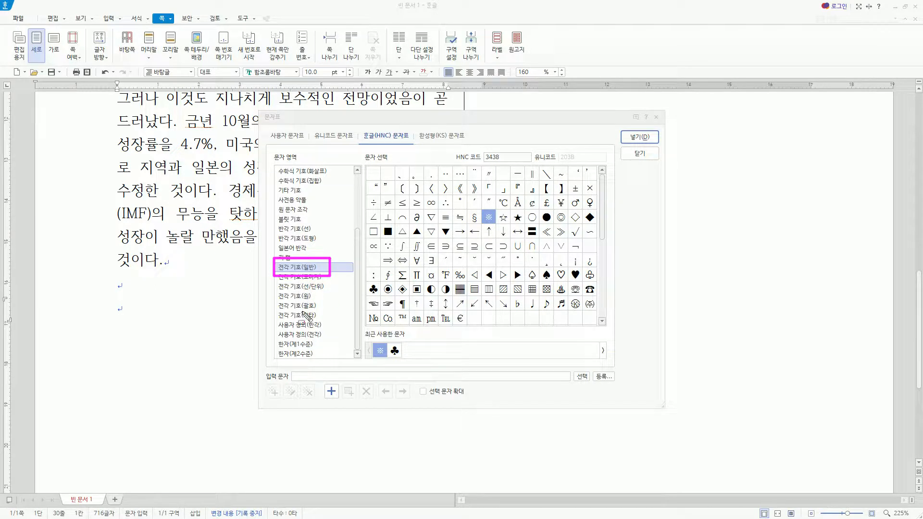
Insert the full-width symbol ◎ from the 전각 기호(일반) set on the last empty line below the paragraph.
{"action": "left_click", "coordinate": [315, 268]}
{"action": "left_click", "coordinate": [561, 218]}
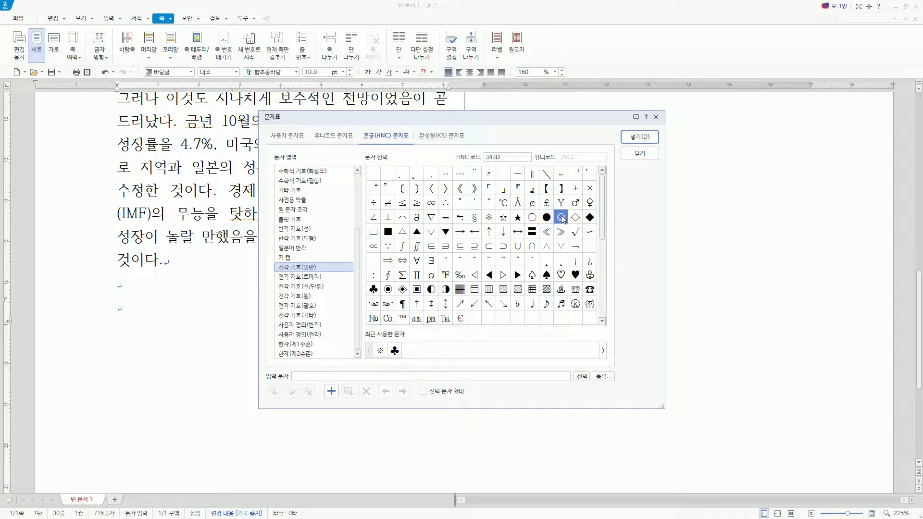
{"action": "left_click", "coordinate": [636, 138]}
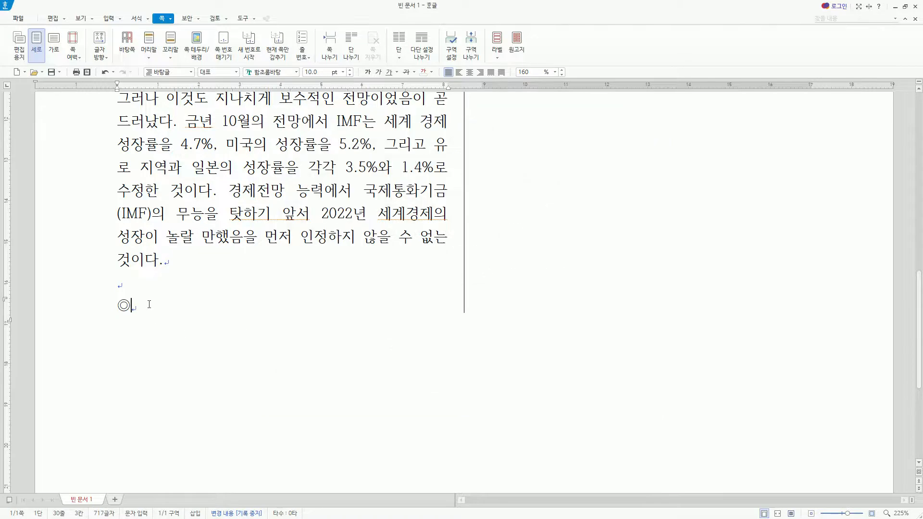
Write the table title "IMF의 시점별 2022년 경제전망" after the ◎ symbol and start a new line.
{"action": "key", "text": "Caps_Lock"}
{"action": "type", "text": "IMF의 시점별 "}
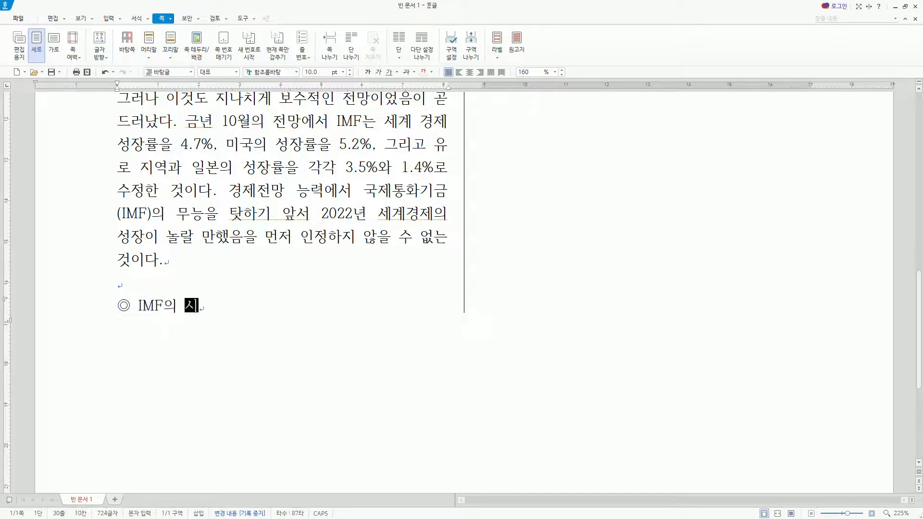
{"action": "type", "text": "2022"}
{"action": "type", "text": "년 경제지"}
{"action": "type", "text": "ㅇ"}
{"action": "key", "text": "BackSpace"}
{"action": "type", "text": "ㄴ망"}
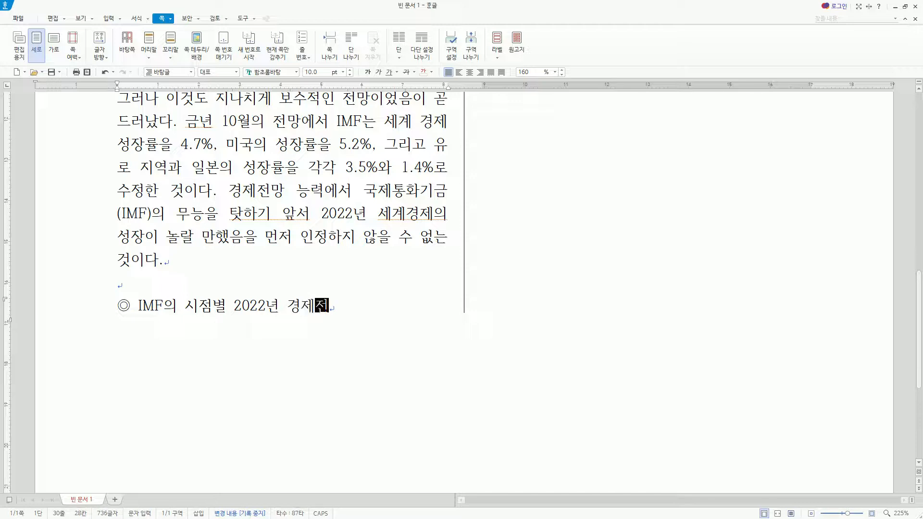
{"action": "key", "text": "Return"}
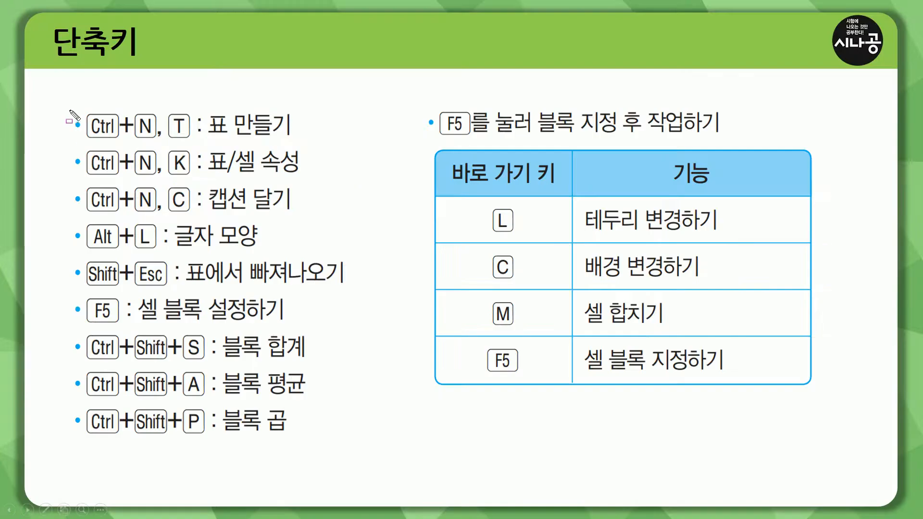
{"action": "left_click_drag", "start_coordinate": [68, 108], "coordinate": [303, 144]}
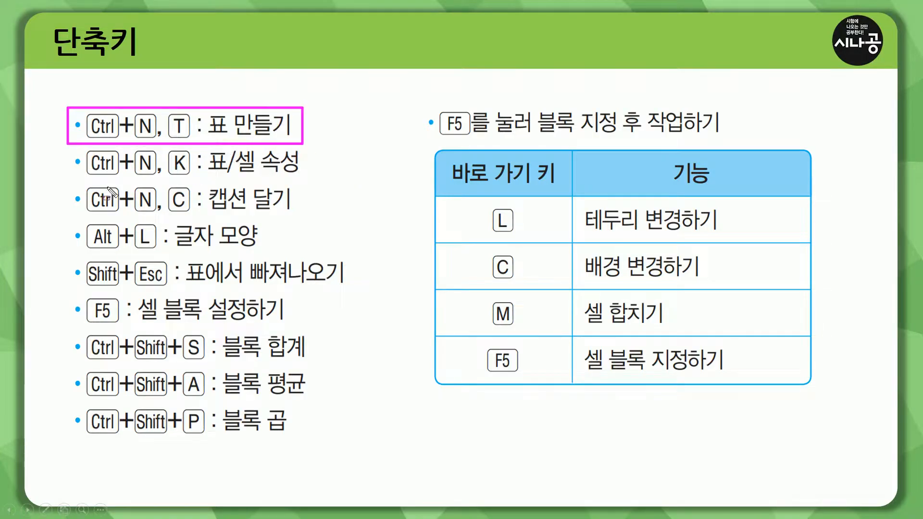
{"action": "left_click_drag", "start_coordinate": [65, 181], "coordinate": [304, 217]}
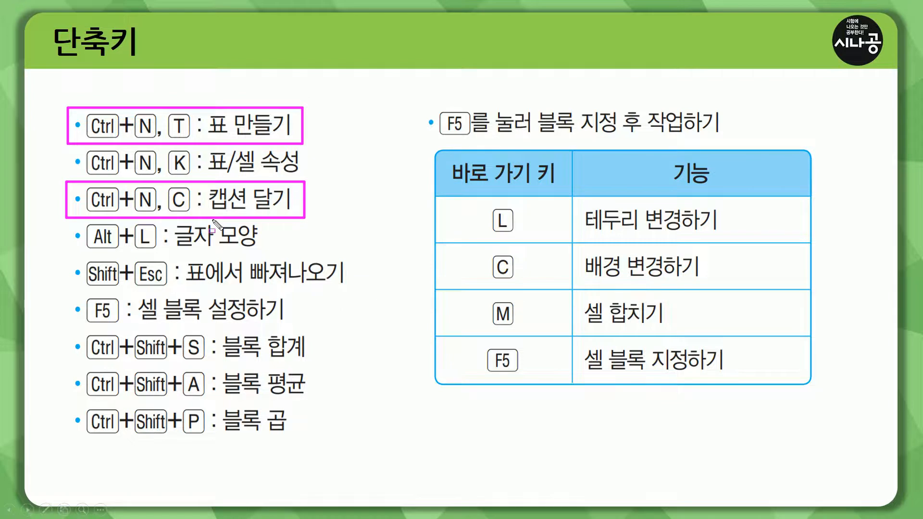
{"action": "key", "text": "e"}
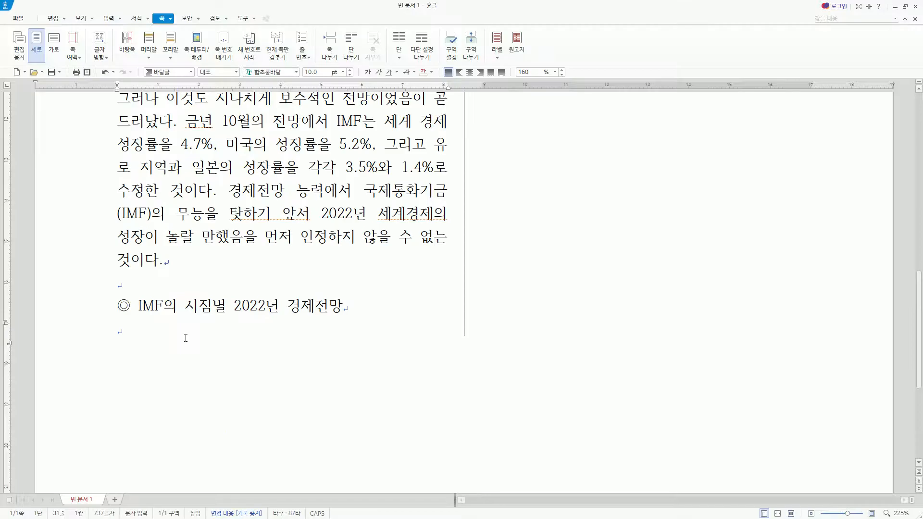
Insert a table with 6 rows and 5 columns below the title, treated as a character.
{"action": "key", "text": "ctrl+n"}
{"action": "key", "text": "t"}
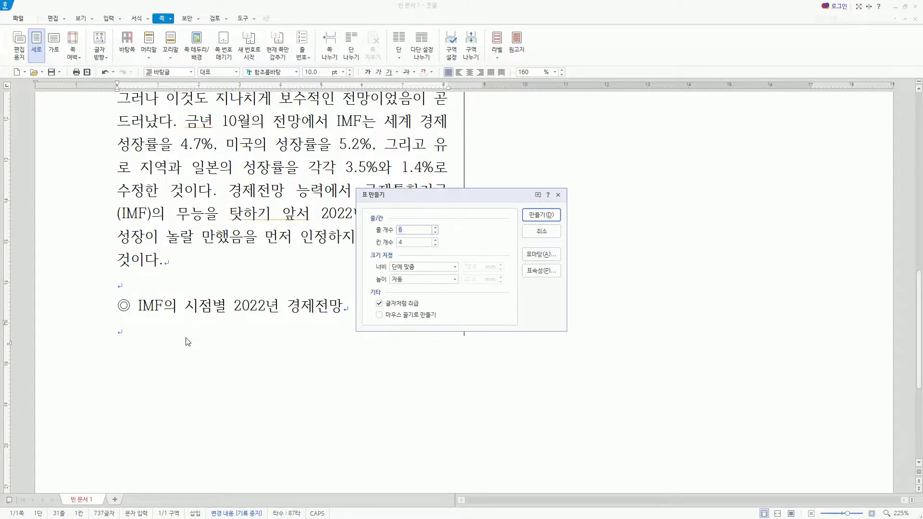
{"action": "key", "text": "Tab"}
{"action": "left_click_drag", "start_coordinate": [372, 219], "coordinate": [434, 246]}
{"action": "left_click_drag", "start_coordinate": [370, 294], "coordinate": [430, 312]}
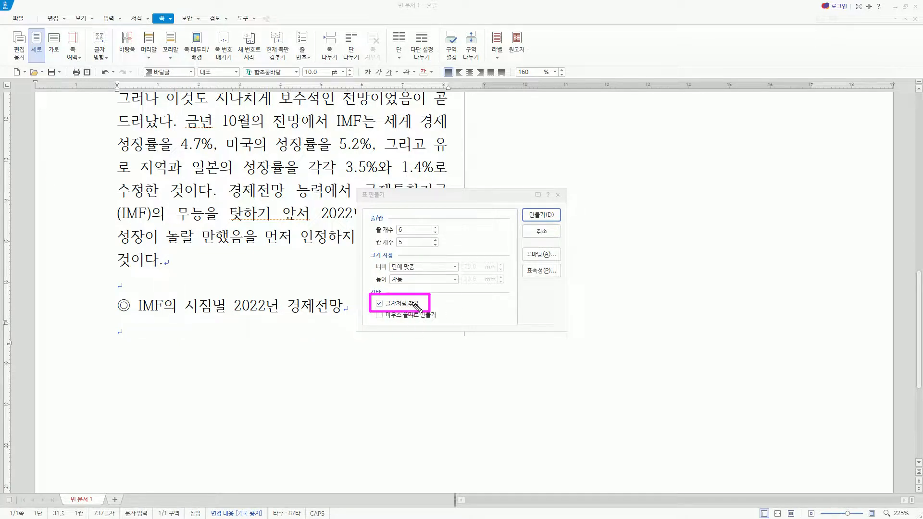
{"action": "key", "text": "Escape"}
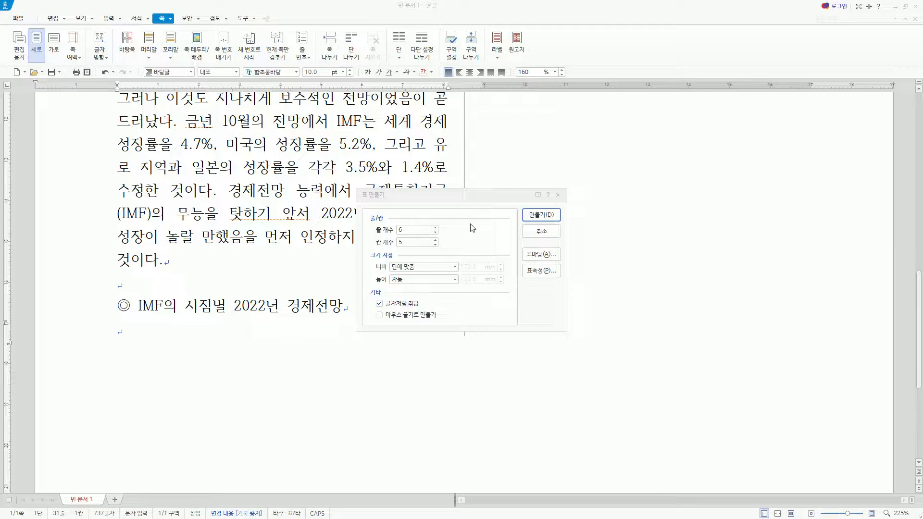
{"action": "key", "text": "Return"}
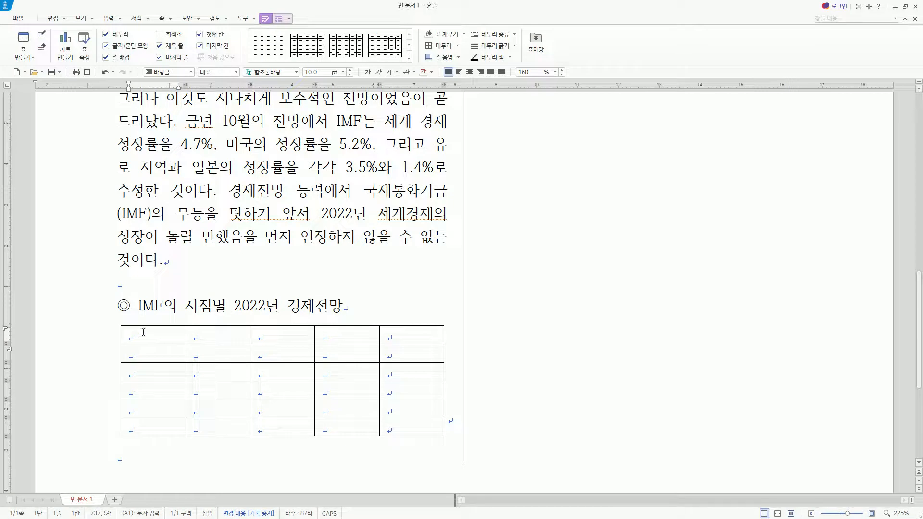
Fill the table's header row with 구분, 2019.10, 2020.10, 2021.10 and 비고.
{"action": "type", "text": "구분"}
{"action": "key", "text": "Tab"}
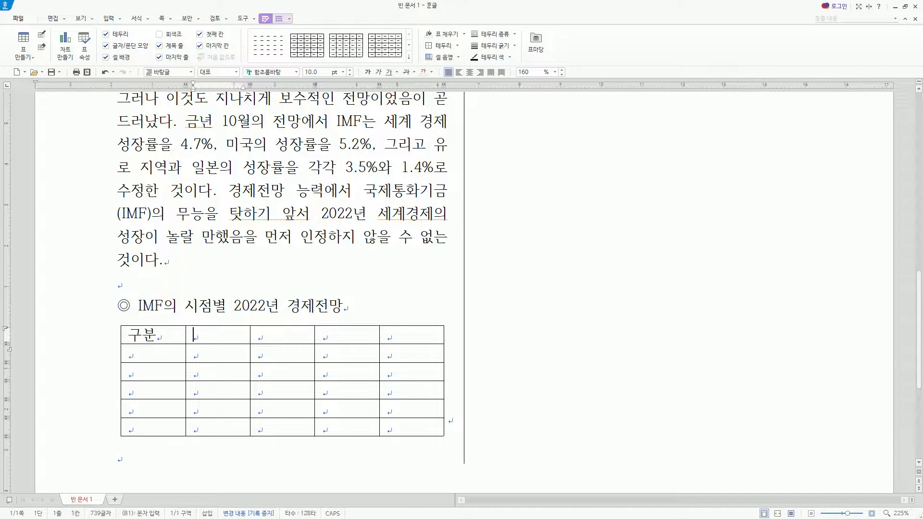
{"action": "type", "text": "2019.10"}
{"action": "key", "text": "Tab"}
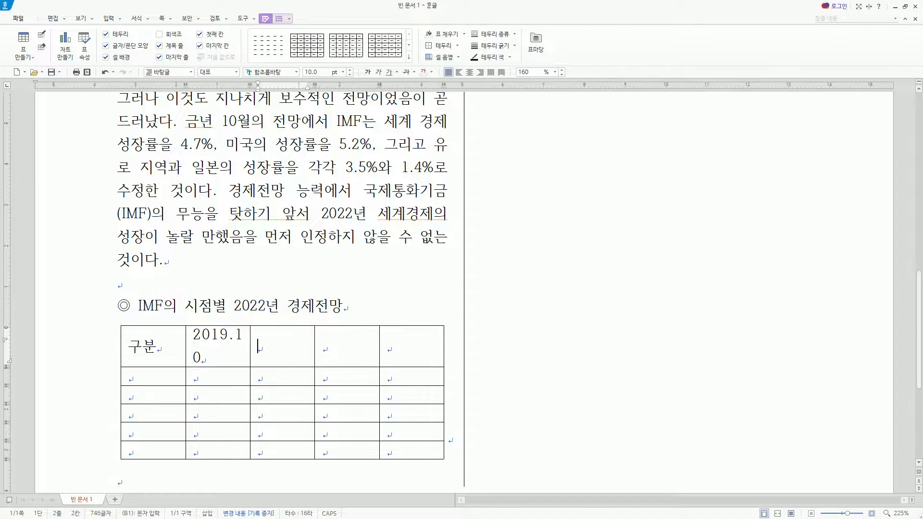
{"action": "type", "text": "2020.10"}
{"action": "key", "text": "Tab"}
{"action": "type", "text": "2ㅣ"}
{"action": "key", "text": "BackSpace"}
{"action": "type", "text": "021."}
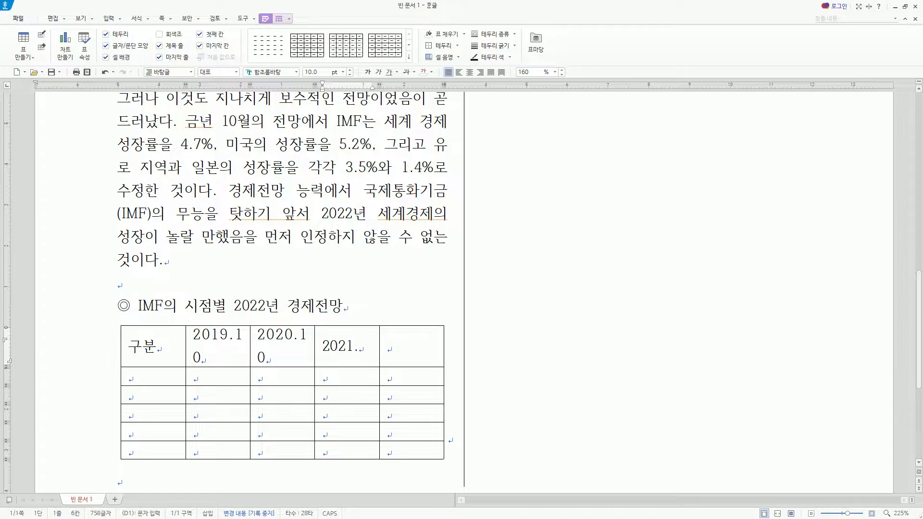
{"action": "type", "text": "10"}
{"action": "key", "text": "Tab"}
{"action": "type", "text": "비고"}
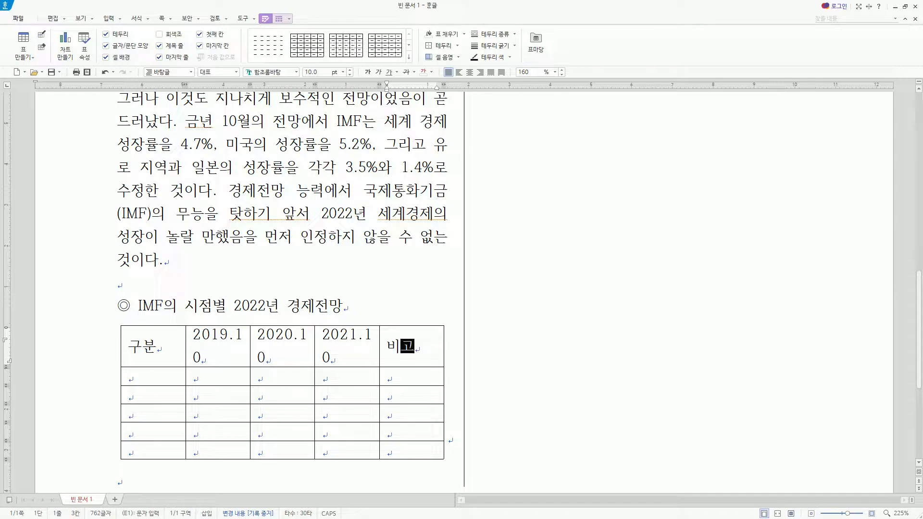
{"action": "key", "text": "Tab"}
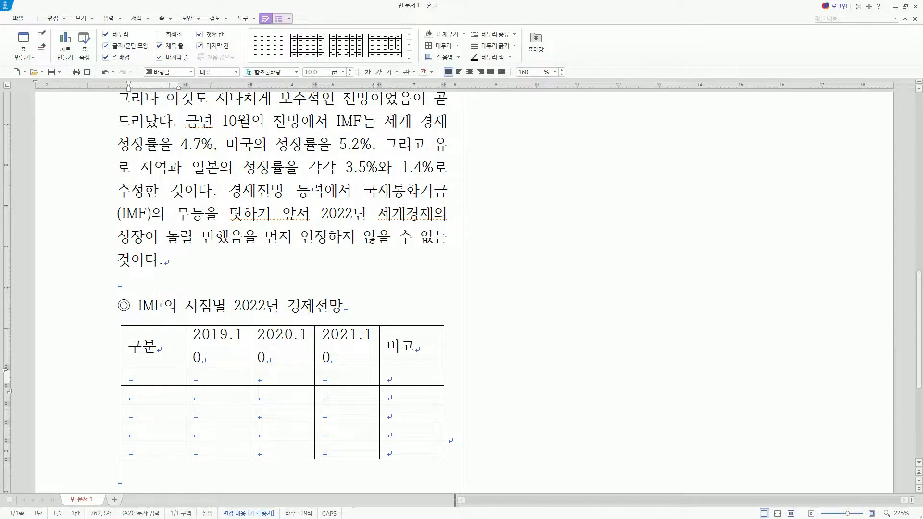
Fill the first column below 구분 with the row labels 미국, 일본, 유로, 아시아 and 합계.
{"action": "type", "text": "미국일본"}
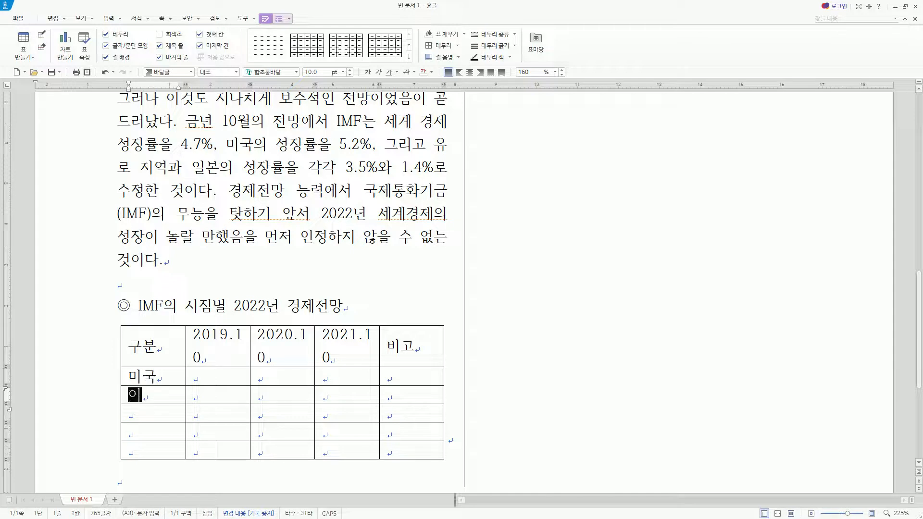
{"action": "key", "text": "Down"}
{"action": "type", "text": "유로"}
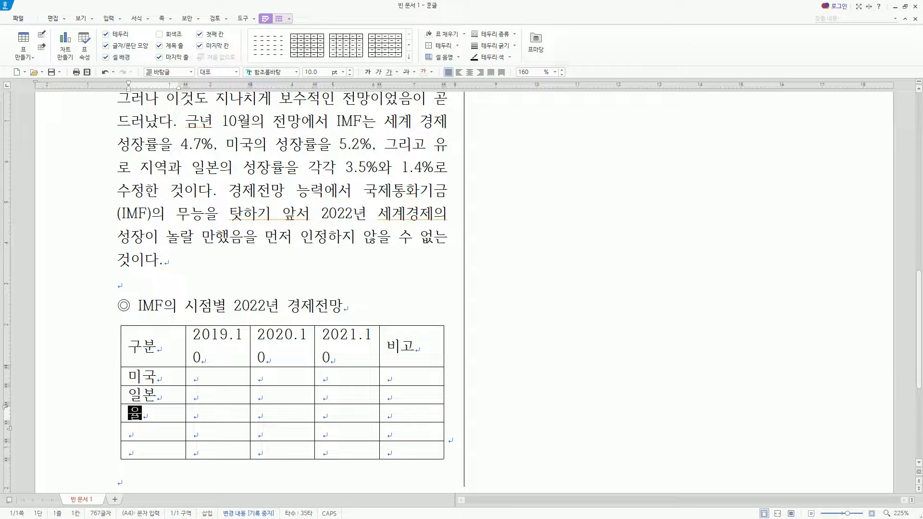
{"action": "key", "text": "Down"}
{"action": "type", "text": "아시아"}
{"action": "key", "text": "Down"}
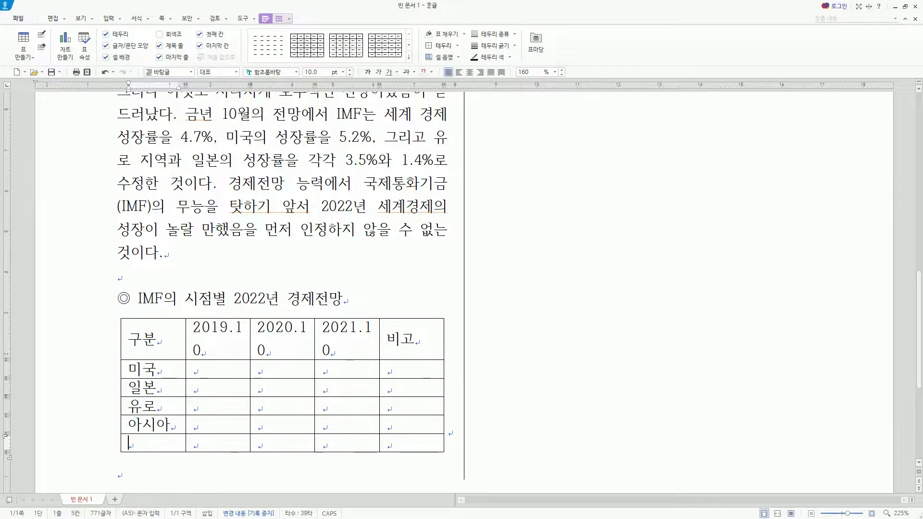
{"action": "type", "text": "합겨"}
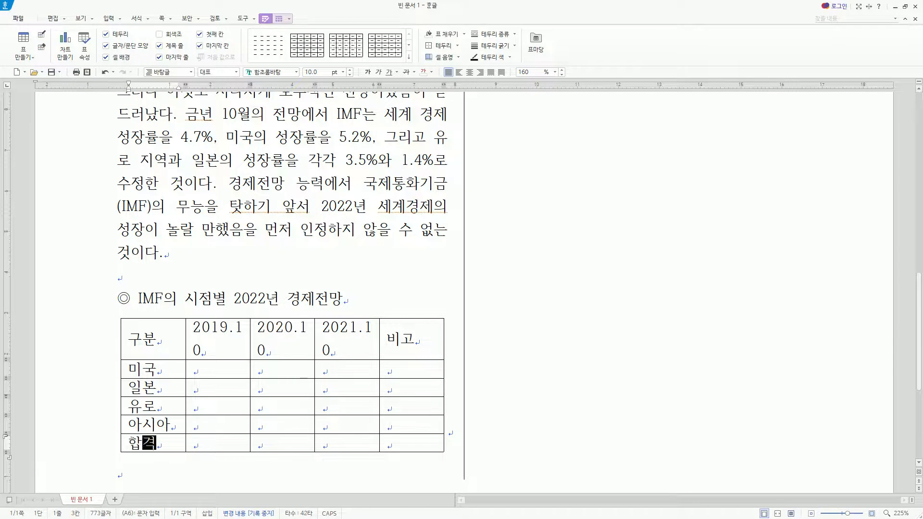
{"action": "type", "text": "ㅣ"}
Enter the 2019.10 values: 아시아 5.2, 유로 2.8, 일본 1.5 and 미국 2.6.
{"action": "key", "text": "Right"}
{"action": "key", "text": "Up"}
{"action": "type", "text": "5.2"}
{"action": "key", "text": "Up"}
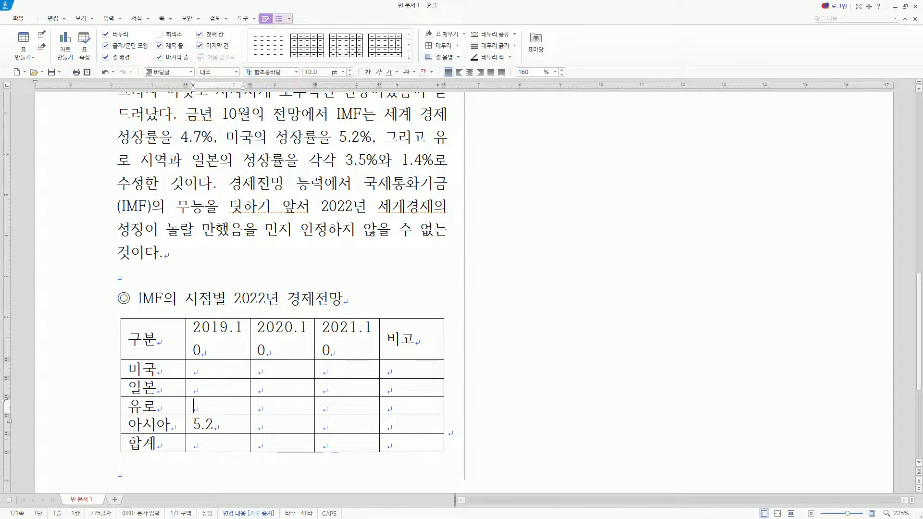
{"action": "type", "text": "2.8"}
{"action": "key", "text": "Up"}
{"action": "type", "text": "1"}
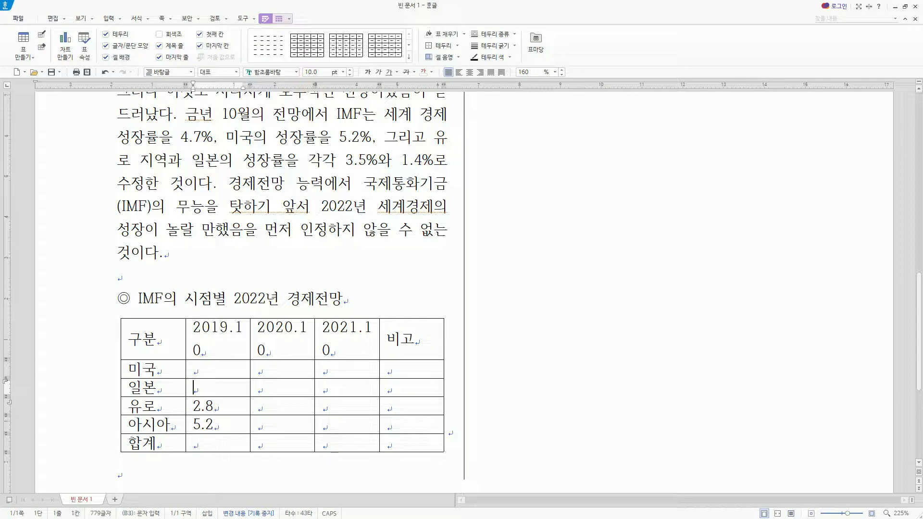
{"action": "type", "text": ".5"}
{"action": "key", "text": "Up"}
{"action": "type", "text": "2.6"}
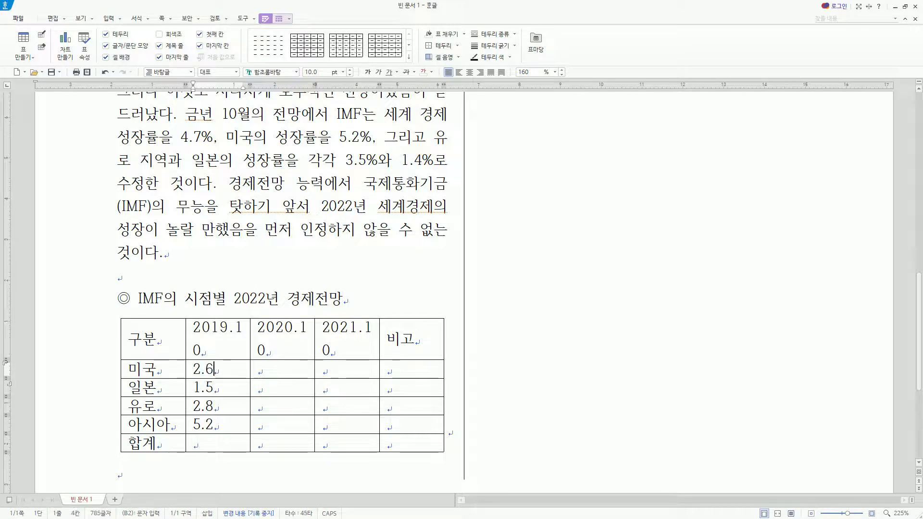
Enter the 2020.10 values: 미국 4.4, 일본 1.9, 유로 3.2 and 아시아 6.6.
{"action": "key", "text": "Right"}
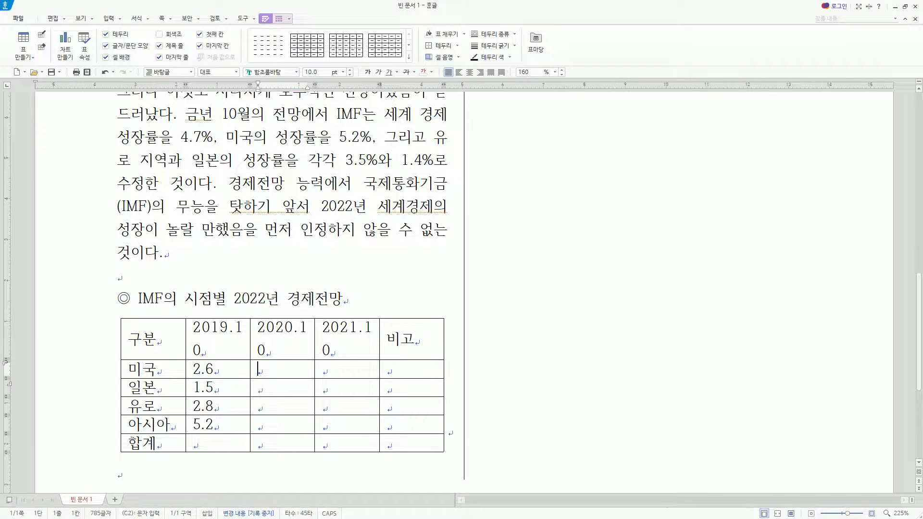
{"action": "type", "text": "4.4"}
{"action": "key", "text": "Down"}
{"action": "type", "text": "1.9"}
{"action": "key", "text": "Down"}
{"action": "type", "text": "3.2"}
{"action": "key", "text": "Down"}
{"action": "type", "text": "6.6"}
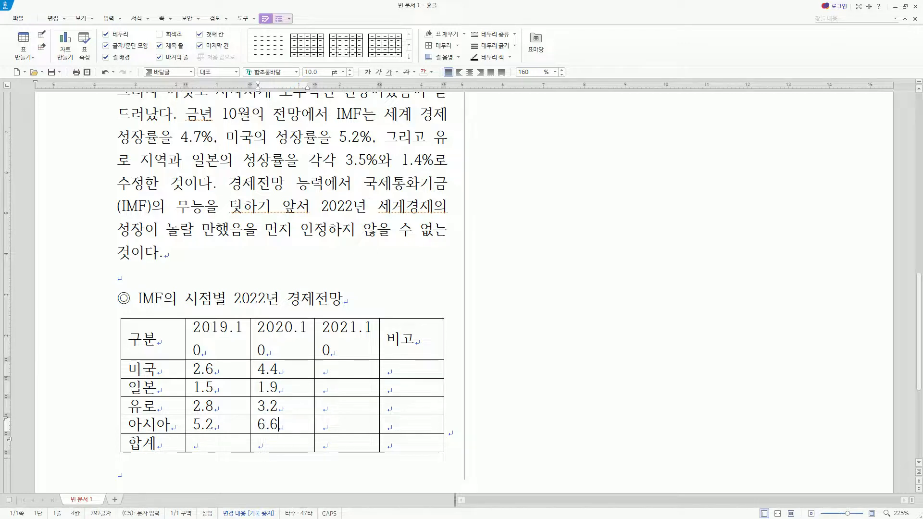
Enter the 2021.10 values: 아시아 7.8, 유로 3.5, 일본 1.4 and 미국 5.2.
{"action": "key", "text": "Tab"}
{"action": "type", "text": "7.8"}
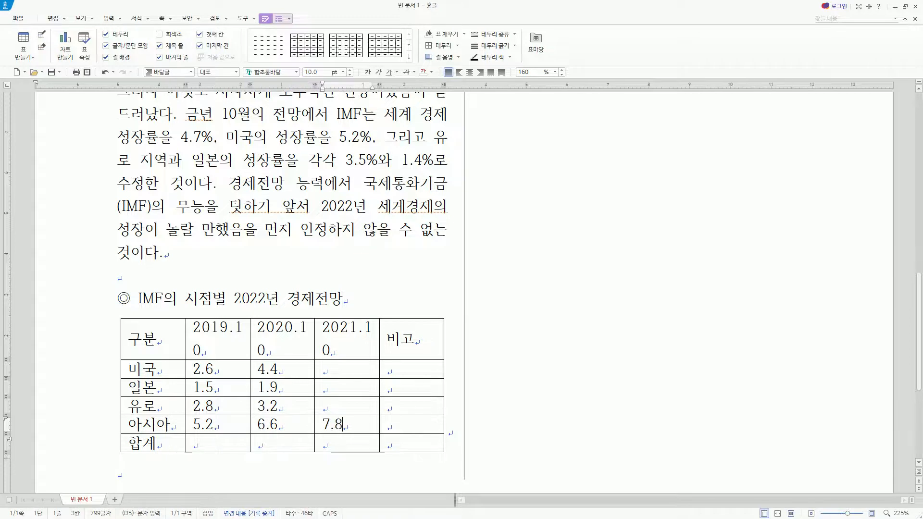
{"action": "key", "text": "Up"}
{"action": "type", "text": "3.5"}
{"action": "key", "text": "Up"}
{"action": "type", "text": "1.4"}
{"action": "key", "text": "Up"}
{"action": "type", "text": "5.2"}
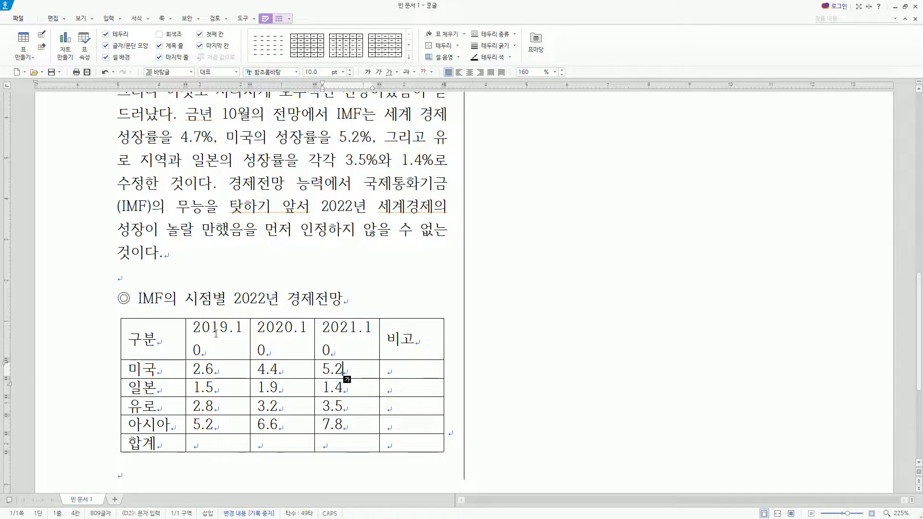
Add a caption to the table, replace its default text with "(단위: %)" and return to the body text.
{"action": "key", "text": "ctrl+n"}
{"action": "key", "text": "c"}
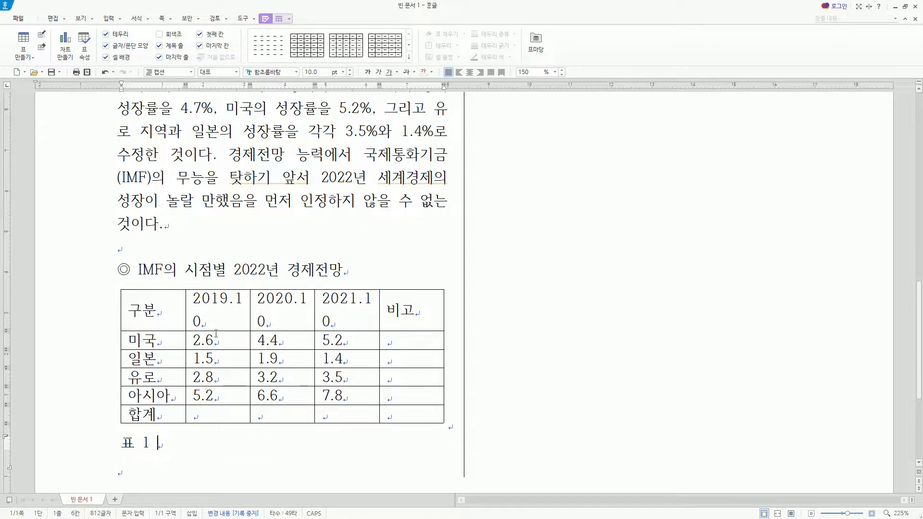
{"action": "key", "text": "Hangul"}
{"action": "key", "text": "shift+Home"}
{"action": "key", "text": "F9"}
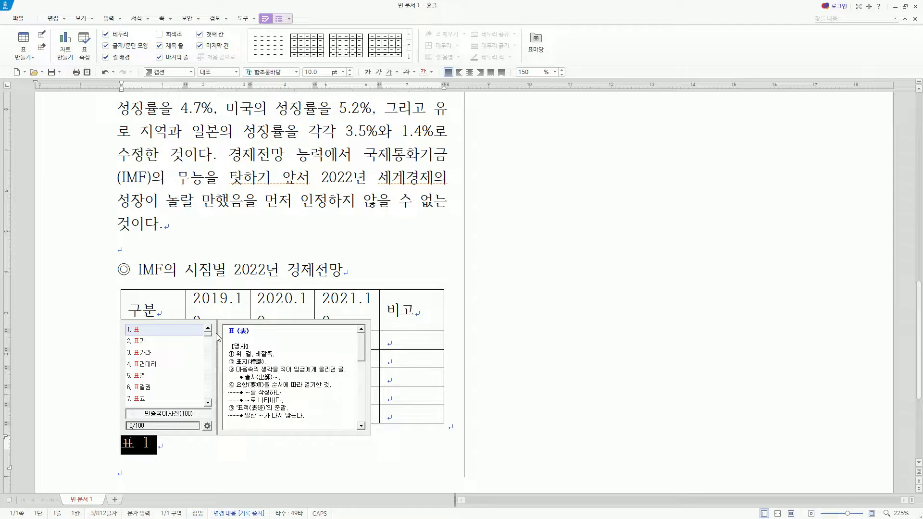
{"action": "key", "text": "Escape"}
{"action": "type", "text": "(다ㄴ위:"}
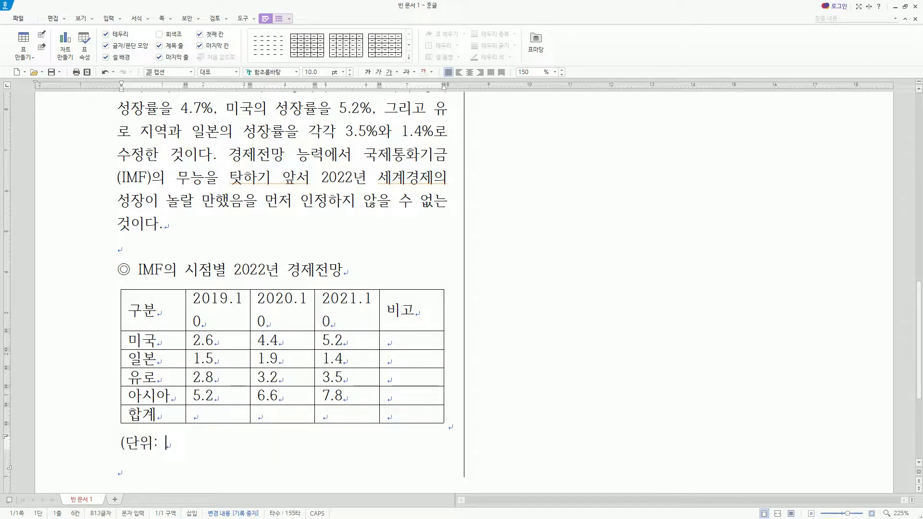
{"action": "type", "text": " %)"}
{"action": "key", "text": "Down"}
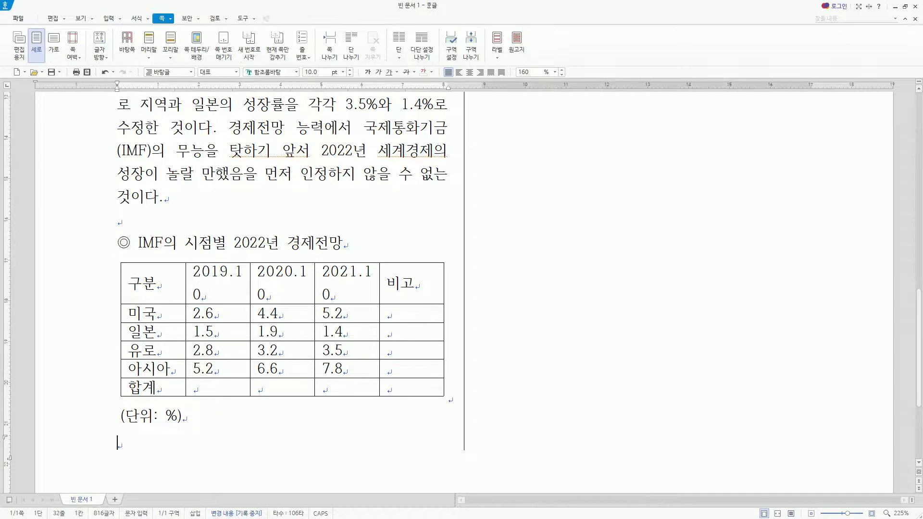
Leave an empty line below the table caption and begin the following paragraph with "미국의 호황".
{"action": "left_click", "coordinate": [151, 448]}
{"action": "key", "text": "Return"}
{"action": "type", "text": "미국의 호화"}
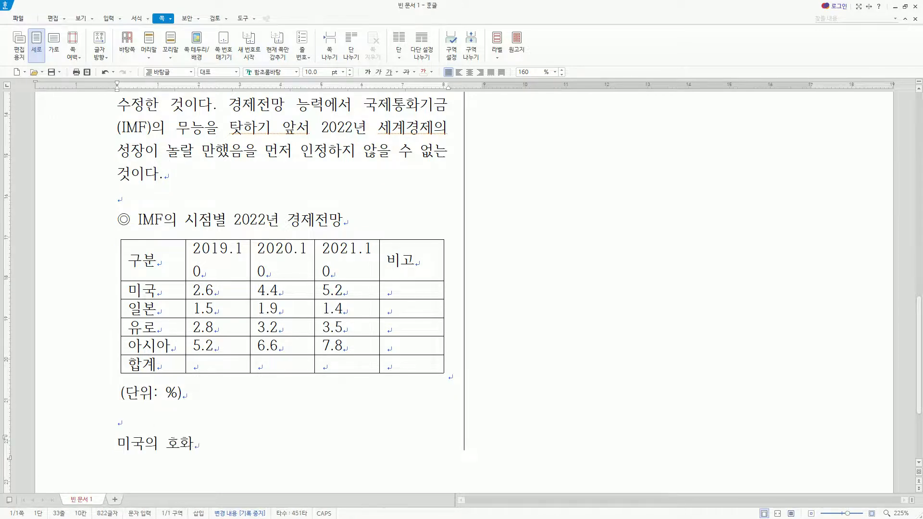
{"action": "type", "text": "ㅇ"}
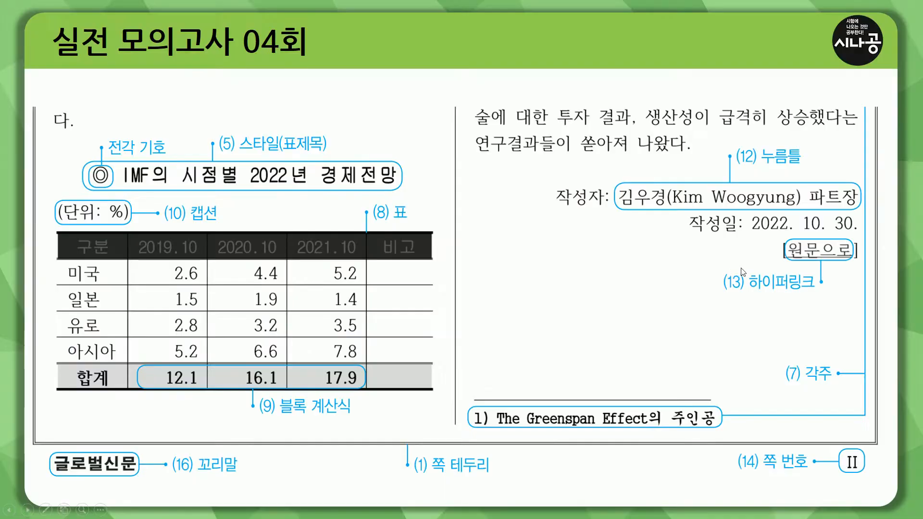
{"action": "key", "text": "ctrl+p"}
{"action": "left_click_drag", "start_coordinate": [554, 210], "coordinate": [608, 211]}
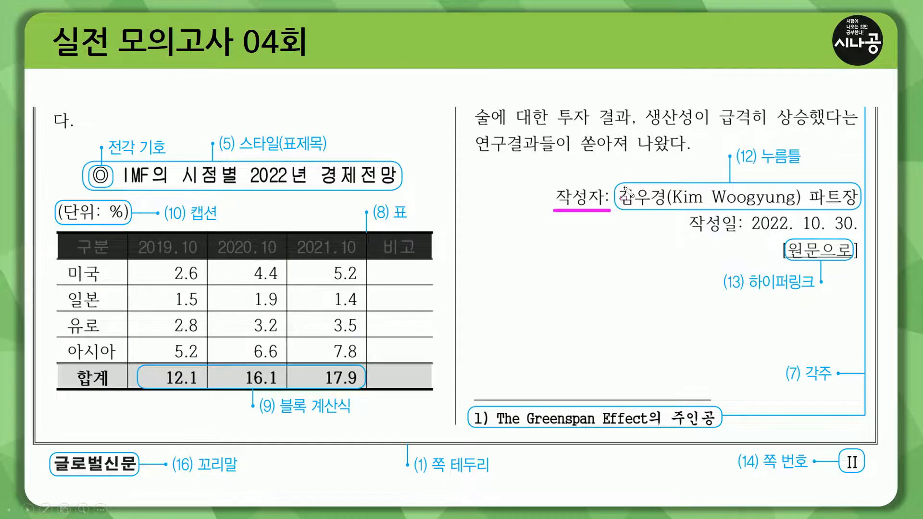
{"action": "left_click_drag", "start_coordinate": [619, 184], "coordinate": [863, 208]}
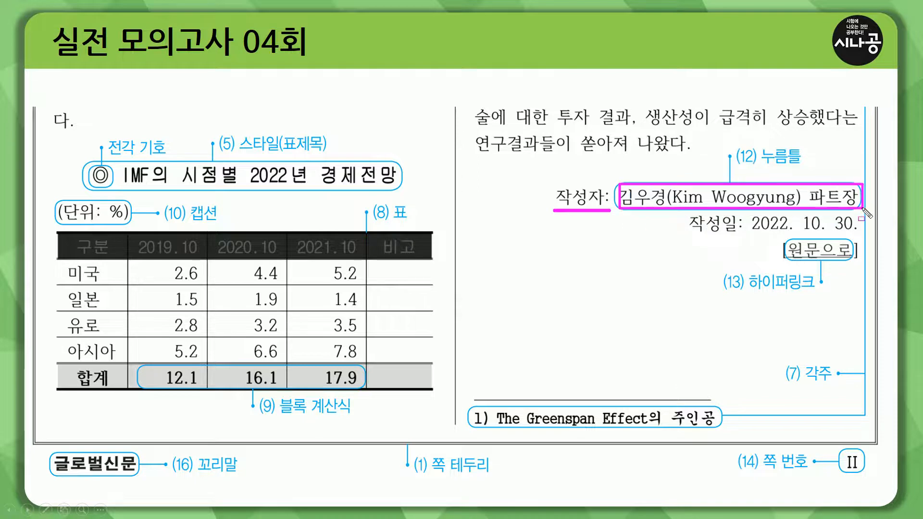
{"action": "left_click_drag", "start_coordinate": [748, 165], "coordinate": [803, 166]}
{"action": "left_click_drag", "start_coordinate": [615, 195], "coordinate": [865, 197]}
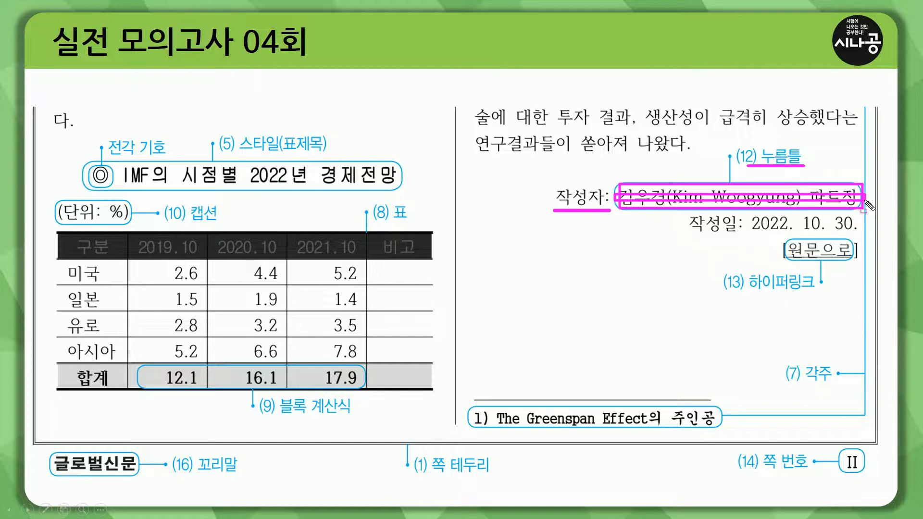
{"action": "key", "text": "e"}
{"action": "left_click_drag", "start_coordinate": [555, 184], "coordinate": [616, 208]}
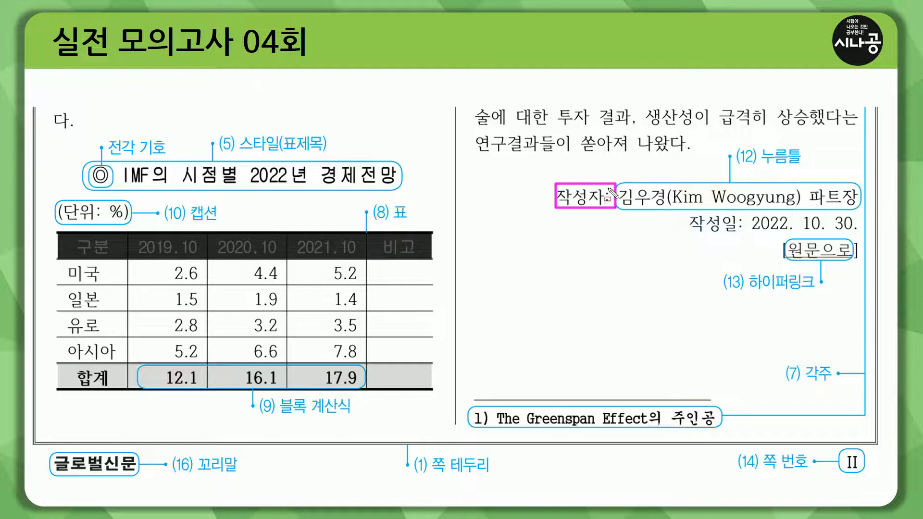
{"action": "left_click_drag", "start_coordinate": [692, 232], "coordinate": [864, 233]}
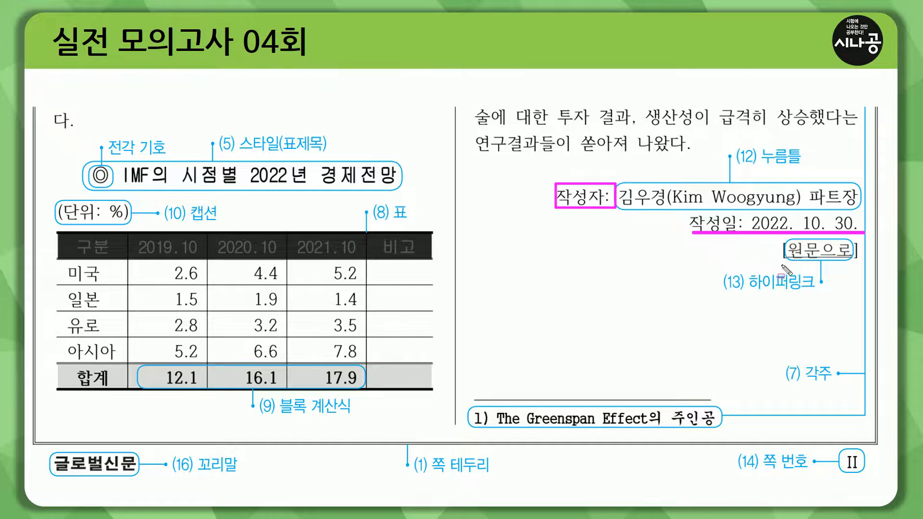
{"action": "left_click_drag", "start_coordinate": [781, 263], "coordinate": [863, 263]}
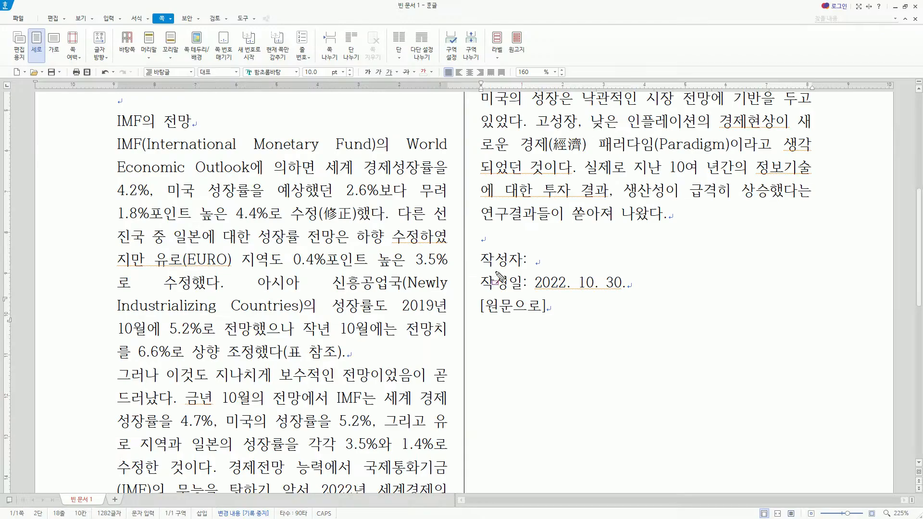
{"action": "left_click_drag", "start_coordinate": [480, 270], "coordinate": [533, 270]}
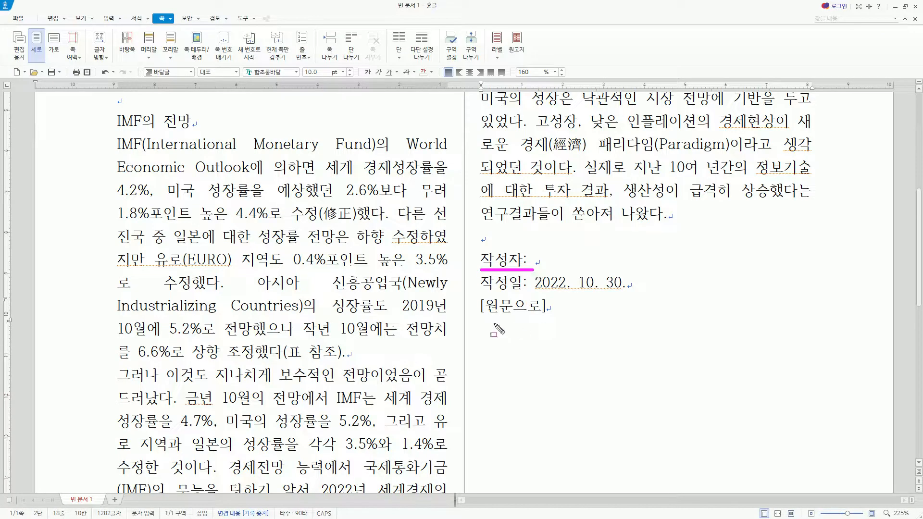
{"action": "left_click_drag", "start_coordinate": [476, 320], "coordinate": [556, 321]}
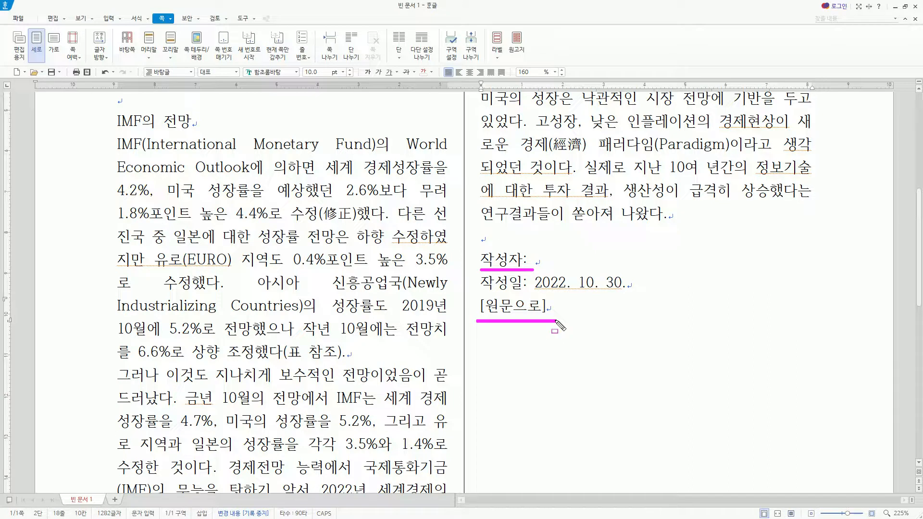
{"action": "key", "text": "Escape"}
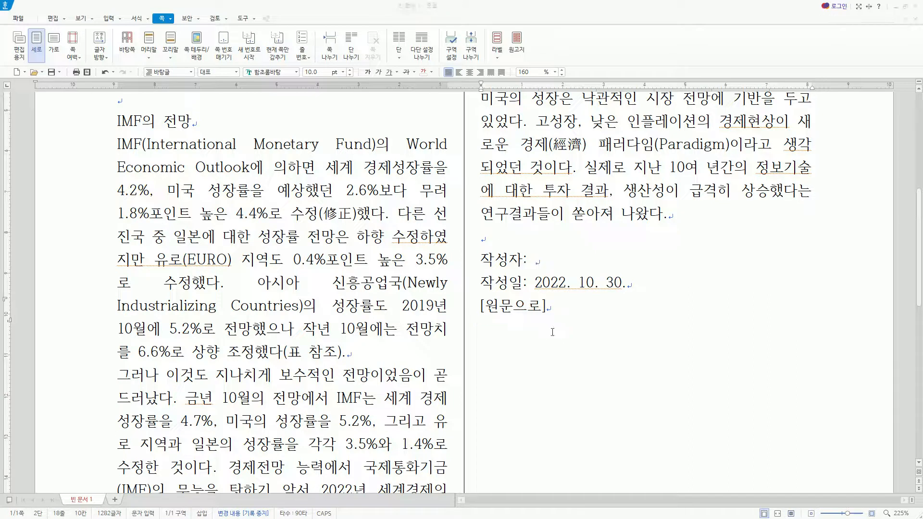
{"action": "scroll", "coordinate": [552, 332], "scroll_direction": "up", "scroll_amount": 3}
{"action": "scroll", "coordinate": [552, 331], "scroll_direction": "down", "scroll_amount": 10}
{"action": "scroll", "coordinate": [552, 331], "scroll_direction": "up", "scroll_amount": 12}
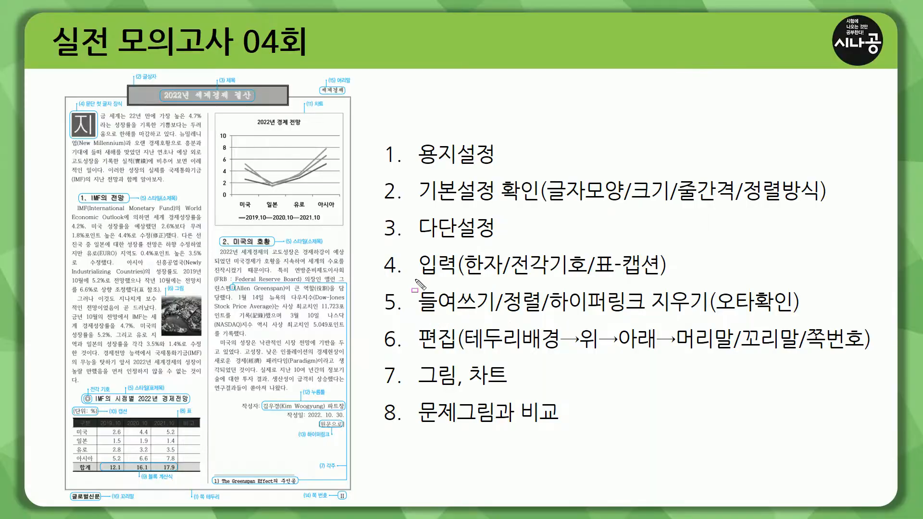
{"action": "left_click_drag", "start_coordinate": [415, 282], "coordinate": [672, 278]}
{"action": "mouse_move", "coordinate": [416, 290]}
{"action": "left_mouse_down"}
{"action": "mouse_move", "coordinate": [502, 315]}
{"action": "mouse_move", "coordinate": [710, 315]}
{"action": "left_mouse_up"}
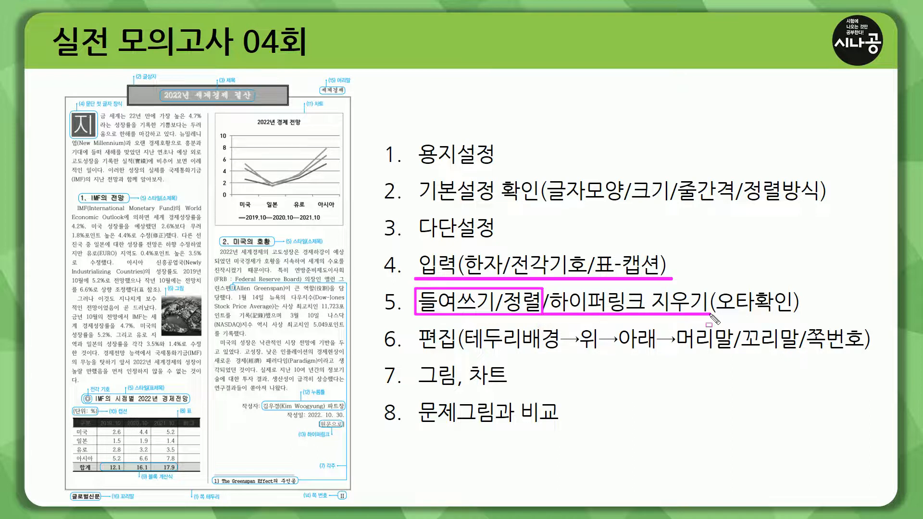
{"action": "left_click_drag", "start_coordinate": [716, 315], "coordinate": [789, 316]}
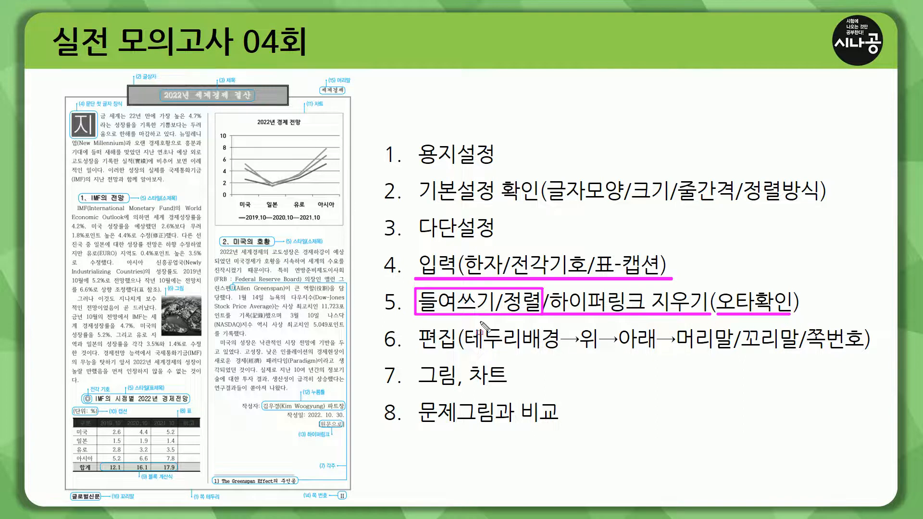
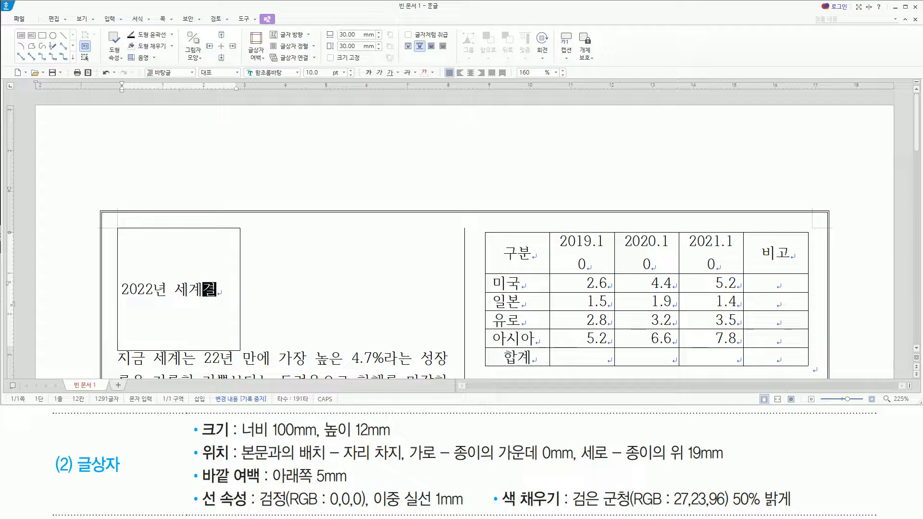
Complete the text box title so that it reads "2022년 세계경제 결산".
{"action": "type", "text": "결산"}
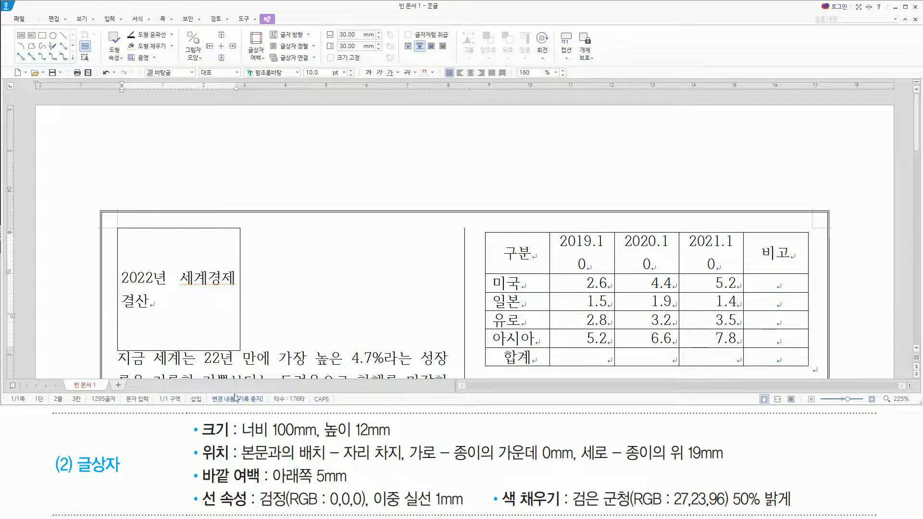
{"action": "mouse_move", "coordinate": [200, 421]}
{"action": "left_mouse_down"}
{"action": "mouse_move", "coordinate": [202, 440]}
{"action": "mouse_move", "coordinate": [239, 490]}
{"action": "mouse_move", "coordinate": [312, 504]}
{"action": "mouse_move", "coordinate": [315, 517]}
{"action": "mouse_move", "coordinate": [812, 512]}
{"action": "left_mouse_up"}
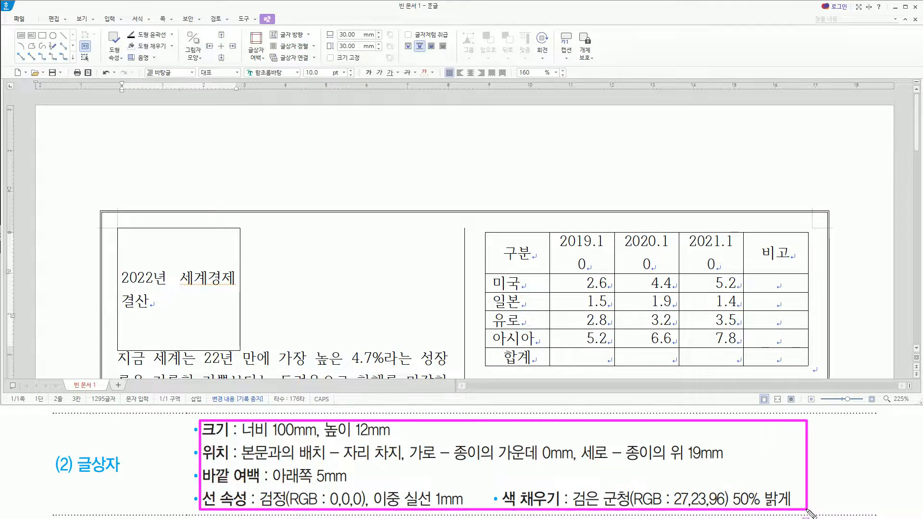
{"action": "key", "text": "Escape"}
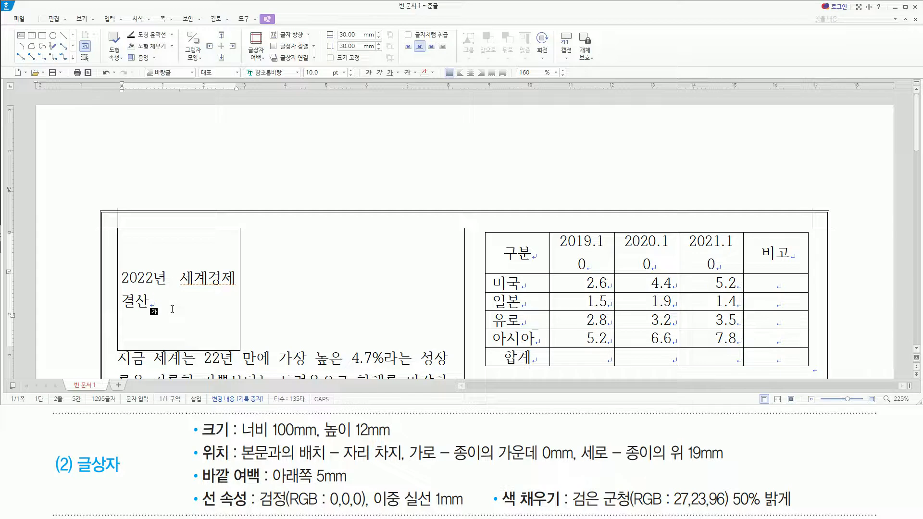
Open the title text box's object properties and set its width to 100 mm and height to 12 mm.
{"action": "key", "text": "ctrl+n"}
{"action": "key", "text": "k"}
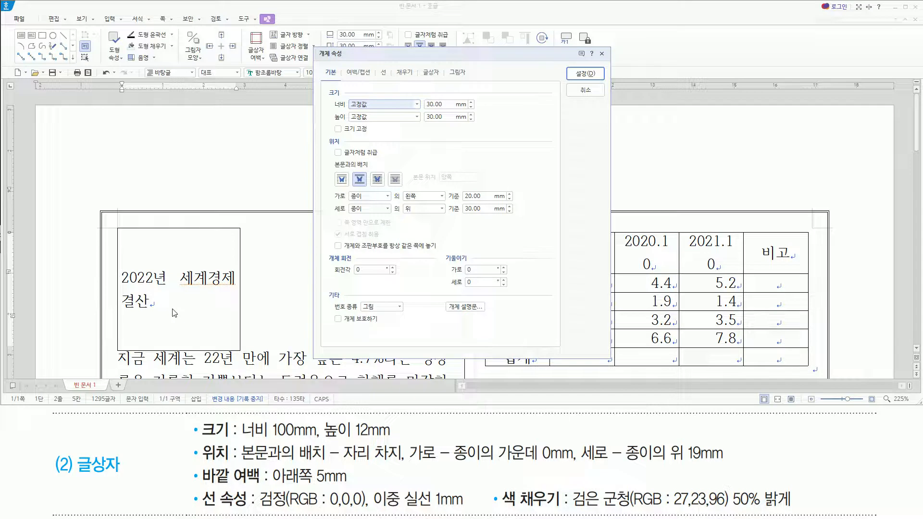
{"action": "left_click_drag", "start_coordinate": [324, 83], "coordinate": [492, 138]}
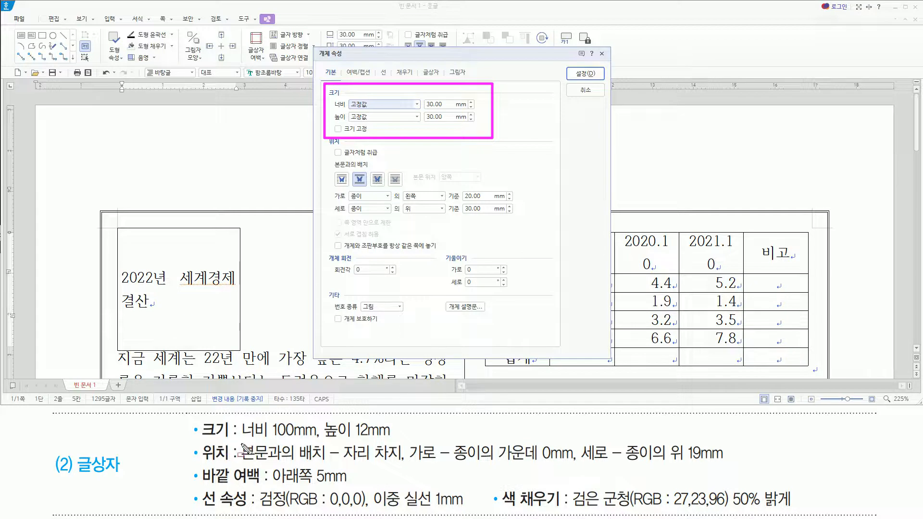
{"action": "left_click_drag", "start_coordinate": [240, 439], "coordinate": [391, 439]}
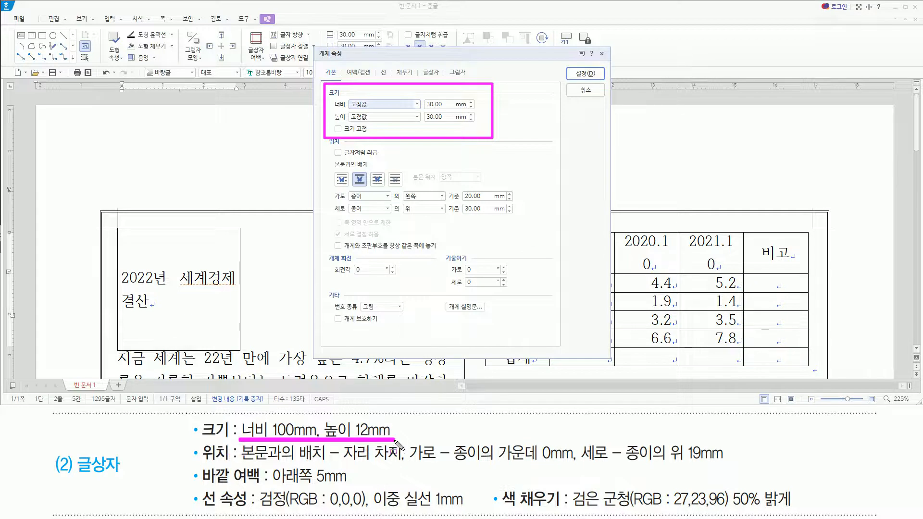
{"action": "key", "text": "Escape"}
{"action": "key", "text": "Tab"}
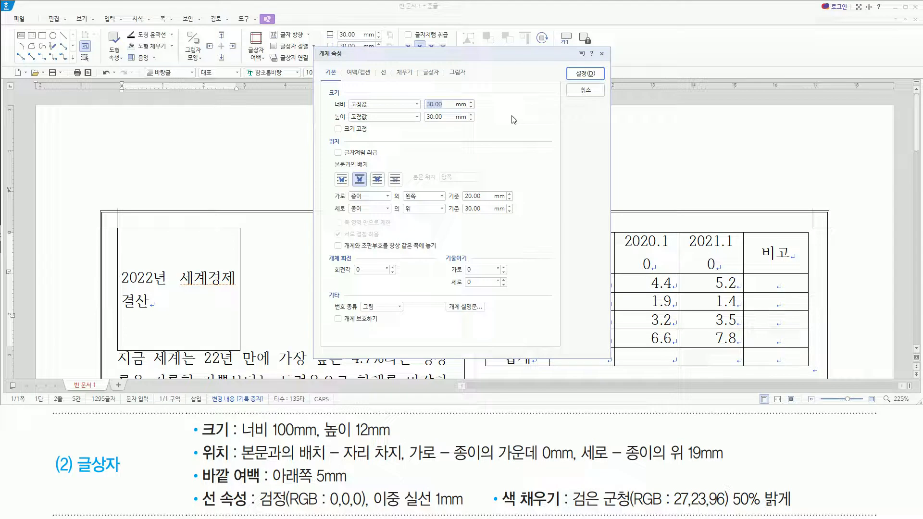
{"action": "type", "text": "100"}
{"action": "key", "text": "Tab"}
{"action": "key", "text": "Tab"}
{"action": "type", "text": "12"}
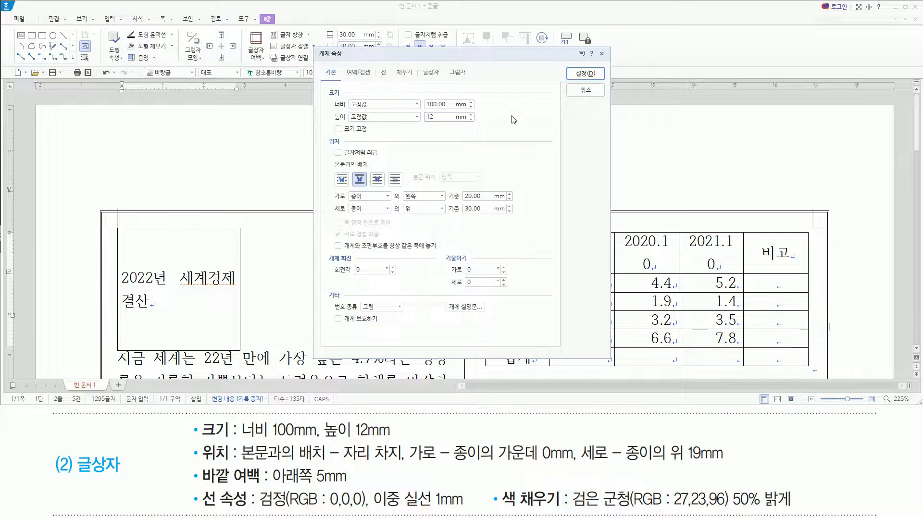
Set the text box's horizontal position to the centre (가운데) of the paper with a 0 mm offset.
{"action": "left_click_drag", "start_coordinate": [191, 438], "coordinate": [407, 466]}
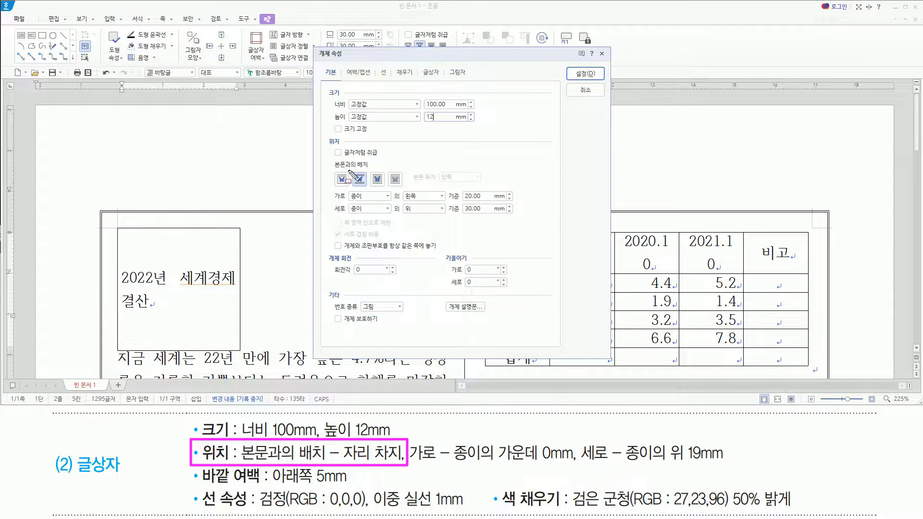
{"action": "left_click_drag", "start_coordinate": [354, 169], "coordinate": [368, 189]}
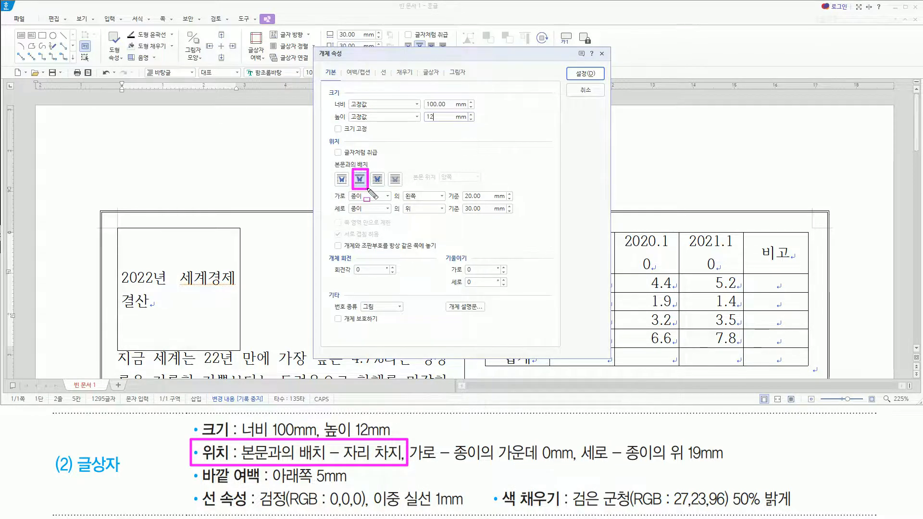
{"action": "left_click_drag", "start_coordinate": [415, 464], "coordinate": [728, 464]}
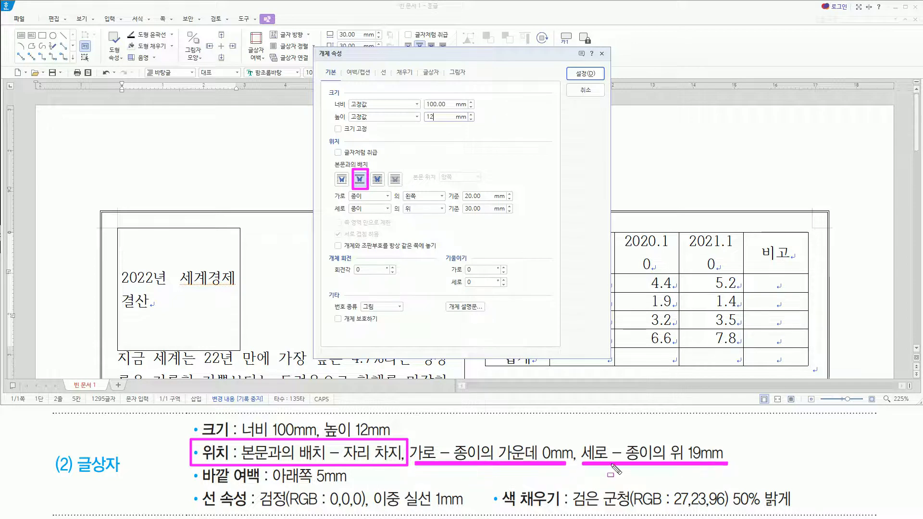
{"action": "mouse_move", "coordinate": [639, 441]}
{"action": "left_mouse_down"}
{"action": "mouse_move", "coordinate": [626, 460]}
{"action": "mouse_move", "coordinate": [647, 445]}
{"action": "left_mouse_up"}
{"action": "left_click_drag", "start_coordinate": [458, 451], "coordinate": [579, 466]}
{"action": "left_click", "coordinate": [498, 435]}
{"action": "mouse_move", "coordinate": [668, 439]}
{"action": "left_mouse_down"}
{"action": "mouse_move", "coordinate": [673, 456]}
{"action": "mouse_move", "coordinate": [726, 460]}
{"action": "left_mouse_up"}
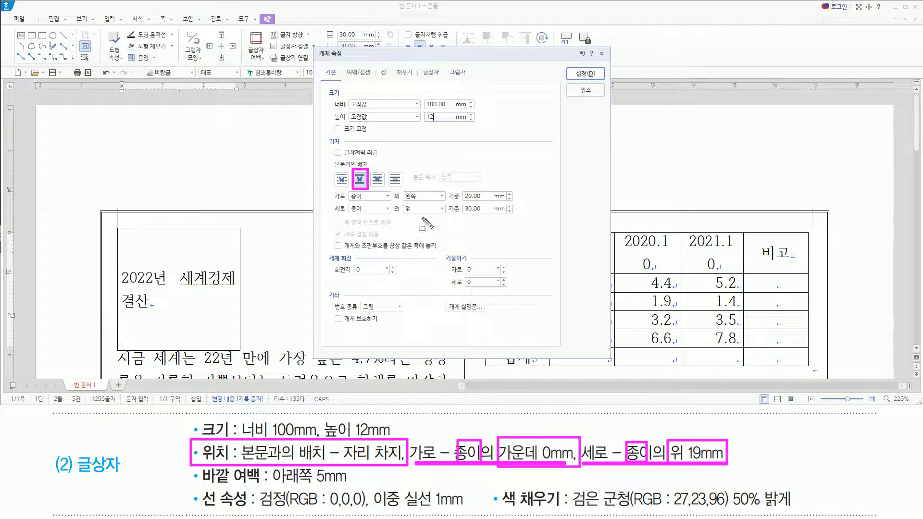
{"action": "left_click_drag", "start_coordinate": [330, 188], "coordinate": [386, 218]}
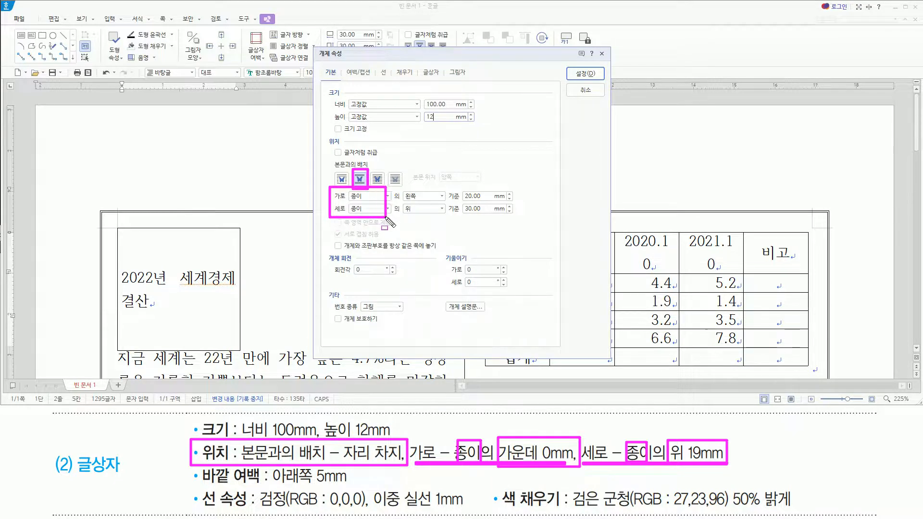
{"action": "key", "text": "Escape"}
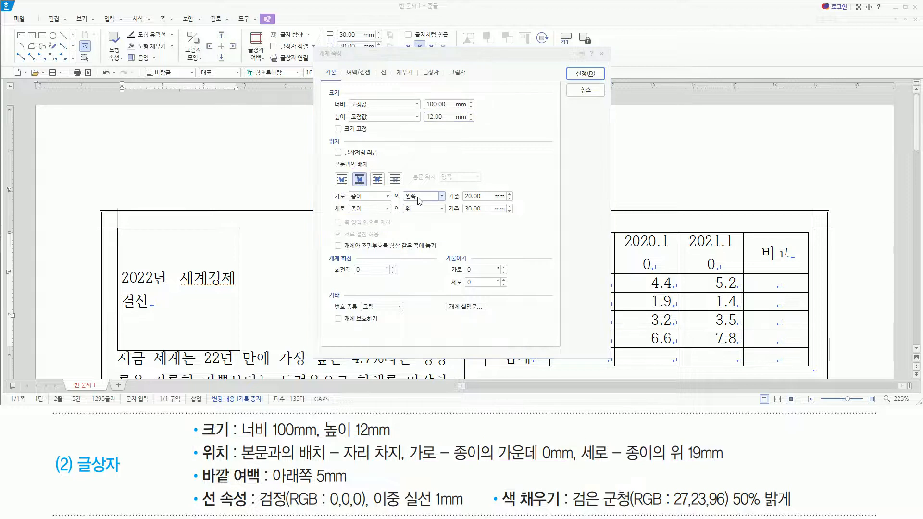
{"action": "left_click", "coordinate": [419, 198]}
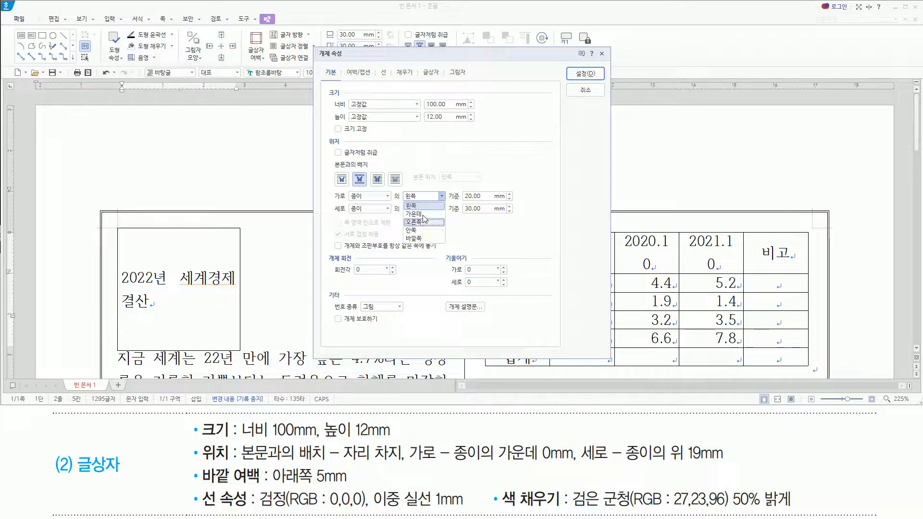
{"action": "left_click", "coordinate": [423, 214]}
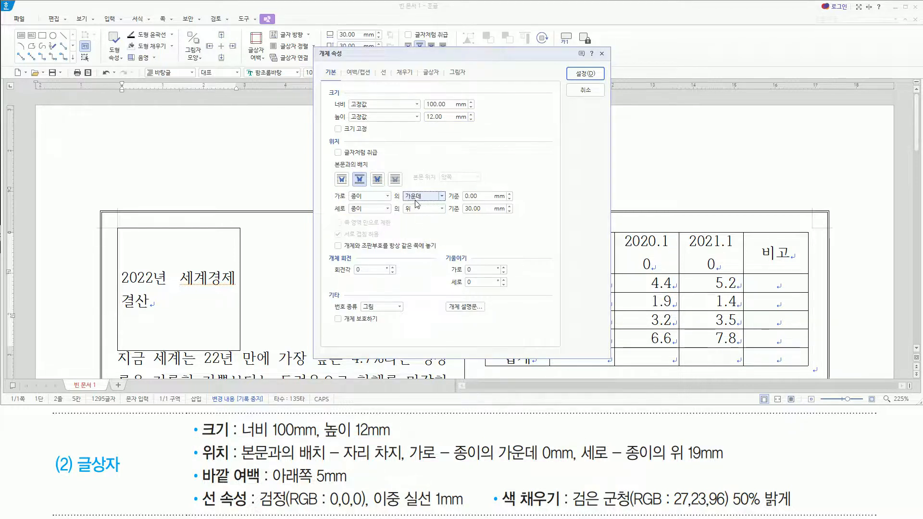
{"action": "left_click_drag", "start_coordinate": [404, 203], "coordinate": [493, 202]}
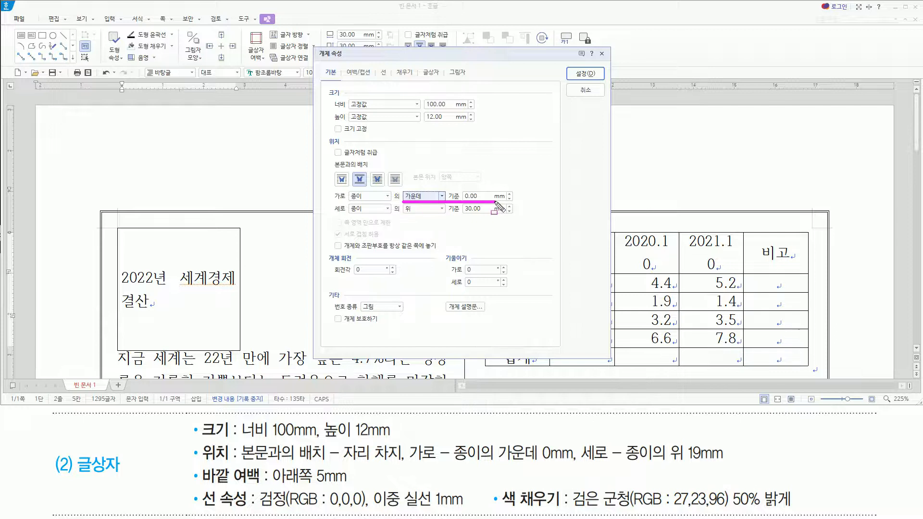
Set the text box's vertical position to 19 mm from the top (위) of the paper.
{"action": "left_click_drag", "start_coordinate": [346, 215], "coordinate": [451, 216]}
{"action": "key", "text": "Escape"}
{"action": "left_click", "coordinate": [486, 210]}
{"action": "left_click_drag", "start_coordinate": [486, 210], "coordinate": [442, 212]}
{"action": "type", "text": "19"}
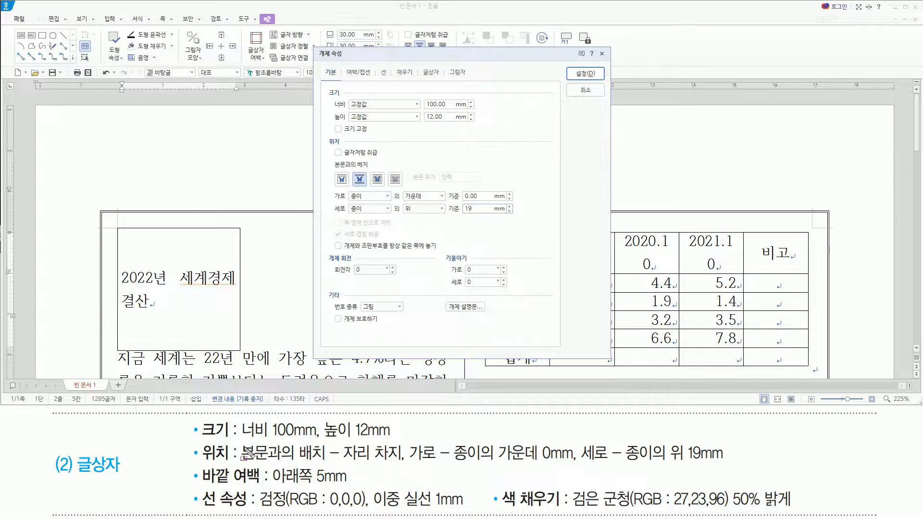
Set the text box's bottom (아래쪽) outer margin to 5 mm.
{"action": "mouse_move", "coordinate": [193, 464]}
{"action": "left_mouse_down"}
{"action": "mouse_move", "coordinate": [252, 486]}
{"action": "mouse_move", "coordinate": [346, 486]}
{"action": "left_mouse_up"}
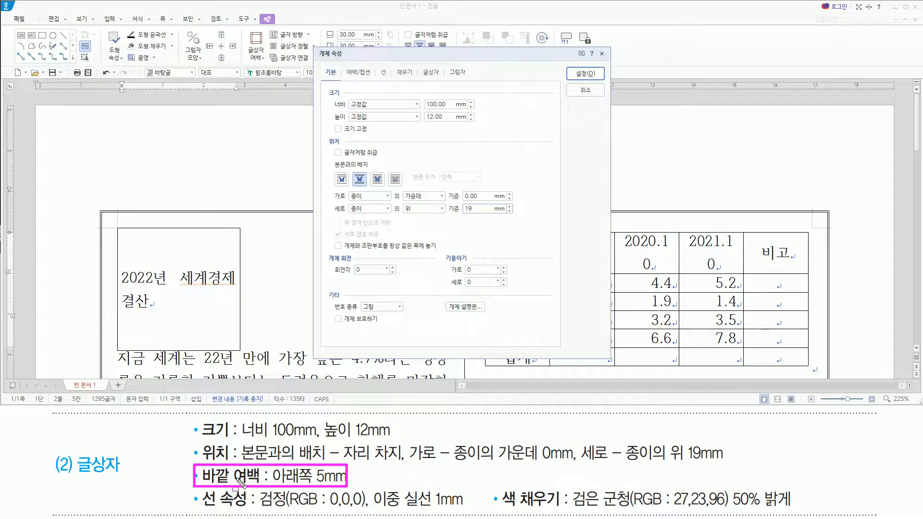
{"action": "left_click_drag", "start_coordinate": [344, 67], "coordinate": [374, 80]}
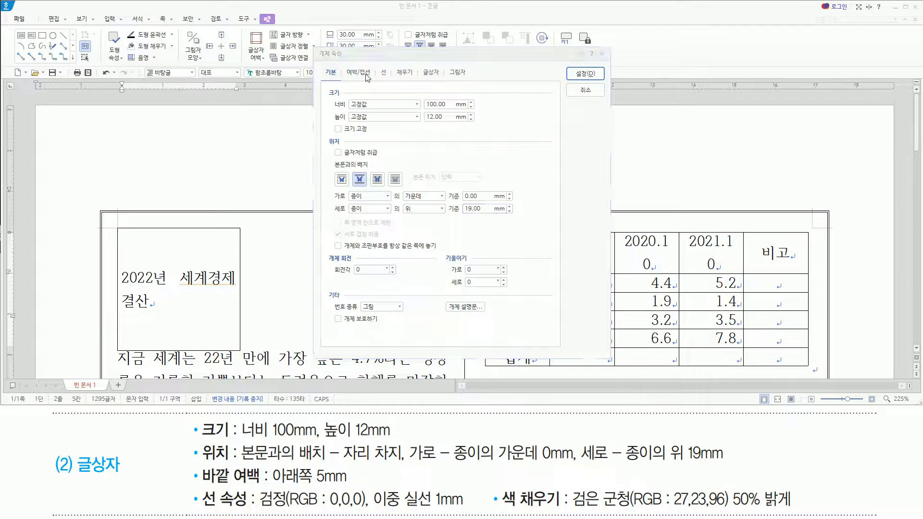
{"action": "left_click", "coordinate": [364, 74]}
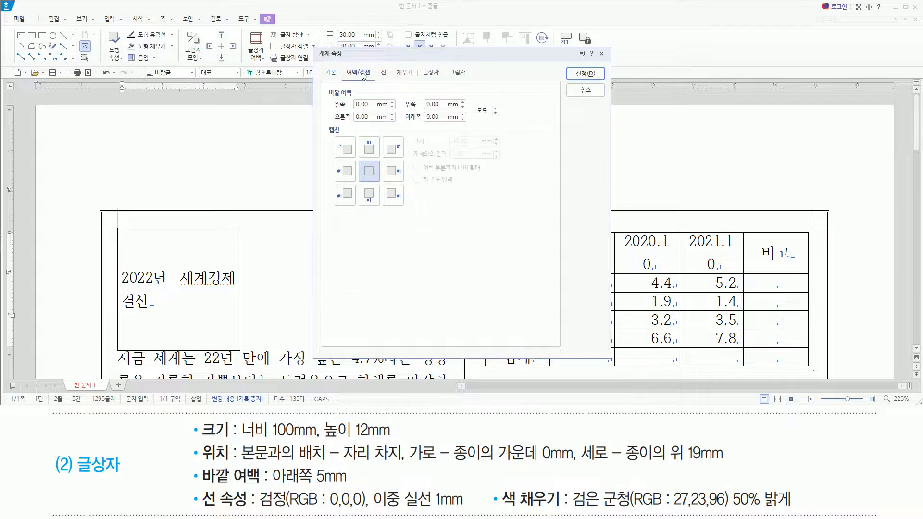
{"action": "left_click", "coordinate": [404, 117]}
Format the text box's outline as a black (RGB 0,0,0) double solid line (이중 실선), 1 mm thick.
{"action": "mouse_move", "coordinate": [194, 485]}
{"action": "left_mouse_down"}
{"action": "mouse_move", "coordinate": [211, 509]}
{"action": "mouse_move", "coordinate": [472, 515]}
{"action": "left_mouse_up"}
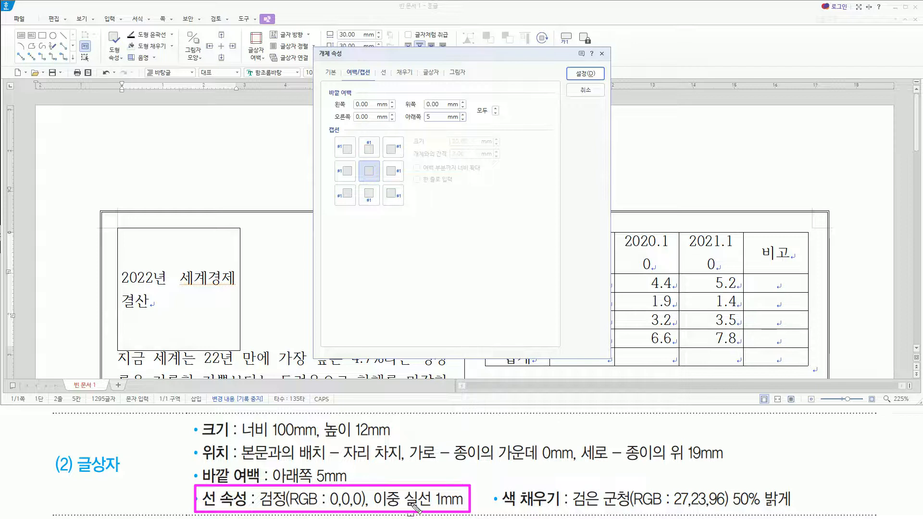
{"action": "left_click_drag", "start_coordinate": [374, 73], "coordinate": [392, 81]}
{"action": "key", "text": "Escape"}
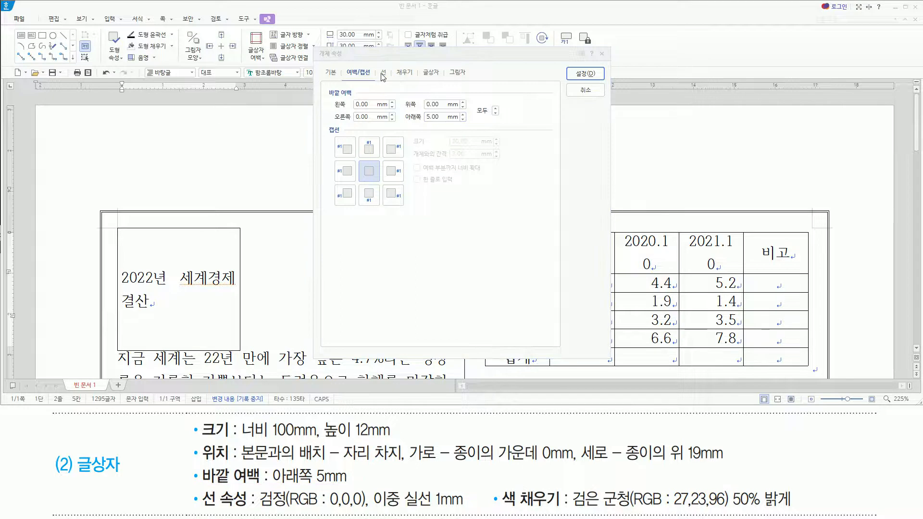
{"action": "left_click", "coordinate": [383, 75]}
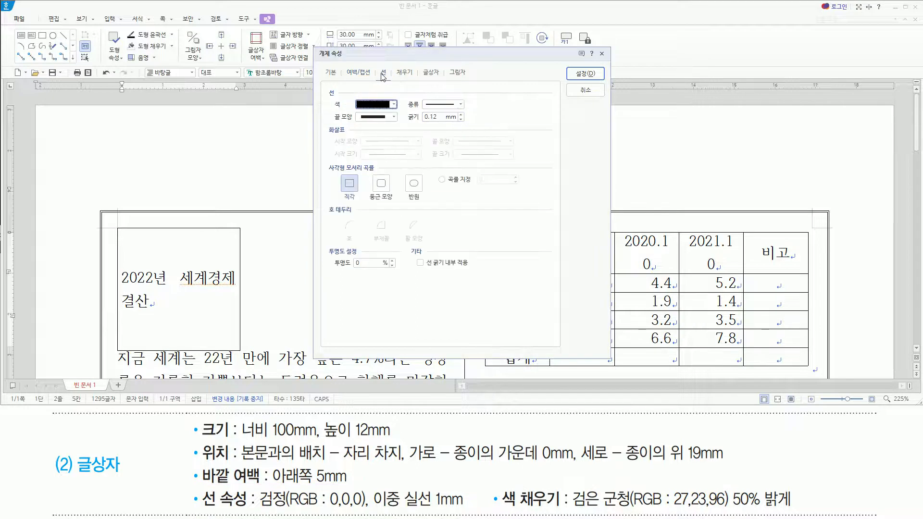
{"action": "left_click", "coordinate": [379, 104]}
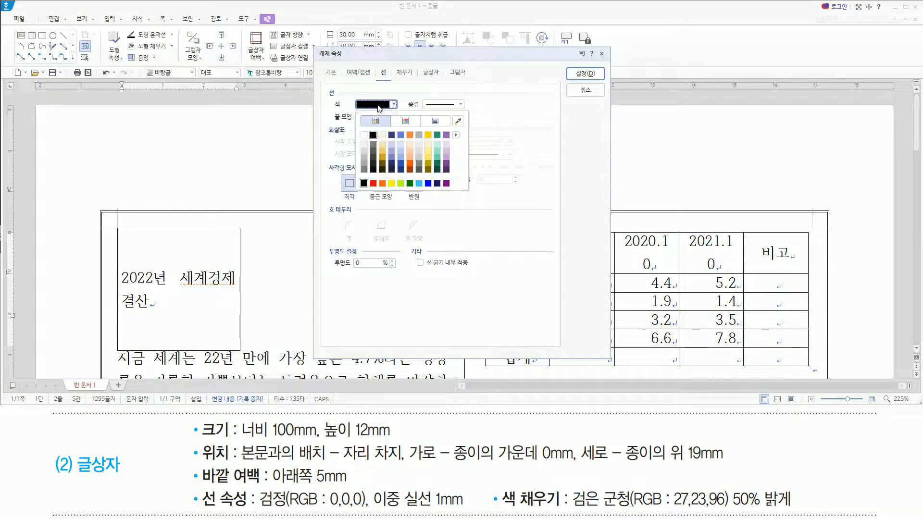
{"action": "left_click", "coordinate": [374, 136]}
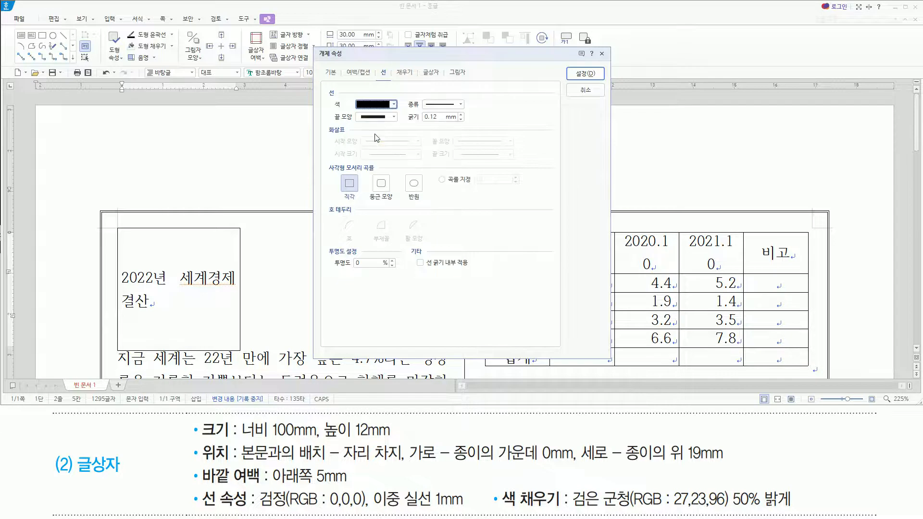
{"action": "left_click", "coordinate": [442, 107]}
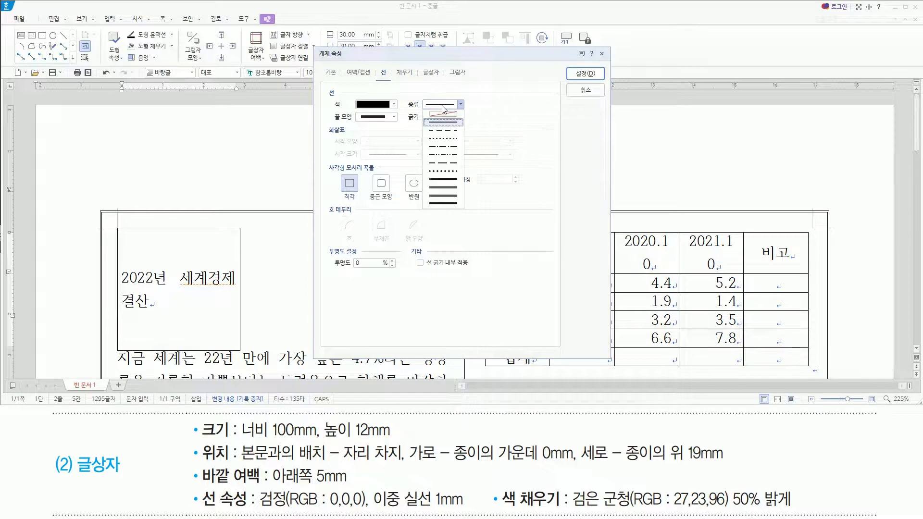
{"action": "left_click", "coordinate": [440, 181]}
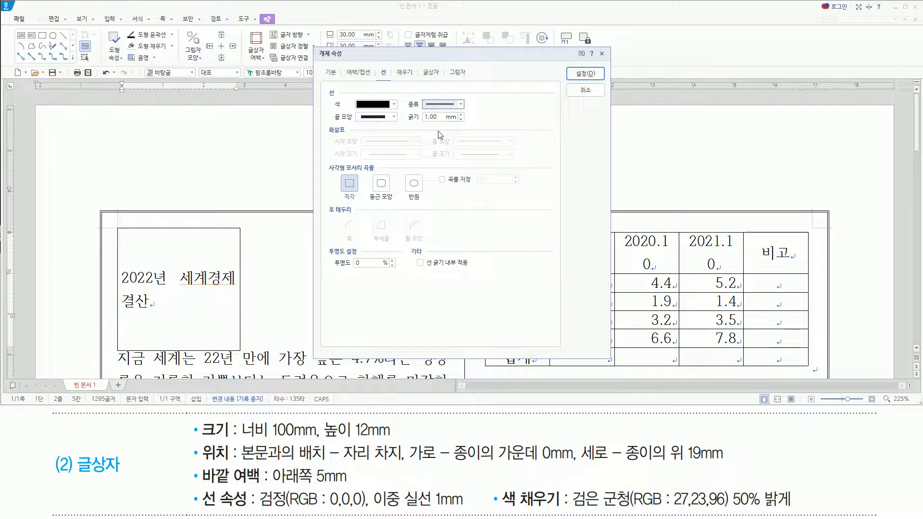
Fill the text box with 검은 군청 (RGB 27,23,96) 50% 밝게 and apply the object properties.
{"action": "mouse_move", "coordinate": [503, 484]}
{"action": "left_mouse_down"}
{"action": "mouse_move", "coordinate": [553, 514]}
{"action": "mouse_move", "coordinate": [796, 511]}
{"action": "left_mouse_up"}
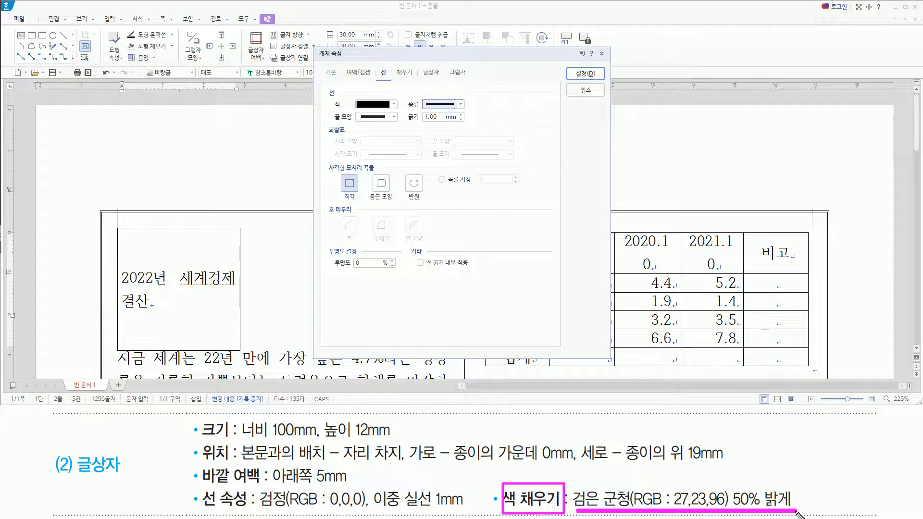
{"action": "left_click_drag", "start_coordinate": [394, 67], "coordinate": [412, 79]}
{"action": "key", "text": "Escape"}
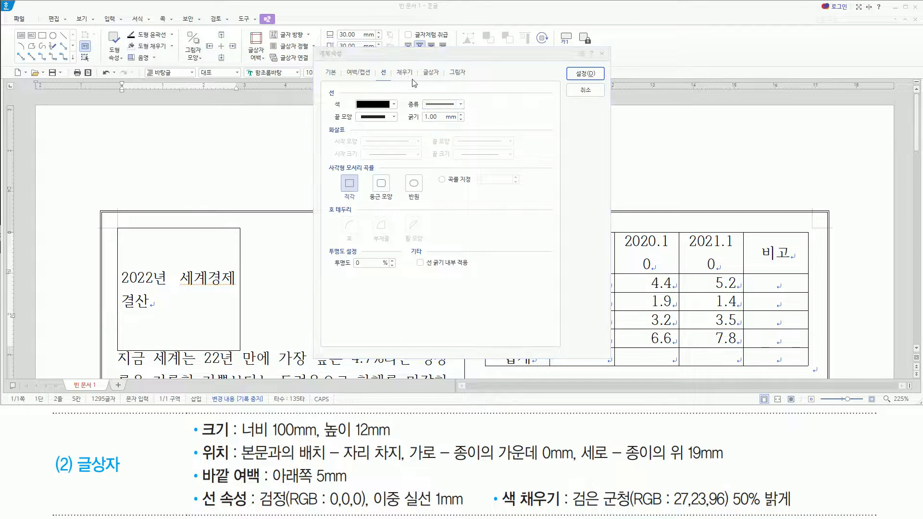
{"action": "left_click", "coordinate": [408, 73]}
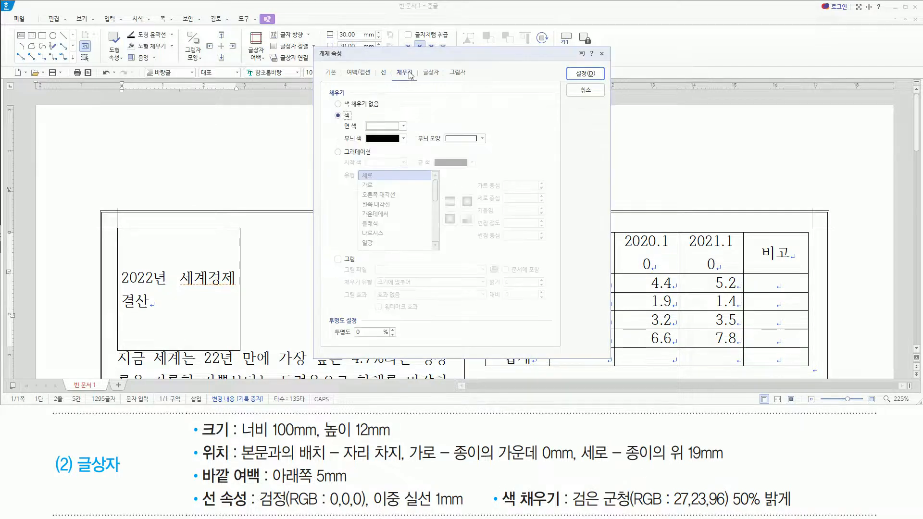
{"action": "left_click", "coordinate": [382, 127]}
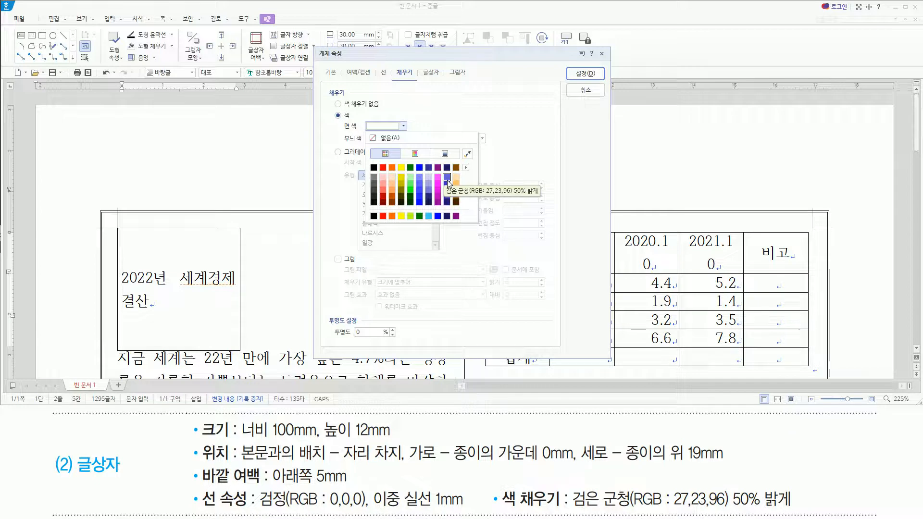
{"action": "left_click", "coordinate": [447, 178]}
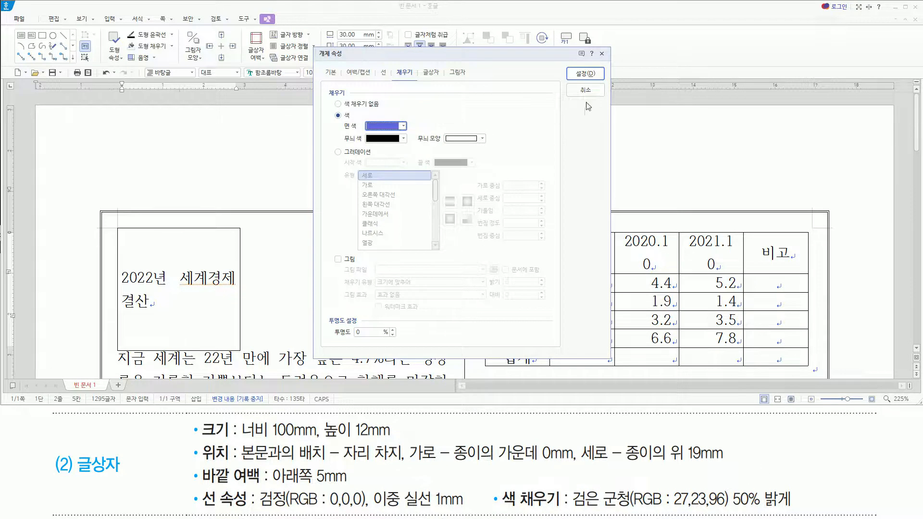
{"action": "left_click", "coordinate": [584, 74]}
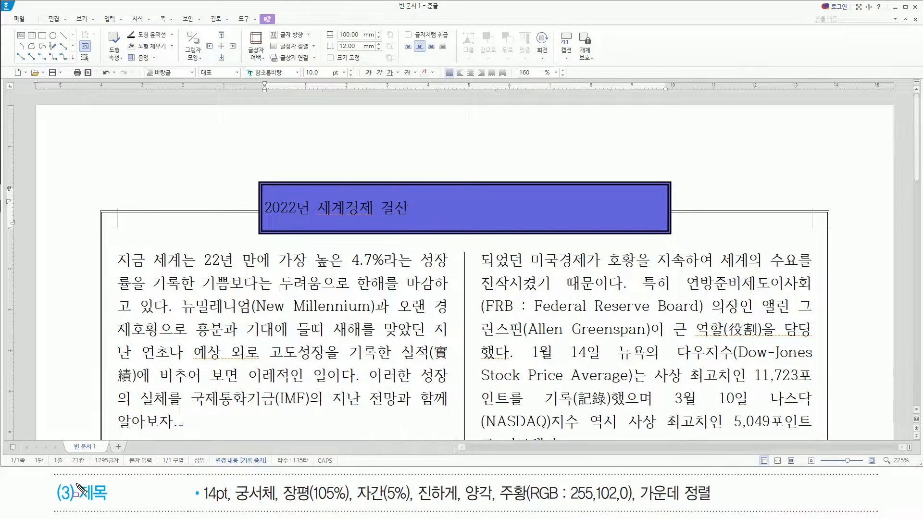
{"action": "mouse_move", "coordinate": [77, 482]}
{"action": "left_mouse_down"}
{"action": "mouse_move", "coordinate": [83, 501]}
{"action": "mouse_move", "coordinate": [110, 504]}
{"action": "left_mouse_up"}
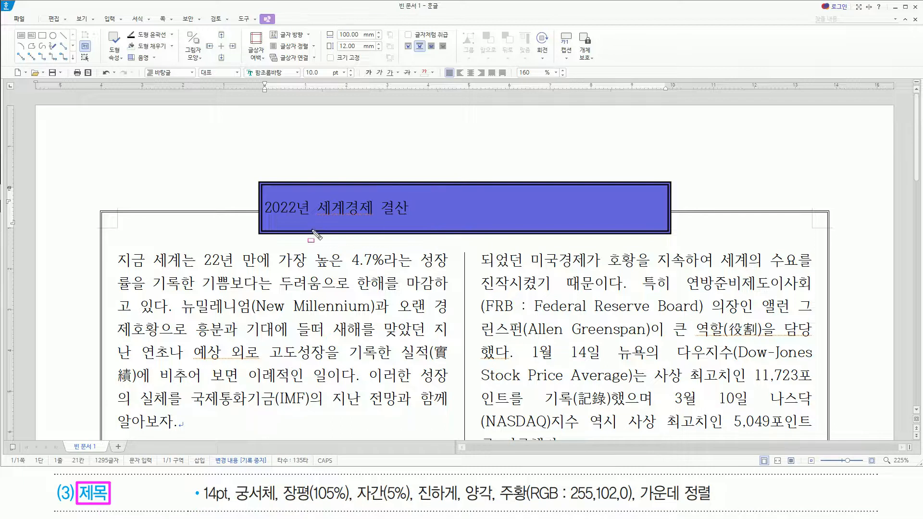
{"action": "mouse_move", "coordinate": [268, 220]}
{"action": "left_mouse_down"}
{"action": "mouse_move", "coordinate": [406, 214]}
{"action": "mouse_move", "coordinate": [412, 197]}
{"action": "left_mouse_up"}
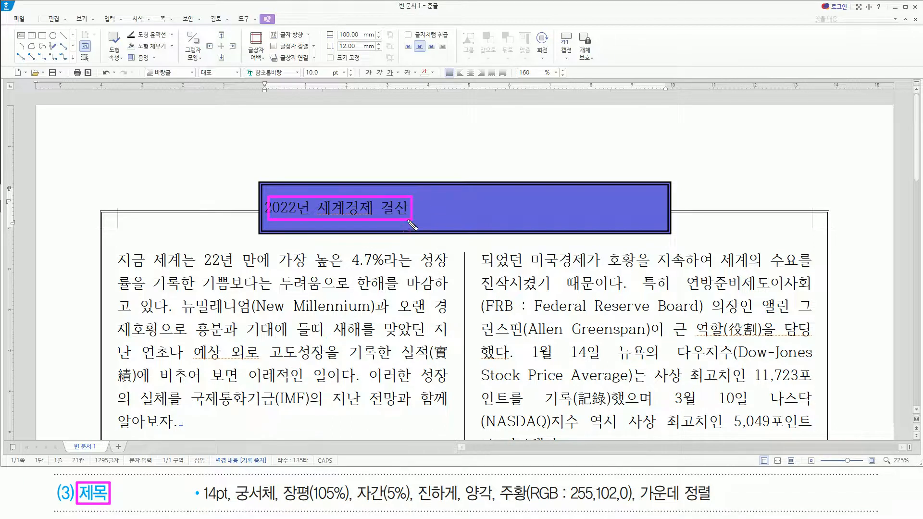
{"action": "mouse_move", "coordinate": [204, 507]}
{"action": "left_mouse_down"}
{"action": "mouse_move", "coordinate": [607, 507]}
{"action": "mouse_move", "coordinate": [639, 482]}
{"action": "left_mouse_up"}
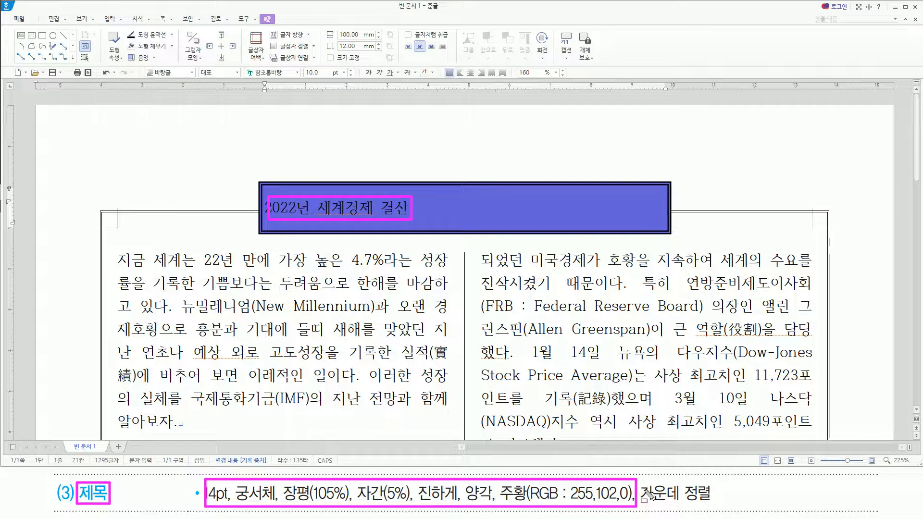
{"action": "left_click_drag", "start_coordinate": [644, 504], "coordinate": [678, 505]}
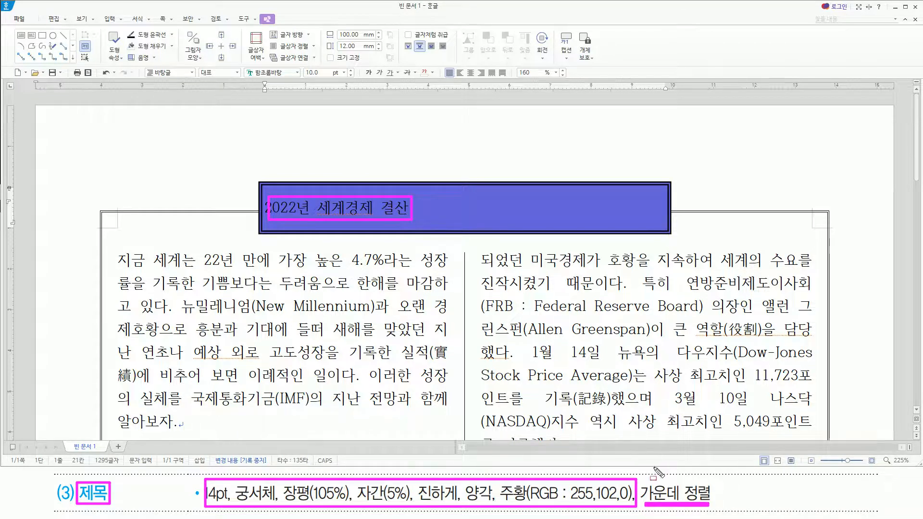
Open the character formatting for the whole title 2022년 세계경제 결산 and set its font to 궁서체.
{"action": "left_click", "coordinate": [424, 213]}
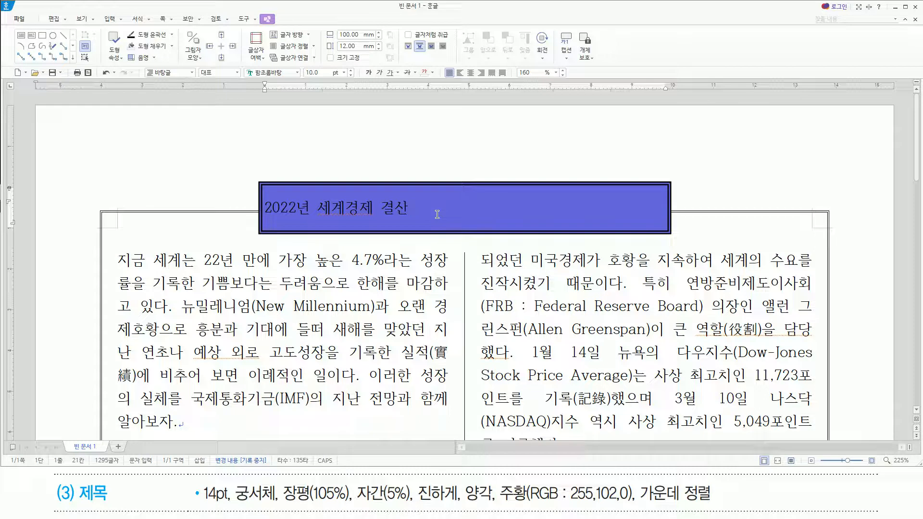
{"action": "key", "text": "shift+Home"}
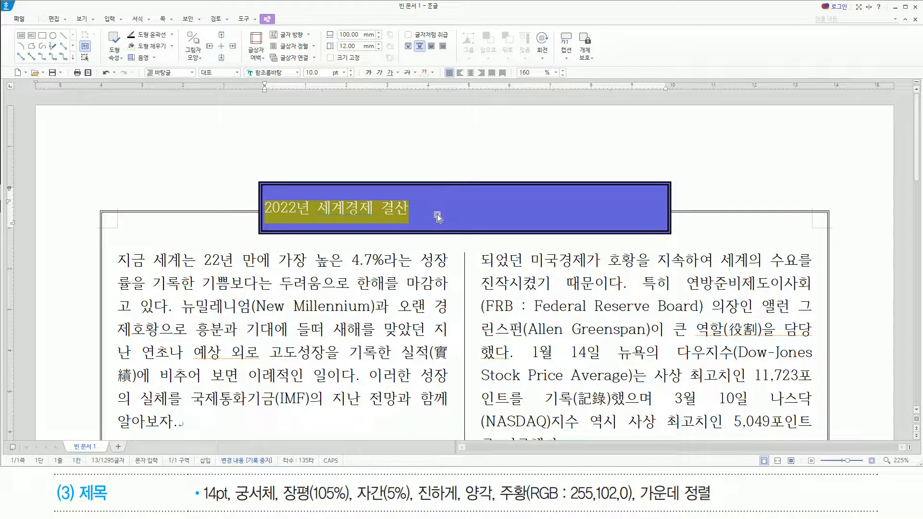
{"action": "key", "text": "alt+l"}
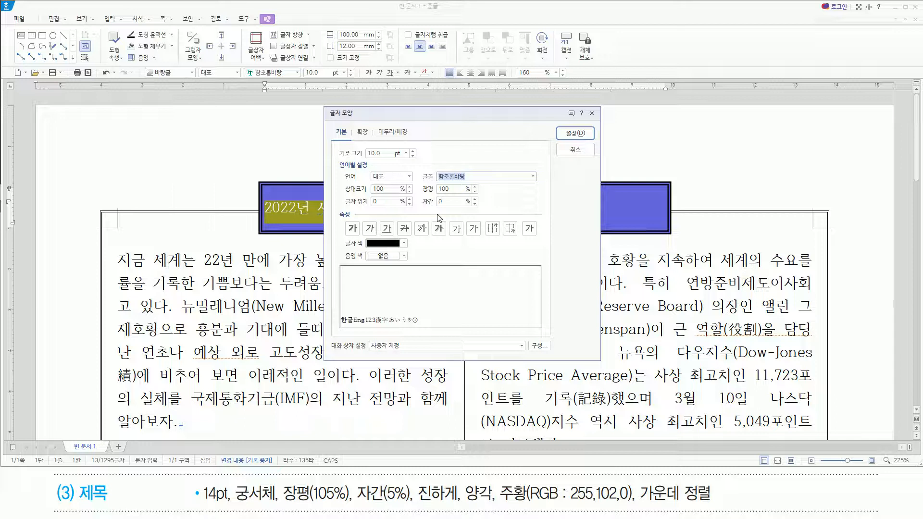
{"action": "type", "text": "궁서체"}
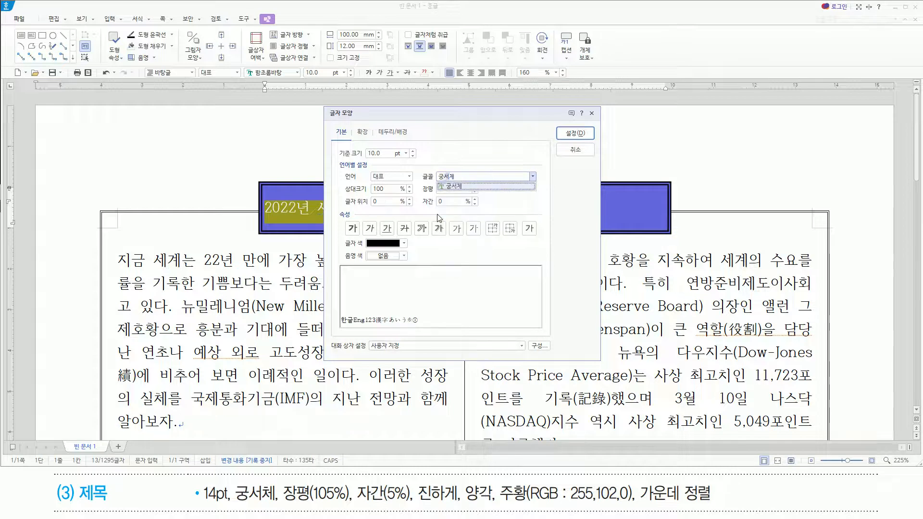
{"action": "key", "text": "Return"}
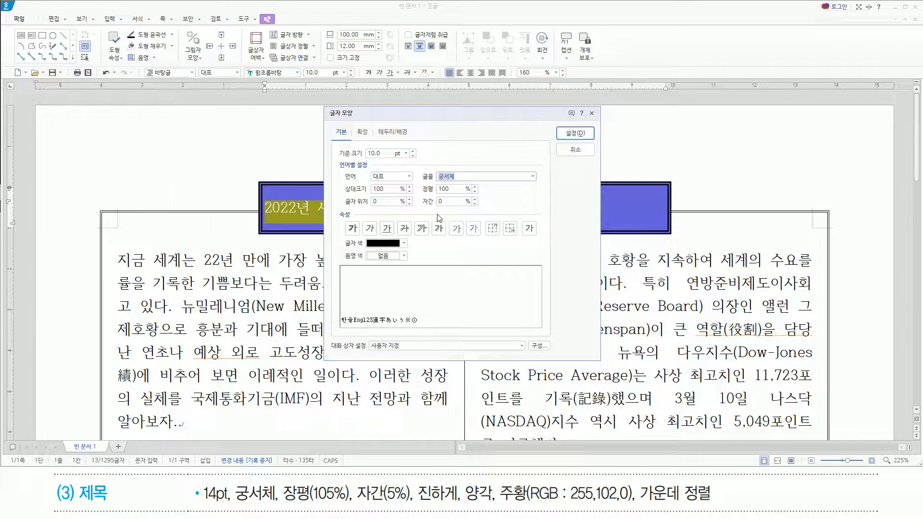
Set the title's base font size (기준 크기) to 14 pt.
{"action": "key", "text": "alt"}
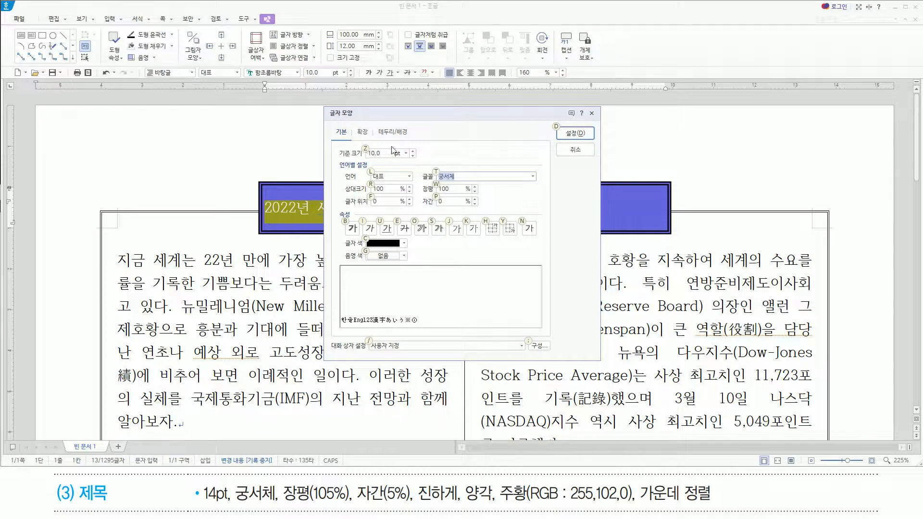
{"action": "key", "text": "alt+z"}
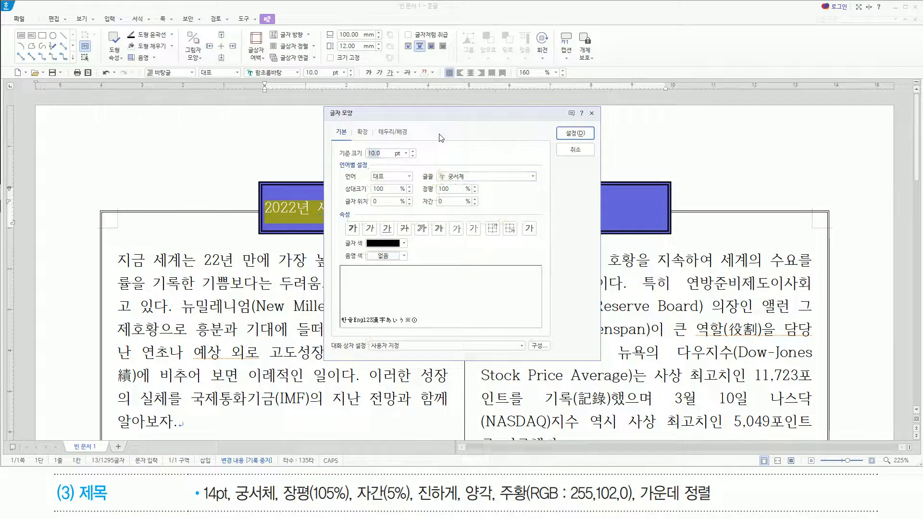
{"action": "type", "text": "14"}
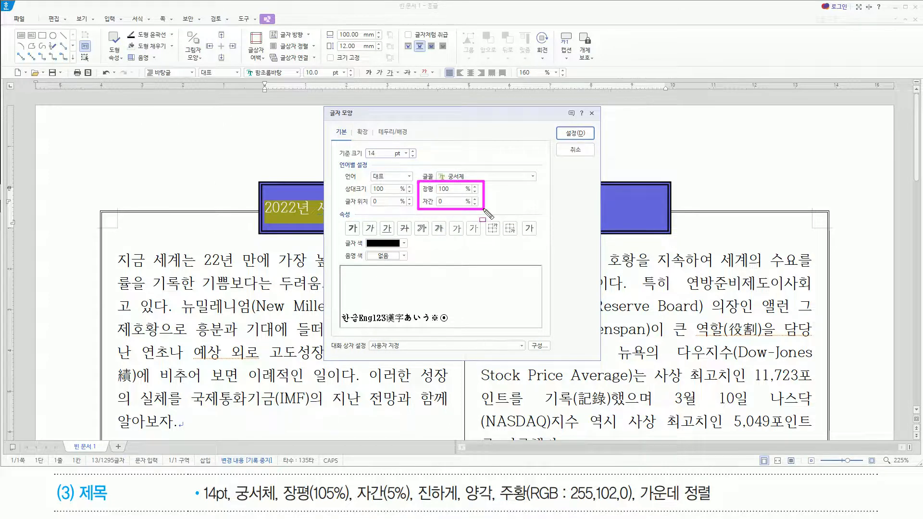
{"action": "key", "text": "Escape"}
{"action": "left_click", "coordinate": [450, 152]}
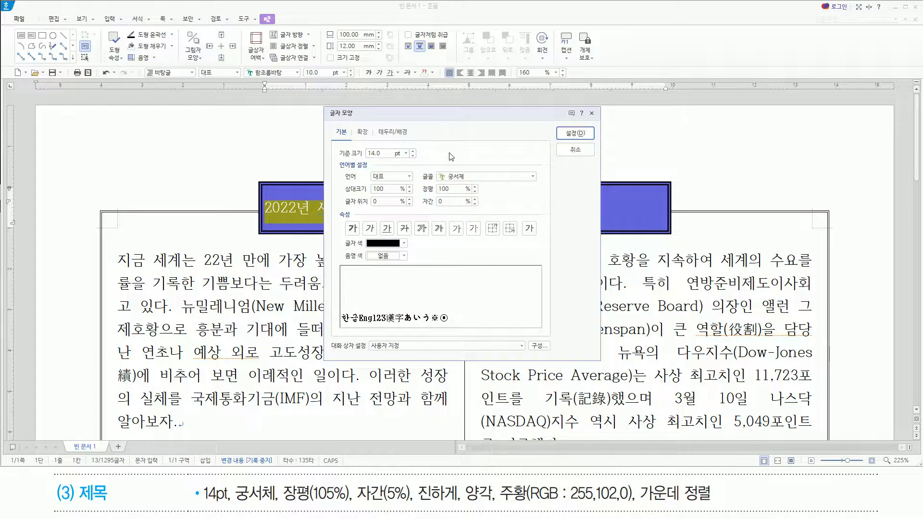
{"action": "double_click", "coordinate": [388, 154]}
Set the title's character width (장평) to 105% and its letter spacing (자간) to 5%.
{"action": "key", "text": "alt"}
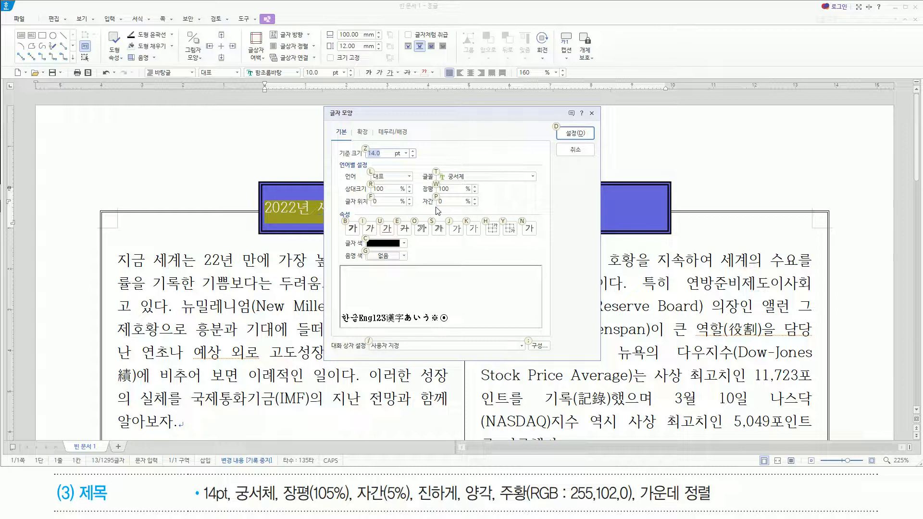
{"action": "key", "text": "alt+w"}
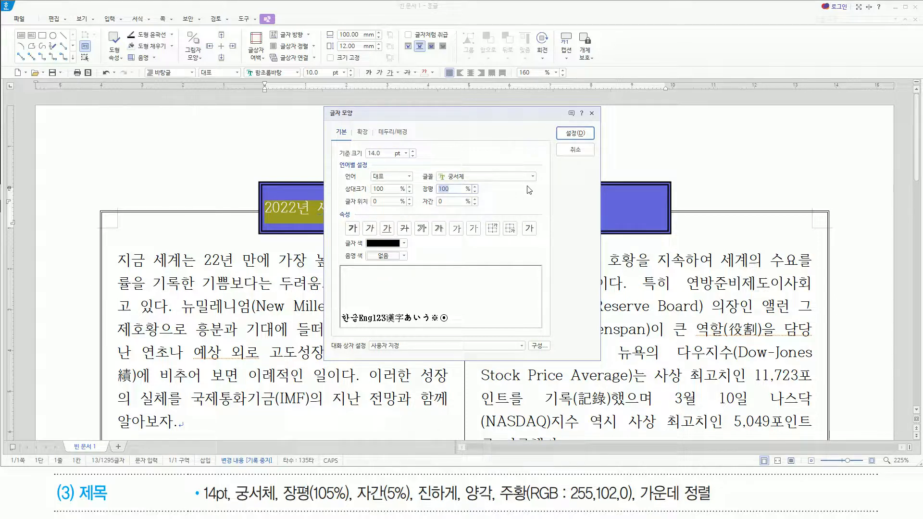
{"action": "type", "text": "105"}
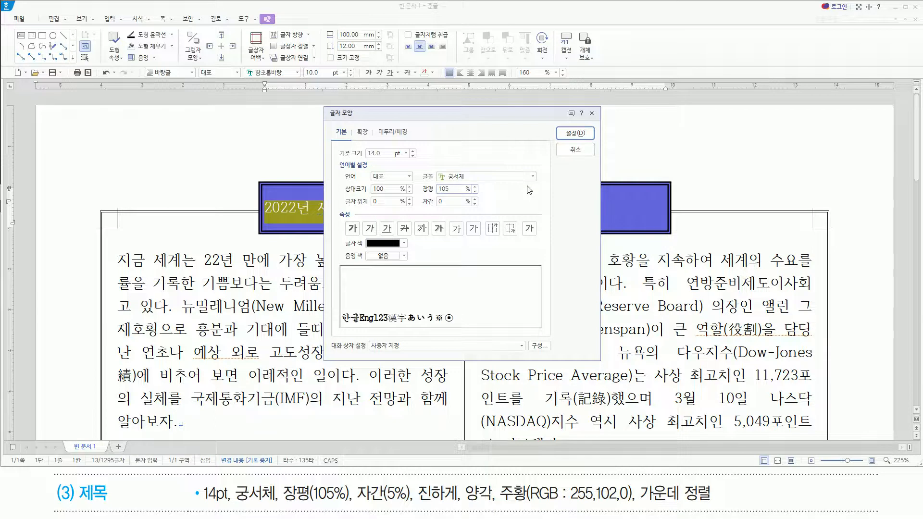
{"action": "key", "text": "alt"}
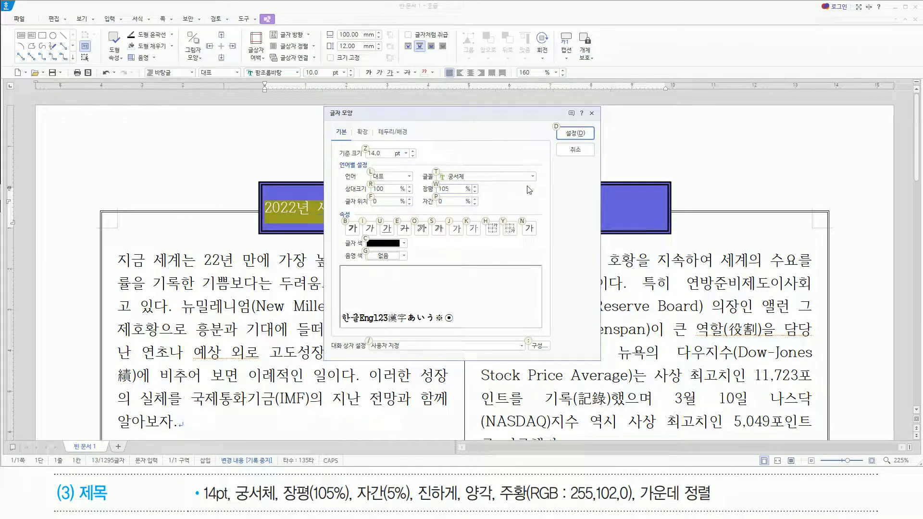
{"action": "key", "text": "p"}
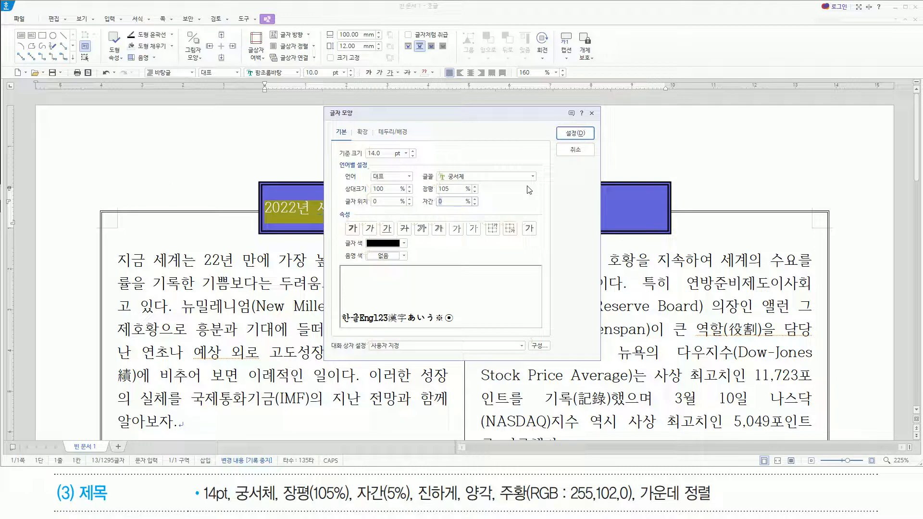
{"action": "type", "text": "5"}
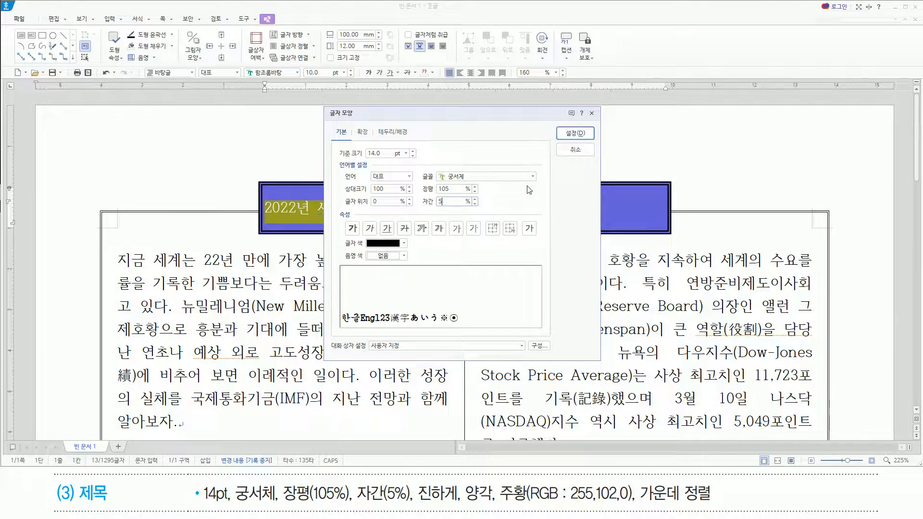
{"action": "left_click_drag", "start_coordinate": [419, 505], "coordinate": [495, 505]}
{"action": "left_click_drag", "start_coordinate": [343, 221], "coordinate": [359, 235]}
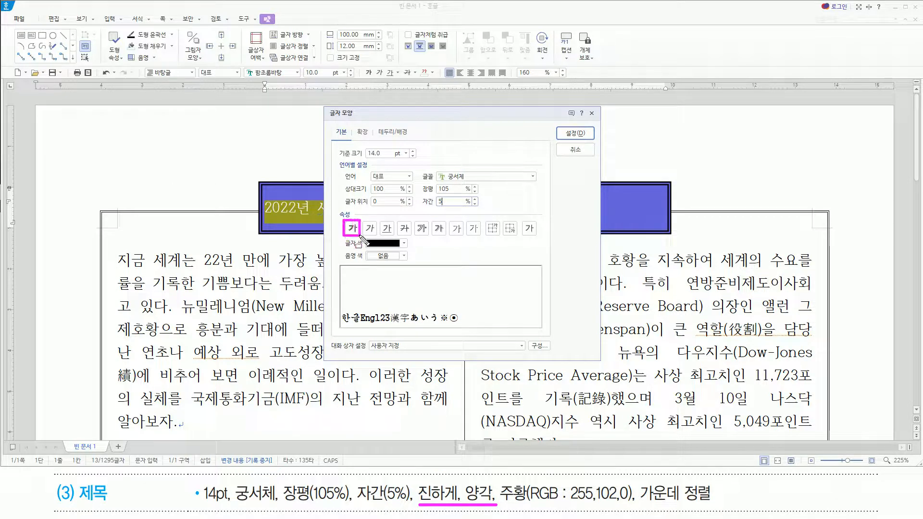
{"action": "left_click_drag", "start_coordinate": [448, 218], "coordinate": [464, 238]}
{"action": "key", "text": "Escape"}
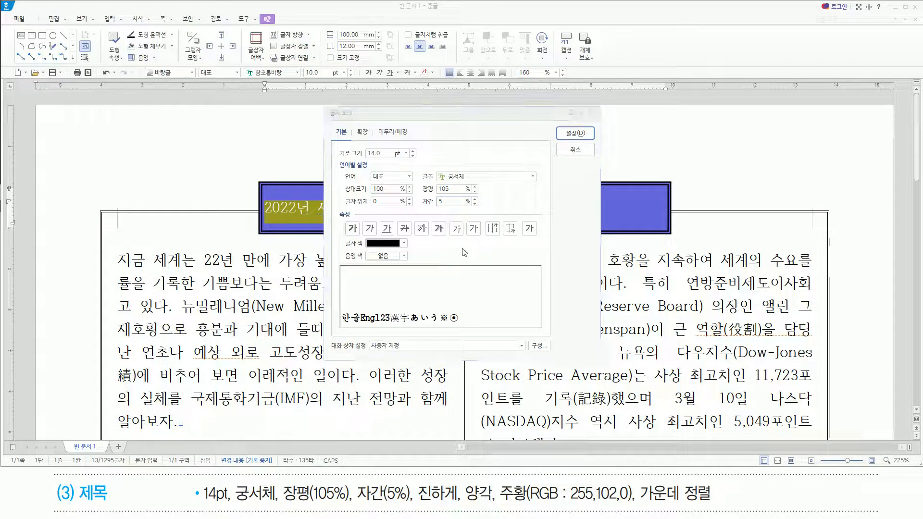
Turn on the bold (진하게) and emboss (양각) attributes for the title.
{"action": "key", "text": "alt"}
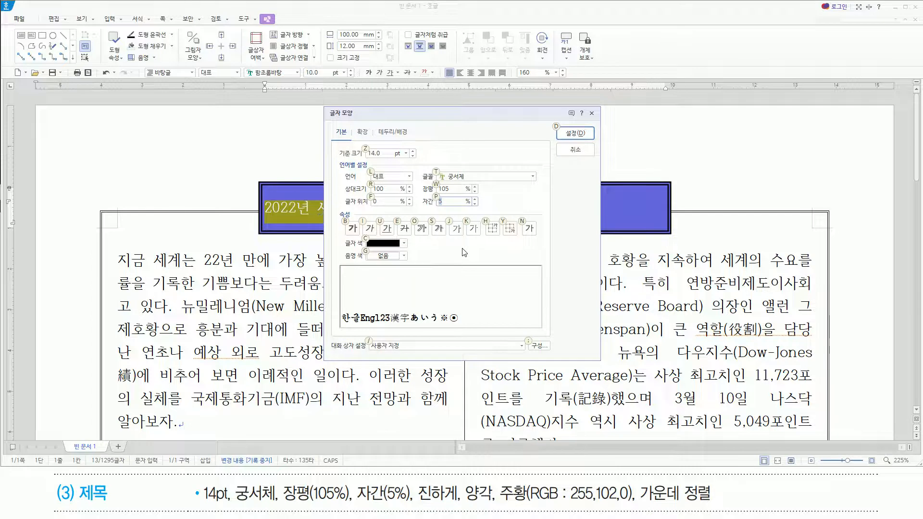
{"action": "key", "text": "b"}
{"action": "key", "text": "alt"}
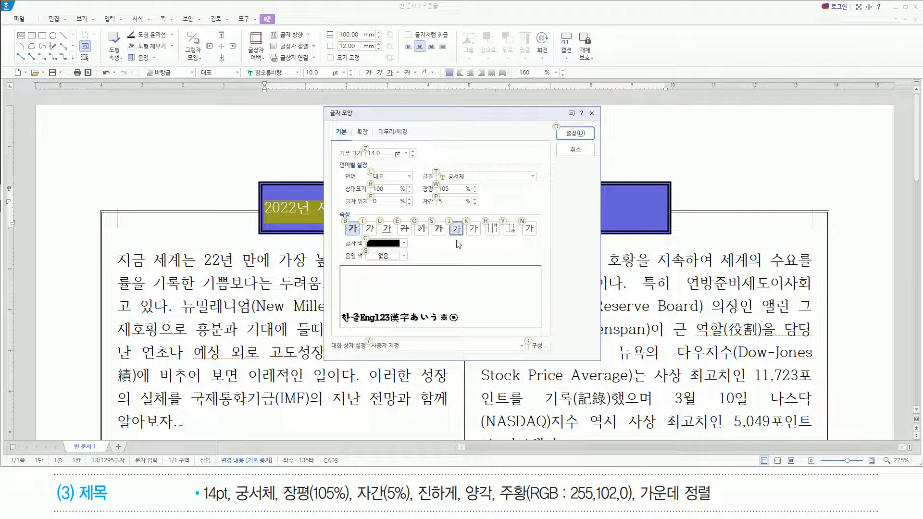
{"action": "left_click", "coordinate": [455, 233]}
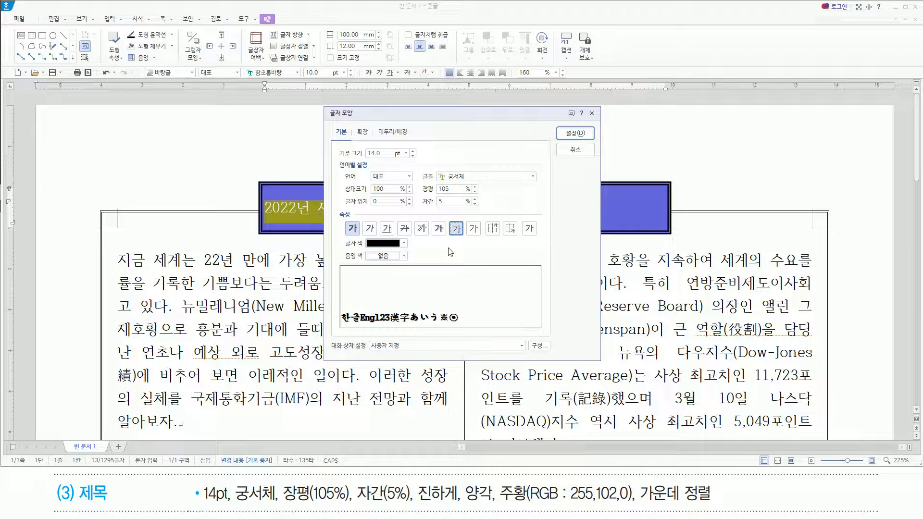
Color the title text 주황 (RGB 255,102,0), apply the character formatting, and center the title in the text box.
{"action": "left_click", "coordinate": [405, 244]}
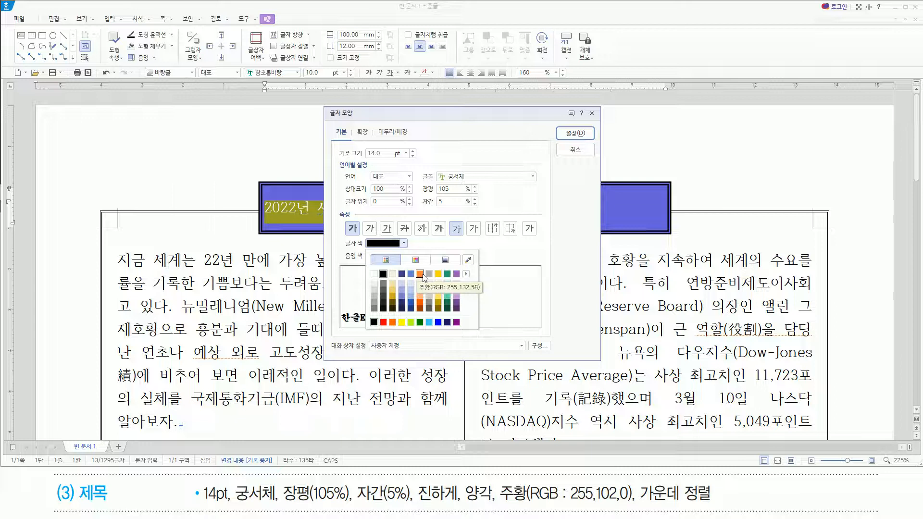
{"action": "left_click", "coordinate": [393, 322]}
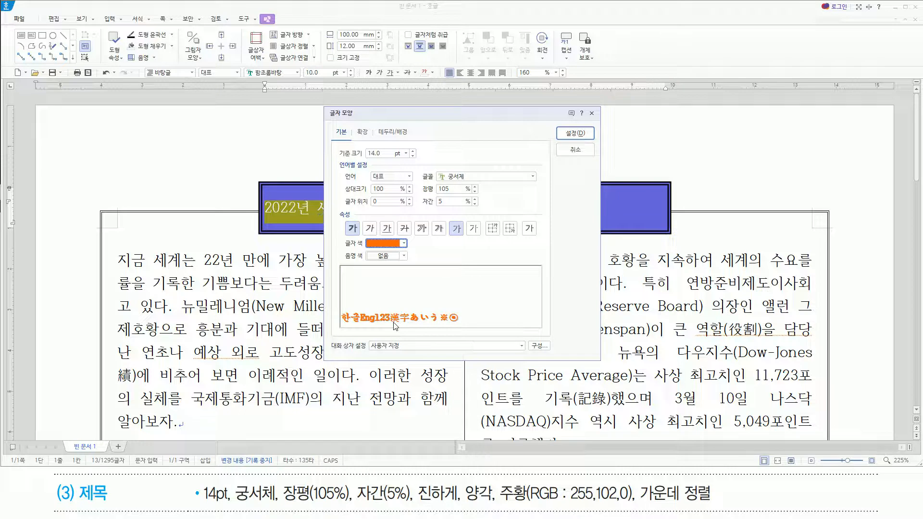
{"action": "left_click", "coordinate": [591, 135]}
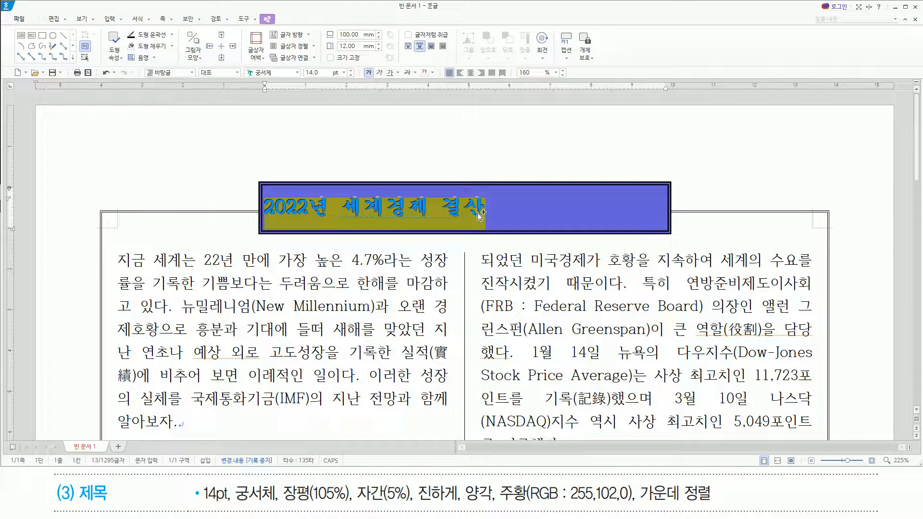
{"action": "key", "text": "ctrl+shift+c"}
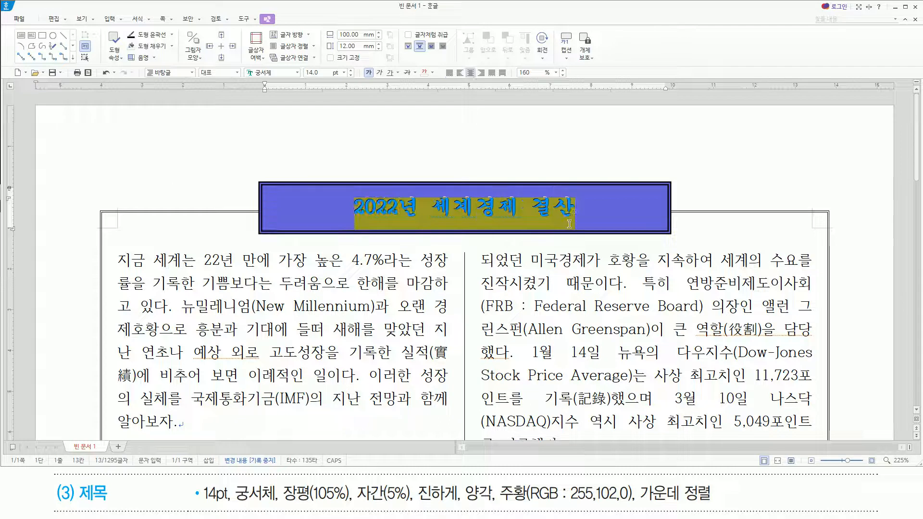
{"action": "left_click", "coordinate": [120, 260]}
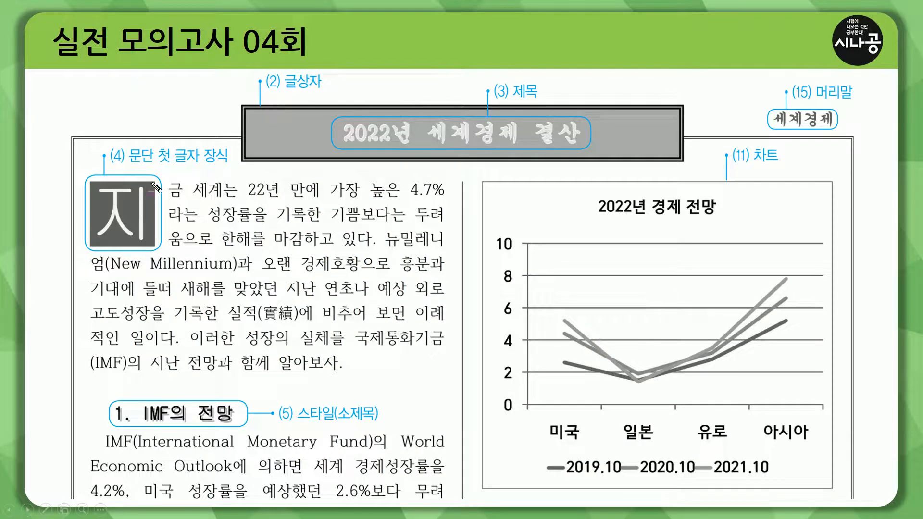
{"action": "left_click_drag", "start_coordinate": [115, 167], "coordinate": [224, 168]}
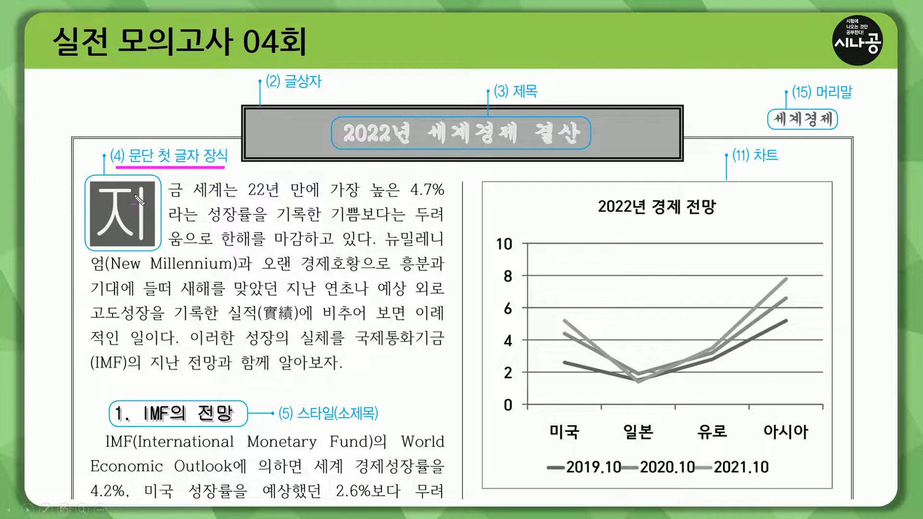
{"action": "mouse_move", "coordinate": [92, 180]}
{"action": "left_mouse_down"}
{"action": "mouse_move", "coordinate": [144, 178]}
{"action": "mouse_move", "coordinate": [156, 248]}
{"action": "left_mouse_up"}
{"action": "mouse_move", "coordinate": [154, 191]}
{"action": "left_mouse_down"}
{"action": "mouse_move", "coordinate": [183, 190]}
{"action": "mouse_move", "coordinate": [175, 211]}
{"action": "mouse_move", "coordinate": [185, 239]}
{"action": "left_mouse_up"}
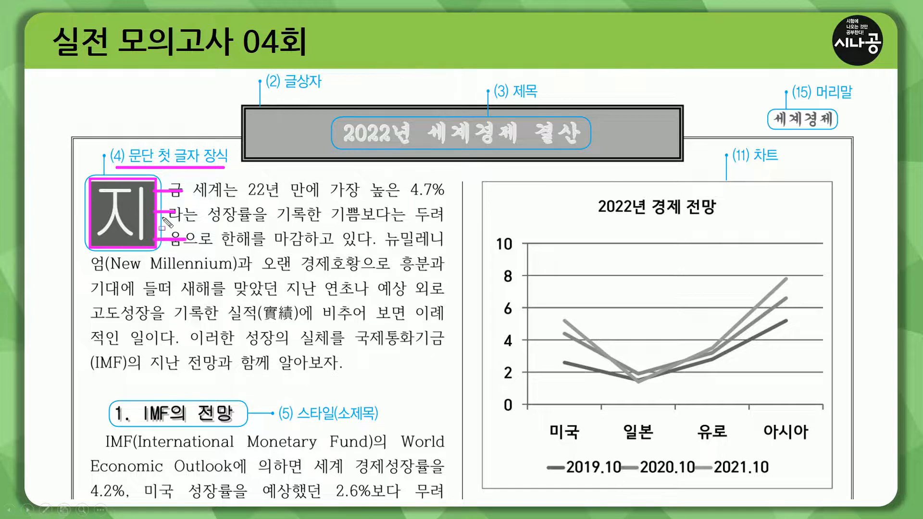
{"action": "key", "text": "e"}
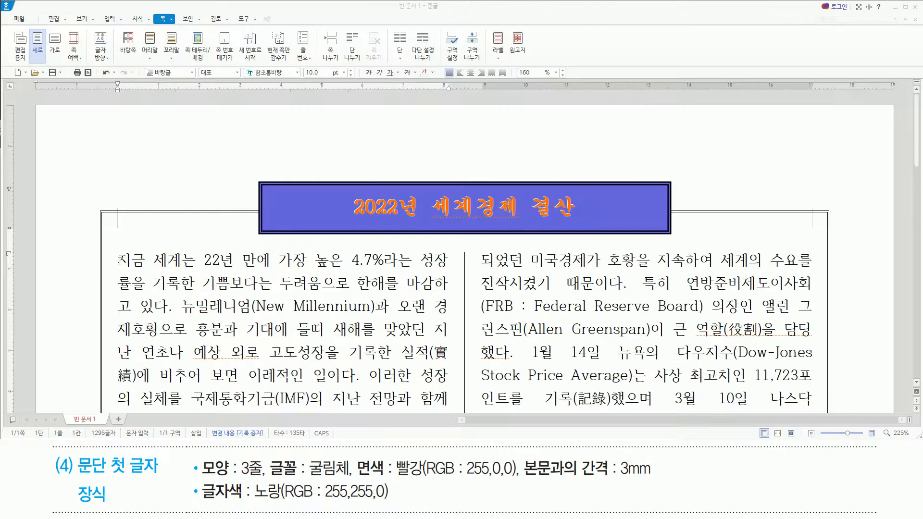
Start a first-letter decoration (문단 첫 글자 장식) on the first body paragraph and choose the 3-line (3줄) shape.
{"action": "left_click", "coordinate": [120, 261]}
{"action": "left_click_drag", "start_coordinate": [128, 10], "coordinate": [150, 26]}
{"action": "left_click", "coordinate": [138, 21]}
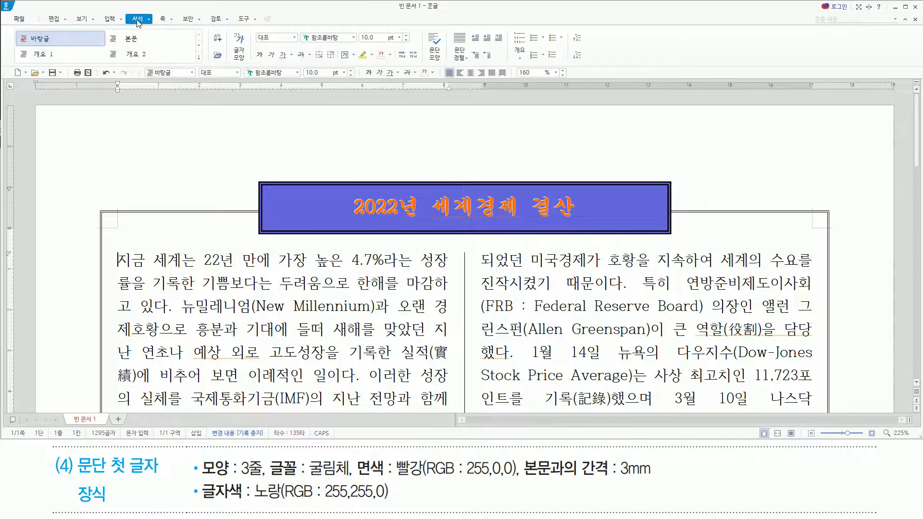
{"action": "left_click_drag", "start_coordinate": [491, 27], "coordinate": [507, 47]}
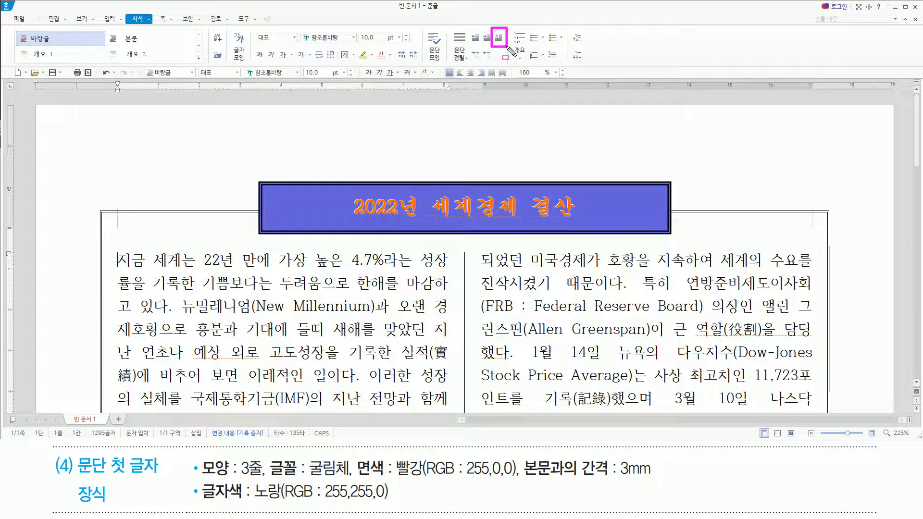
{"action": "left_click", "coordinate": [500, 42]}
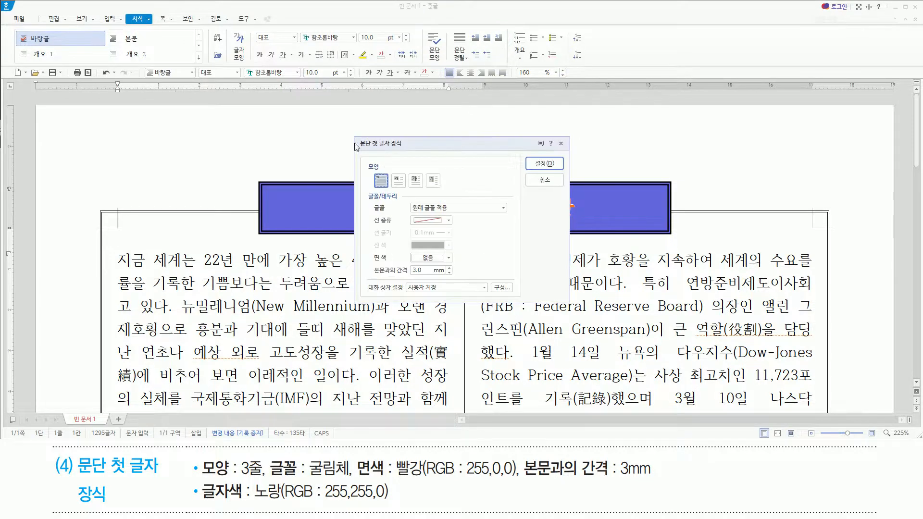
{"action": "mouse_move", "coordinate": [356, 135]}
{"action": "left_mouse_down"}
{"action": "mouse_move", "coordinate": [368, 224]}
{"action": "mouse_move", "coordinate": [547, 308]}
{"action": "mouse_move", "coordinate": [571, 307]}
{"action": "left_mouse_up"}
{"action": "left_click_drag", "start_coordinate": [203, 477], "coordinate": [263, 476]}
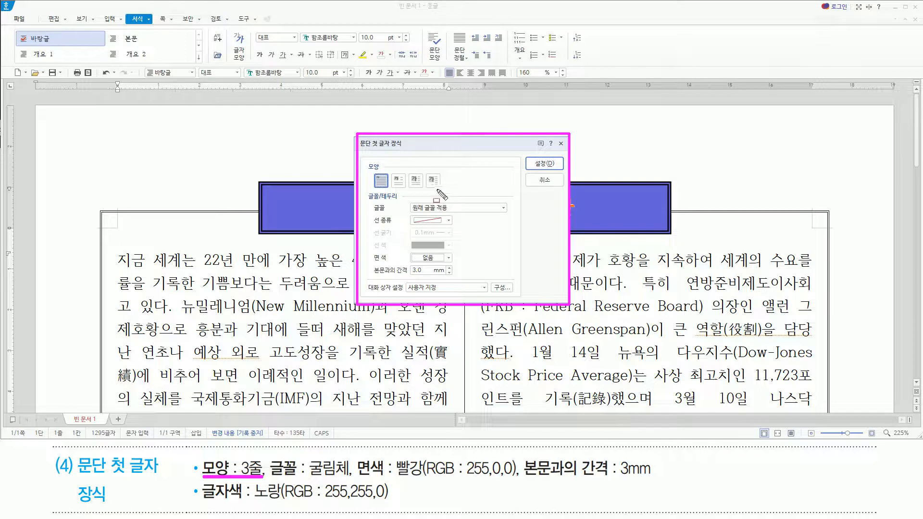
{"action": "key", "text": "Escape"}
{"action": "left_click", "coordinate": [416, 181]}
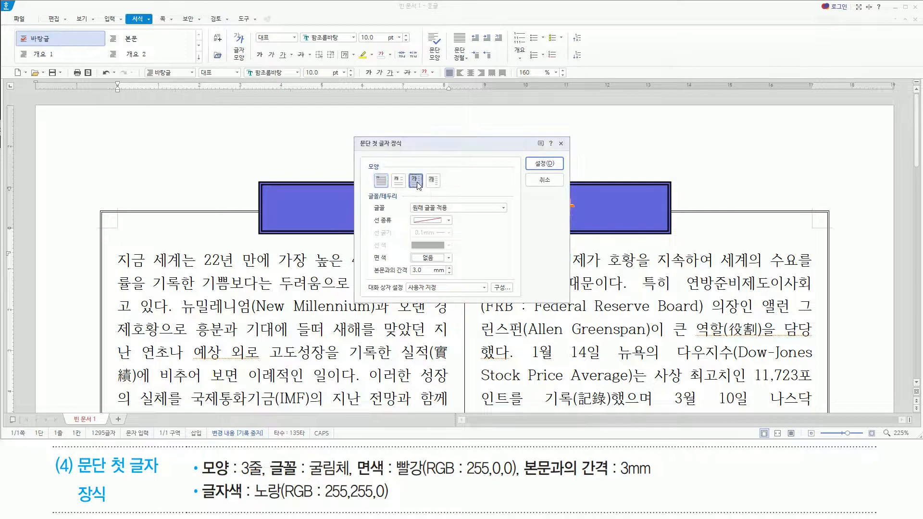
Set the font of the first-letter decoration to 굴림체.
{"action": "left_click_drag", "start_coordinate": [269, 490], "coordinate": [351, 490]}
{"action": "left_click_drag", "start_coordinate": [368, 201], "coordinate": [512, 214]}
{"action": "key", "text": "Escape"}
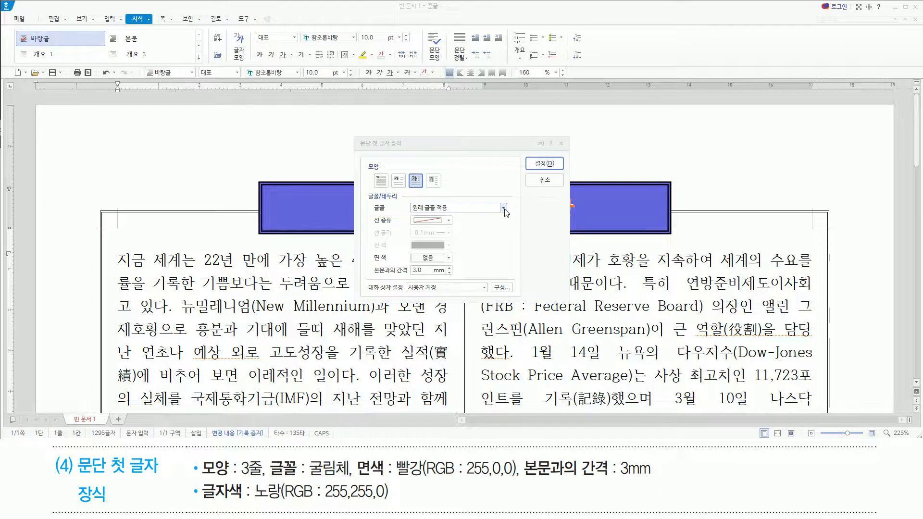
{"action": "left_click", "coordinate": [503, 207]}
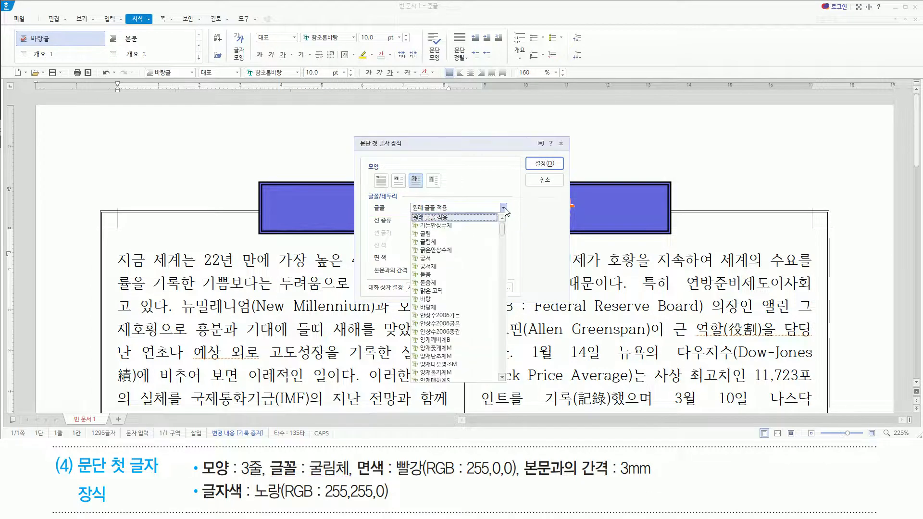
{"action": "left_click", "coordinate": [465, 242]}
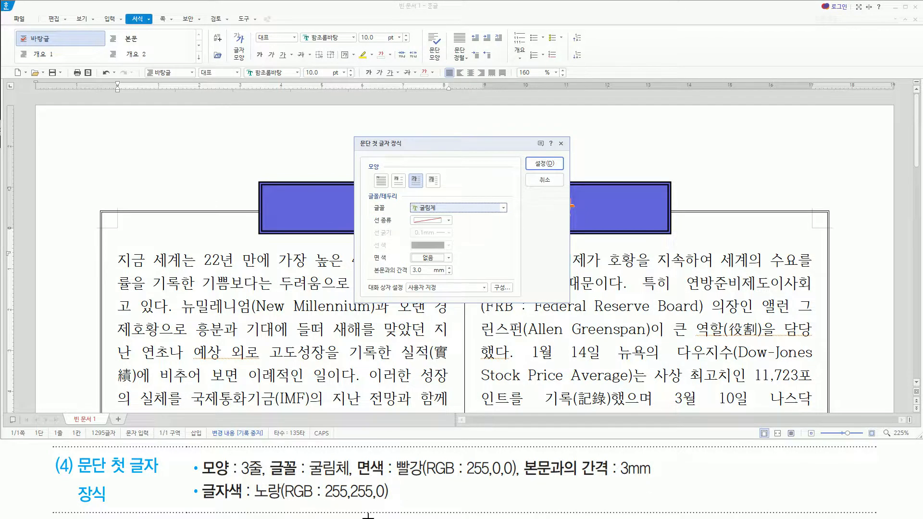
Set the fill color (면 색) of the first-letter decoration to 빨강 (RGB 255,0,0).
{"action": "left_click_drag", "start_coordinate": [358, 480], "coordinate": [516, 482]}
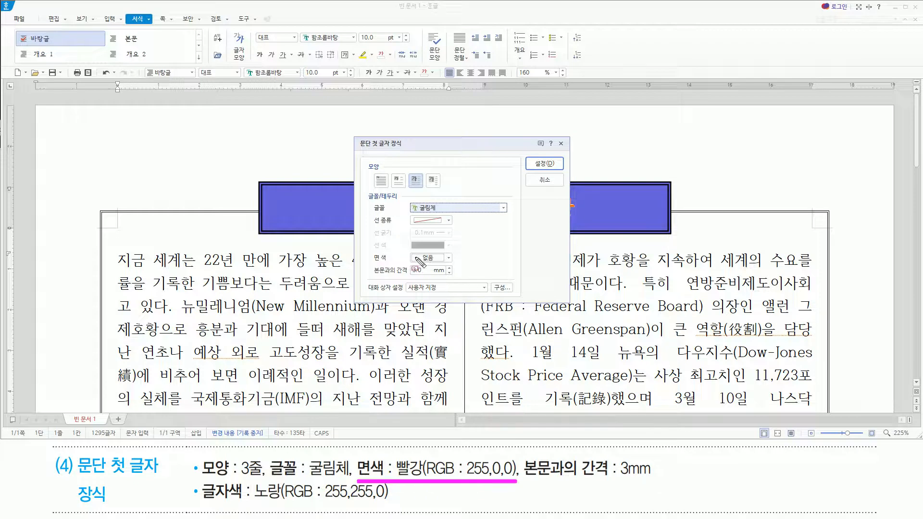
{"action": "left_click_drag", "start_coordinate": [406, 251], "coordinate": [458, 267]}
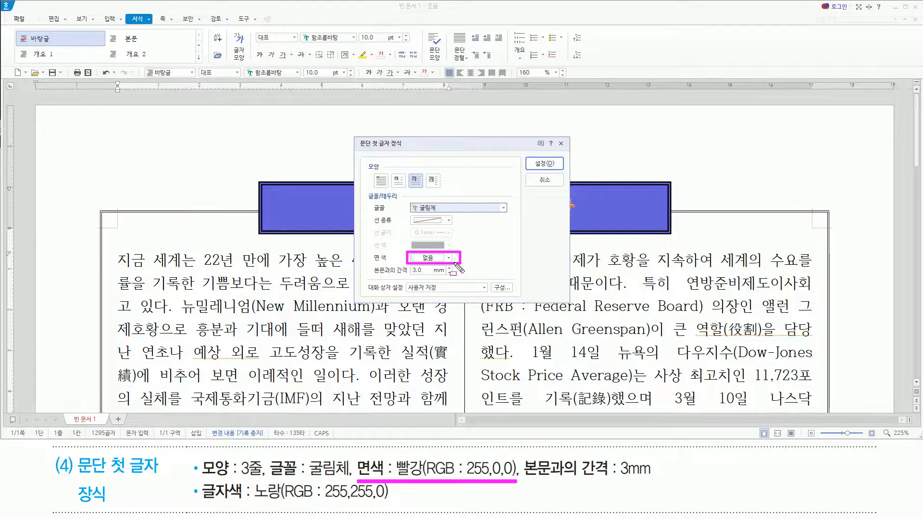
{"action": "key", "text": "Escape"}
{"action": "left_click", "coordinate": [449, 258]}
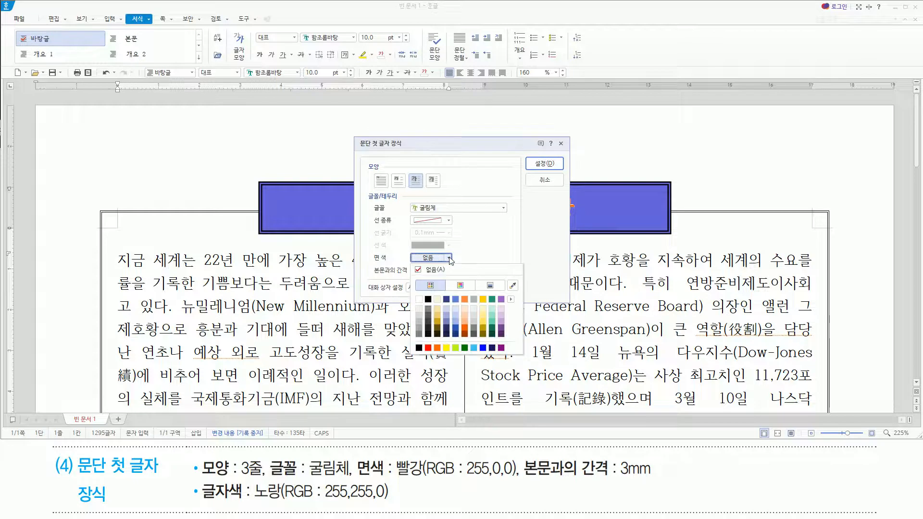
{"action": "left_click", "coordinate": [428, 347]}
Apply the first-letter decoration with a 3 mm distance from the body text (본문과의 간격).
{"action": "left_click_drag", "start_coordinate": [658, 481], "coordinate": [670, 481]}
{"action": "mouse_move", "coordinate": [372, 278]}
{"action": "left_mouse_down"}
{"action": "mouse_move", "coordinate": [461, 283]}
{"action": "mouse_move", "coordinate": [459, 264]}
{"action": "left_mouse_up"}
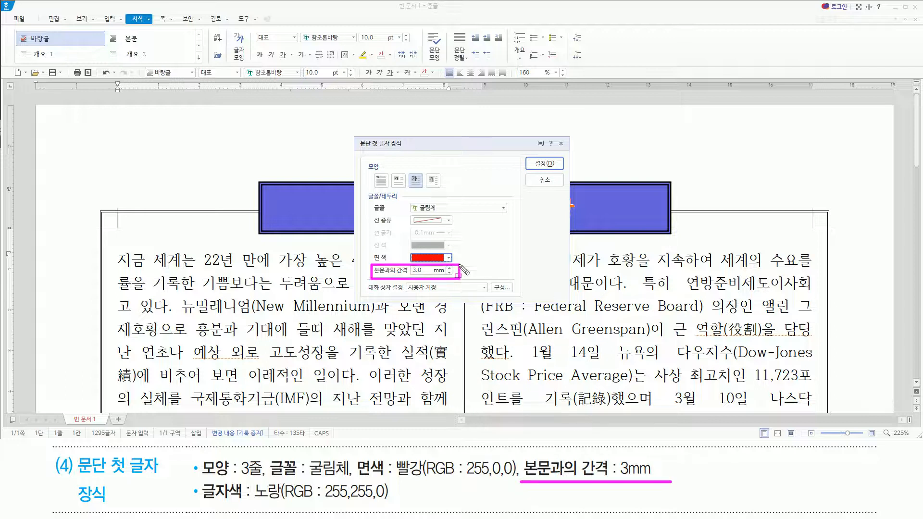
{"action": "key", "text": "Escape"}
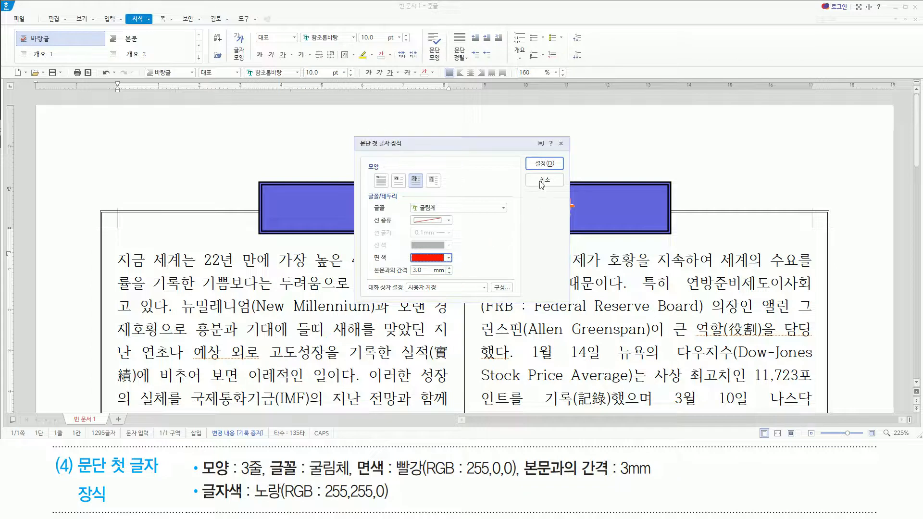
{"action": "left_click", "coordinate": [538, 165]}
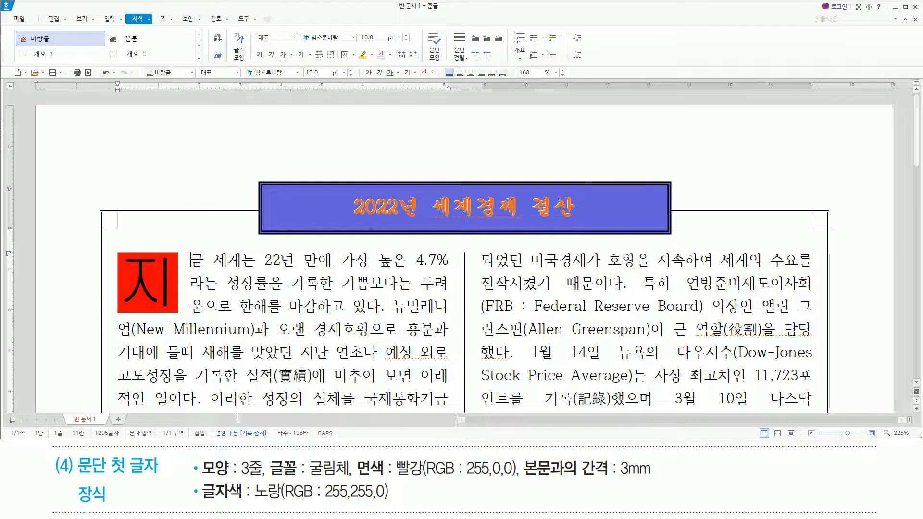
Select the decorated first letter 지 and color its text 노랑 (RGB 255,255,0).
{"action": "left_click_drag", "start_coordinate": [197, 503], "coordinate": [402, 503]}
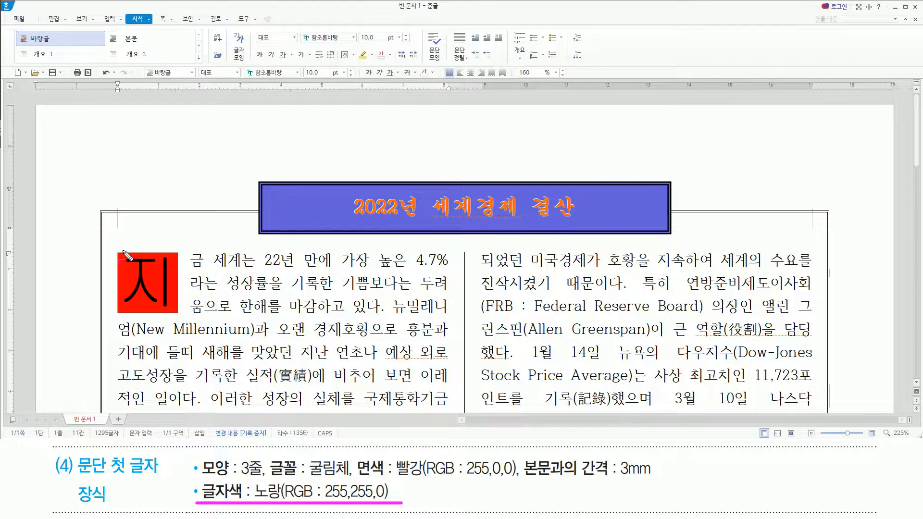
{"action": "key", "text": "Escape"}
{"action": "left_click_drag", "start_coordinate": [124, 273], "coordinate": [175, 303]}
{"action": "key", "text": "F12"}
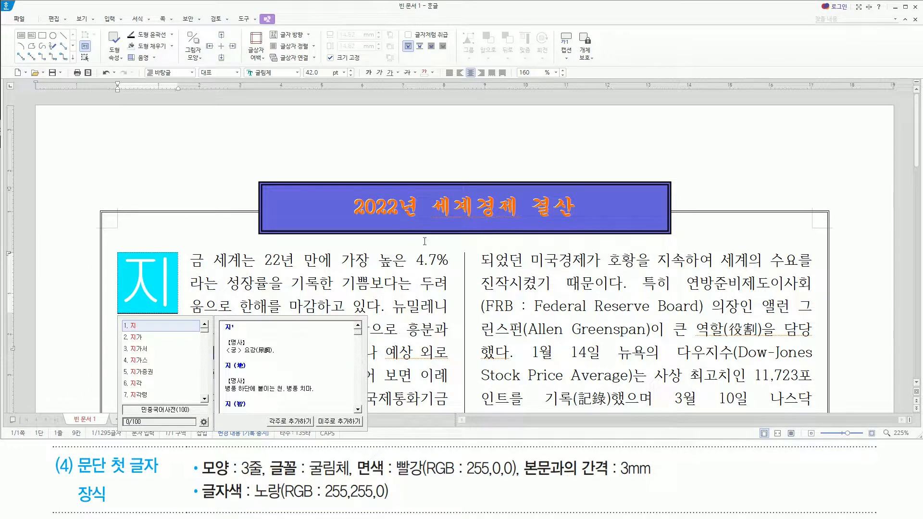
{"action": "left_click", "coordinate": [432, 73]}
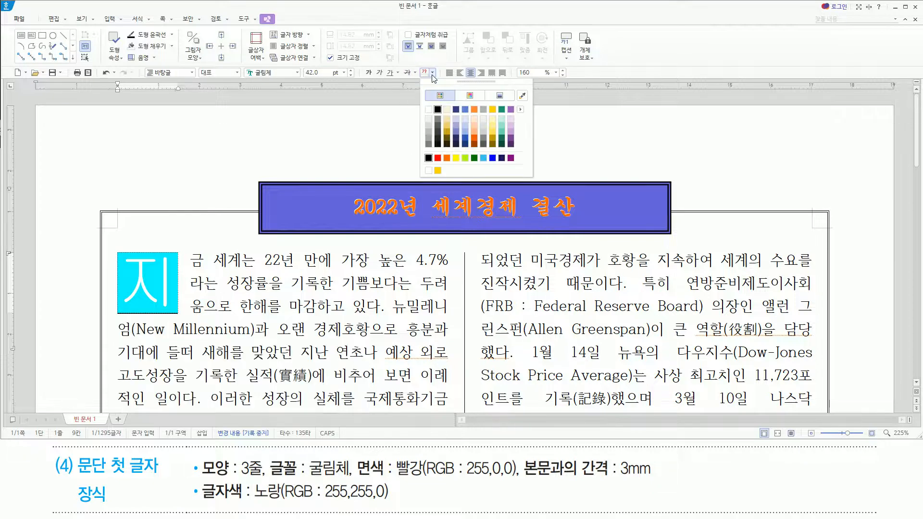
{"action": "left_click", "coordinate": [456, 158]}
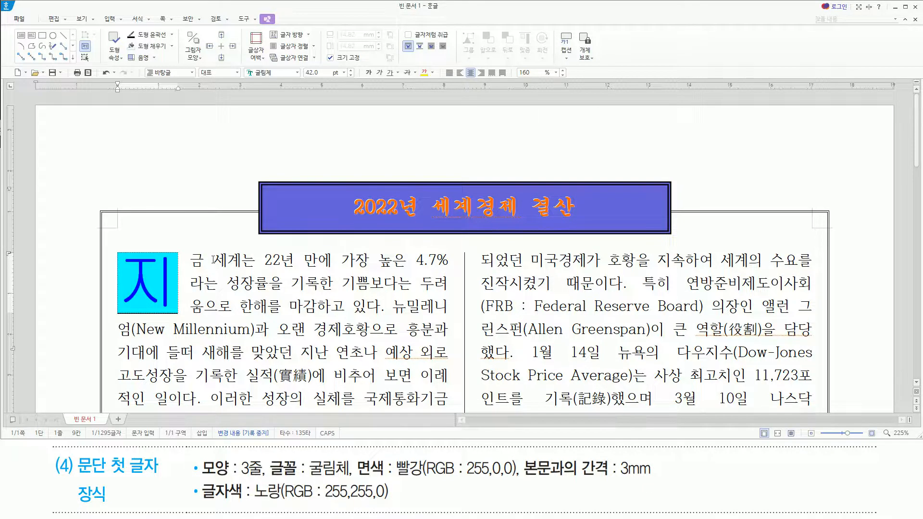
{"action": "key", "text": "Escape"}
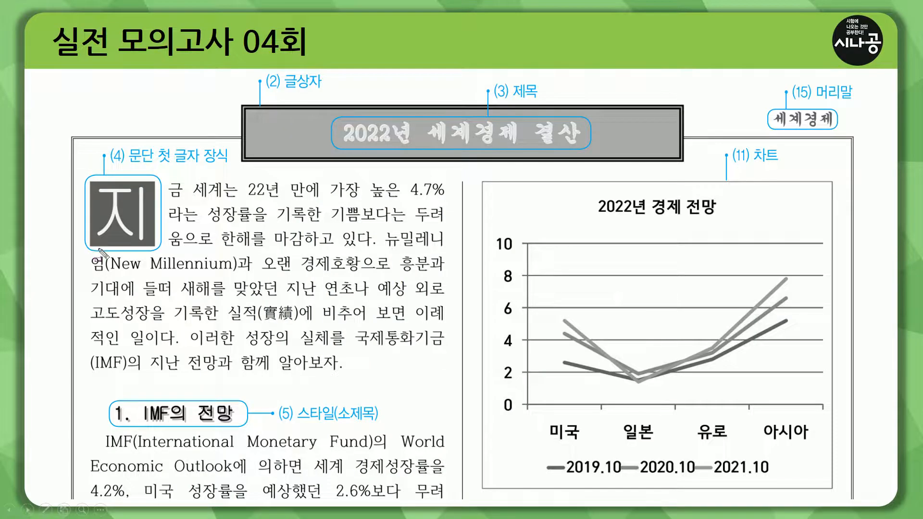
{"action": "left_click_drag", "start_coordinate": [84, 250], "coordinate": [188, 250]}
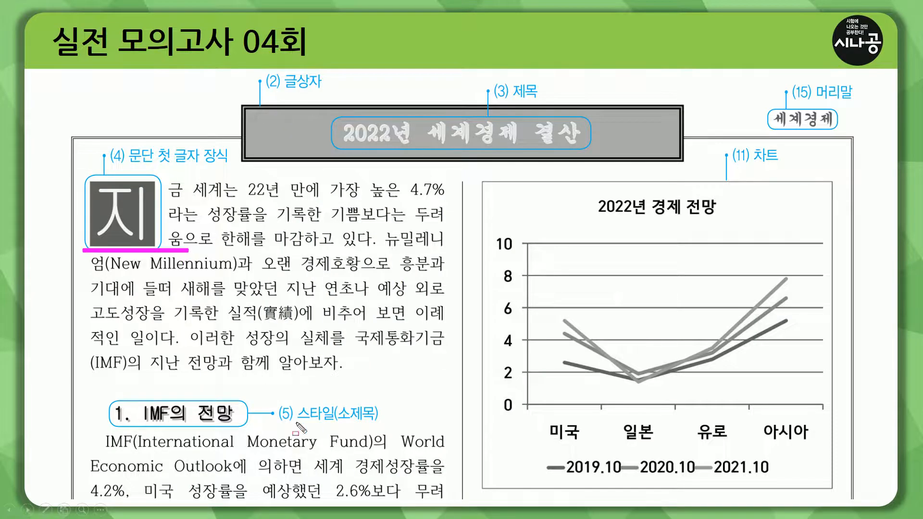
{"action": "mouse_move", "coordinate": [276, 399]}
{"action": "left_mouse_down"}
{"action": "mouse_move", "coordinate": [288, 422]}
{"action": "mouse_move", "coordinate": [402, 427]}
{"action": "mouse_move", "coordinate": [387, 425]}
{"action": "left_mouse_up"}
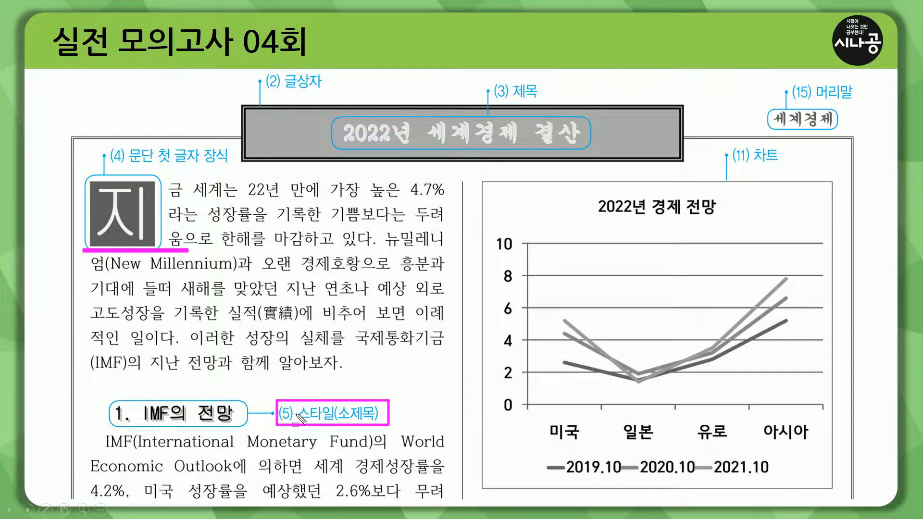
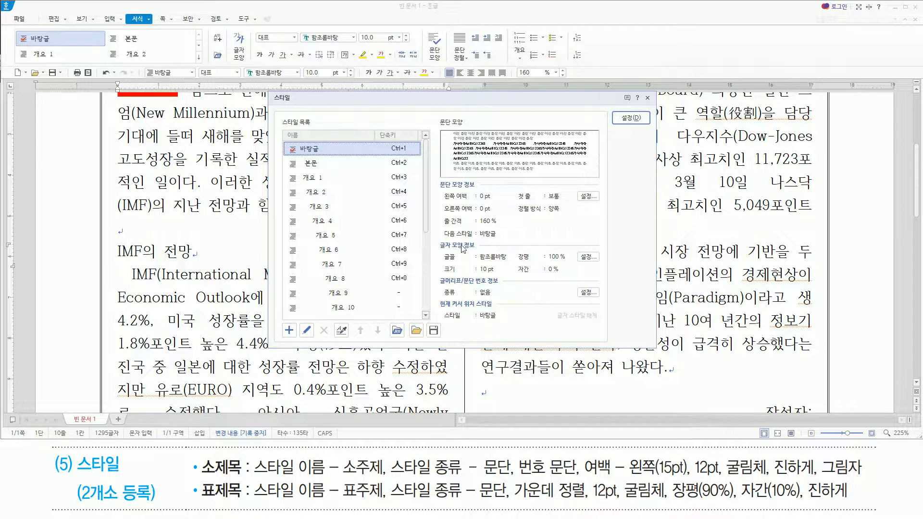
Add a new paragraph-type (문단) style named 소주제 to the style list.
{"action": "key", "text": "alt"}
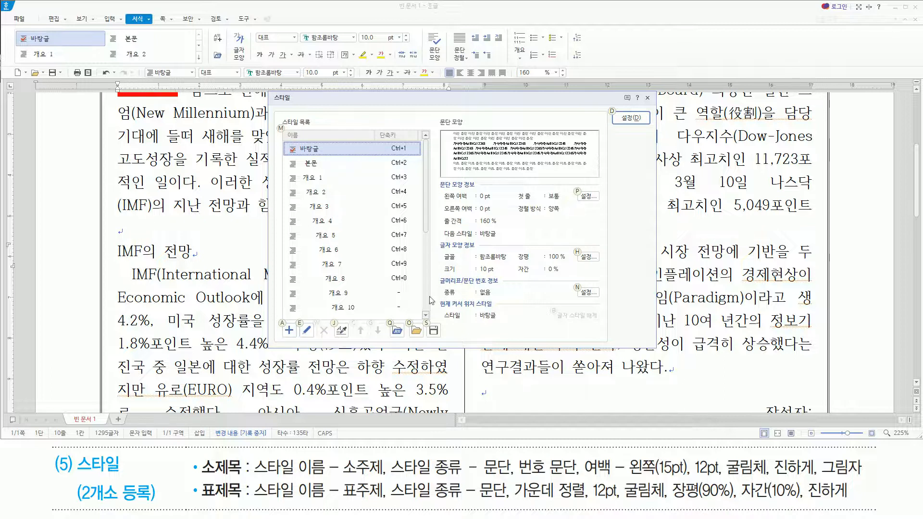
{"action": "key", "text": "alt+a"}
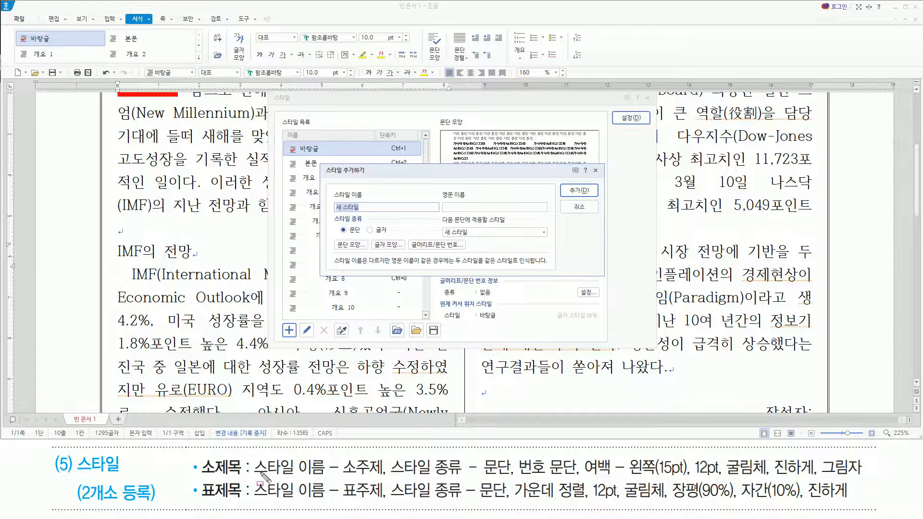
{"action": "left_click_drag", "start_coordinate": [258, 476], "coordinate": [517, 480]}
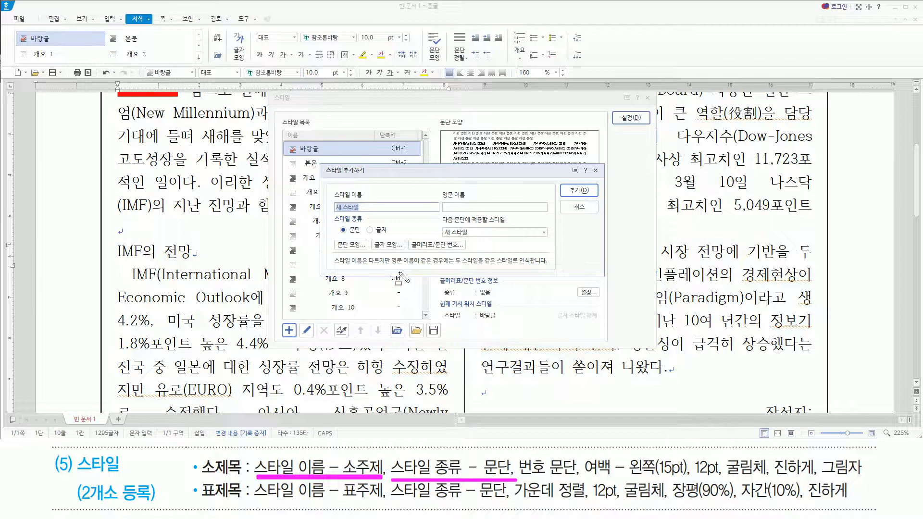
{"action": "key", "text": "Escape"}
{"action": "left_click", "coordinate": [395, 207]}
{"action": "left_click_drag", "start_coordinate": [396, 206], "coordinate": [4, 204]}
{"action": "type", "text": "소주제"}
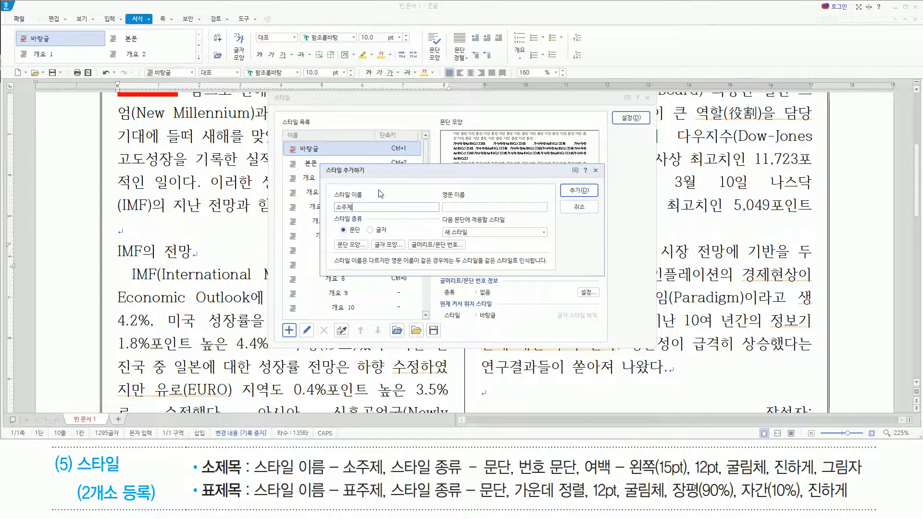
{"action": "key", "text": "Return"}
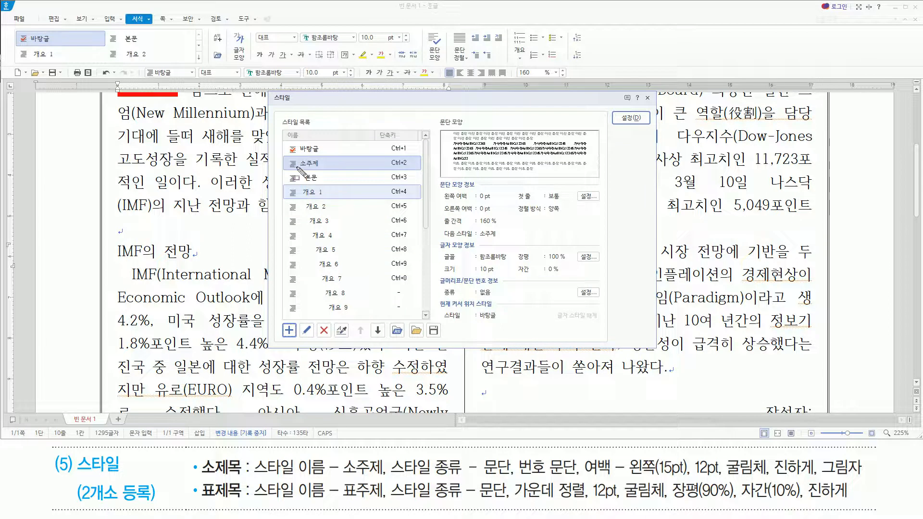
Open the 소주제 style for editing.
{"action": "left_click_drag", "start_coordinate": [306, 165], "coordinate": [345, 174]}
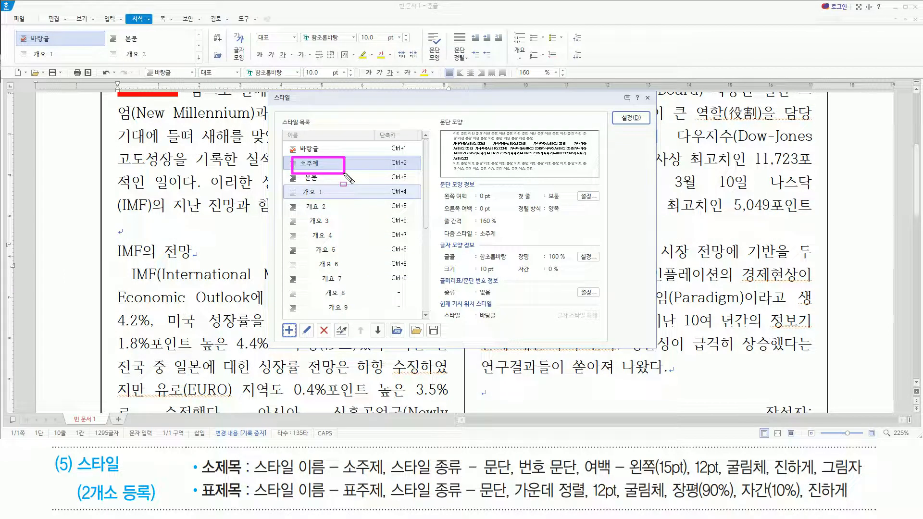
{"action": "key", "text": "Escape"}
{"action": "left_click", "coordinate": [375, 113]}
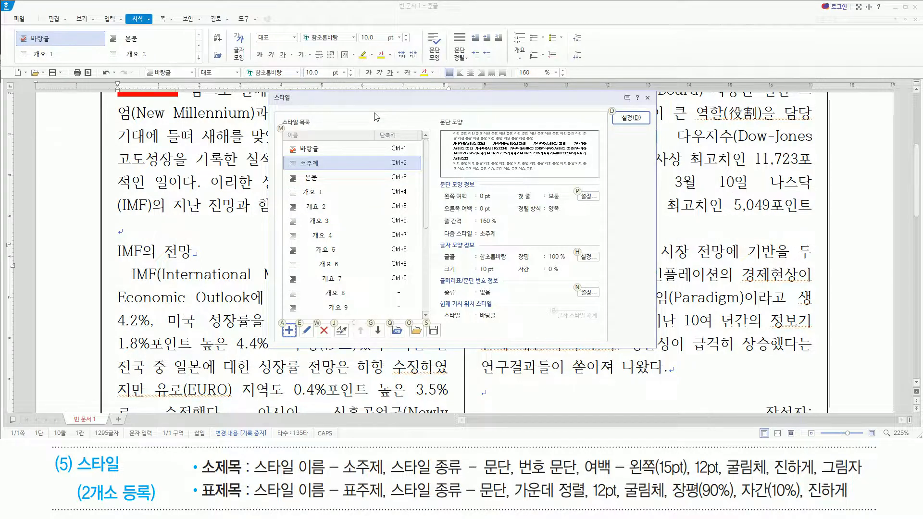
{"action": "key", "text": "alt+e"}
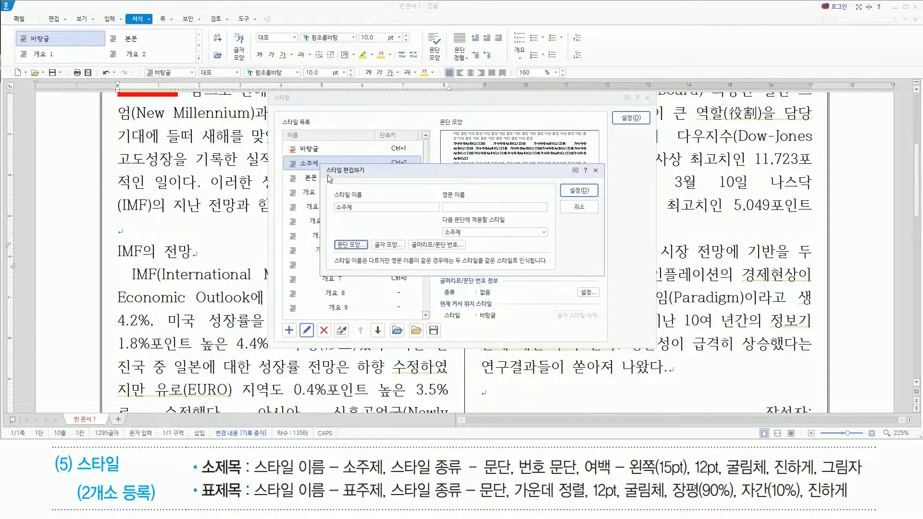
{"action": "left_click_drag", "start_coordinate": [321, 161], "coordinate": [343, 217]}
{"action": "mouse_move", "coordinate": [385, 246]}
{"action": "left_mouse_down"}
{"action": "mouse_move", "coordinate": [624, 289]}
{"action": "mouse_move", "coordinate": [604, 277]}
{"action": "left_mouse_up"}
{"action": "left_click_drag", "start_coordinate": [518, 477], "coordinate": [686, 480]}
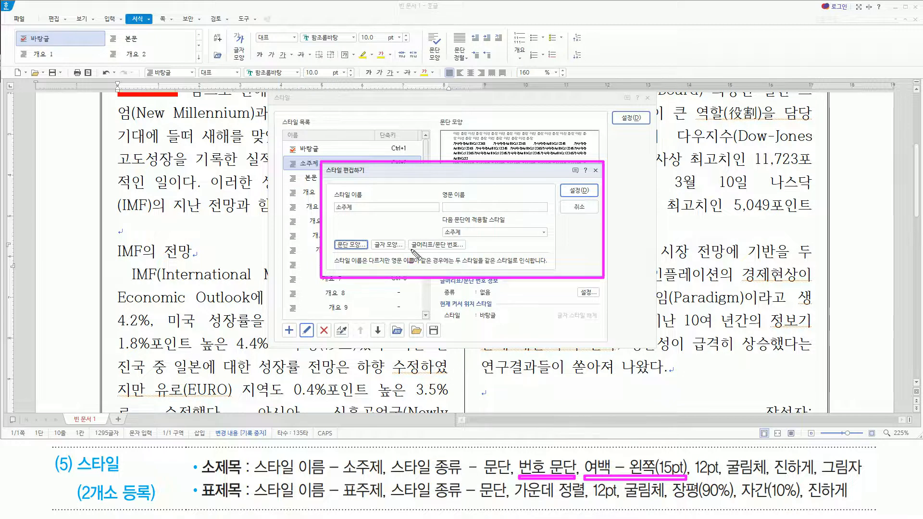
{"action": "mouse_move", "coordinate": [412, 249]}
{"action": "left_mouse_down"}
{"action": "mouse_move", "coordinate": [469, 249]}
{"action": "mouse_move", "coordinate": [467, 241]}
{"action": "left_mouse_up"}
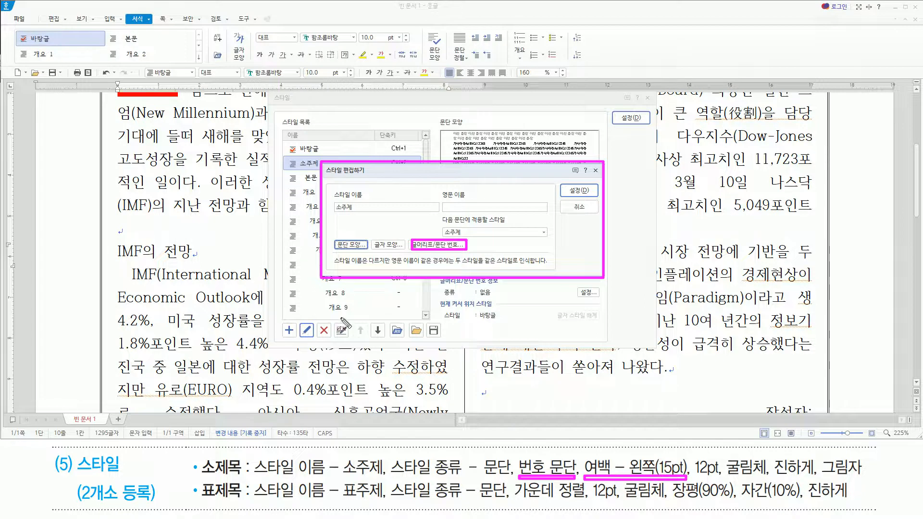
{"action": "mouse_move", "coordinate": [336, 238]}
{"action": "left_mouse_down"}
{"action": "mouse_move", "coordinate": [354, 236]}
{"action": "mouse_move", "coordinate": [366, 251]}
{"action": "left_mouse_up"}
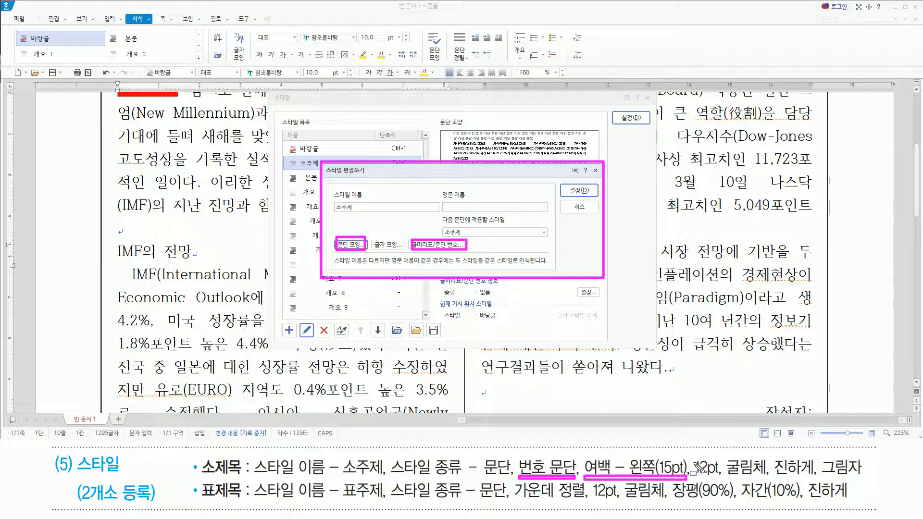
{"action": "left_click_drag", "start_coordinate": [694, 453], "coordinate": [872, 479]}
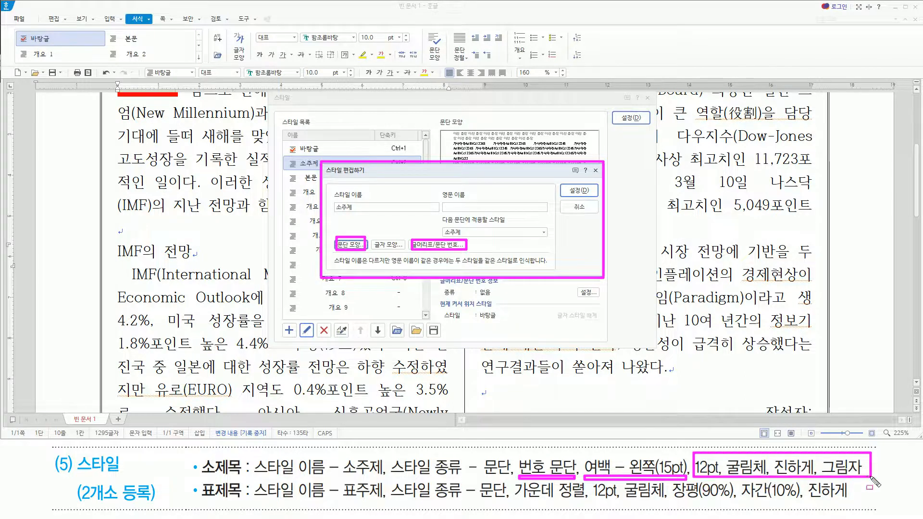
{"action": "left_click_drag", "start_coordinate": [375, 236], "coordinate": [400, 251]}
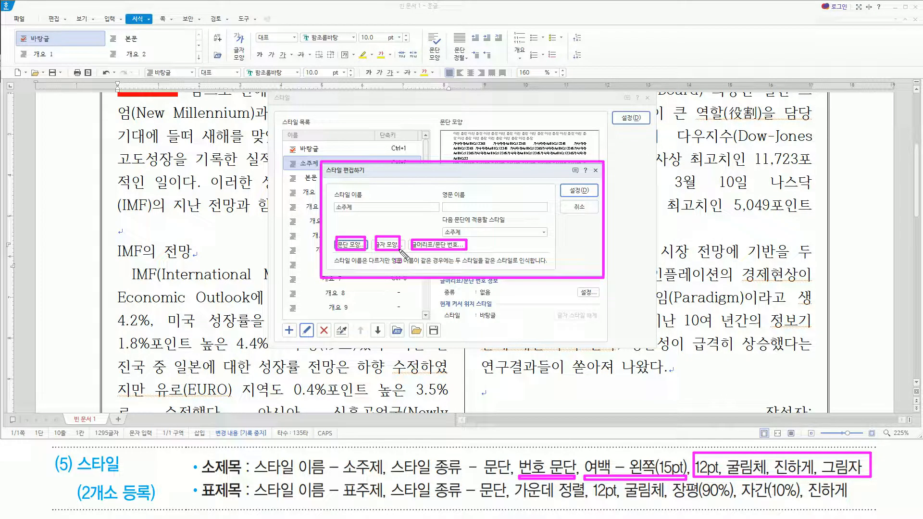
{"action": "key", "text": "Escape"}
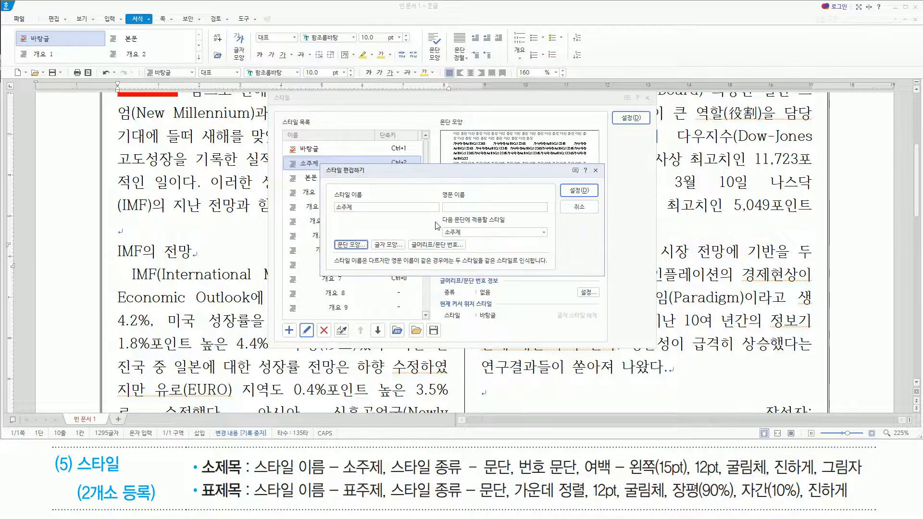
Give the 소주제 style paragraph numbering (문단 번호) in the 1. 가. 1) 가) format.
{"action": "key", "text": "alt"}
{"action": "key", "text": "b"}
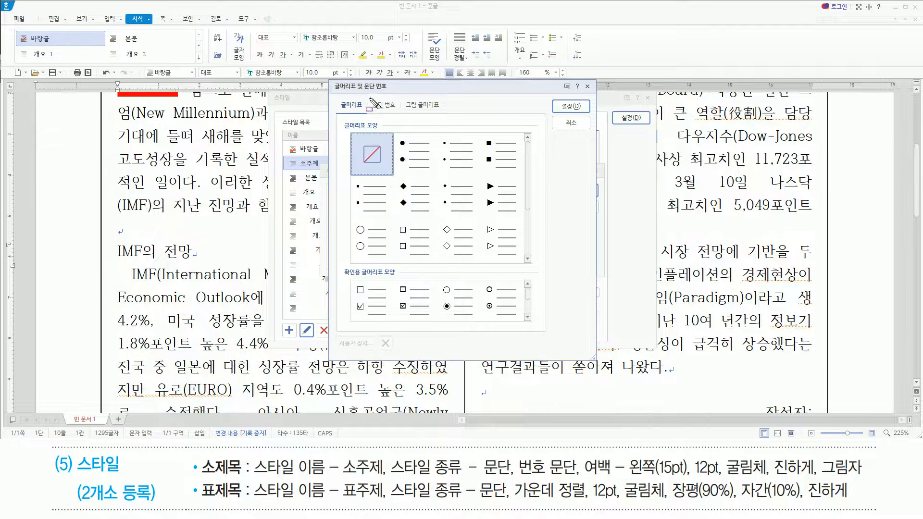
{"action": "left_click", "coordinate": [386, 106]}
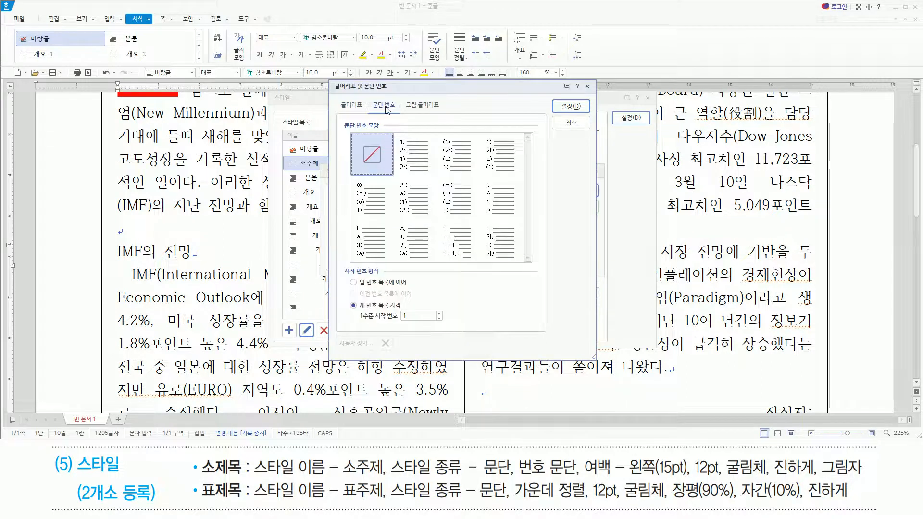
{"action": "left_click", "coordinate": [408, 152]}
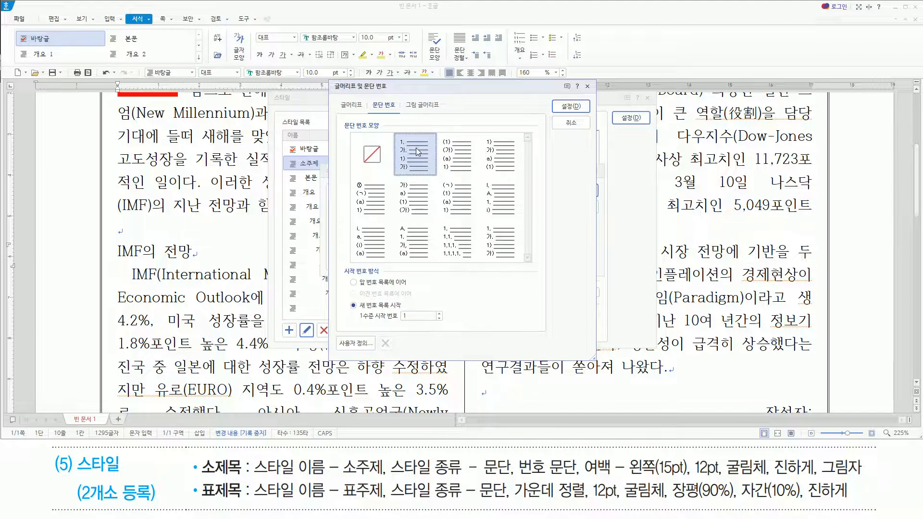
{"action": "left_click", "coordinate": [569, 105]}
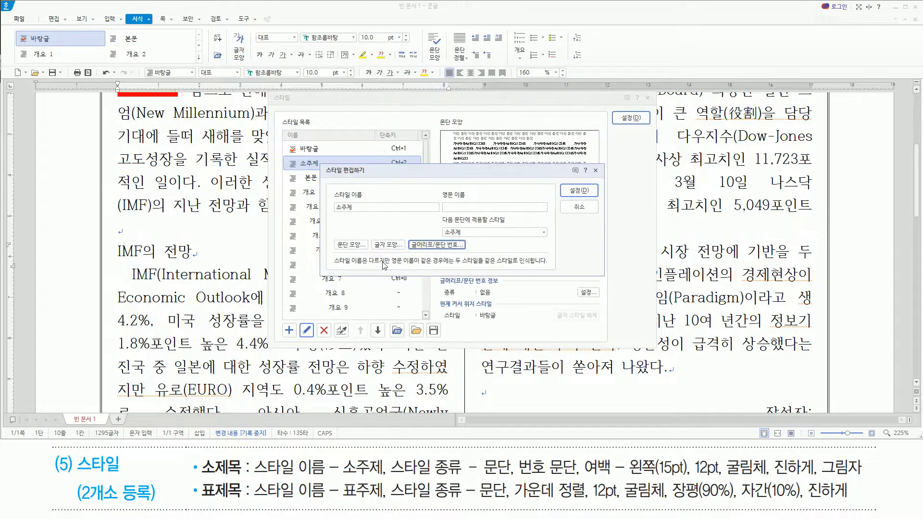
Set the left margin (왼쪽 여백) of the 소주제 style's paragraph shape to 15 pt.
{"action": "key", "text": "alt"}
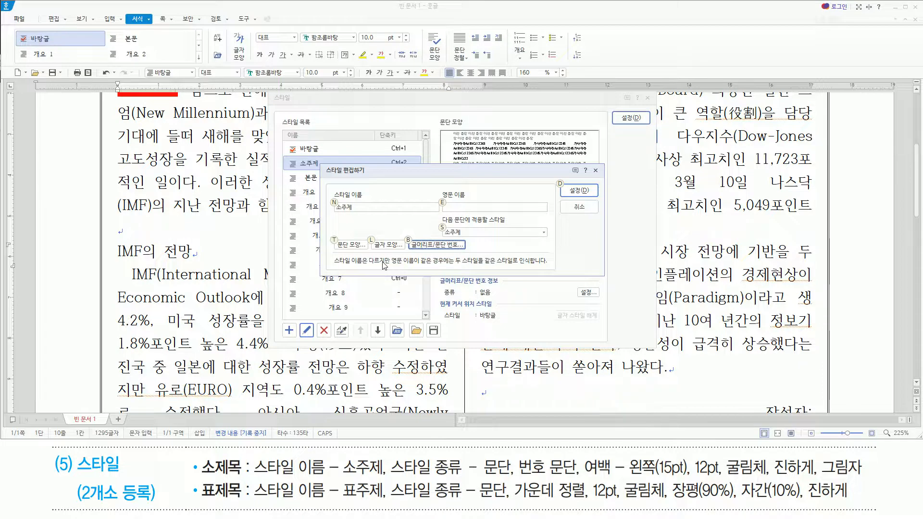
{"action": "key", "text": "t"}
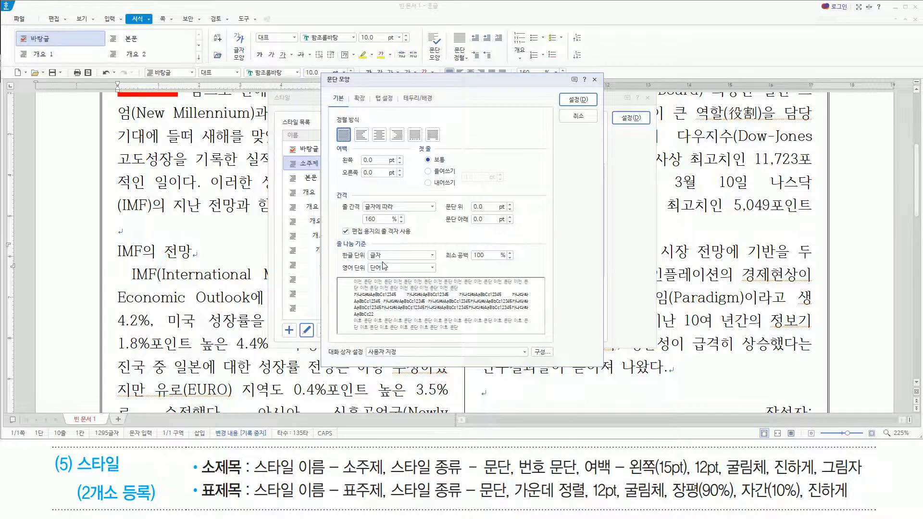
{"action": "mouse_move", "coordinate": [588, 475]}
{"action": "left_mouse_down"}
{"action": "mouse_move", "coordinate": [692, 476]}
{"action": "mouse_move", "coordinate": [690, 453]}
{"action": "left_mouse_up"}
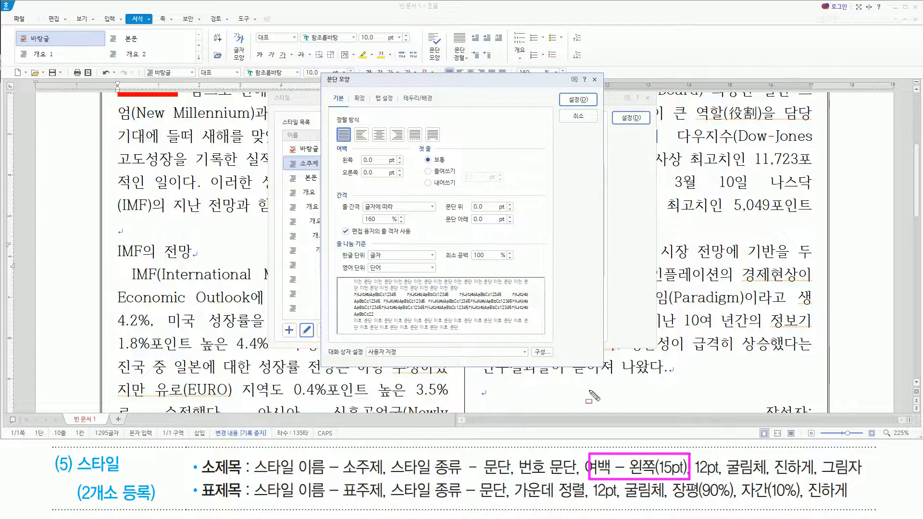
{"action": "key", "text": "Escape"}
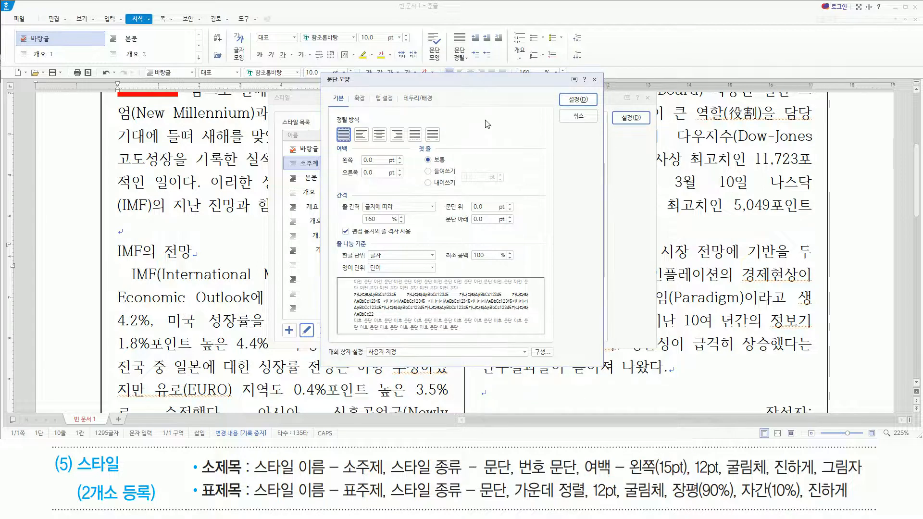
{"action": "key", "text": "alt"}
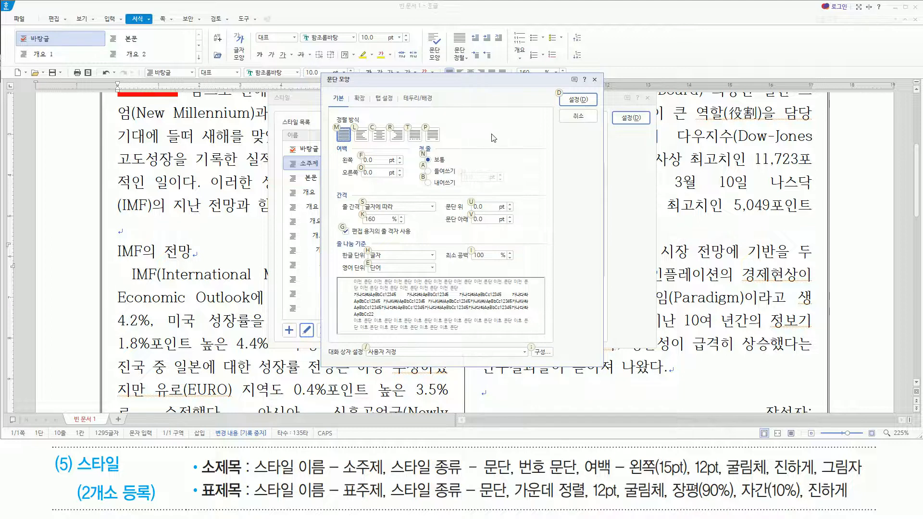
{"action": "type", "text": "f15"}
{"action": "key", "text": "Return"}
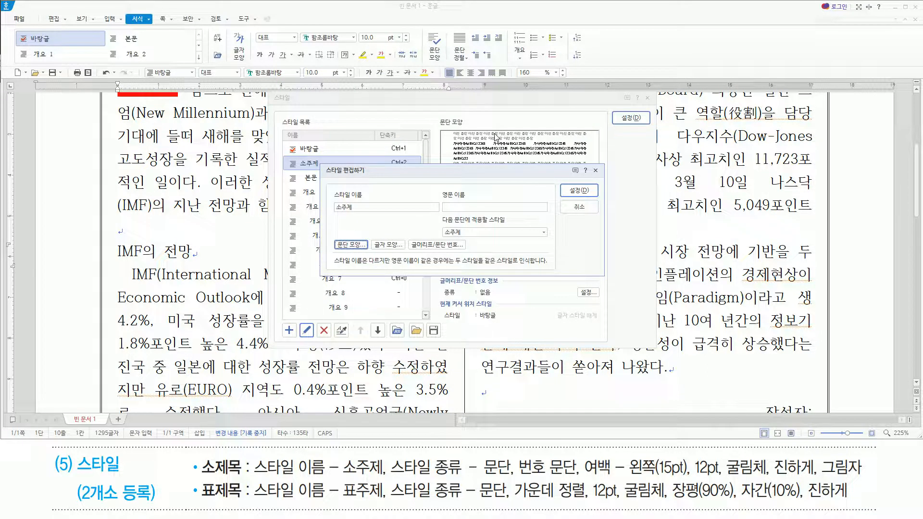
Set the 소주제 style's character shape to the 굴림체 font at 12 pt.
{"action": "key", "text": "alt"}
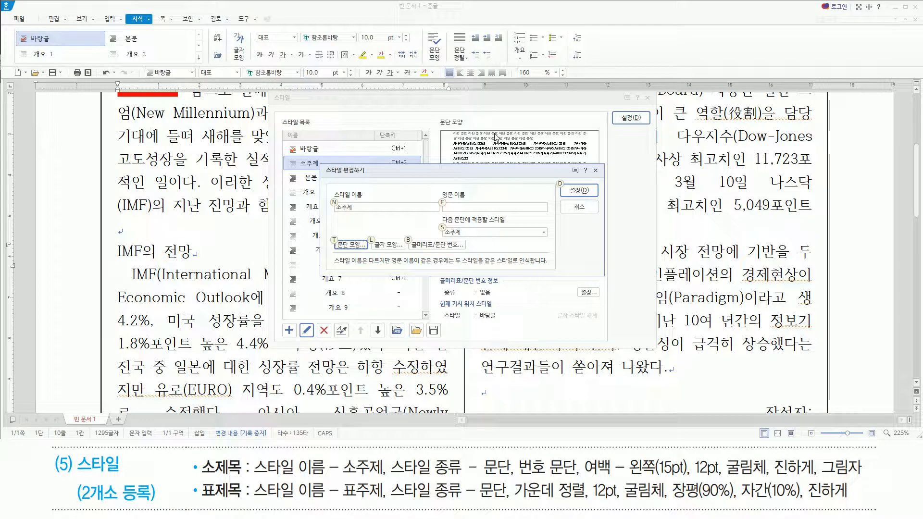
{"action": "key", "text": "l"}
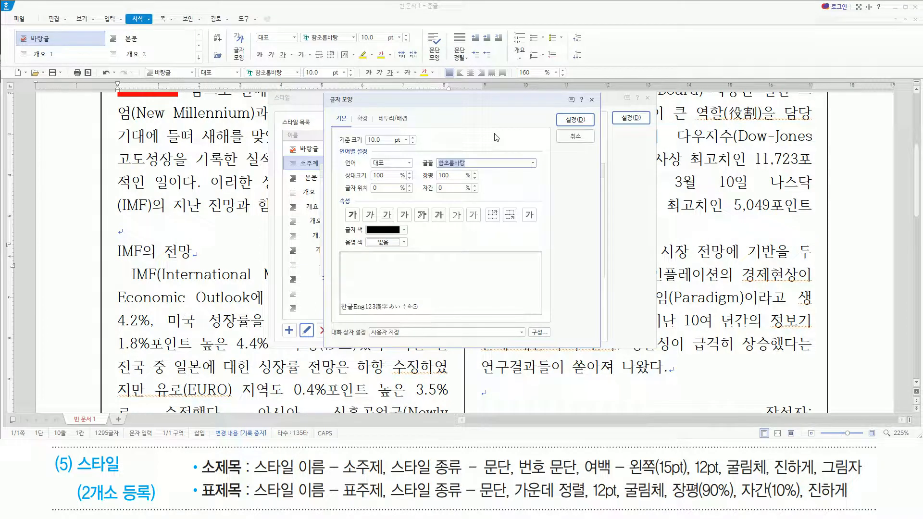
{"action": "type", "text": "굴림체"}
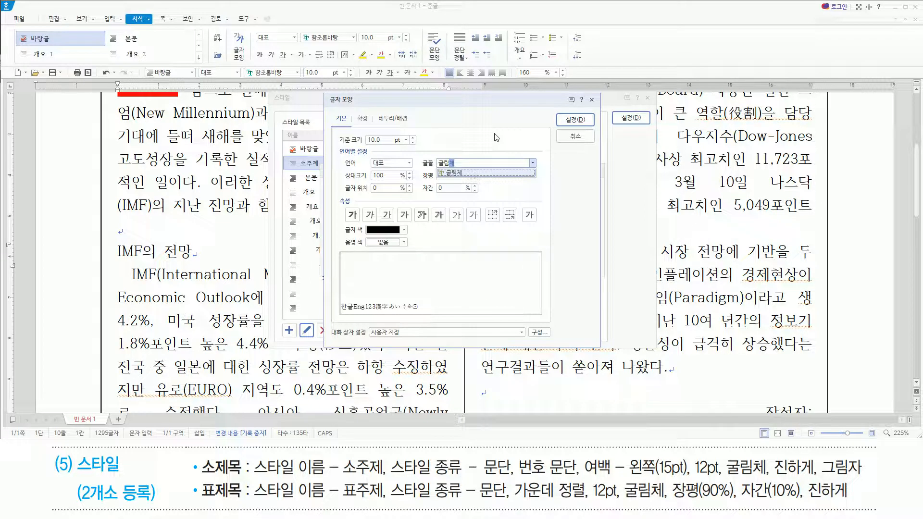
{"action": "key", "text": "alt"}
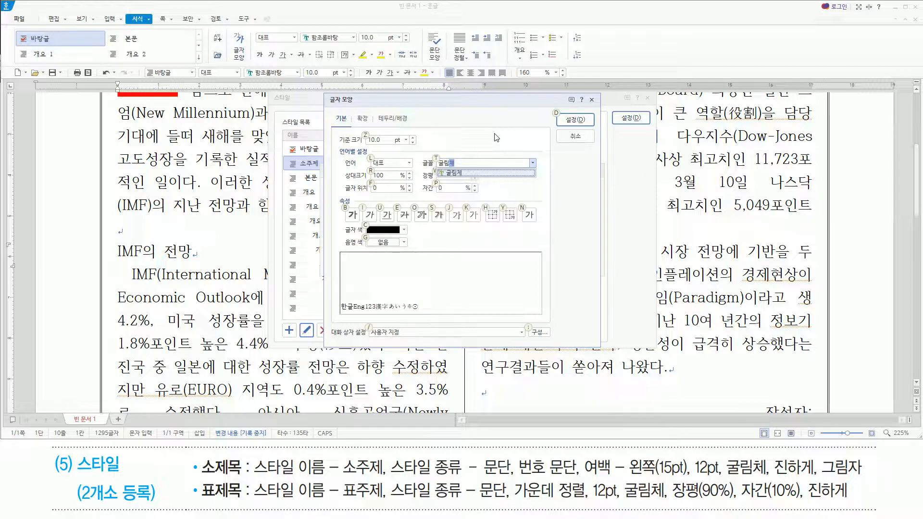
{"action": "key", "text": "alt+z"}
{"action": "type", "text": "12"}
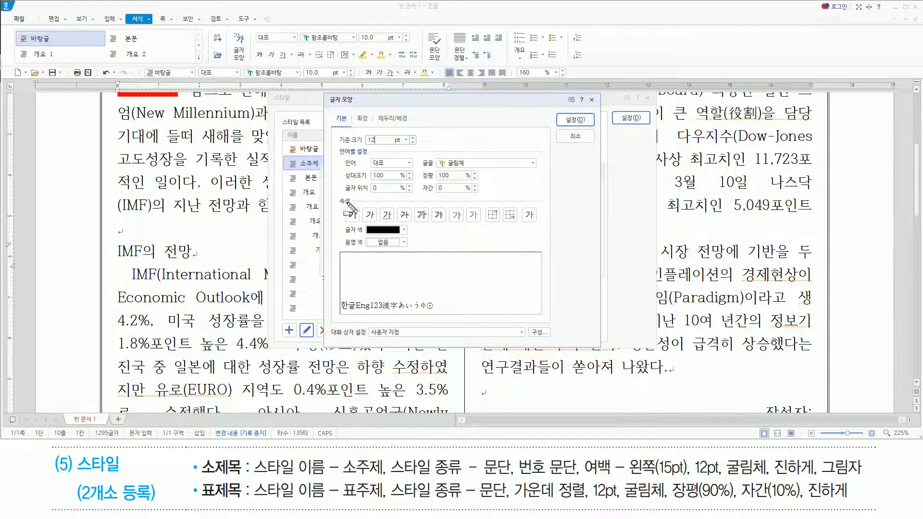
Add bold (진하게) and shadow (그림자) to the 소주제 style's character shape.
{"action": "left_click_drag", "start_coordinate": [431, 205], "coordinate": [449, 225]}
{"action": "key", "text": "Escape"}
{"action": "left_click", "coordinate": [518, 190]}
{"action": "left_click", "coordinate": [378, 141]}
{"action": "key", "text": "alt"}
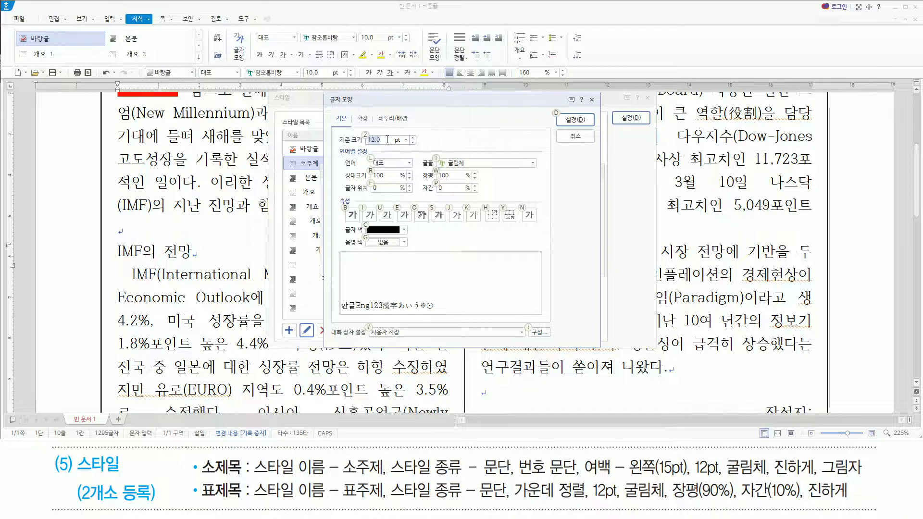
{"action": "key", "text": "b"}
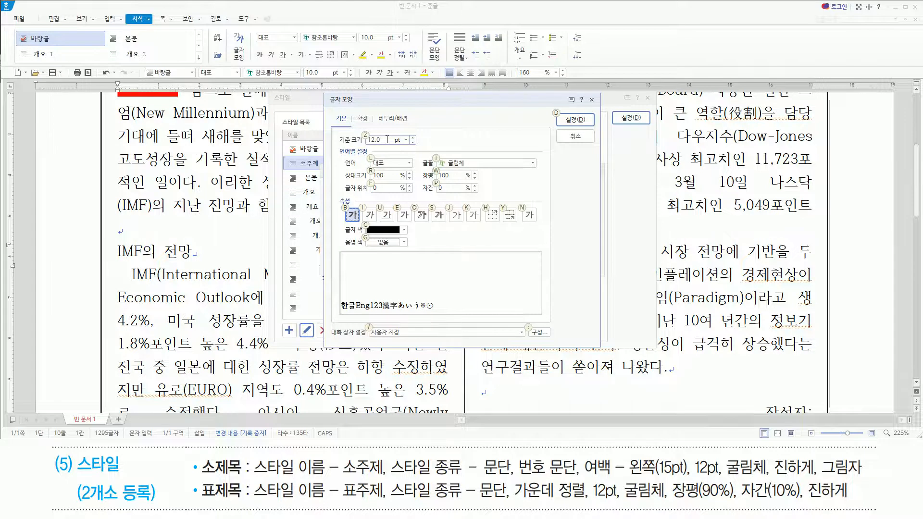
{"action": "key", "text": "s"}
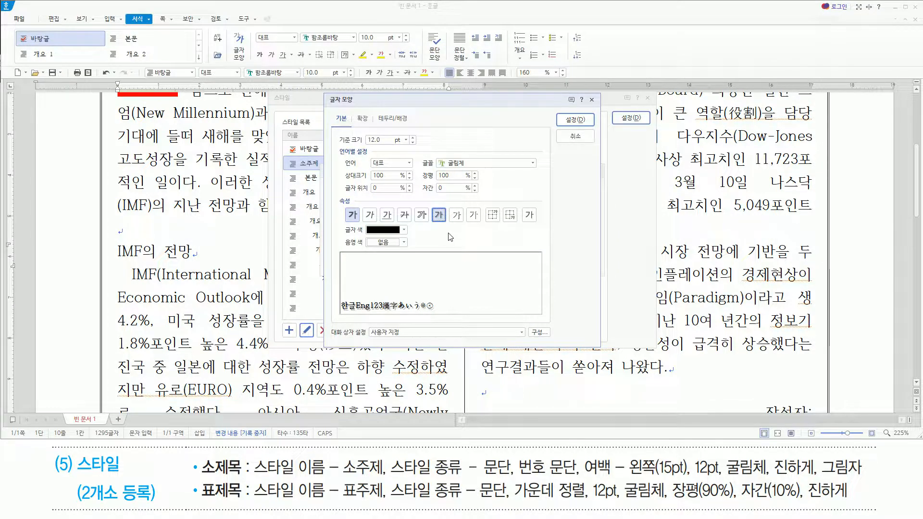
{"action": "key", "text": "Return"}
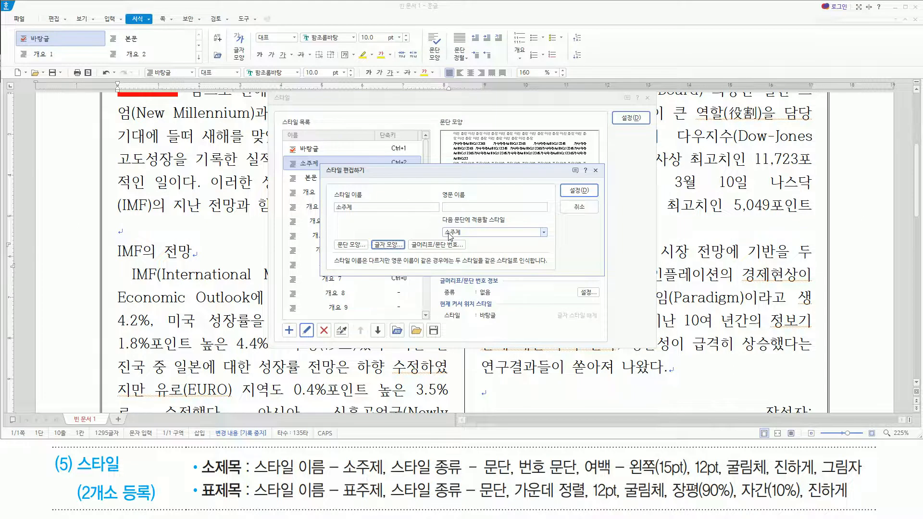
Save the 소주제 style edits and apply the style to the IMF의 전망 subheading.
{"action": "left_click", "coordinate": [578, 191]}
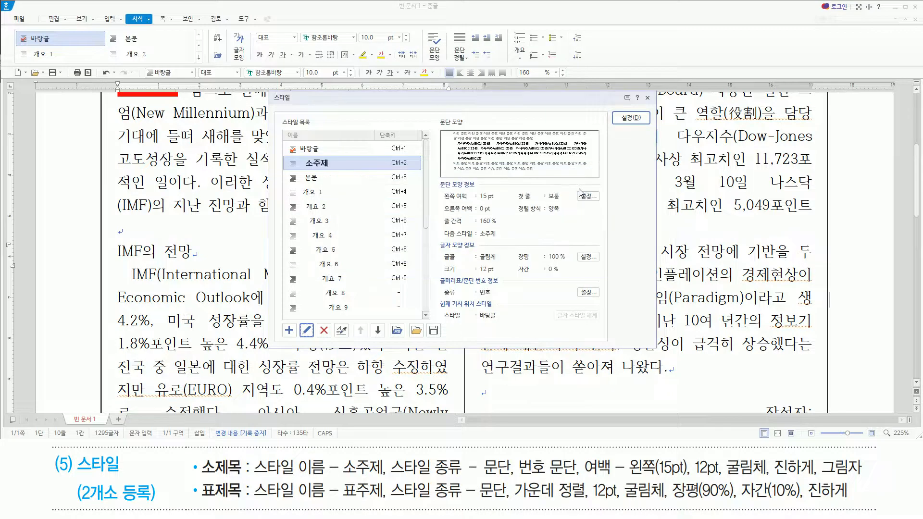
{"action": "left_click", "coordinate": [633, 118]}
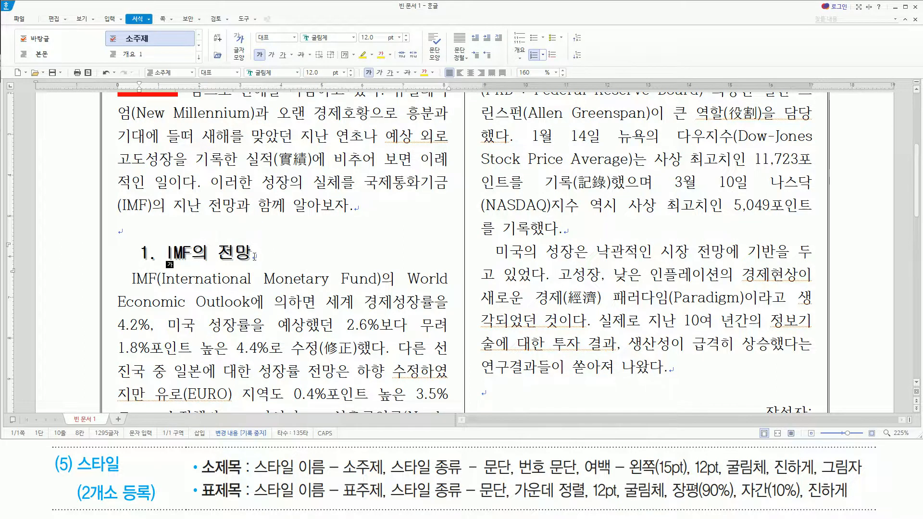
Add a paragraph-type (문단) style named 표주제 from the start of the table title ◎ IMF의 시점별 2022년 경제전망.
{"action": "scroll", "coordinate": [255, 256], "scroll_direction": "down", "scroll_amount": 10}
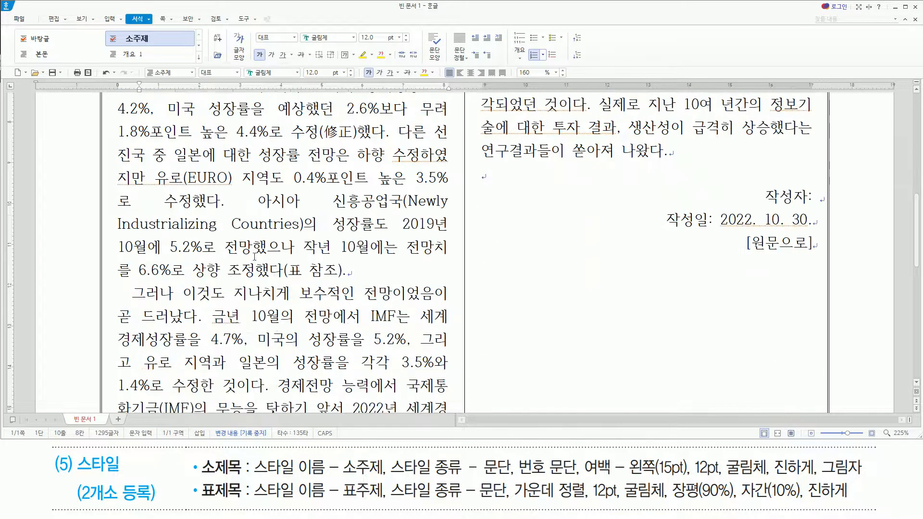
{"action": "left_click", "coordinate": [236, 284]}
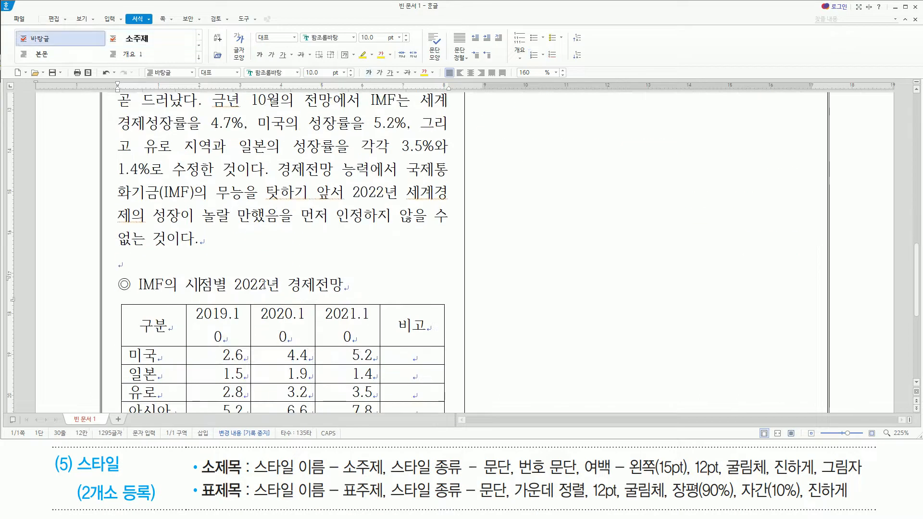
{"action": "key", "text": "Home"}
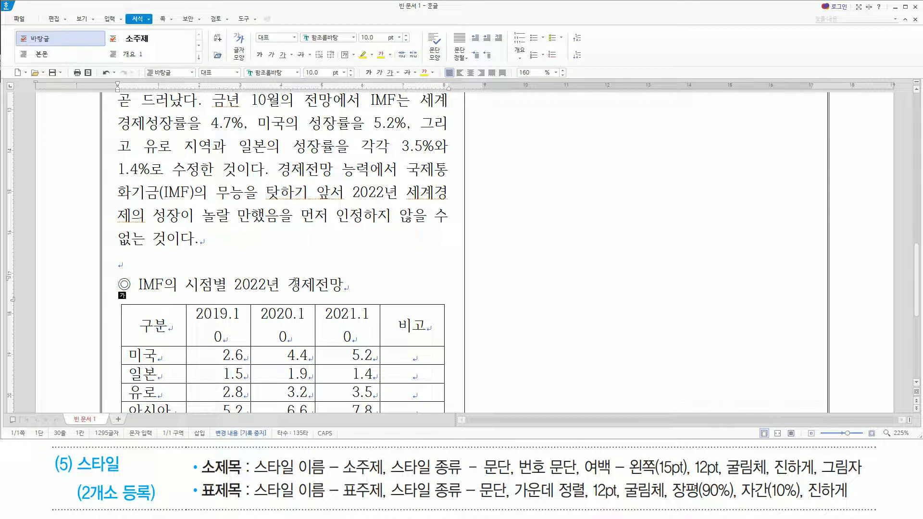
{"action": "key", "text": "F6"}
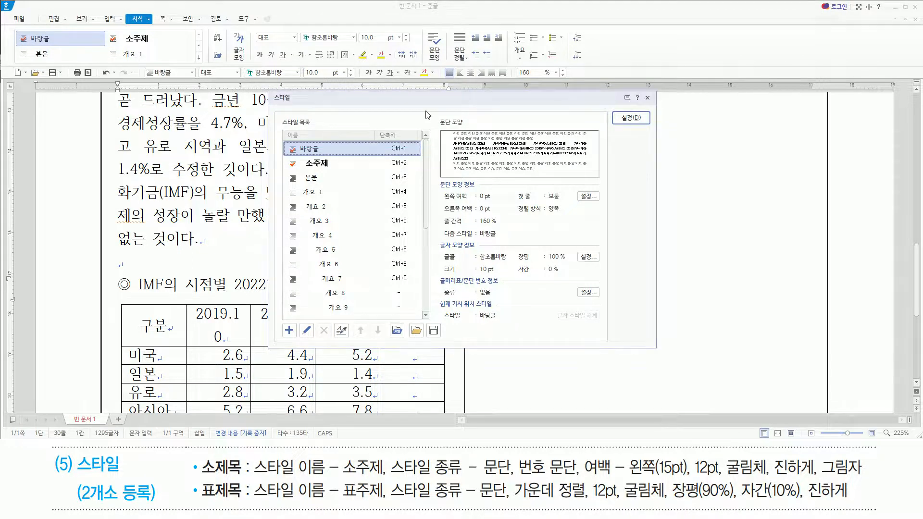
{"action": "key", "text": "Insert"}
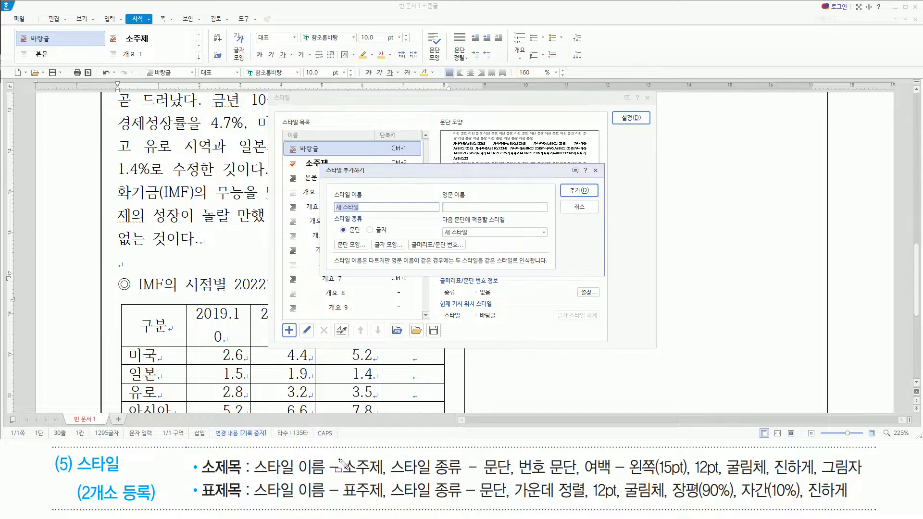
{"action": "left_click_drag", "start_coordinate": [254, 502], "coordinate": [508, 501]}
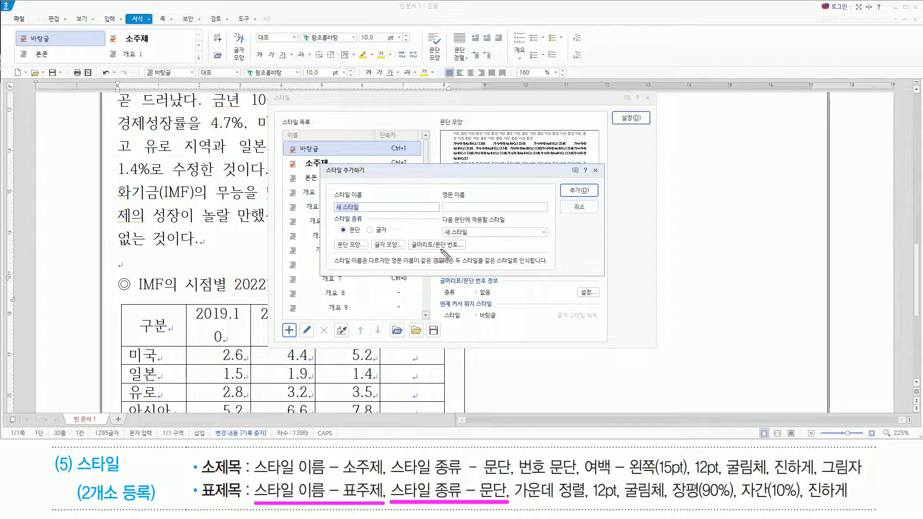
{"action": "key", "text": "Escape"}
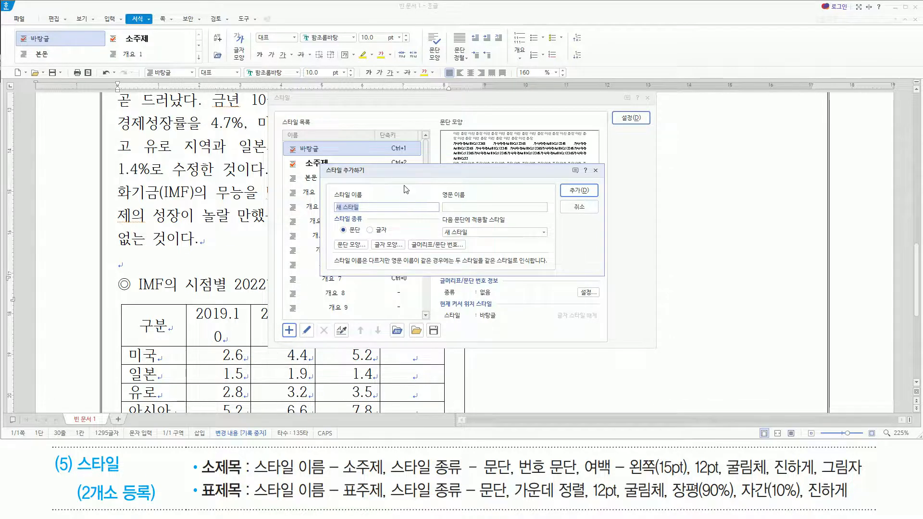
{"action": "type", "text": "표주제"}
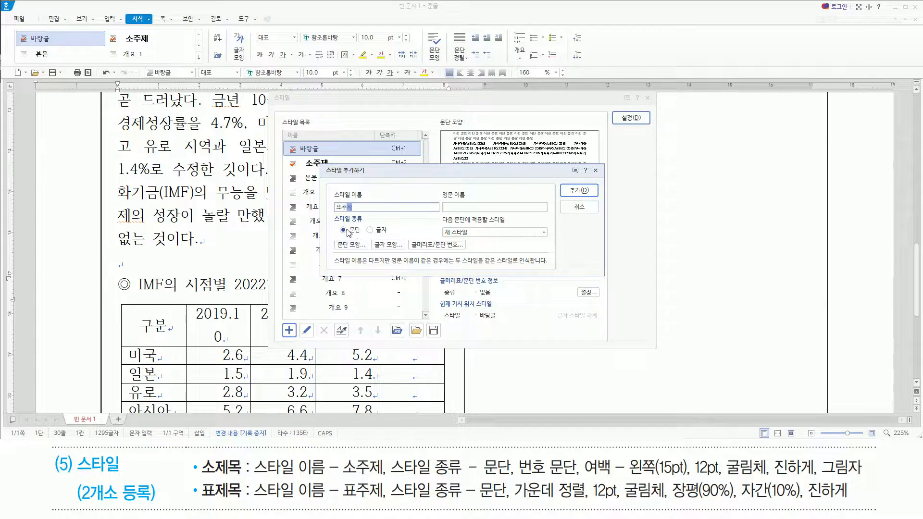
{"action": "left_click_drag", "start_coordinate": [331, 212], "coordinate": [365, 244]}
{"action": "key", "text": "Escape"}
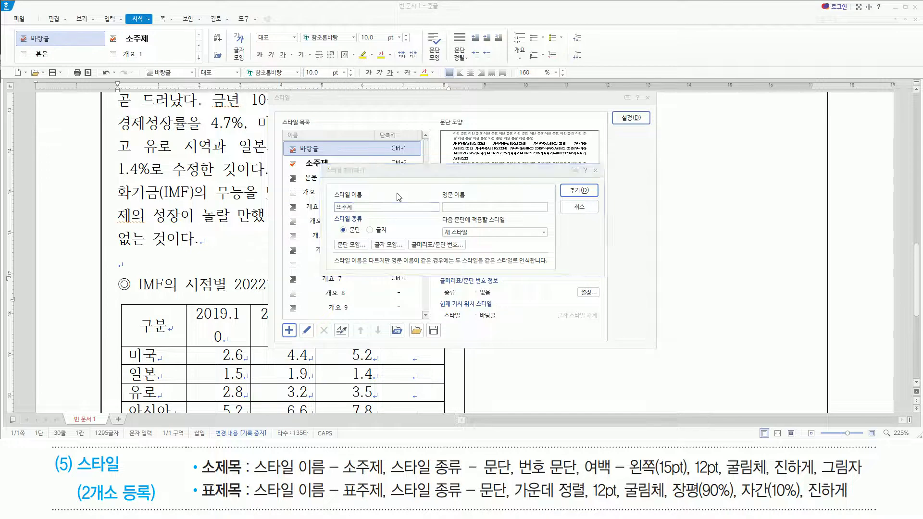
{"action": "key", "text": "Return"}
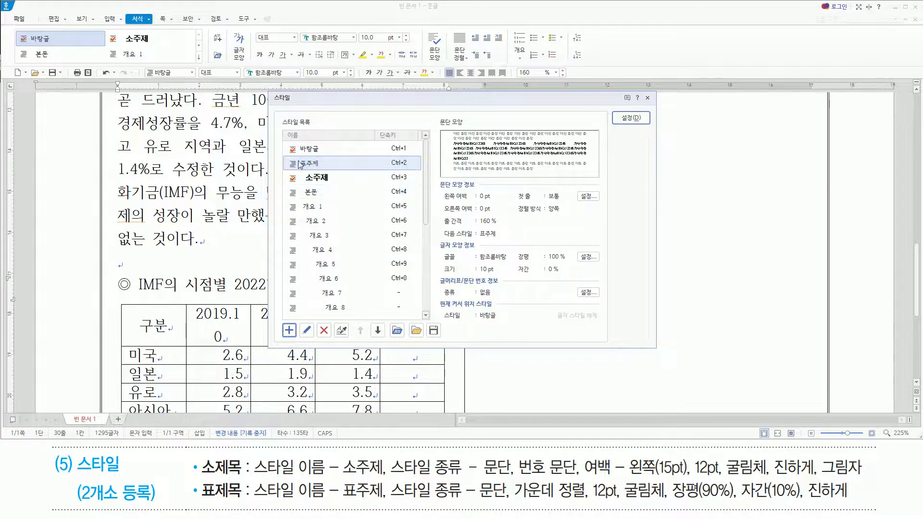
Edit the 표주제 style and set its paragraph shape (문단 모양) to centre alignment (가운데 정렬).
{"action": "left_click_drag", "start_coordinate": [294, 157], "coordinate": [327, 171]}
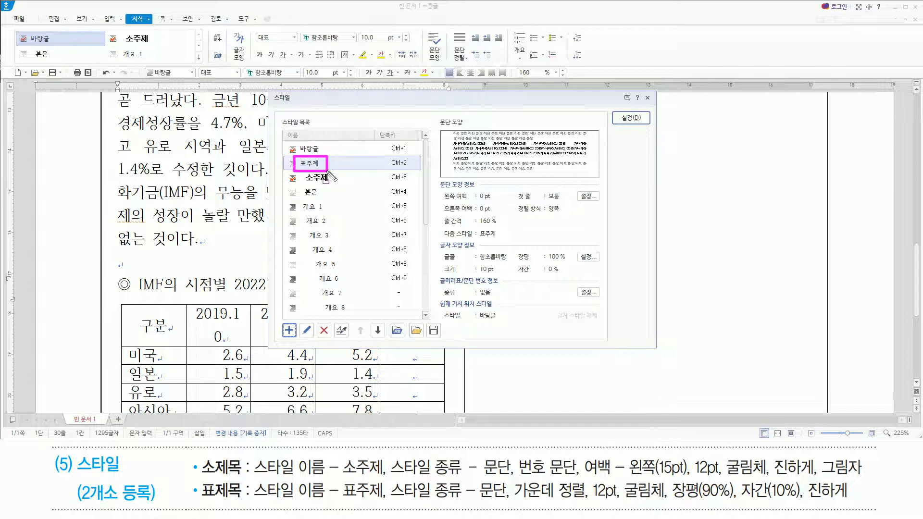
{"action": "key", "text": "Escape"}
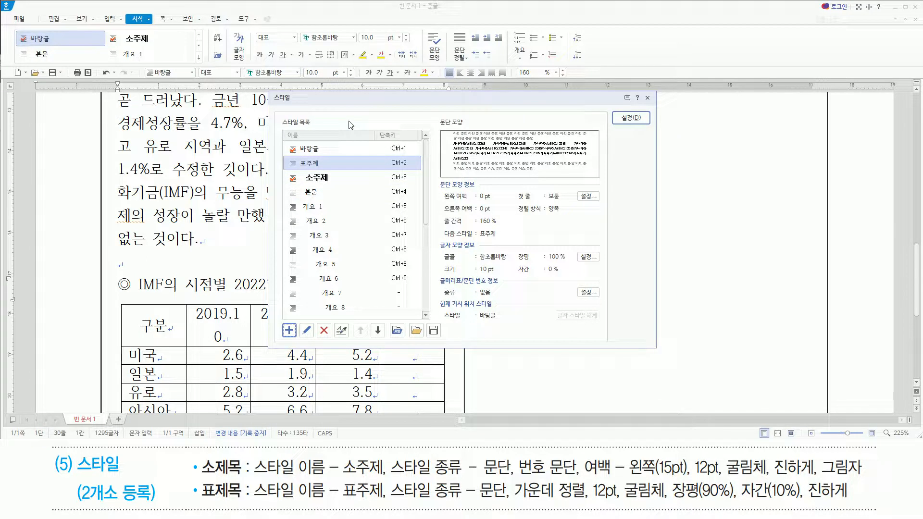
{"action": "key", "text": "alt"}
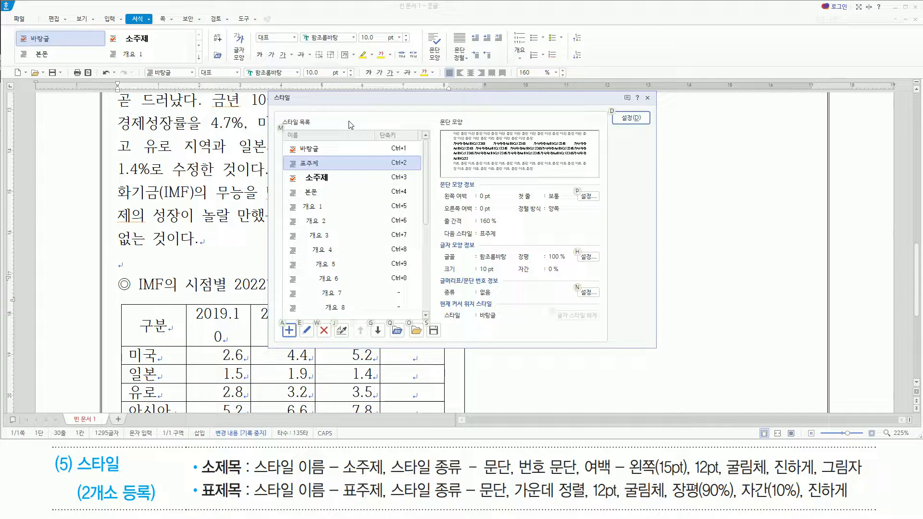
{"action": "key", "text": "e"}
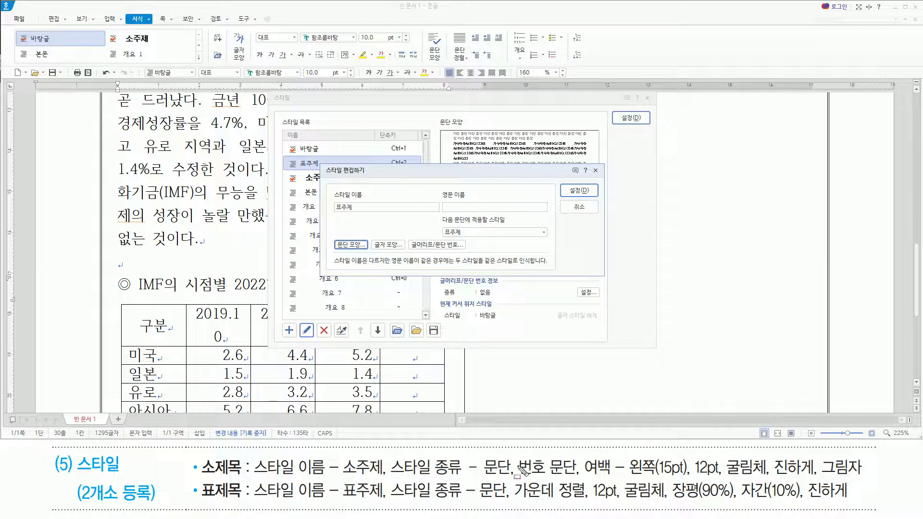
{"action": "left_click_drag", "start_coordinate": [518, 499], "coordinate": [586, 499]}
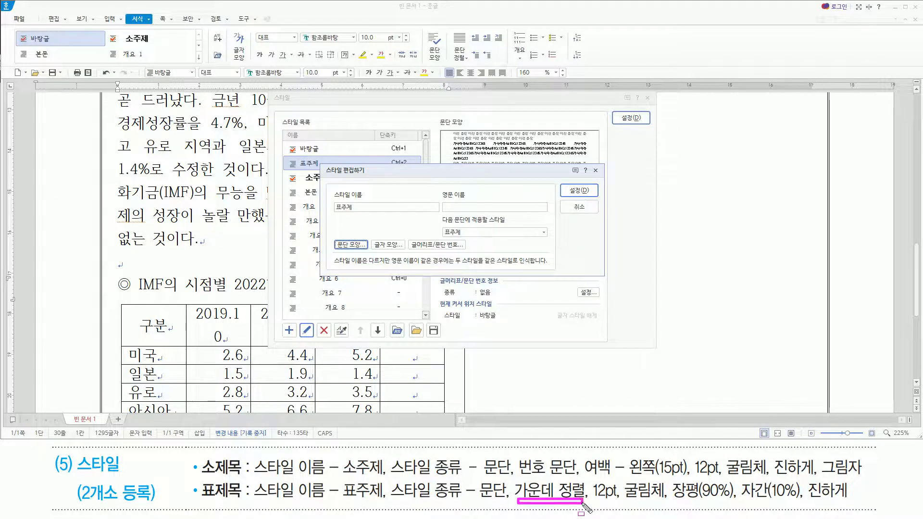
{"action": "left_click_drag", "start_coordinate": [328, 234], "coordinate": [371, 251]}
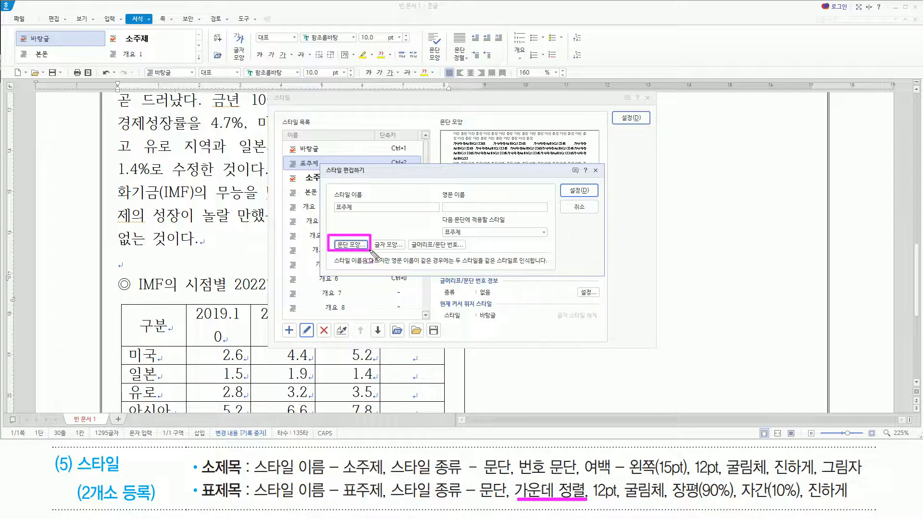
{"action": "mouse_move", "coordinate": [590, 479]}
{"action": "left_mouse_down"}
{"action": "mouse_move", "coordinate": [610, 500]}
{"action": "mouse_move", "coordinate": [860, 503]}
{"action": "left_mouse_up"}
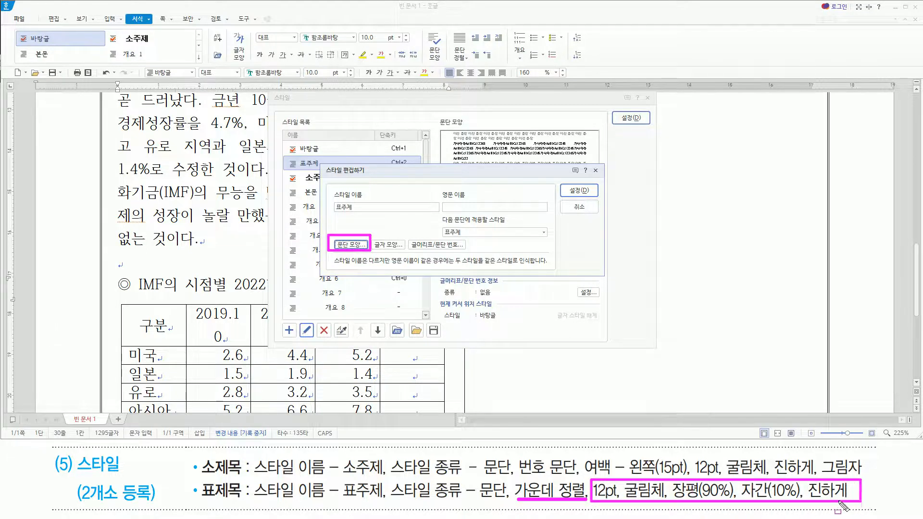
{"action": "mouse_move", "coordinate": [378, 235]}
{"action": "left_mouse_down"}
{"action": "mouse_move", "coordinate": [389, 254]}
{"action": "mouse_move", "coordinate": [402, 255]}
{"action": "left_mouse_up"}
{"action": "key", "text": "Escape"}
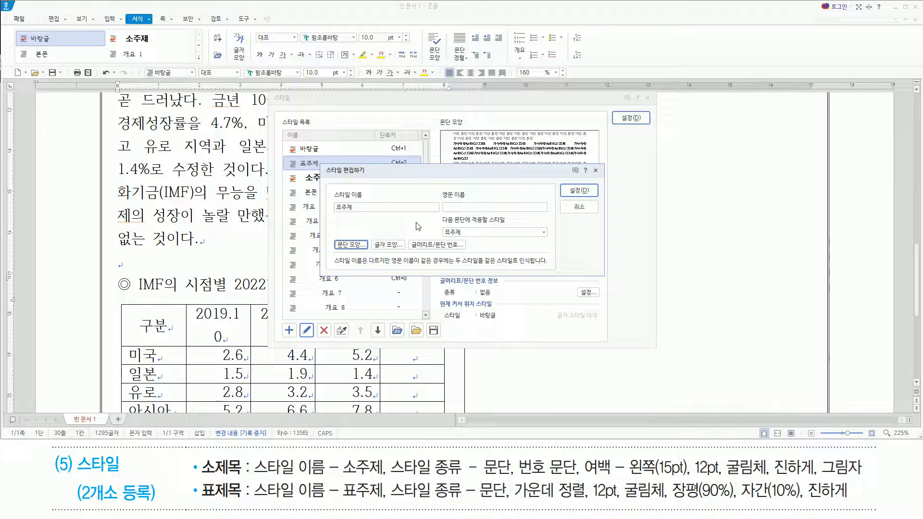
{"action": "key", "text": "alt"}
{"action": "key", "text": "t"}
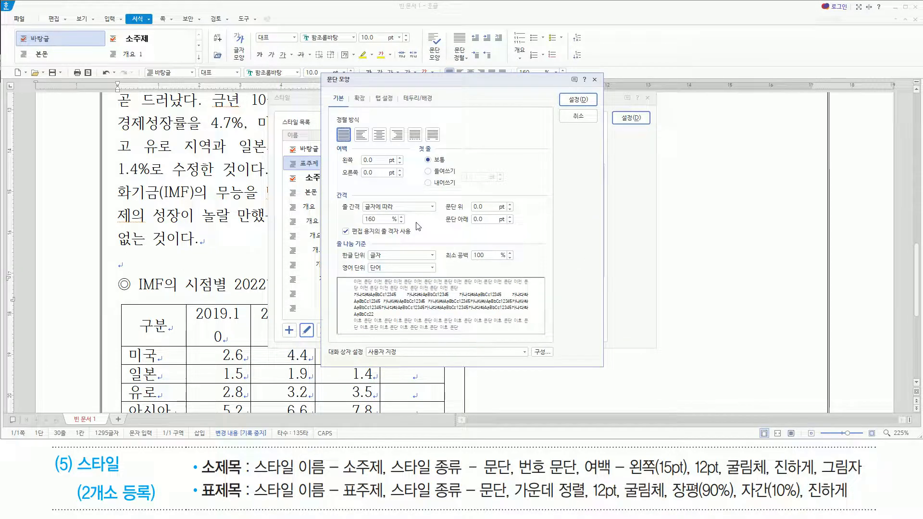
{"action": "key", "text": "alt"}
{"action": "key", "text": "c"}
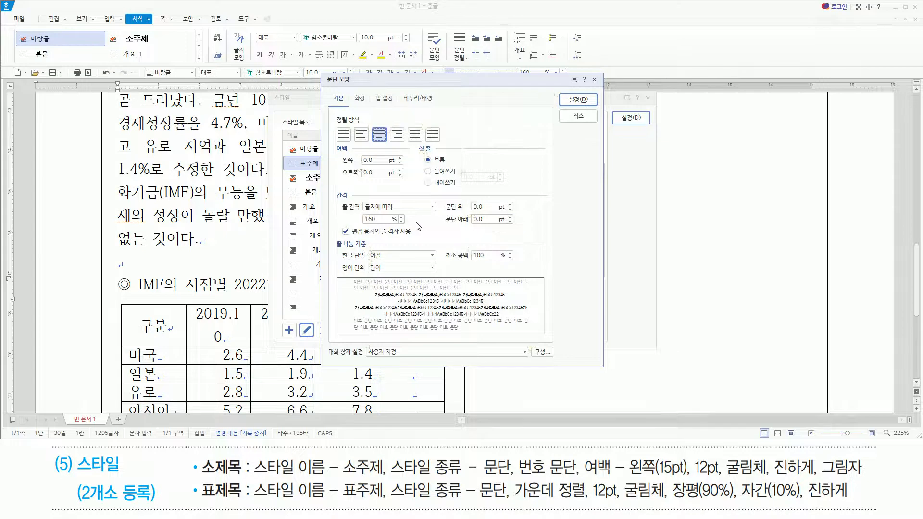
{"action": "key", "text": "d"}
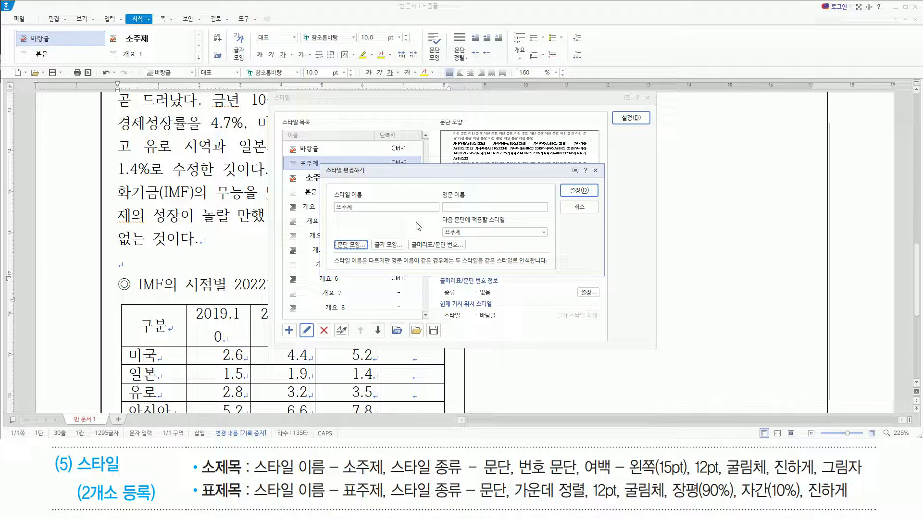
Set the 표주제 style's character shape (글자 모양) to the 굴림체 font at 12 pt.
{"action": "key", "text": "alt"}
{"action": "key", "text": "l"}
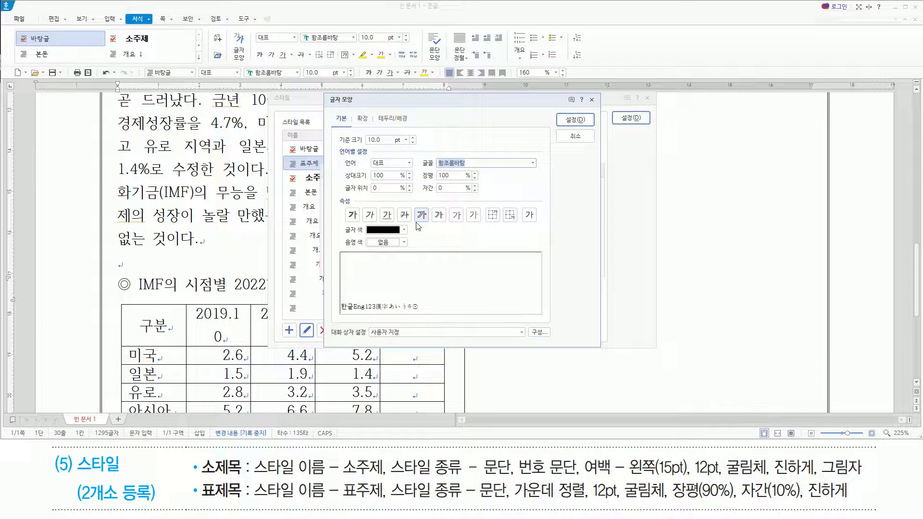
{"action": "type", "text": "굴림체"}
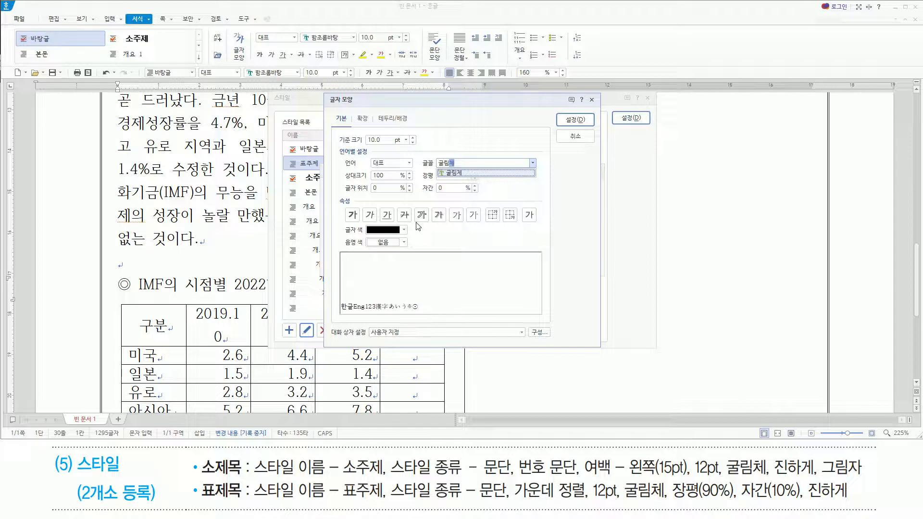
{"action": "key", "text": "alt"}
{"action": "key", "text": "alt+z"}
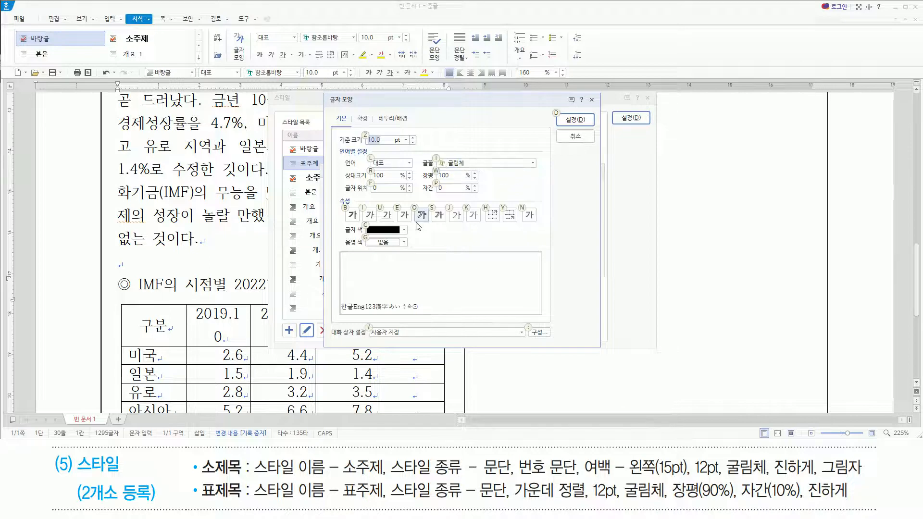
{"action": "type", "text": "12"}
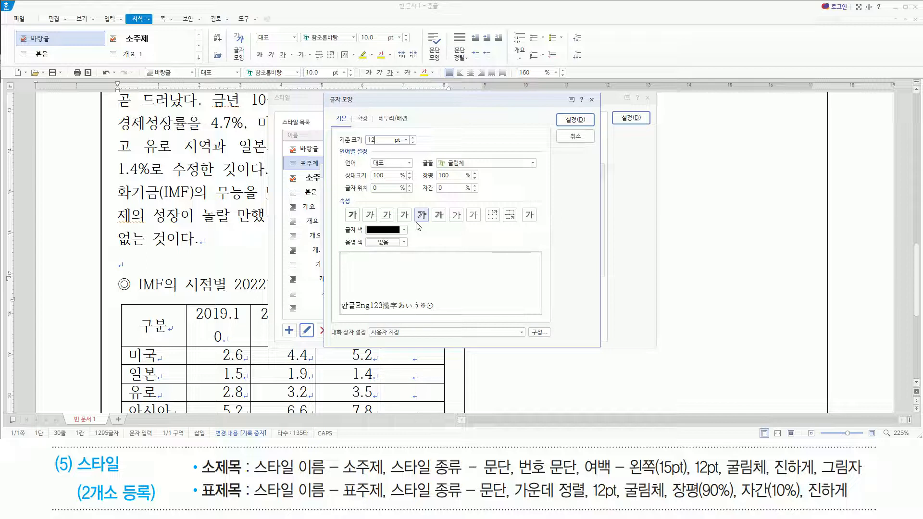
Set the 표주제 style's character width (장평) to 90% and letter spacing (자간) to 10%.
{"action": "key", "text": "alt"}
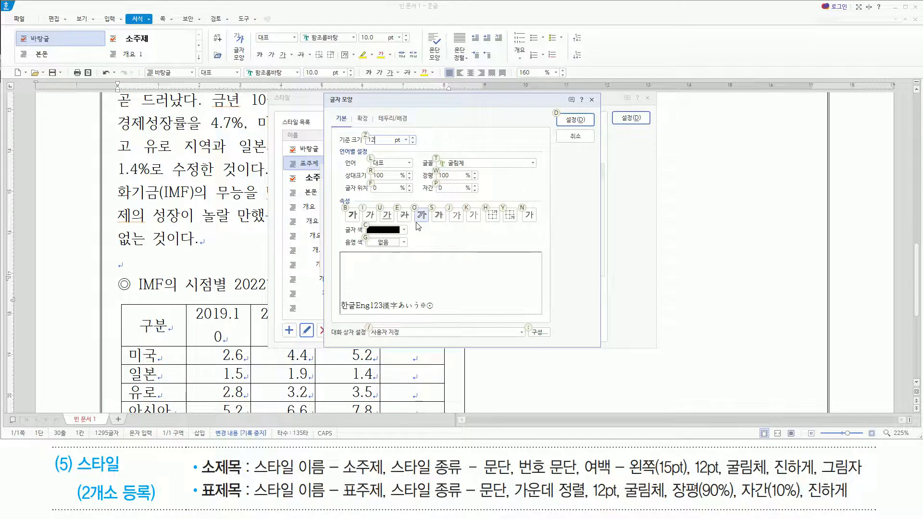
{"action": "key", "text": "alt+w"}
{"action": "type", "text": "90"}
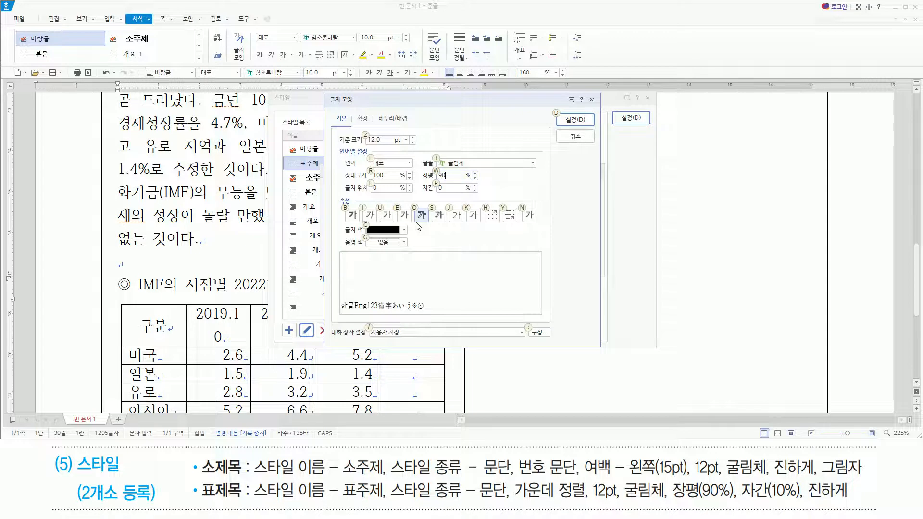
{"action": "key", "text": "alt+p"}
{"action": "type", "text": "10"}
Make the 표주제 style bold (진하게) and apply the saved style to the table title above the IMF forecast table.
{"action": "key", "text": "alt"}
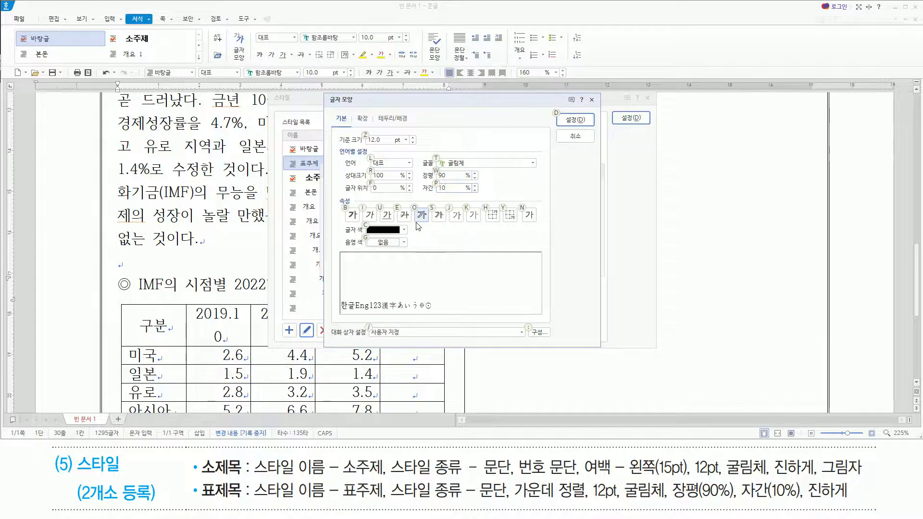
{"action": "left_click", "coordinate": [351, 217]}
{"action": "key", "text": "alt+b"}
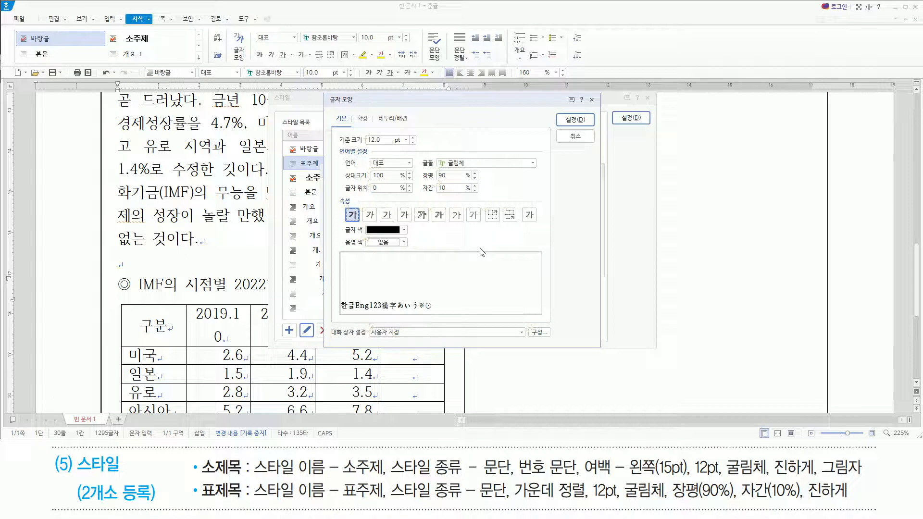
{"action": "key", "text": "Return"}
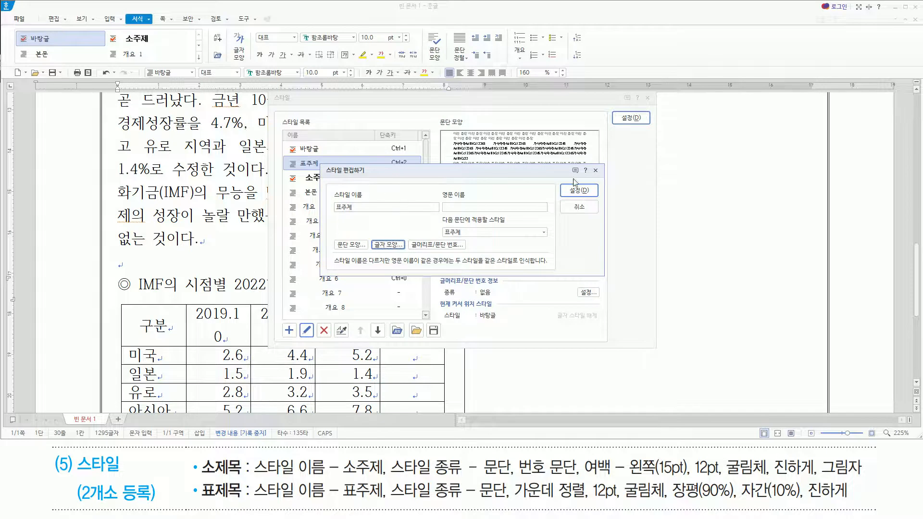
{"action": "left_click", "coordinate": [594, 192]}
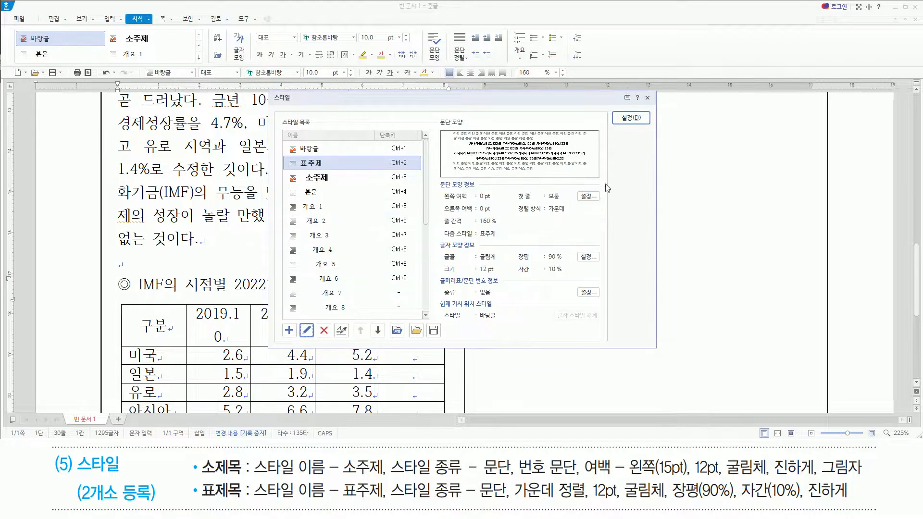
{"action": "left_click", "coordinate": [633, 117]}
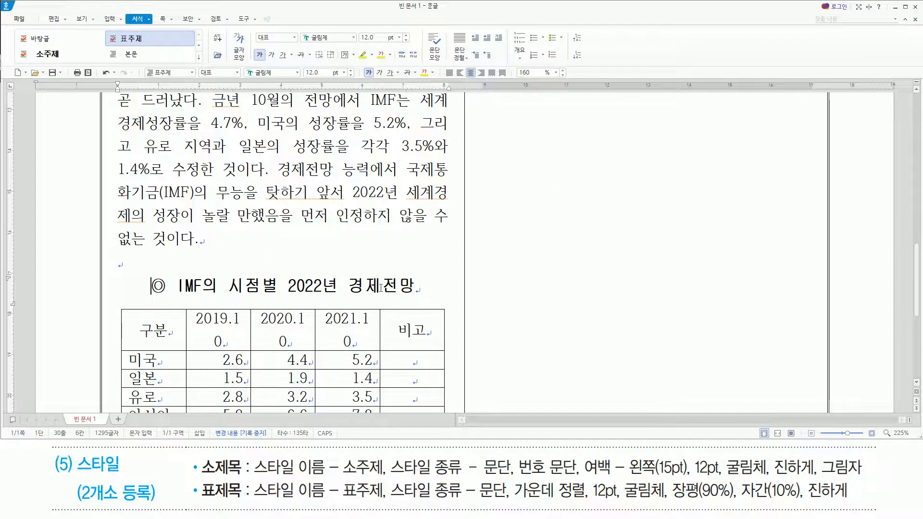
Apply the 소주제 style to the "미국의 호황" subheading below the IMF forecast table.
{"action": "key", "text": "Hangul"}
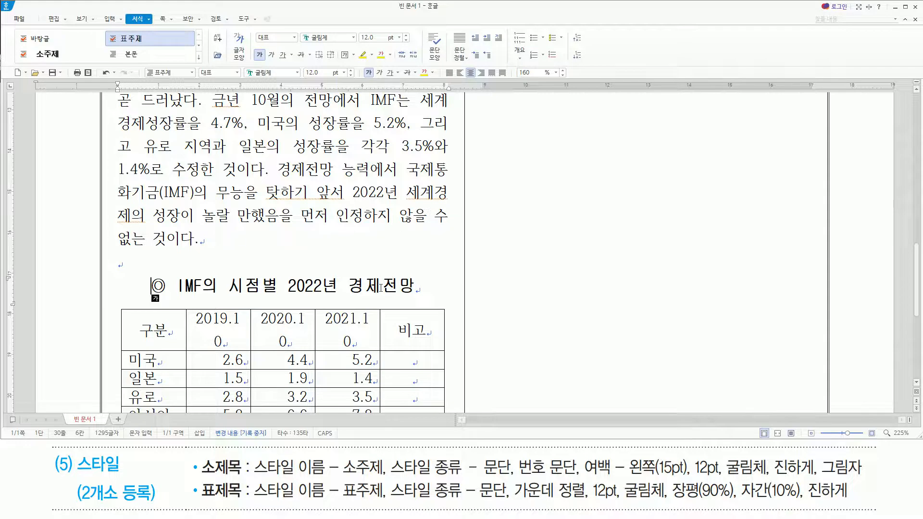
{"action": "scroll", "coordinate": [683, 264], "scroll_direction": "down", "scroll_amount": 5}
{"action": "left_click", "coordinate": [121, 248]}
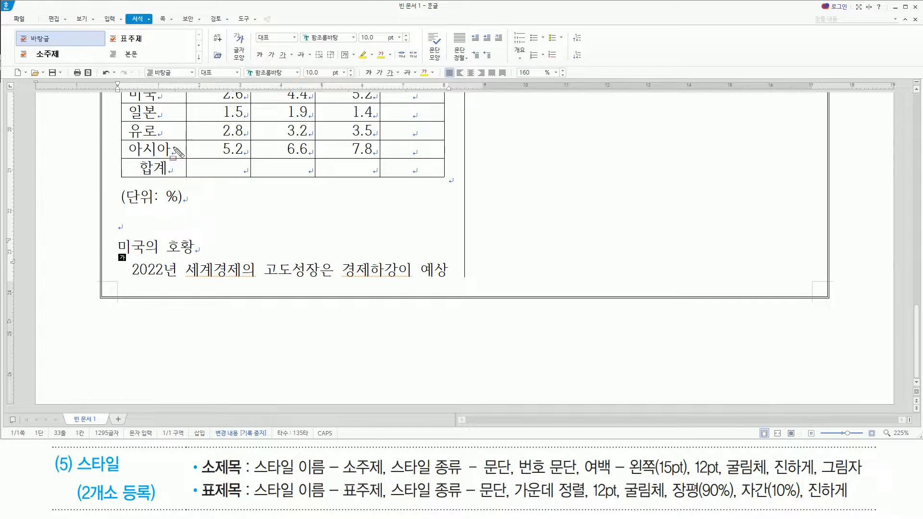
{"action": "left_click_drag", "start_coordinate": [143, 63], "coordinate": [198, 83]}
{"action": "key", "text": "Escape"}
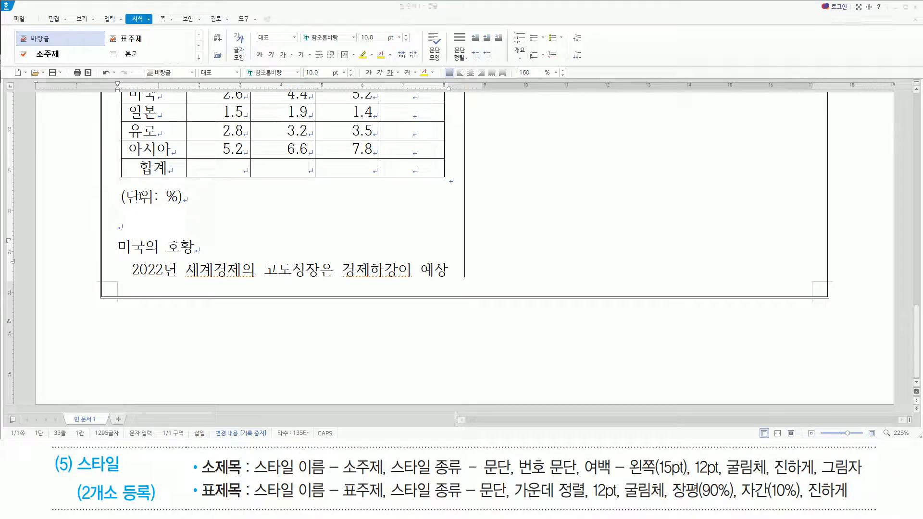
{"action": "left_click", "coordinate": [122, 251]}
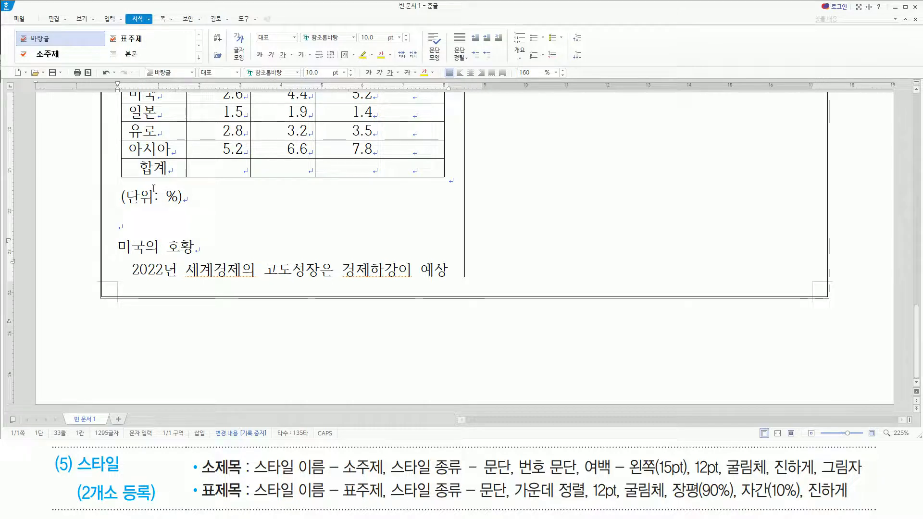
{"action": "left_click", "coordinate": [191, 72]}
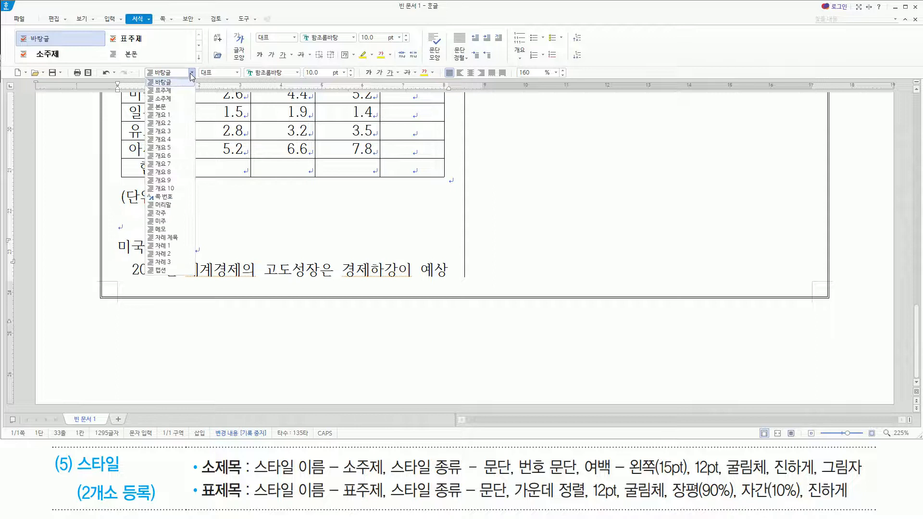
{"action": "left_click", "coordinate": [180, 101]}
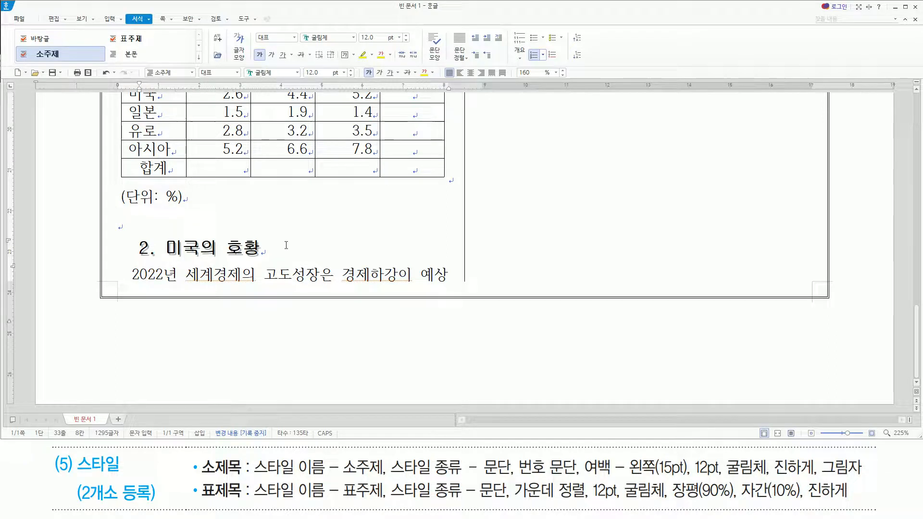
{"action": "key", "text": "Hangul"}
{"action": "scroll", "coordinate": [286, 245], "scroll_direction": "up", "scroll_amount": 15}
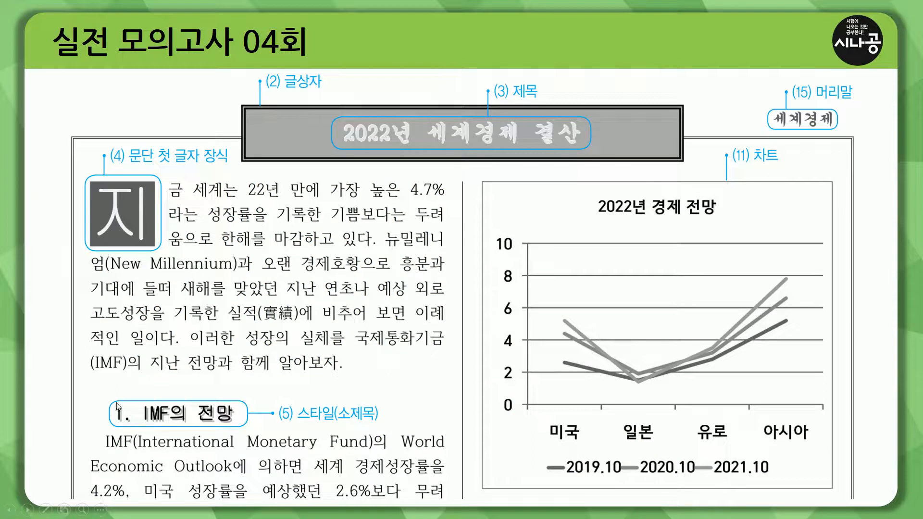
{"action": "left_click_drag", "start_coordinate": [106, 391], "coordinate": [270, 426]}
{"action": "left_click_drag", "start_coordinate": [331, 435], "coordinate": [395, 427]}
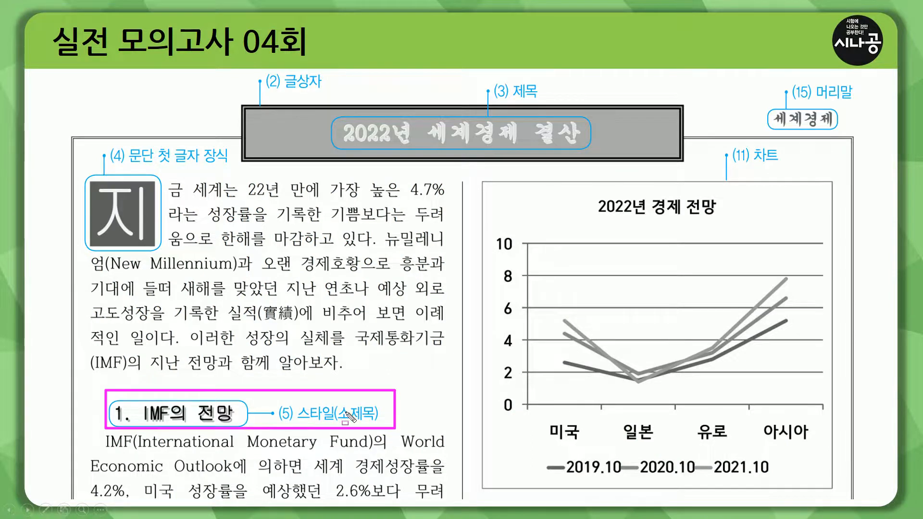
{"action": "key", "text": "Escape"}
{"action": "left_click", "coordinate": [341, 399]}
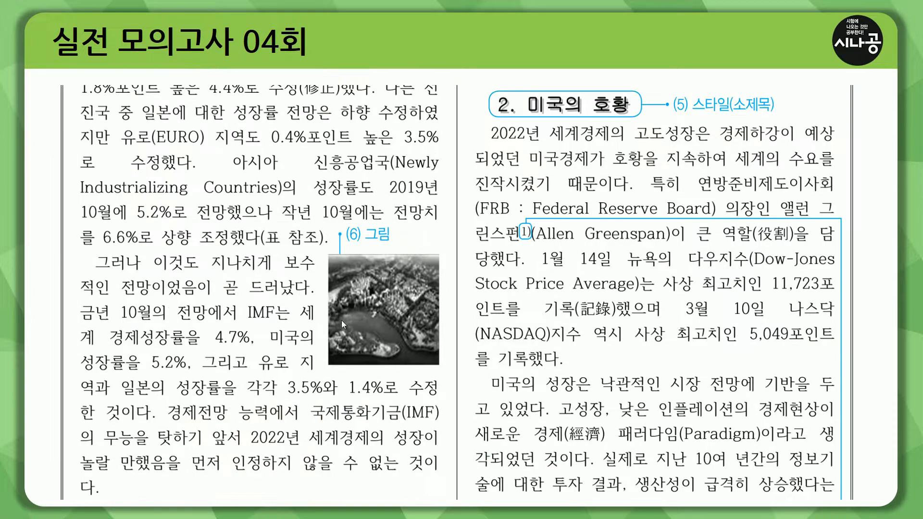
{"action": "mouse_move", "coordinate": [328, 253]}
{"action": "left_mouse_down"}
{"action": "mouse_move", "coordinate": [408, 370]}
{"action": "mouse_move", "coordinate": [447, 378]}
{"action": "mouse_move", "coordinate": [441, 368]}
{"action": "left_mouse_up"}
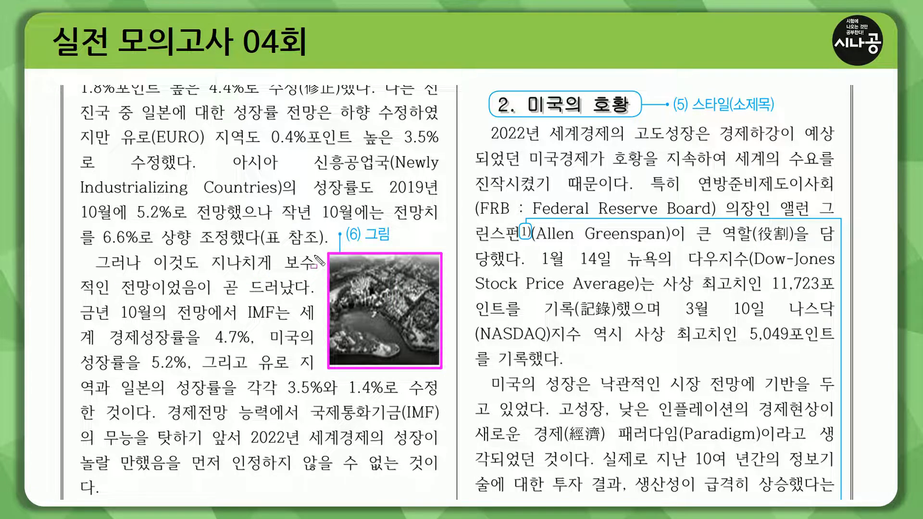
{"action": "left_click_drag", "start_coordinate": [314, 262], "coordinate": [315, 275]}
{"action": "key", "text": "Escape"}
{"action": "key", "text": "Page_Down"}
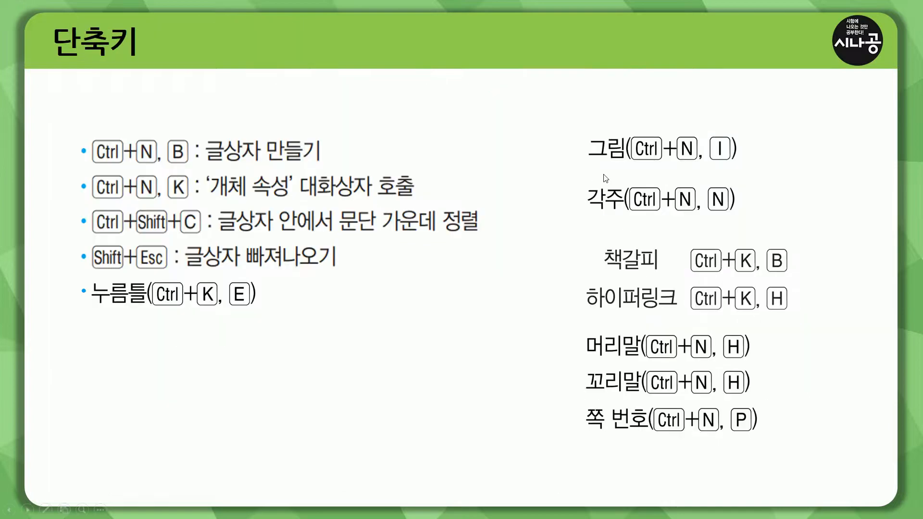
{"action": "mouse_move", "coordinate": [583, 126]}
{"action": "left_mouse_down"}
{"action": "mouse_move", "coordinate": [642, 172]}
{"action": "mouse_move", "coordinate": [753, 171]}
{"action": "left_mouse_up"}
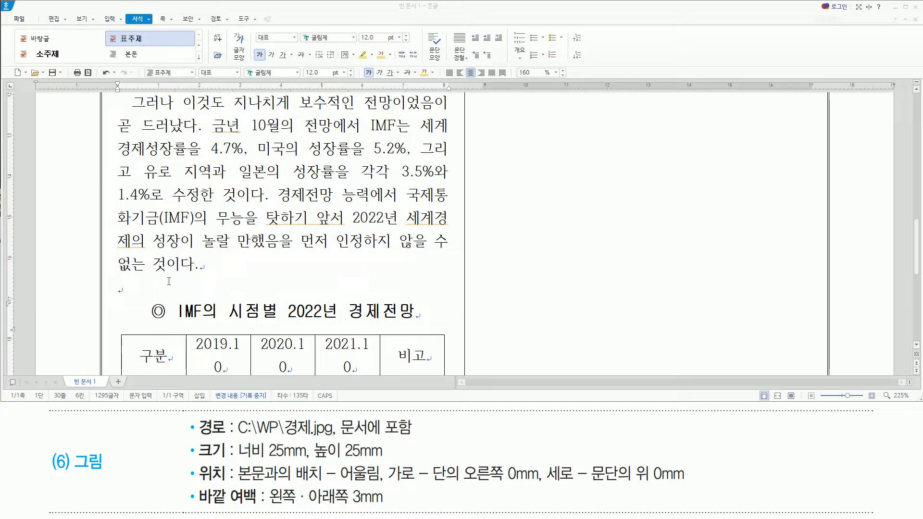
Place the cursor after "보수" in the first line of the "그러나 이것도" paragraph and start inserting a picture.
{"action": "scroll", "coordinate": [211, 192], "scroll_direction": "up", "scroll_amount": 3}
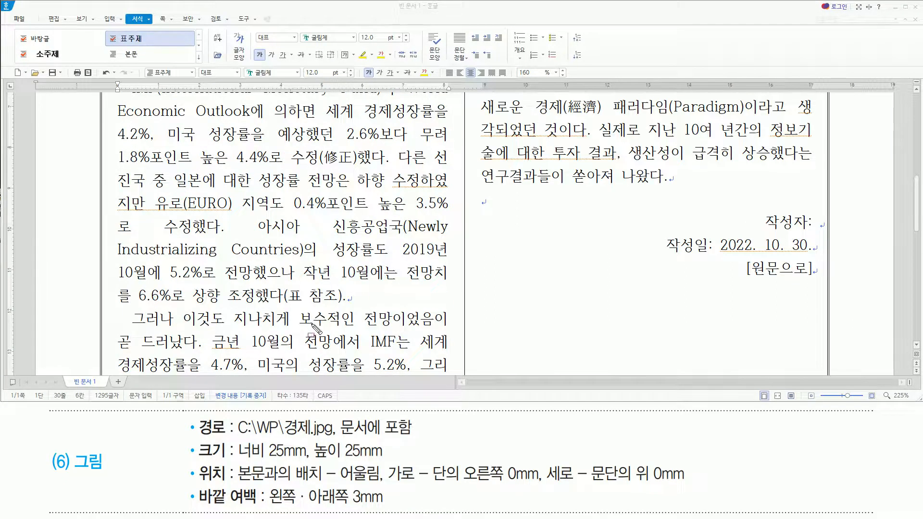
{"action": "left_click_drag", "start_coordinate": [328, 309], "coordinate": [327, 327]}
{"action": "key", "text": "Escape"}
{"action": "left_click", "coordinate": [328, 318]}
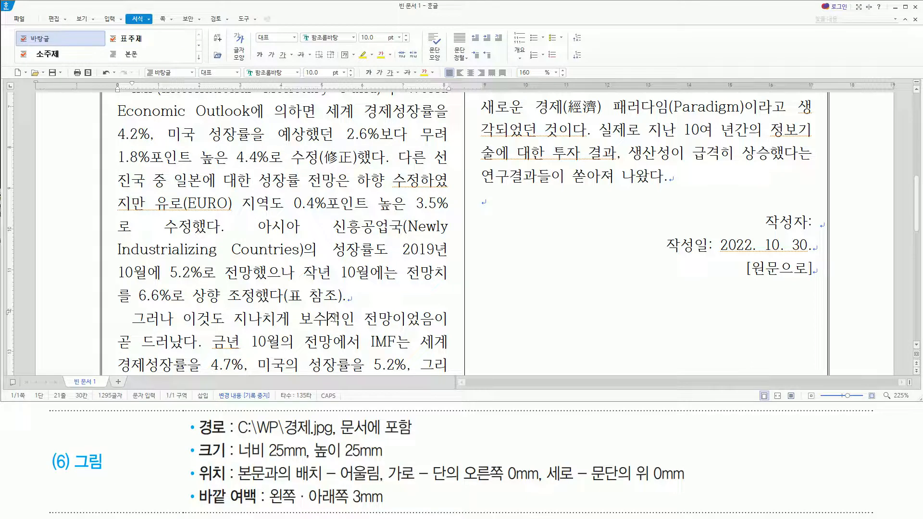
{"action": "key", "text": "ctrl+n"}
{"action": "key", "text": "i"}
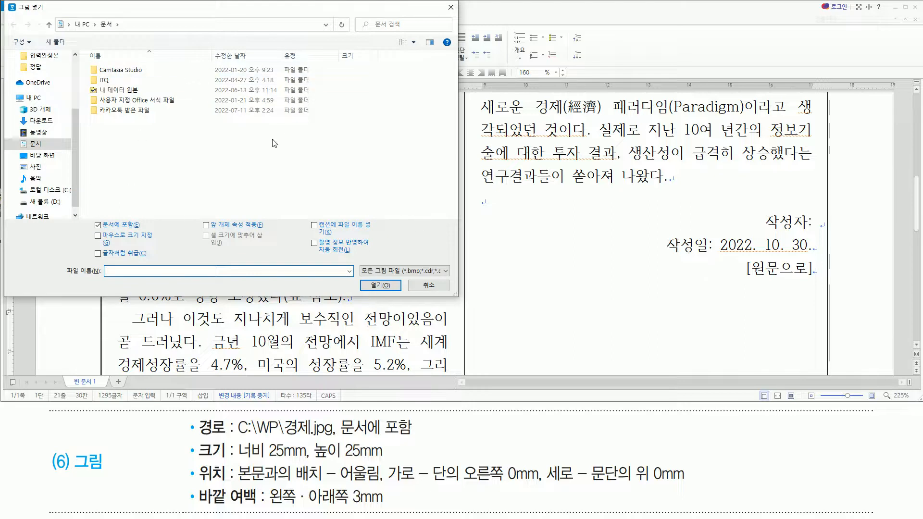
{"action": "key", "text": "ctrl+shift+d"}
{"action": "left_click_drag", "start_coordinate": [239, 435], "coordinate": [414, 436]}
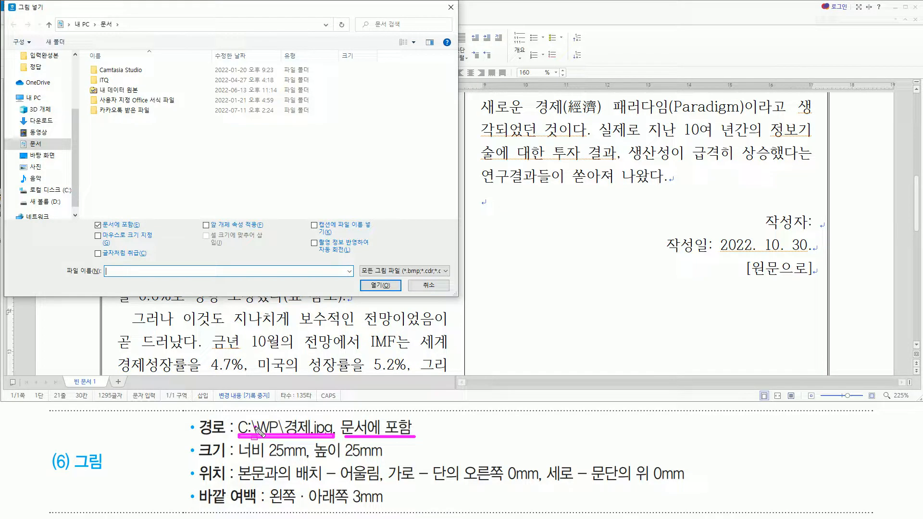
{"action": "left_click_drag", "start_coordinate": [258, 431], "coordinate": [280, 433]}
Insert 경제.jpg from the C:\길벗워드실기\그림 folder as a picture included in the document (문서에 포함).
{"action": "left_click", "coordinate": [53, 190]}
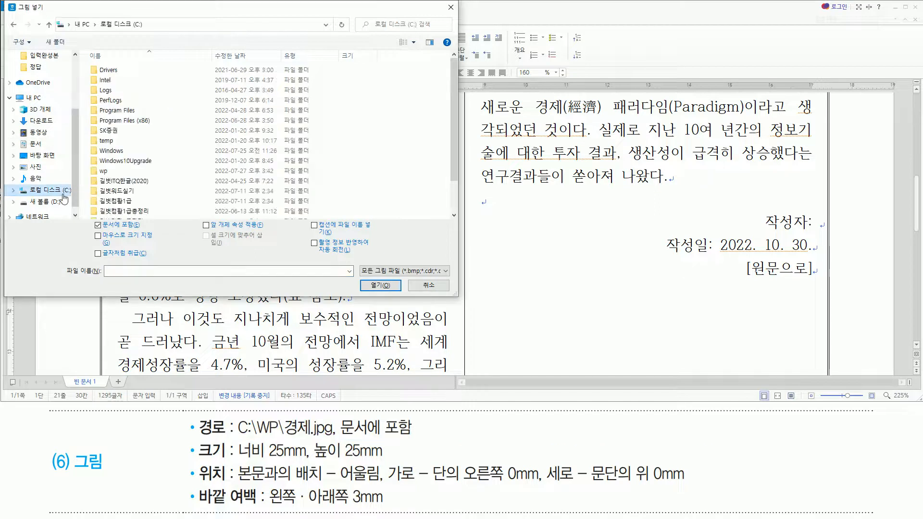
{"action": "double_click", "coordinate": [128, 191]}
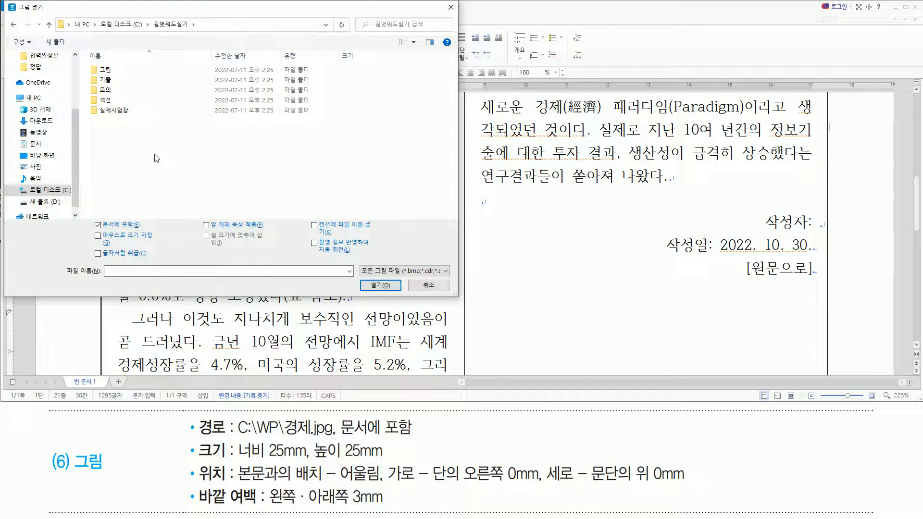
{"action": "left_click", "coordinate": [113, 71]}
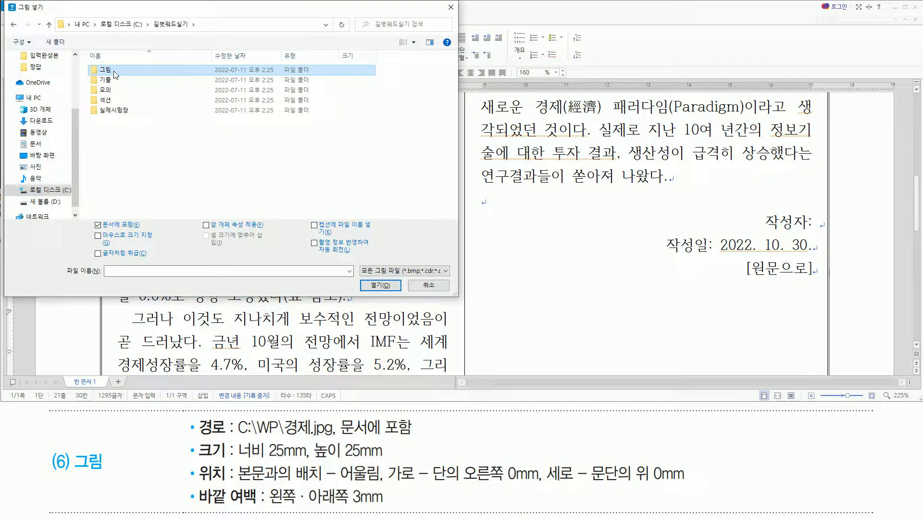
{"action": "double_click", "coordinate": [114, 74]}
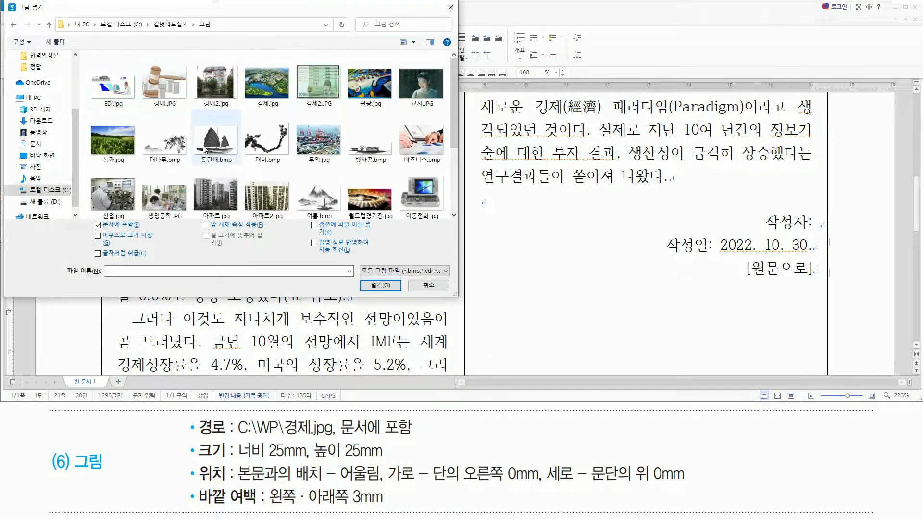
{"action": "left_click", "coordinate": [244, 82]}
{"action": "left_click_drag", "start_coordinate": [244, 54], "coordinate": [290, 109]}
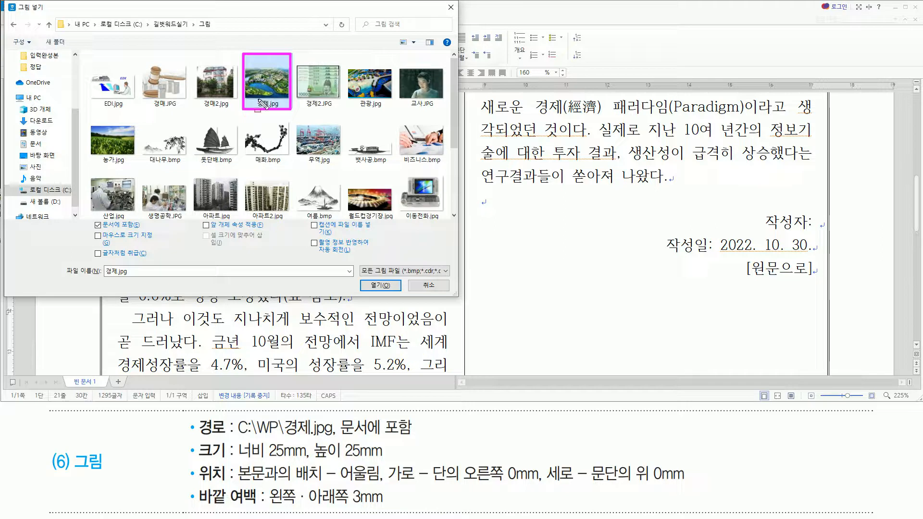
{"action": "mouse_move", "coordinate": [94, 231]}
{"action": "left_mouse_down"}
{"action": "mouse_move", "coordinate": [144, 240]}
{"action": "mouse_move", "coordinate": [140, 219]}
{"action": "left_mouse_up"}
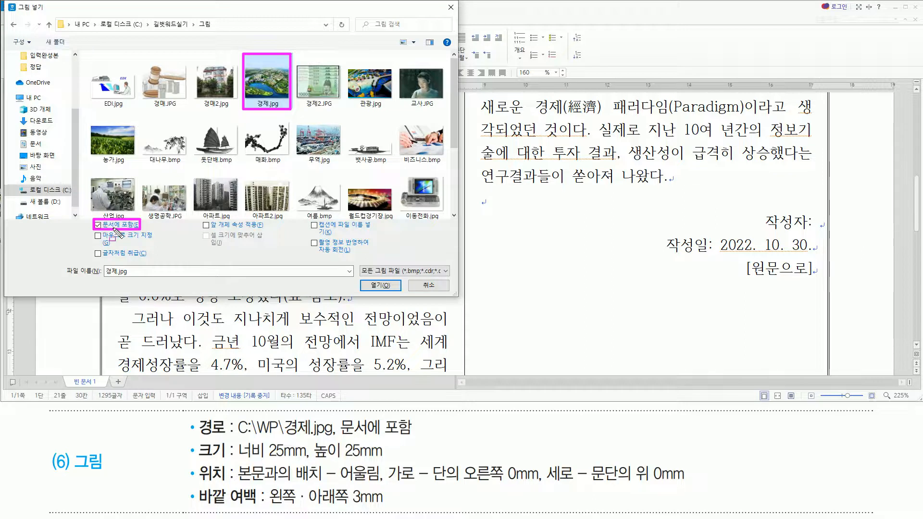
{"action": "key", "text": "Escape"}
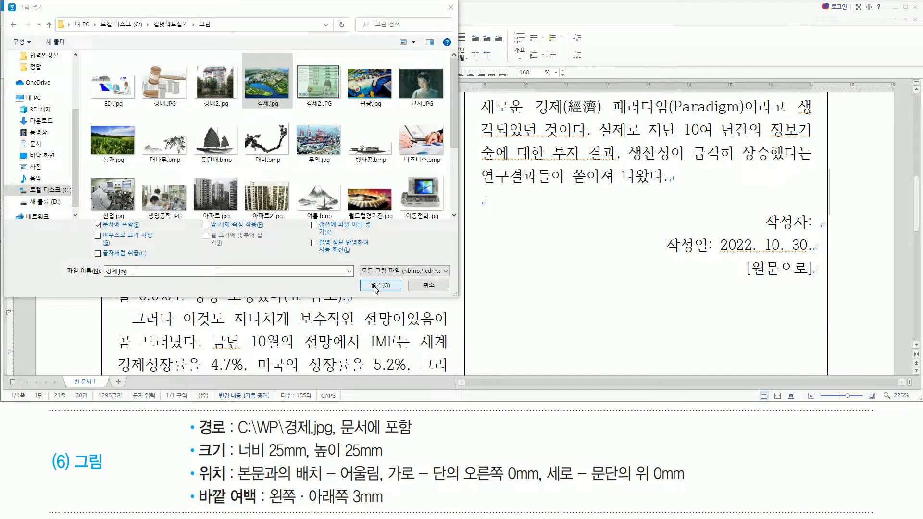
{"action": "left_click", "coordinate": [375, 286]}
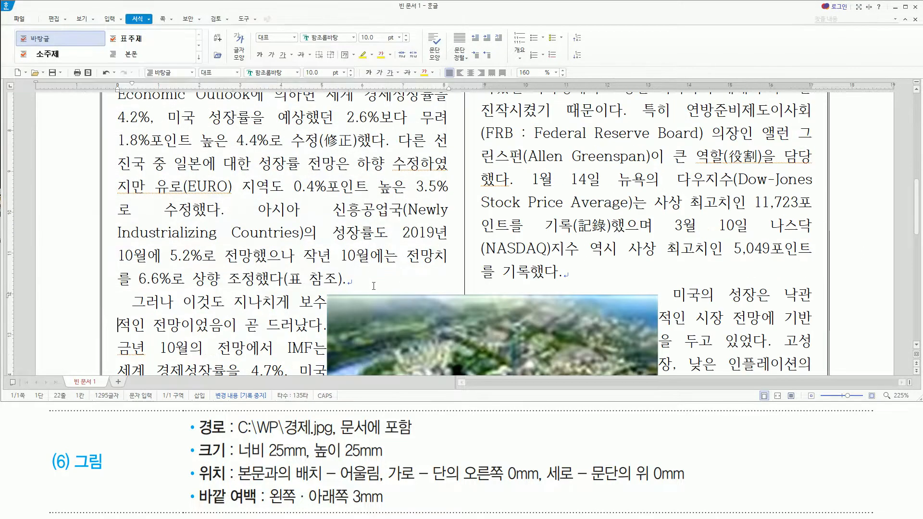
Open the inserted picture's object properties (개체 속성) and set its width (너비) and height (높이) to 25 mm.
{"action": "scroll", "coordinate": [378, 282], "scroll_direction": "down", "scroll_amount": 3}
{"action": "scroll", "coordinate": [380, 274], "scroll_direction": "up", "scroll_amount": 3}
{"action": "mouse_move", "coordinate": [189, 439]}
{"action": "left_mouse_down"}
{"action": "mouse_move", "coordinate": [216, 499]}
{"action": "mouse_move", "coordinate": [452, 507]}
{"action": "mouse_move", "coordinate": [538, 492]}
{"action": "mouse_move", "coordinate": [703, 508]}
{"action": "left_mouse_up"}
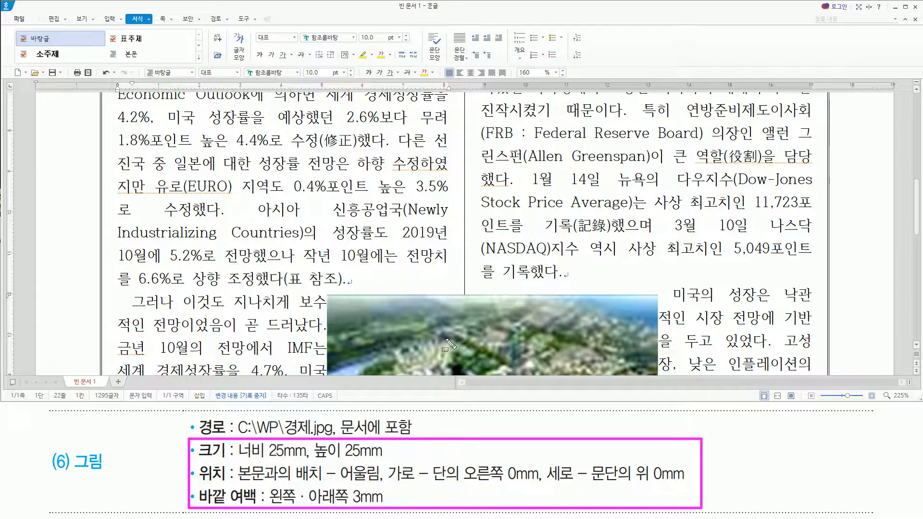
{"action": "key", "text": "Escape"}
{"action": "left_click", "coordinate": [377, 315]}
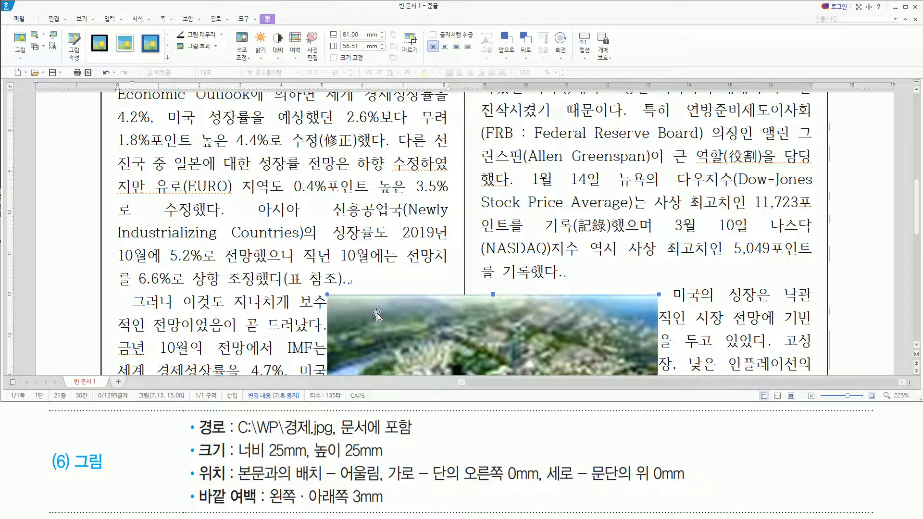
{"action": "double_click", "coordinate": [377, 315]}
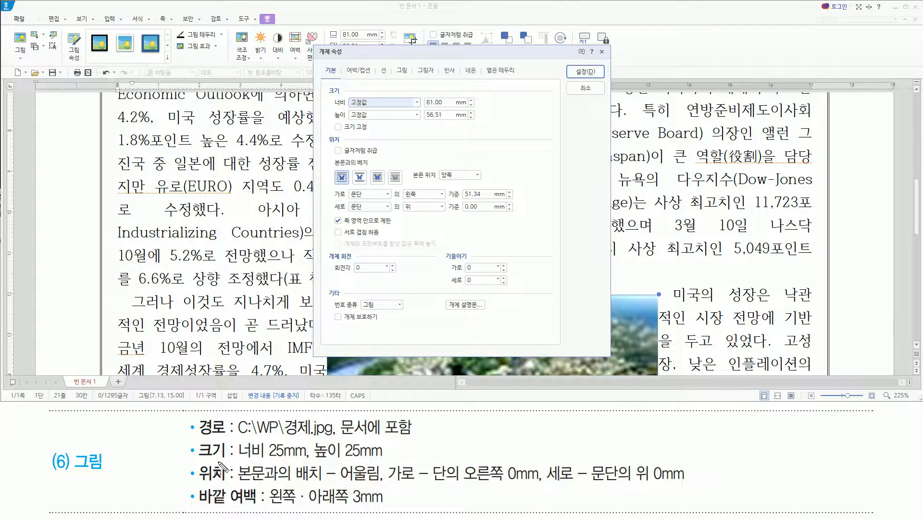
{"action": "left_click_drag", "start_coordinate": [200, 461], "coordinate": [392, 462]}
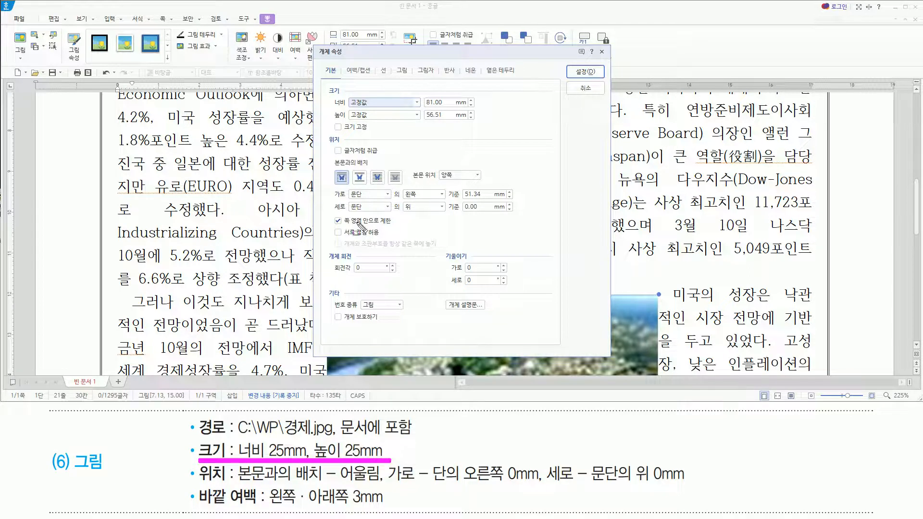
{"action": "mouse_move", "coordinate": [329, 93]}
{"action": "left_mouse_down"}
{"action": "mouse_move", "coordinate": [343, 129]}
{"action": "mouse_move", "coordinate": [488, 127]}
{"action": "left_mouse_up"}
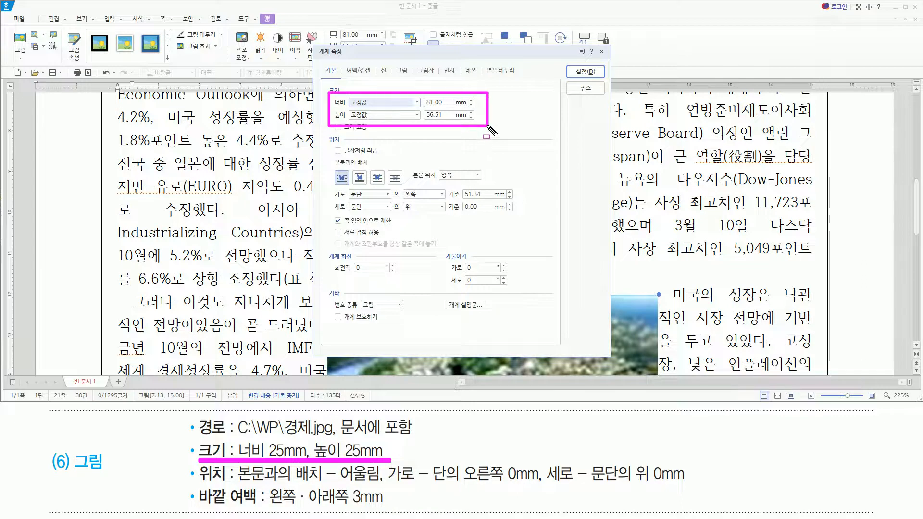
{"action": "key", "text": "Escape"}
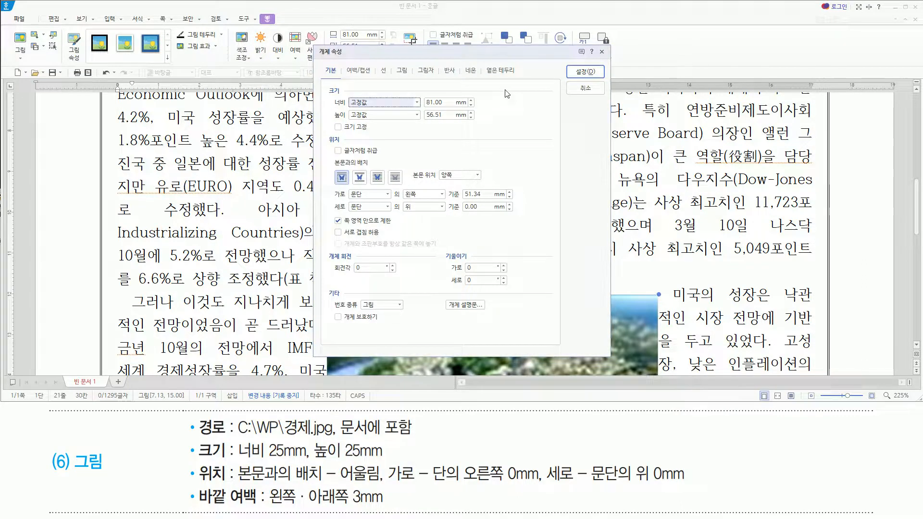
{"action": "key", "text": "Tab"}
{"action": "type", "text": "25"}
{"action": "key", "text": "Tab"}
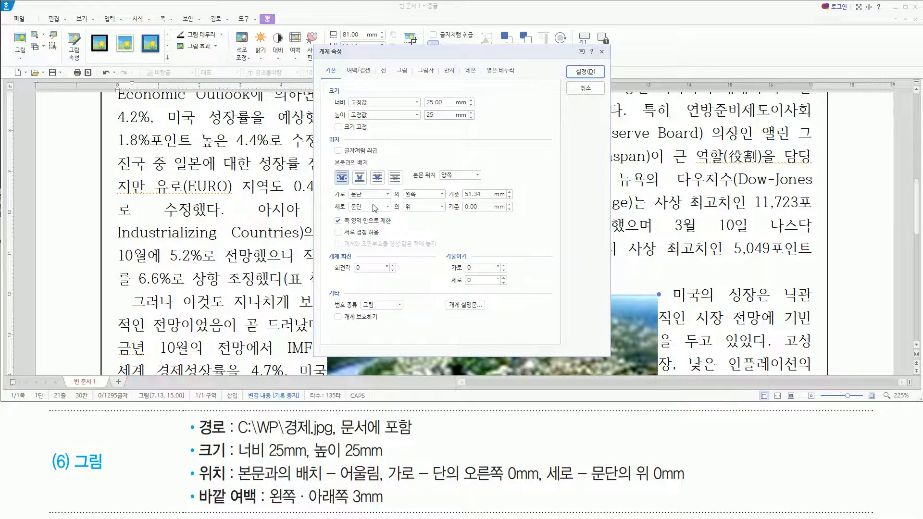
{"action": "mouse_move", "coordinate": [195, 459]}
{"action": "left_mouse_down"}
{"action": "mouse_move", "coordinate": [231, 484]}
{"action": "mouse_move", "coordinate": [382, 487]}
{"action": "left_mouse_up"}
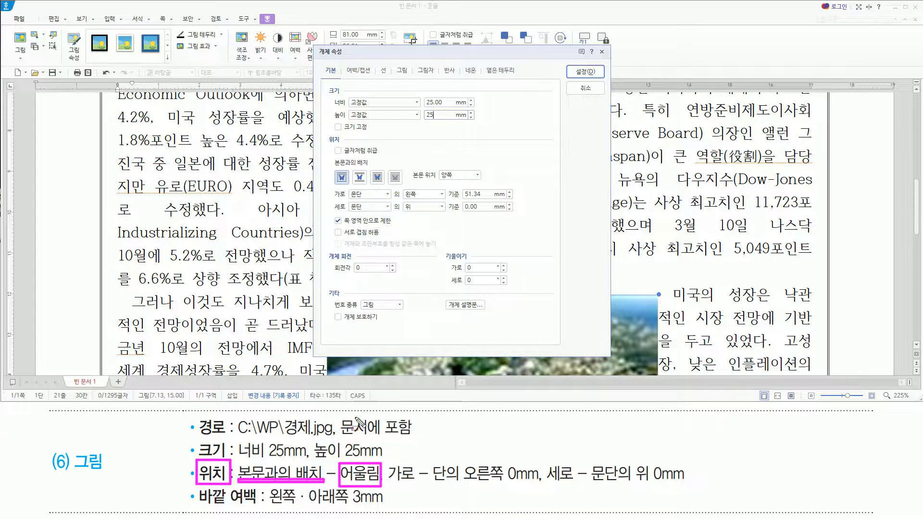
{"action": "left_click_drag", "start_coordinate": [332, 167], "coordinate": [354, 187]}
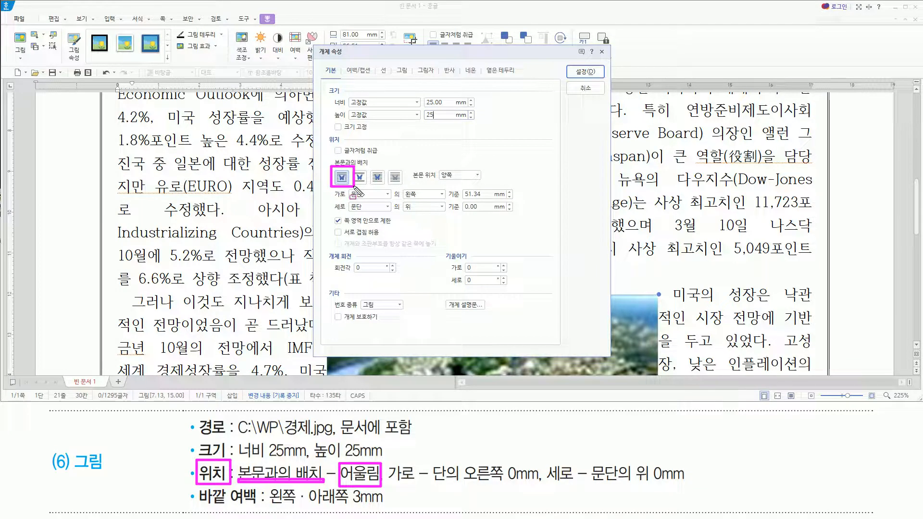
{"action": "left_click_drag", "start_coordinate": [387, 483], "coordinate": [414, 484]}
{"action": "left_click_drag", "start_coordinate": [547, 482], "coordinate": [574, 482]}
{"action": "mouse_move", "coordinate": [435, 459]}
{"action": "left_mouse_down"}
{"action": "mouse_move", "coordinate": [440, 470]}
{"action": "mouse_move", "coordinate": [434, 460]}
{"action": "mouse_move", "coordinate": [539, 484]}
{"action": "left_mouse_up"}
{"action": "left_click_drag", "start_coordinate": [591, 468], "coordinate": [690, 485]}
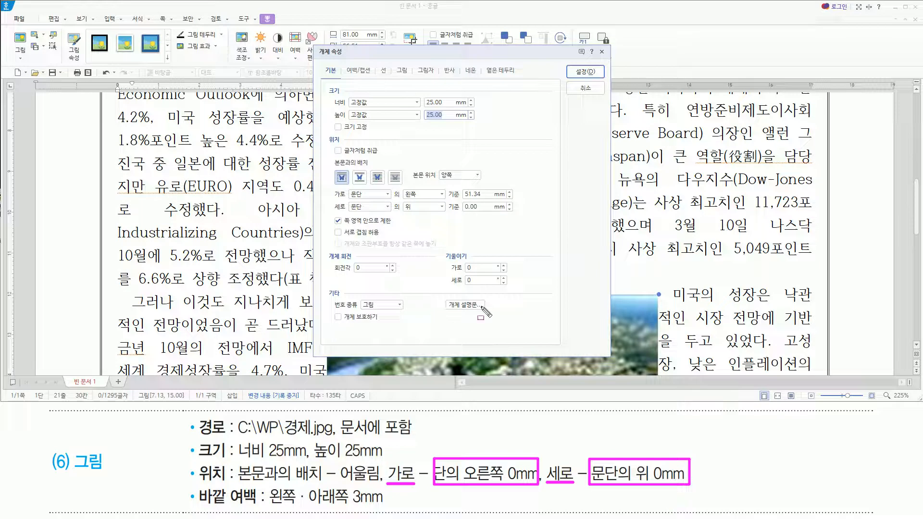
Set the picture's horizontal position (가로) to the right (오른쪽) of the column (단) with a 0 mm offset.
{"action": "left_click", "coordinate": [368, 194]}
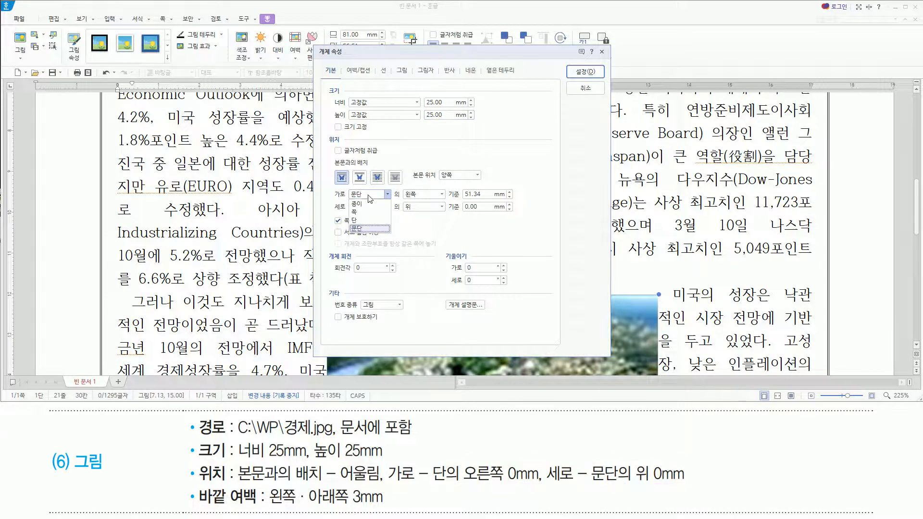
{"action": "left_click", "coordinate": [363, 221]}
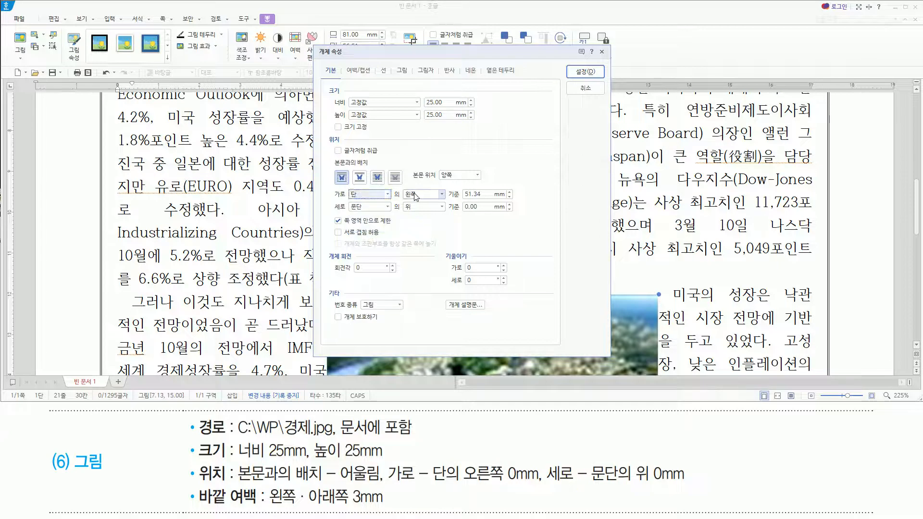
{"action": "left_click", "coordinate": [441, 194]}
{"action": "left_click", "coordinate": [421, 221]}
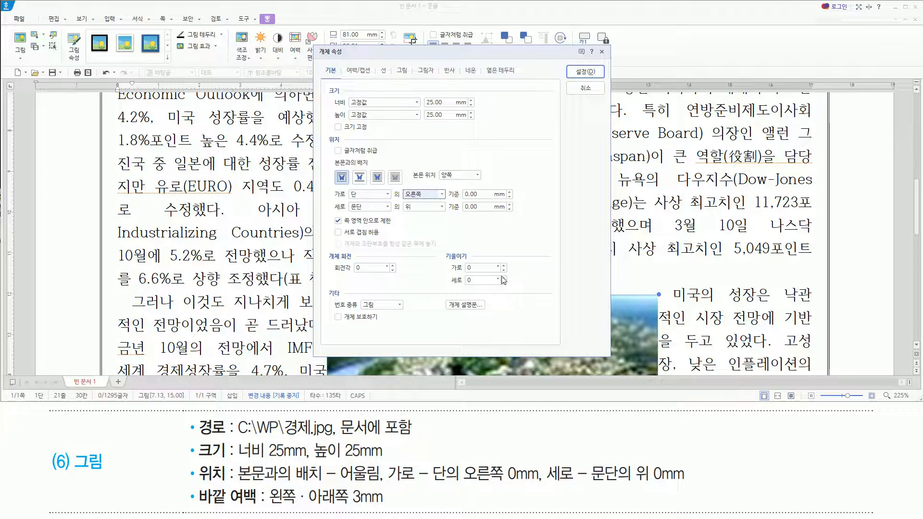
{"action": "left_click_drag", "start_coordinate": [584, 485], "coordinate": [686, 484]}
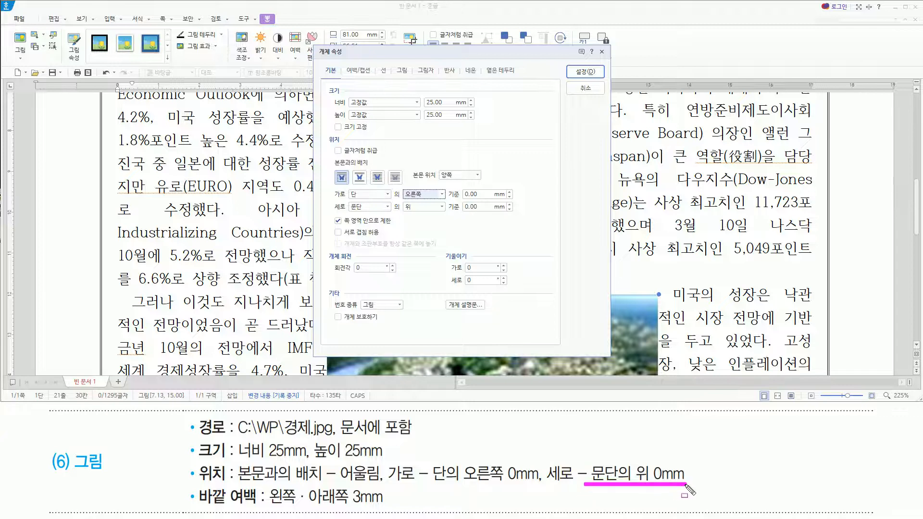
{"action": "left_click_drag", "start_coordinate": [352, 213], "coordinate": [501, 213]}
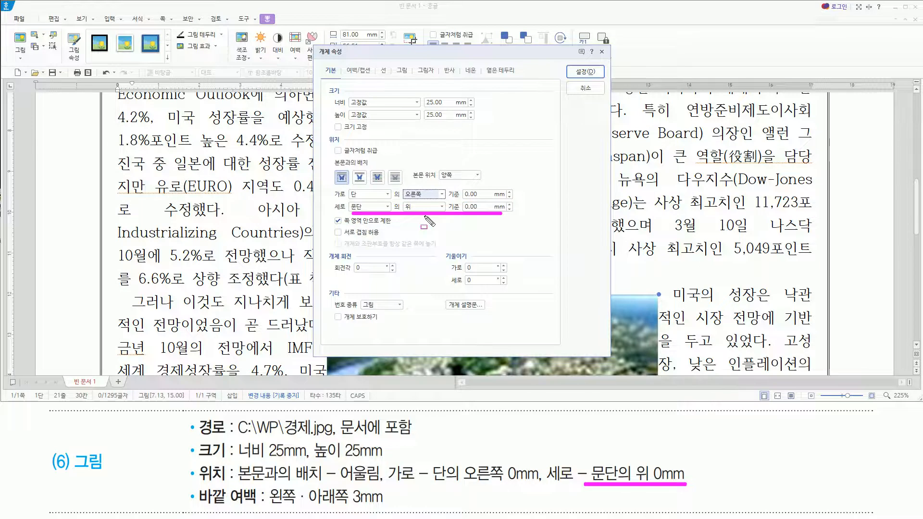
{"action": "mouse_move", "coordinate": [193, 483]}
{"action": "left_mouse_down"}
{"action": "mouse_move", "coordinate": [260, 510]}
{"action": "mouse_move", "coordinate": [387, 505]}
{"action": "left_mouse_up"}
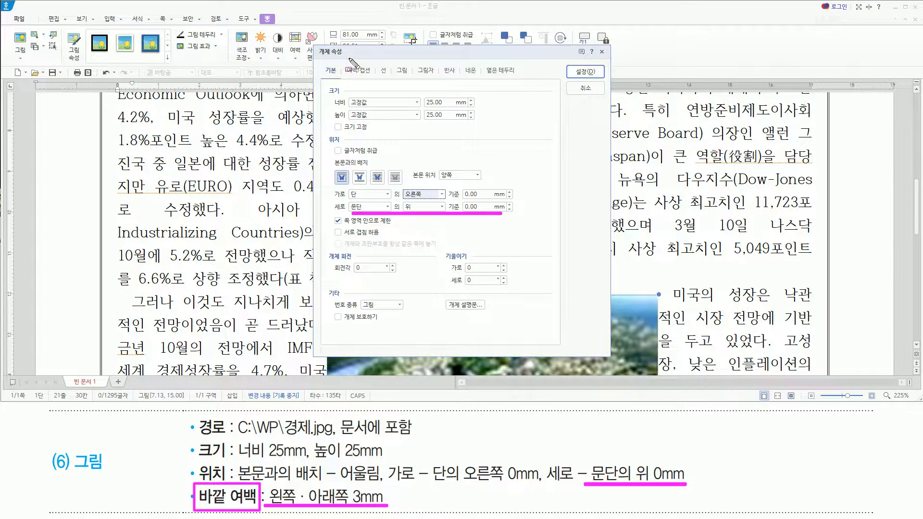
{"action": "left_click_drag", "start_coordinate": [345, 58], "coordinate": [374, 76]}
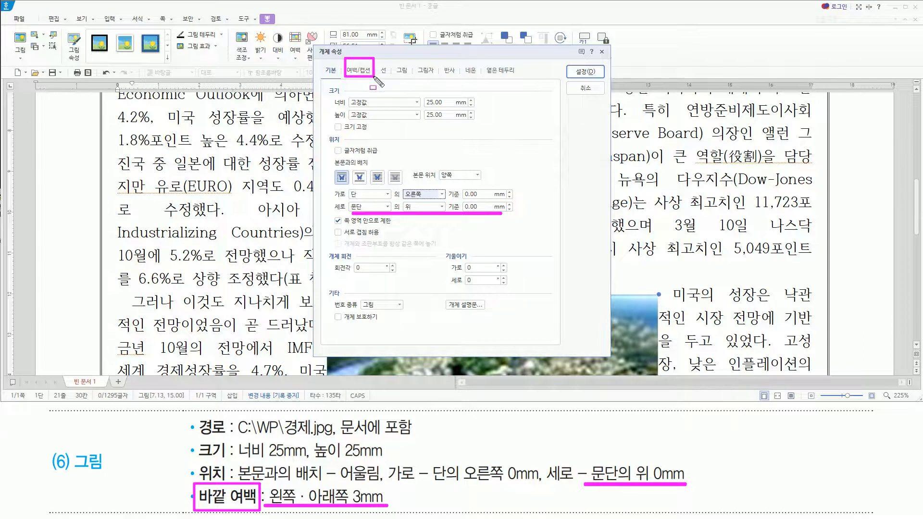
{"action": "key", "text": "Escape"}
Set the picture's outer margins (바깥 여백) to 3 mm for 왼쪽 and 3 mm for 아래쪽, and apply the object properties.
{"action": "left_click", "coordinate": [365, 74]}
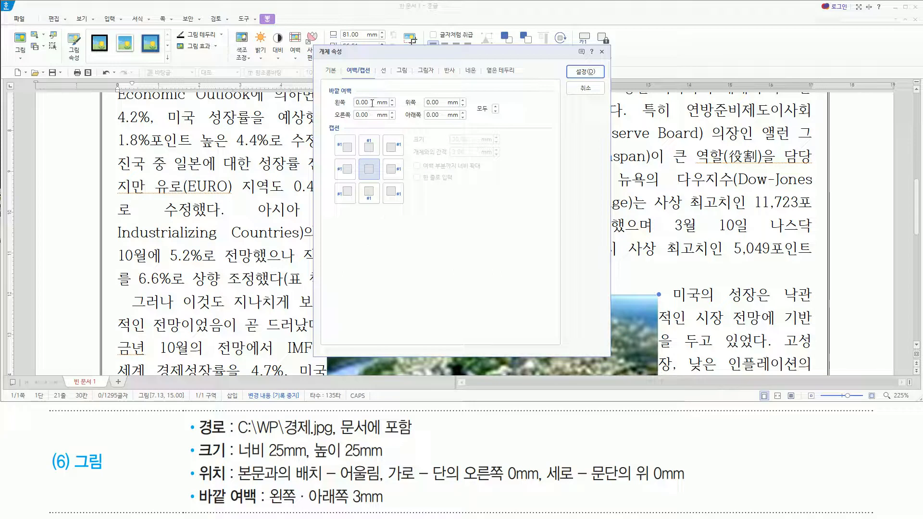
{"action": "left_click_drag", "start_coordinate": [330, 95], "coordinate": [465, 123]}
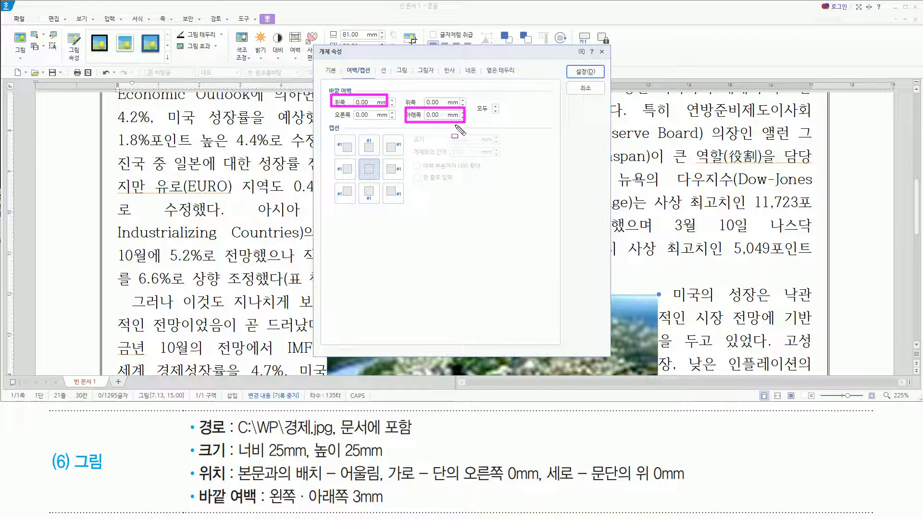
{"action": "key", "text": "Escape"}
{"action": "left_click_drag", "start_coordinate": [373, 101], "coordinate": [255, 91]}
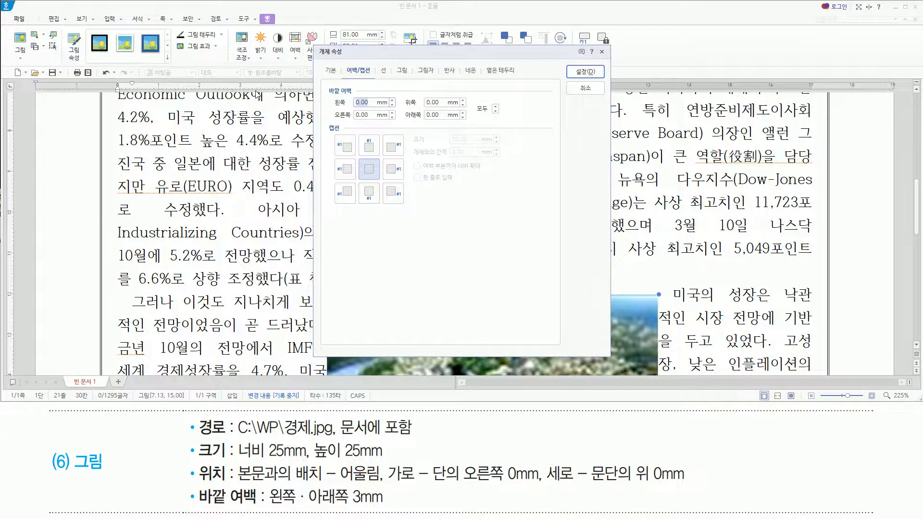
{"action": "key", "text": "Tab"}
{"action": "key", "text": "Tab"}
{"action": "key", "text": "Tab"}
{"action": "left_click", "coordinate": [584, 71]}
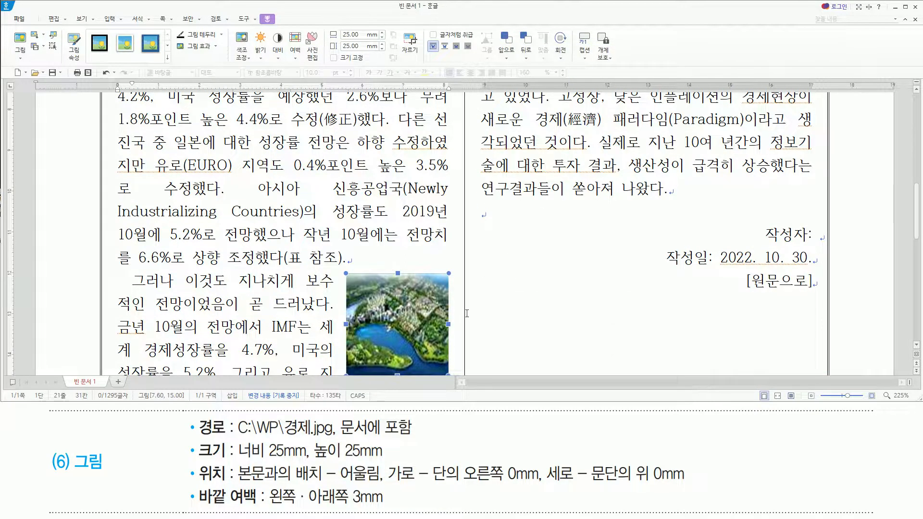
{"action": "scroll", "coordinate": [918, 348], "scroll_direction": "down", "scroll_amount": 2}
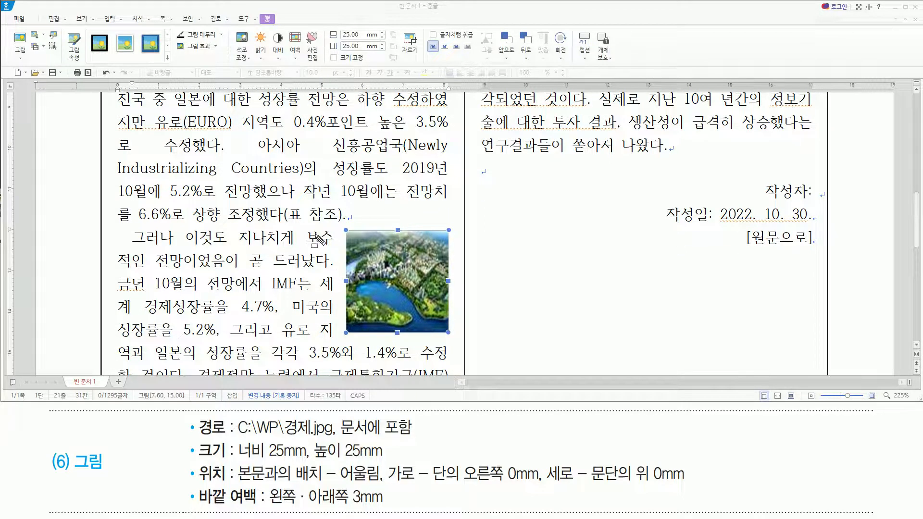
{"action": "left_click_drag", "start_coordinate": [317, 228], "coordinate": [342, 342]}
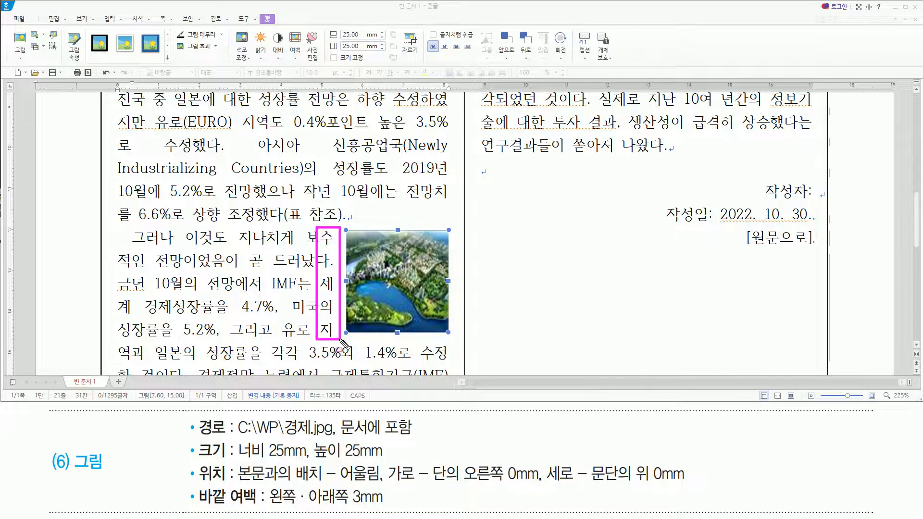
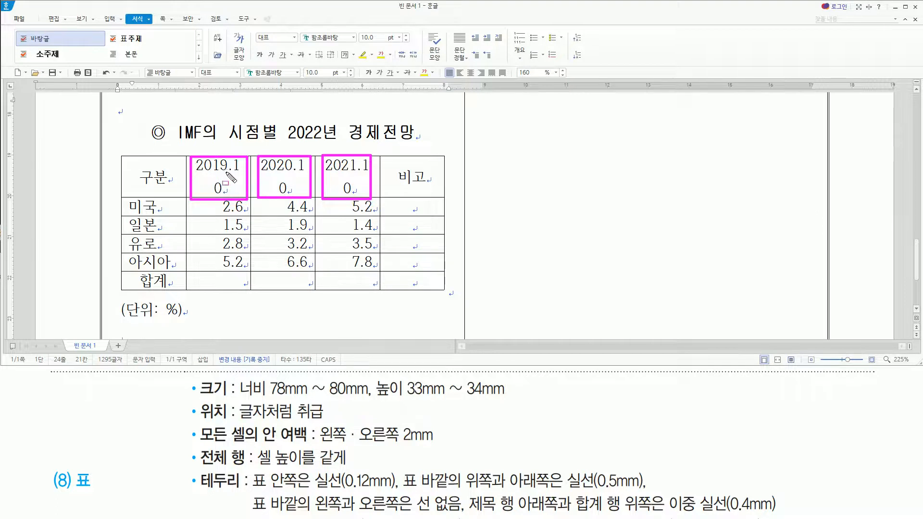
Widen the 2019.10, 2020.10 and 2021.10 columns at the expense of the 비고 column so each date heading fits on one line.
{"action": "key", "text": "Escape"}
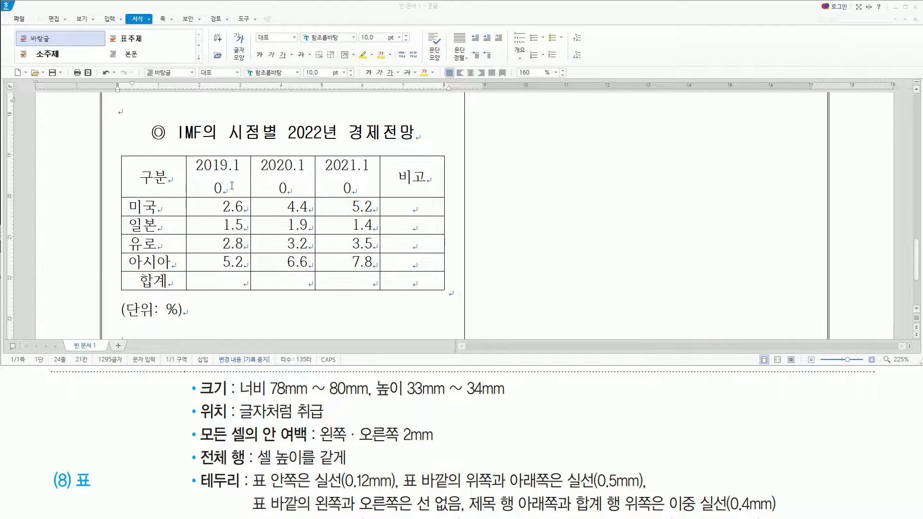
{"action": "left_click", "coordinate": [232, 185]}
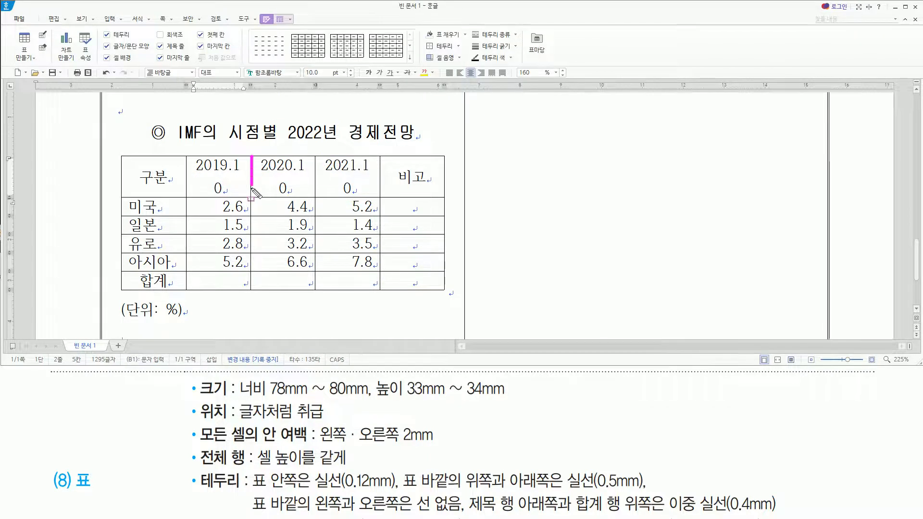
{"action": "left_click", "coordinate": [247, 174]}
{"action": "left_click_drag", "start_coordinate": [250, 179], "coordinate": [255, 180]}
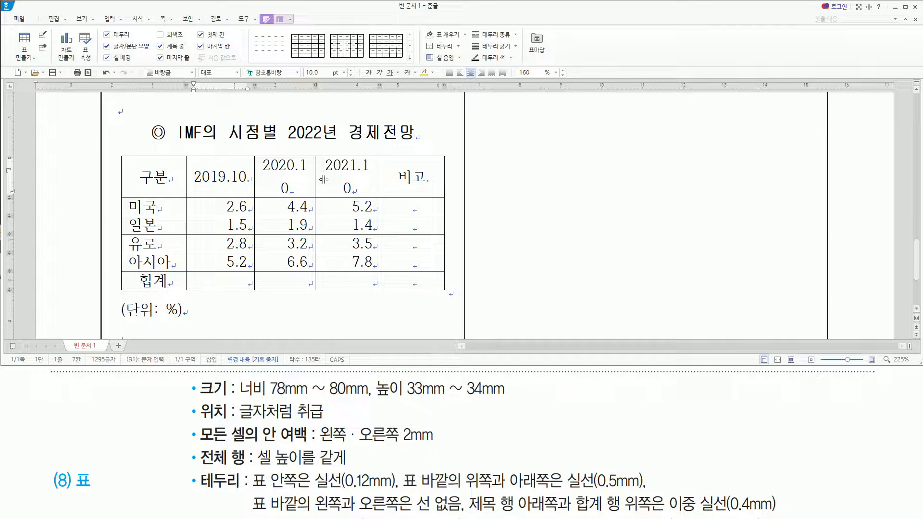
{"action": "left_click_drag", "start_coordinate": [323, 179], "coordinate": [323, 189]}
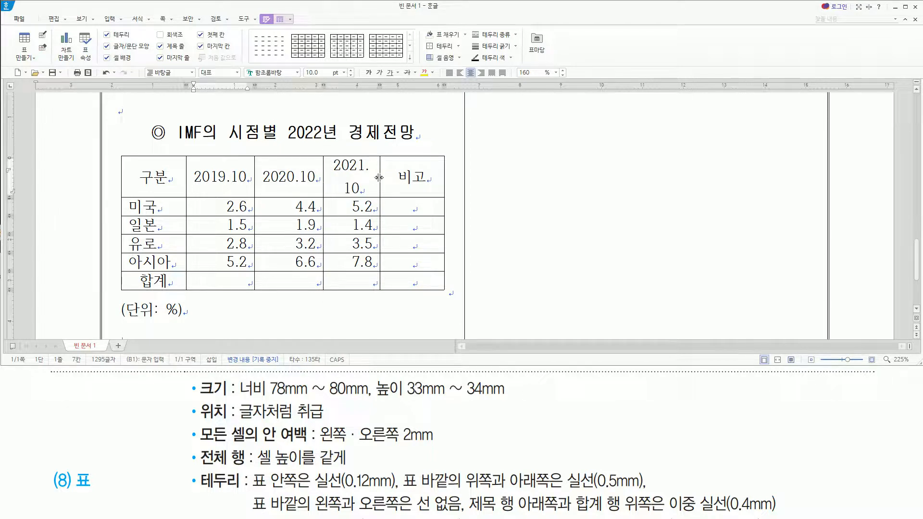
{"action": "left_click_drag", "start_coordinate": [386, 179], "coordinate": [394, 181]}
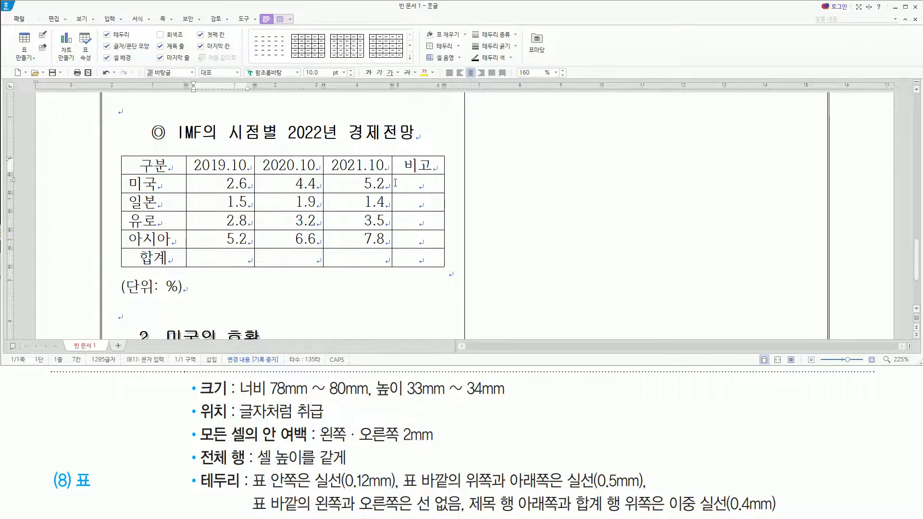
{"action": "left_click_drag", "start_coordinate": [406, 161], "coordinate": [439, 272]}
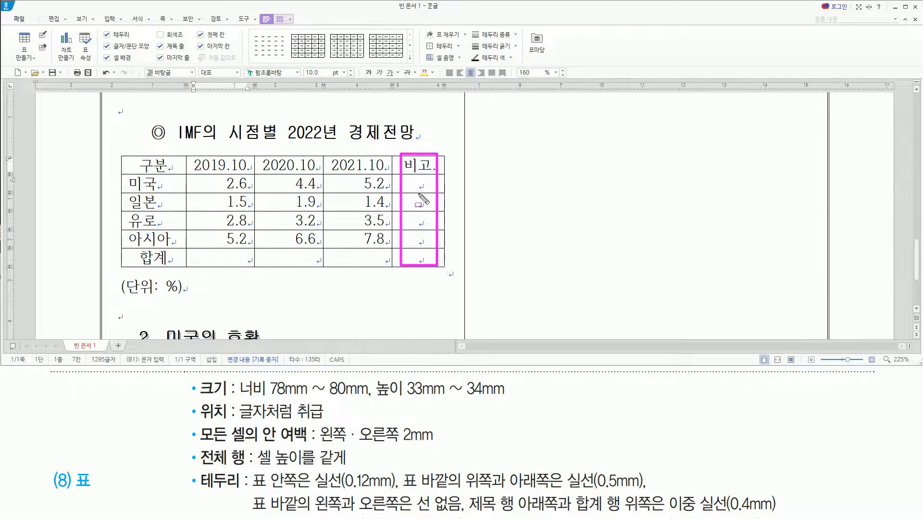
{"action": "left_click_drag", "start_coordinate": [193, 161], "coordinate": [394, 177]}
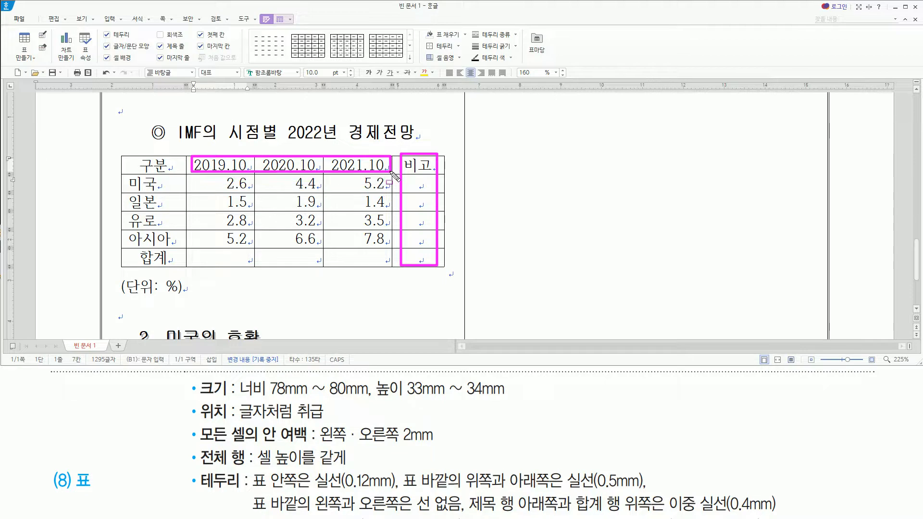
Select all cells of the IMF table and increase the row heights evenly for a table height of 33 to 34 mm.
{"action": "left_click", "coordinate": [240, 416]}
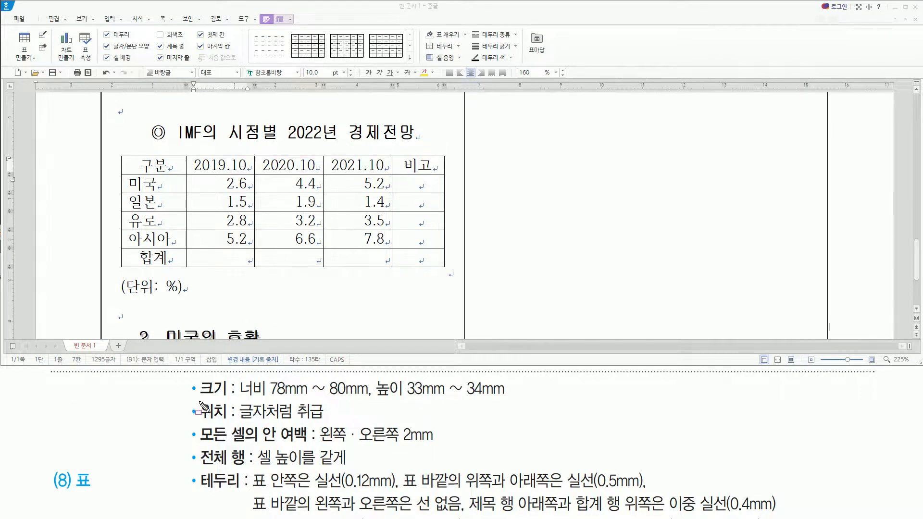
{"action": "left_click_drag", "start_coordinate": [198, 398], "coordinate": [370, 401]}
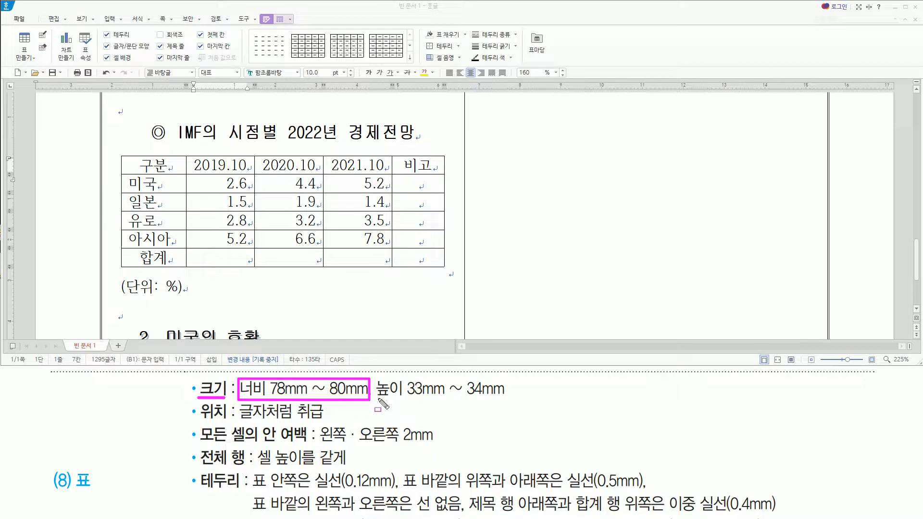
{"action": "left_click_drag", "start_coordinate": [378, 400], "coordinate": [510, 381]}
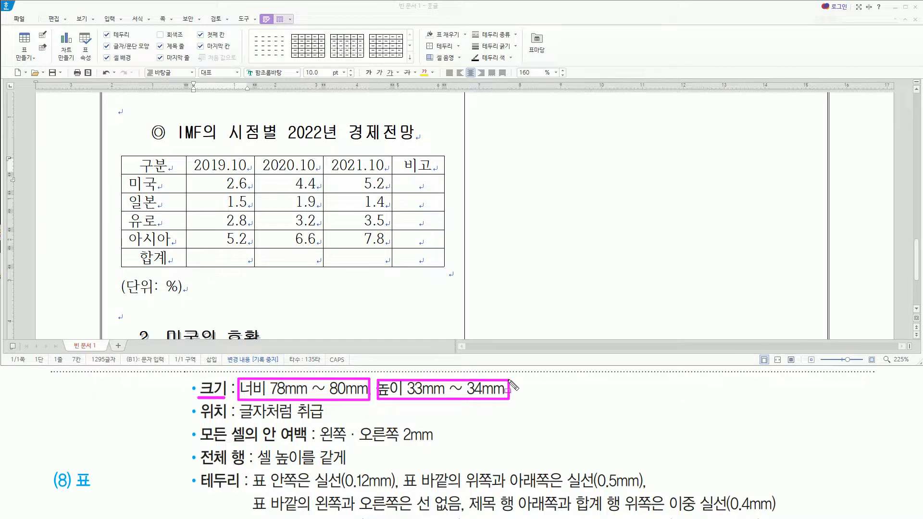
{"action": "key", "text": "Escape"}
{"action": "left_click", "coordinate": [164, 166]}
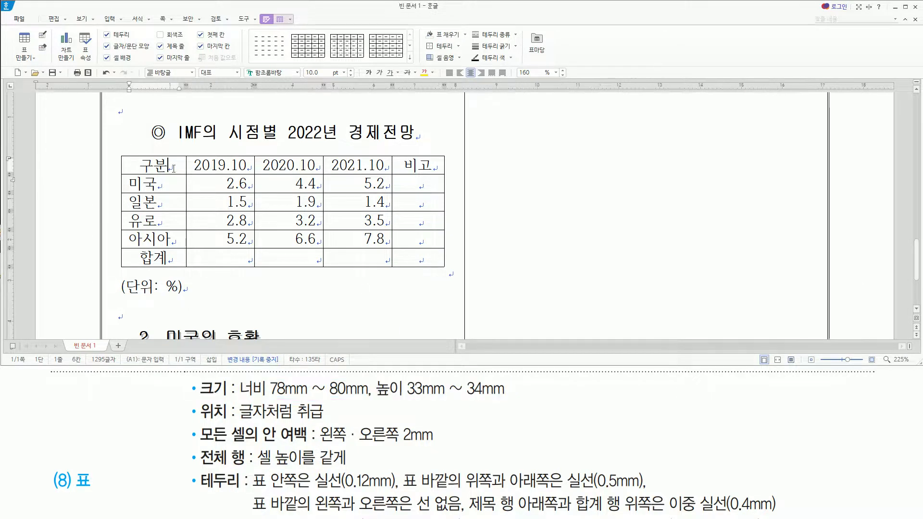
{"action": "left_click_drag", "start_coordinate": [164, 167], "coordinate": [416, 273]}
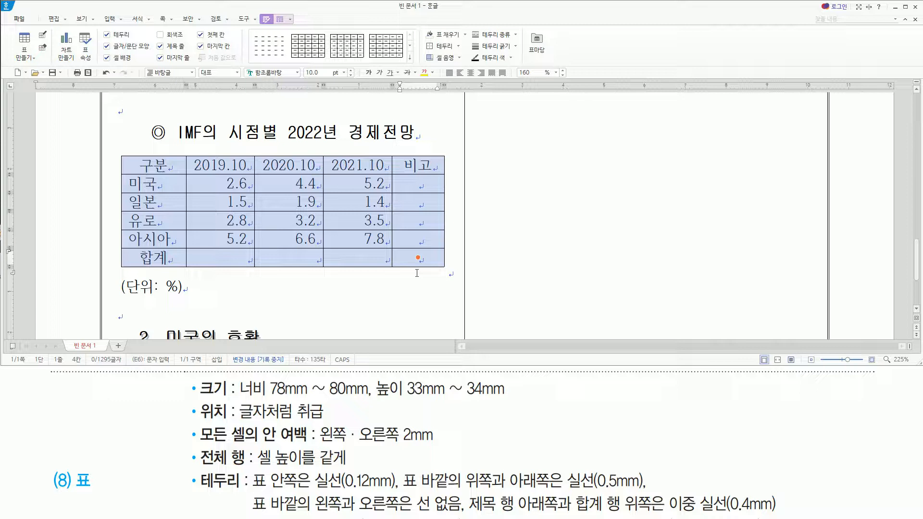
{"action": "key", "text": "ctrl+Down"}
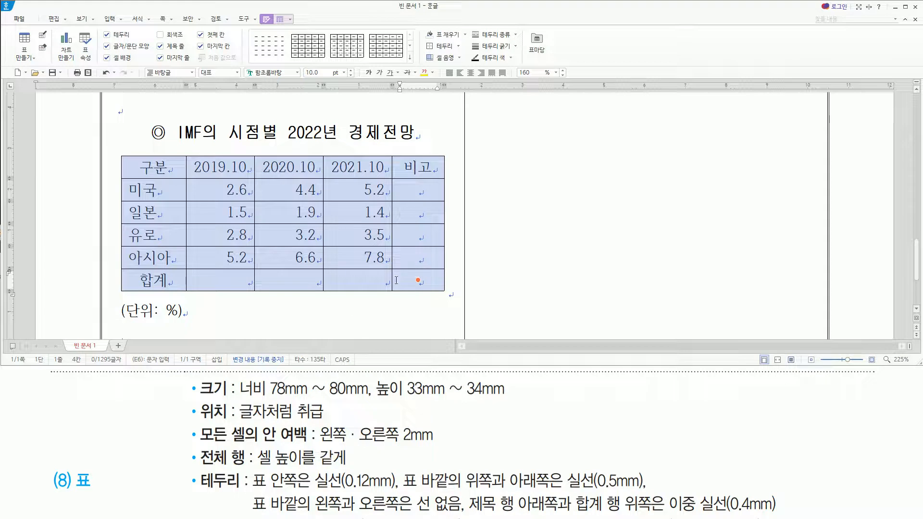
{"action": "left_click_drag", "start_coordinate": [401, 399], "coordinate": [508, 399]}
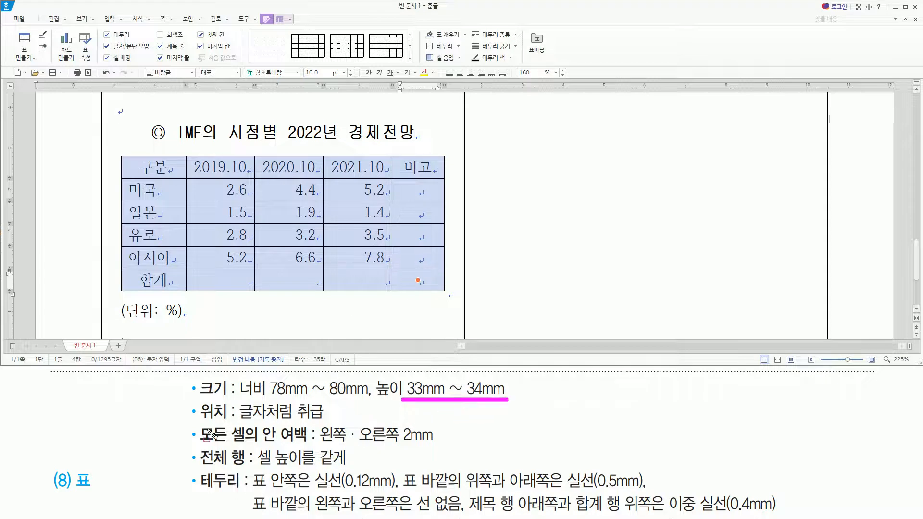
{"action": "mouse_move", "coordinate": [240, 423]}
{"action": "left_mouse_down"}
{"action": "mouse_move", "coordinate": [327, 423]}
{"action": "mouse_move", "coordinate": [324, 401]}
{"action": "left_mouse_up"}
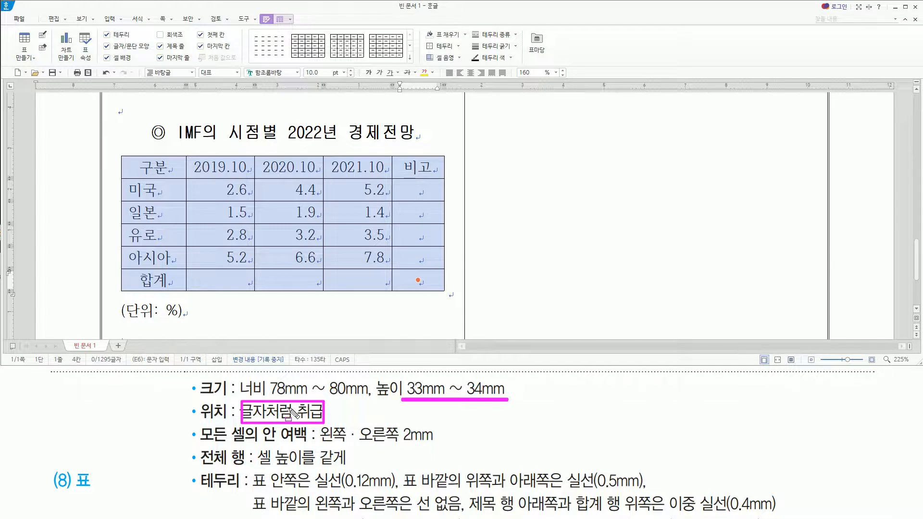
{"action": "key", "text": "Escape"}
Open the selected table's properties (표/셀 속성) and set the inner margins of all cells (모든 셀의 안 여백) to 2 mm for 왼쪽 and 오른쪽.
{"action": "mouse_move", "coordinate": [200, 424]}
{"action": "left_mouse_down"}
{"action": "mouse_move", "coordinate": [205, 433]}
{"action": "mouse_move", "coordinate": [260, 445]}
{"action": "mouse_move", "coordinate": [432, 446]}
{"action": "left_mouse_up"}
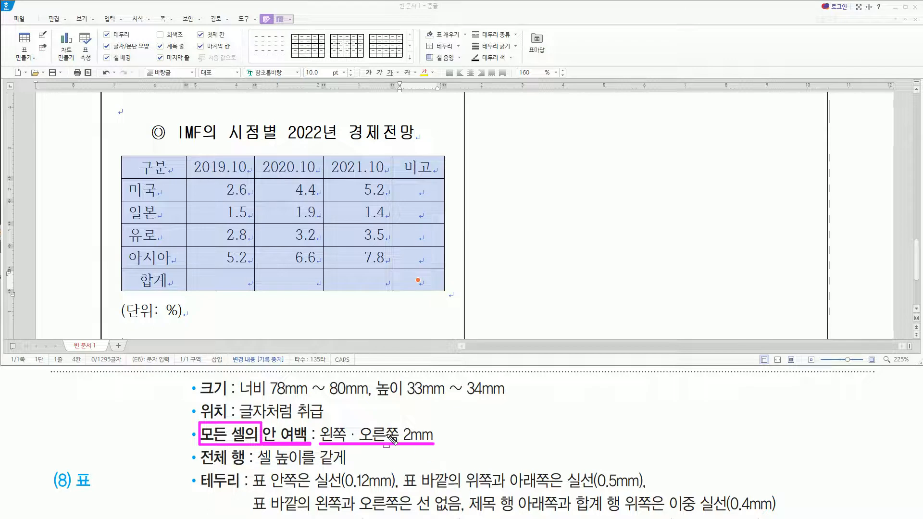
{"action": "key", "text": "Escape"}
{"action": "left_click", "coordinate": [320, 10]}
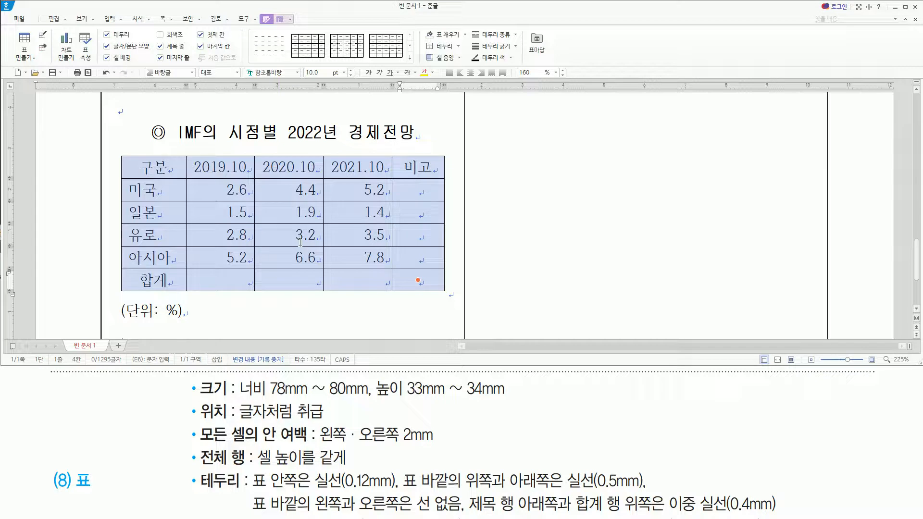
{"action": "key", "text": "p"}
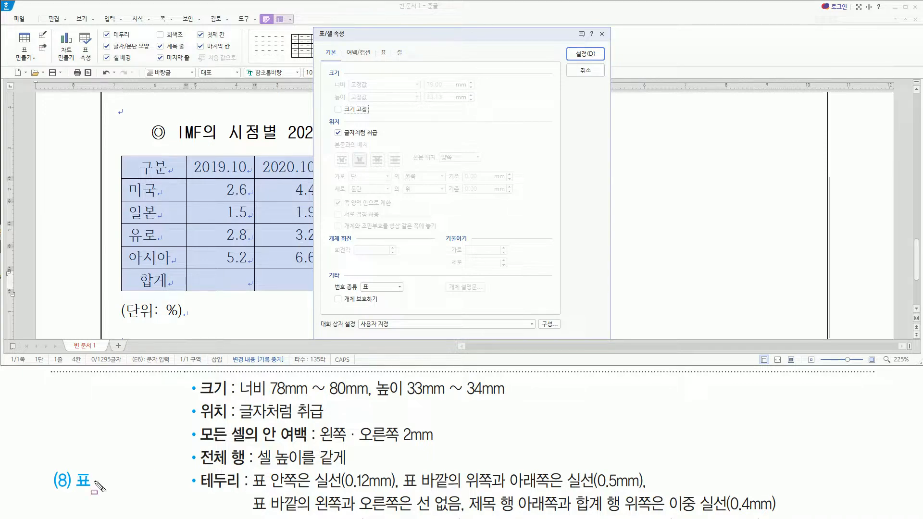
{"action": "left_click_drag", "start_coordinate": [259, 423], "coordinate": [312, 446]}
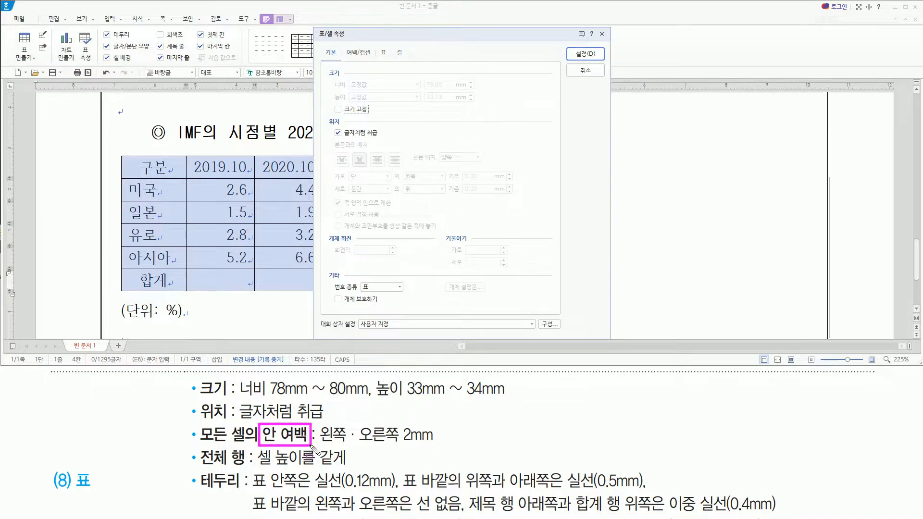
{"action": "left_click_drag", "start_coordinate": [375, 42], "coordinate": [390, 64]}
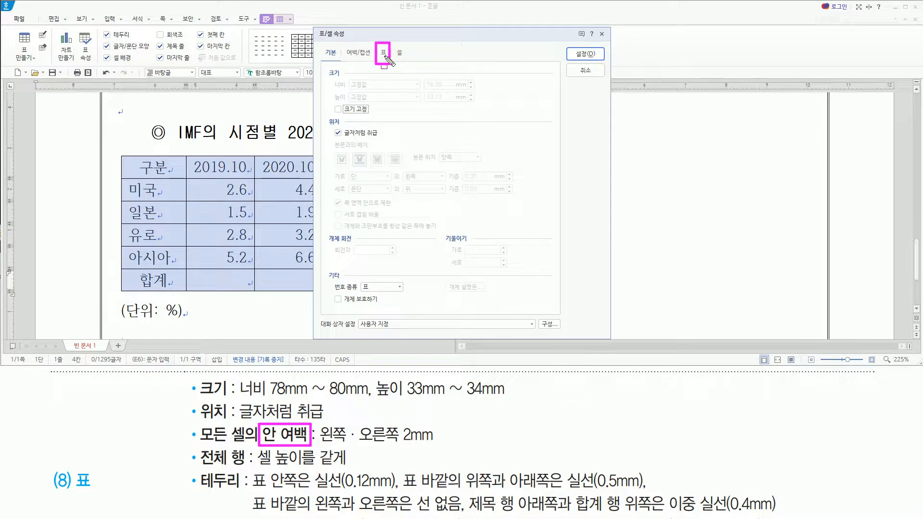
{"action": "left_click", "coordinate": [384, 55]}
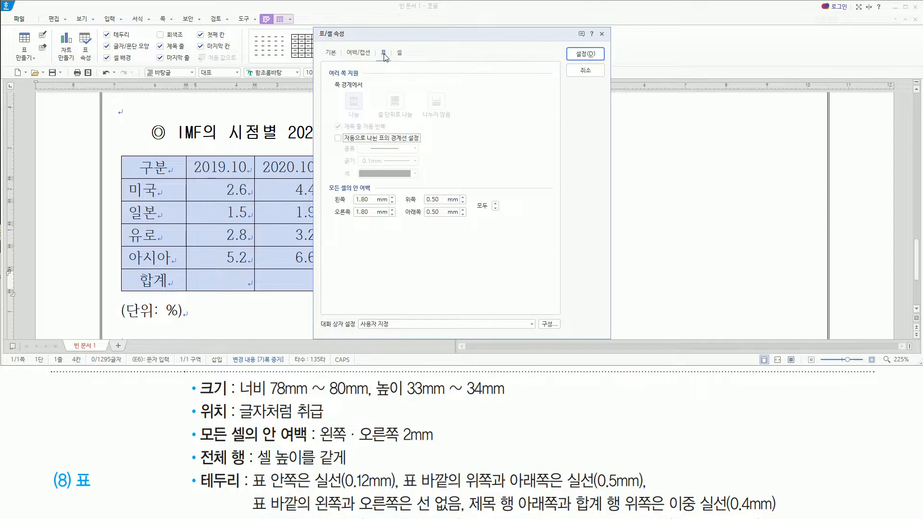
{"action": "mouse_move", "coordinate": [325, 180]}
{"action": "left_mouse_down"}
{"action": "mouse_move", "coordinate": [376, 191]}
{"action": "mouse_move", "coordinate": [395, 230]}
{"action": "mouse_move", "coordinate": [509, 232]}
{"action": "left_mouse_up"}
{"action": "left_click_drag", "start_coordinate": [319, 445], "coordinate": [442, 445]}
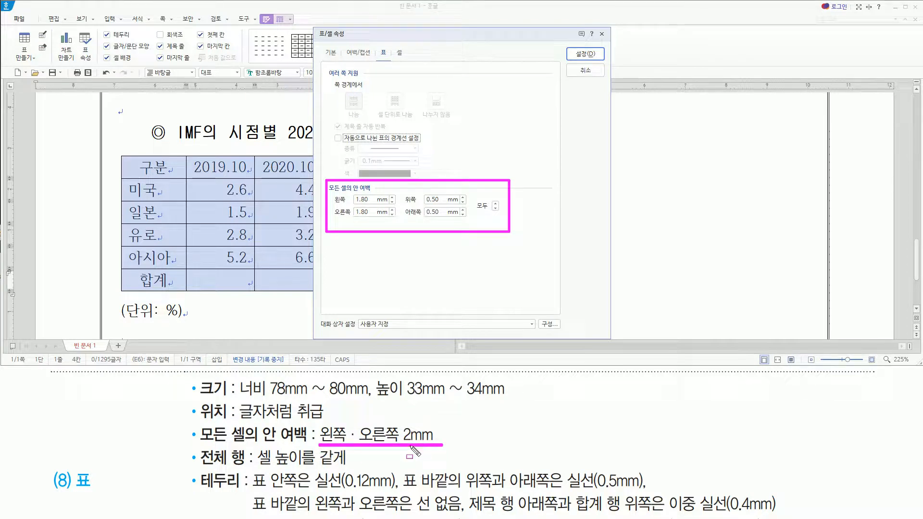
{"action": "mouse_move", "coordinate": [332, 193]}
{"action": "left_mouse_down"}
{"action": "mouse_move", "coordinate": [393, 222]}
{"action": "mouse_move", "coordinate": [339, 201]}
{"action": "left_mouse_up"}
{"action": "key", "text": "Escape"}
{"action": "type", "text": "2"}
{"action": "key", "text": "Tab"}
{"action": "type", "text": "2"}
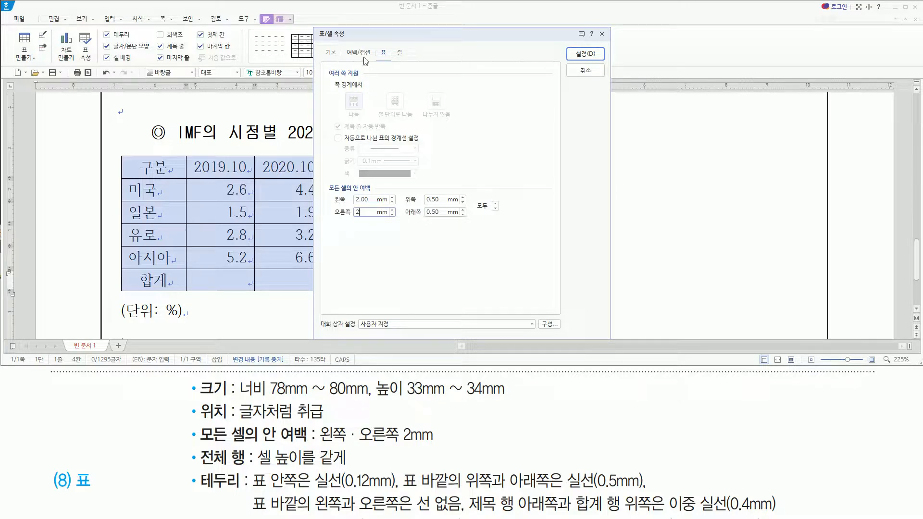
Set the table's caption (캡션) position to above the table and apply the table properties.
{"action": "left_click_drag", "start_coordinate": [343, 43], "coordinate": [376, 66]}
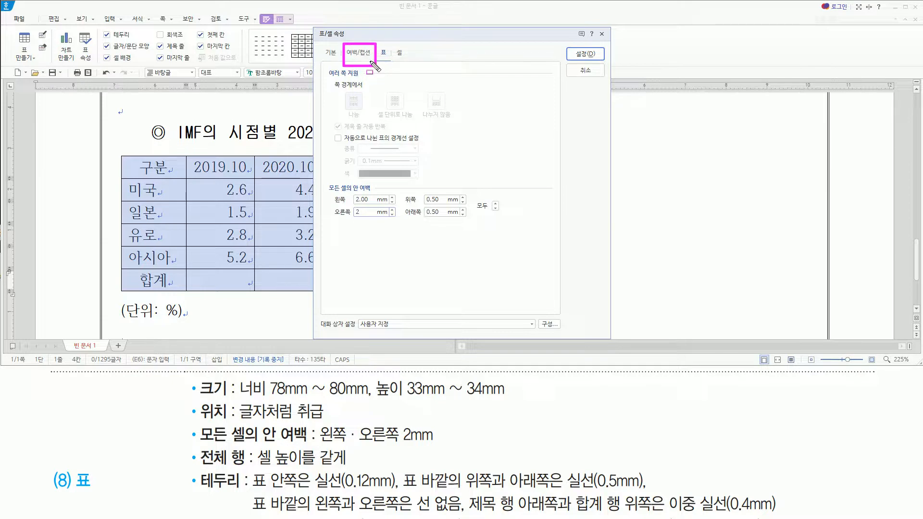
{"action": "key", "text": "Escape"}
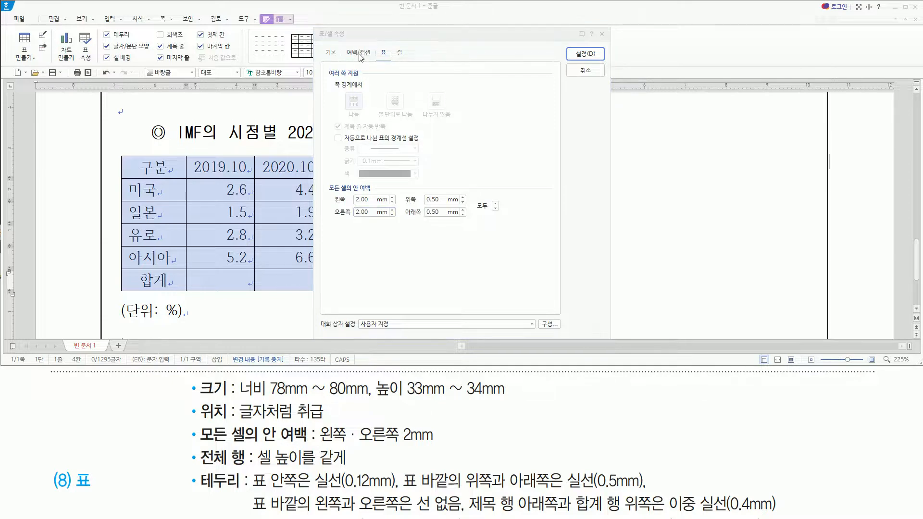
{"action": "left_click", "coordinate": [358, 53]}
{"action": "key", "text": "ctrl+2"}
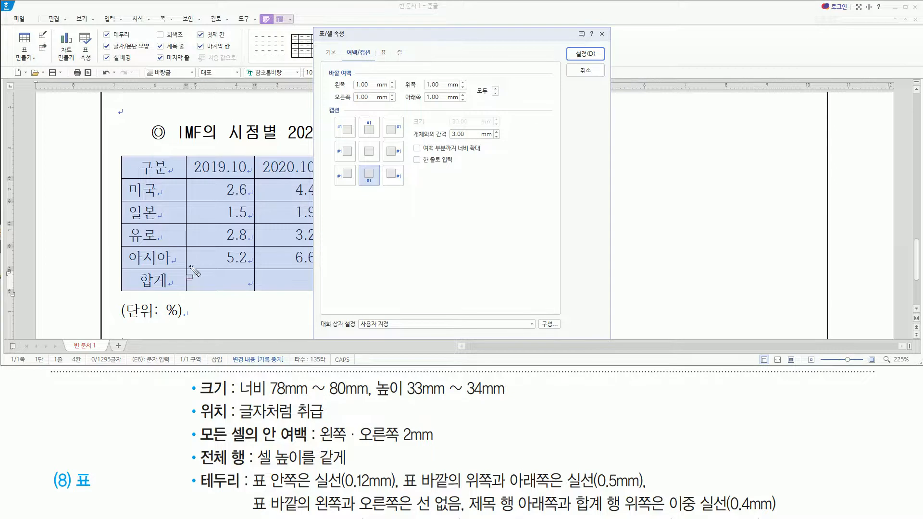
{"action": "mouse_move", "coordinate": [115, 303]}
{"action": "left_mouse_down"}
{"action": "mouse_move", "coordinate": [198, 330]}
{"action": "mouse_move", "coordinate": [188, 322]}
{"action": "left_mouse_up"}
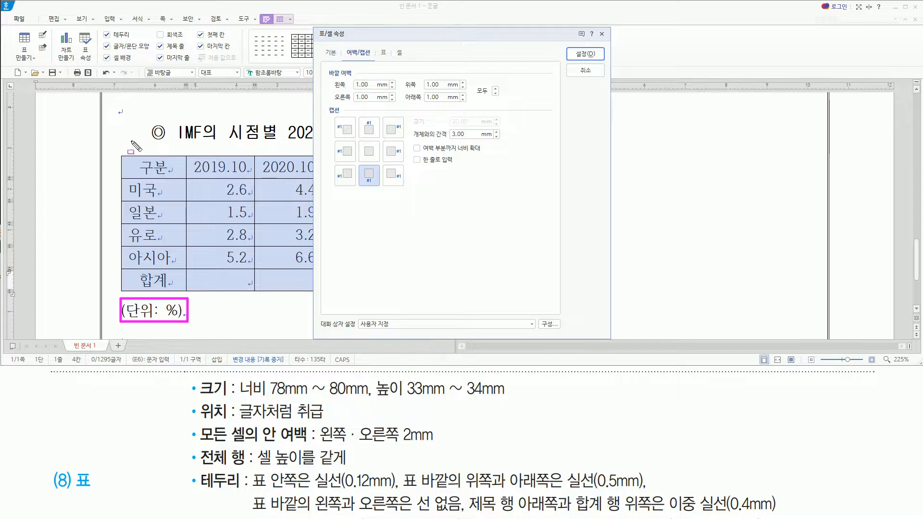
{"action": "left_click_drag", "start_coordinate": [129, 141], "coordinate": [189, 153]}
{"action": "left_click_drag", "start_coordinate": [322, 100], "coordinate": [380, 138]}
{"action": "key", "text": "Escape"}
{"action": "left_click", "coordinate": [371, 130]}
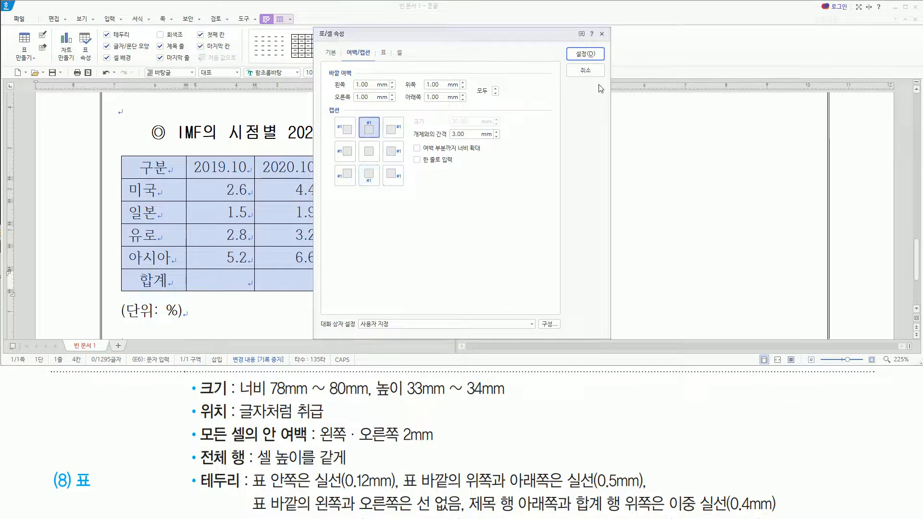
{"action": "left_click", "coordinate": [584, 54]}
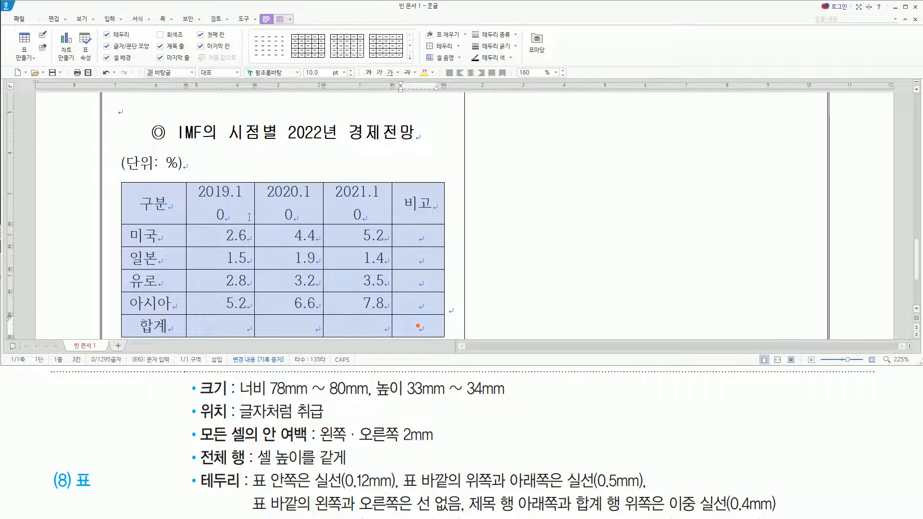
{"action": "key", "text": "ctrl+z"}
{"action": "mouse_move", "coordinate": [200, 445]}
{"action": "left_mouse_down"}
{"action": "mouse_move", "coordinate": [436, 445]}
{"action": "mouse_move", "coordinate": [436, 424]}
{"action": "left_mouse_up"}
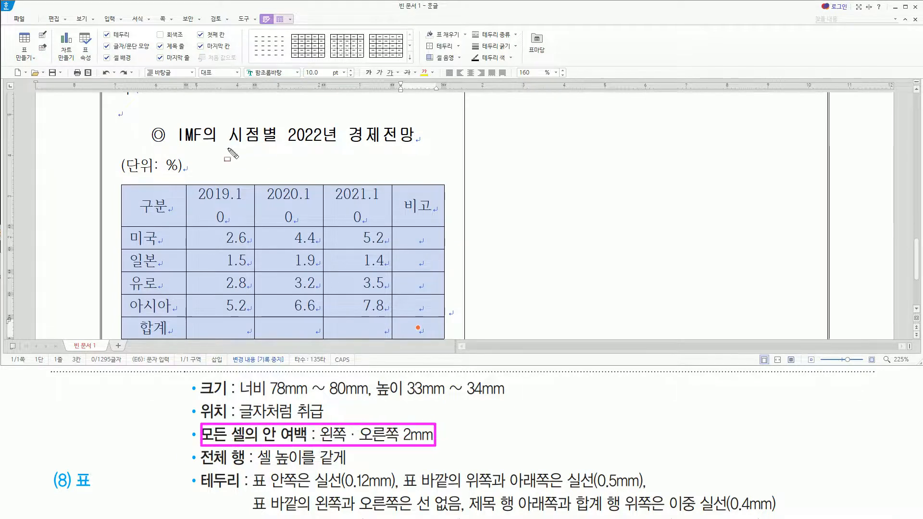
{"action": "left_click_drag", "start_coordinate": [206, 187], "coordinate": [244, 221]}
{"action": "left_click_drag", "start_coordinate": [281, 188], "coordinate": [313, 221]}
{"action": "left_click_drag", "start_coordinate": [349, 189], "coordinate": [383, 226]}
{"action": "left_click", "coordinate": [288, 238]}
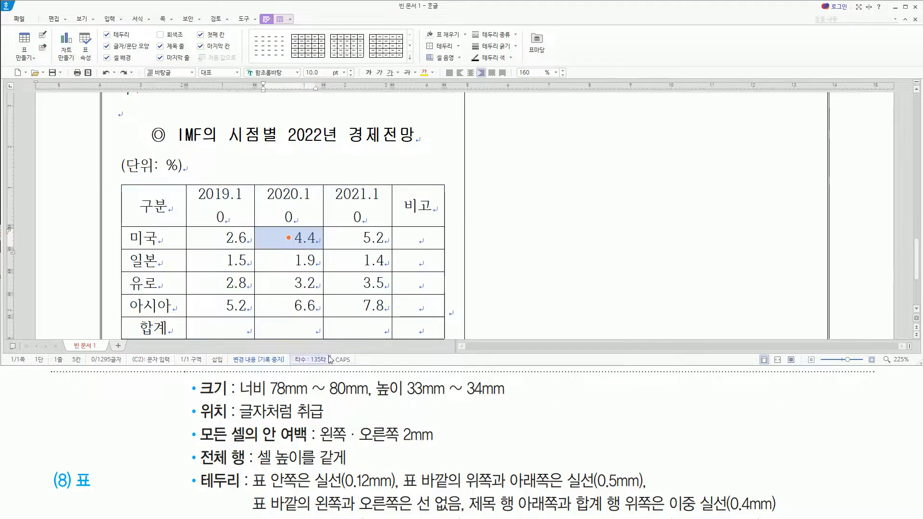
{"action": "mouse_move", "coordinate": [200, 443]}
{"action": "left_mouse_down"}
{"action": "mouse_move", "coordinate": [351, 479]}
{"action": "mouse_move", "coordinate": [354, 470]}
{"action": "left_mouse_up"}
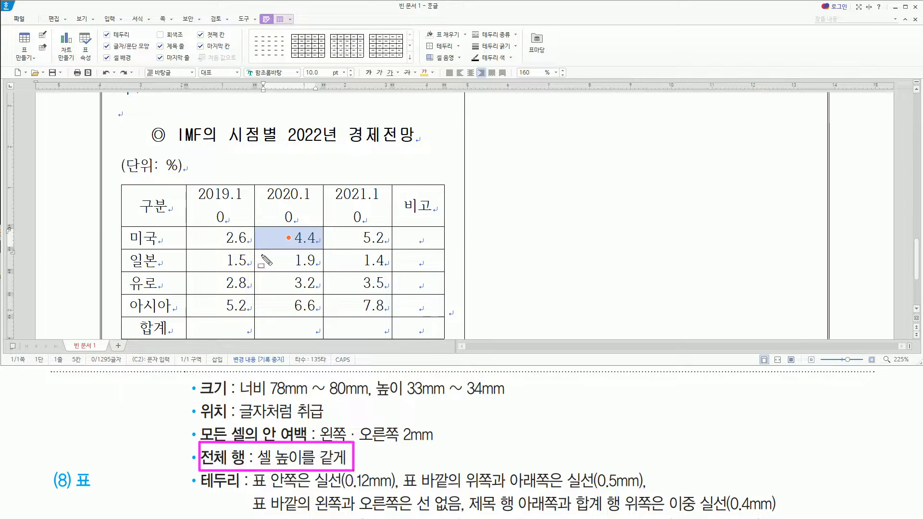
{"action": "left_click_drag", "start_coordinate": [206, 190], "coordinate": [375, 224]}
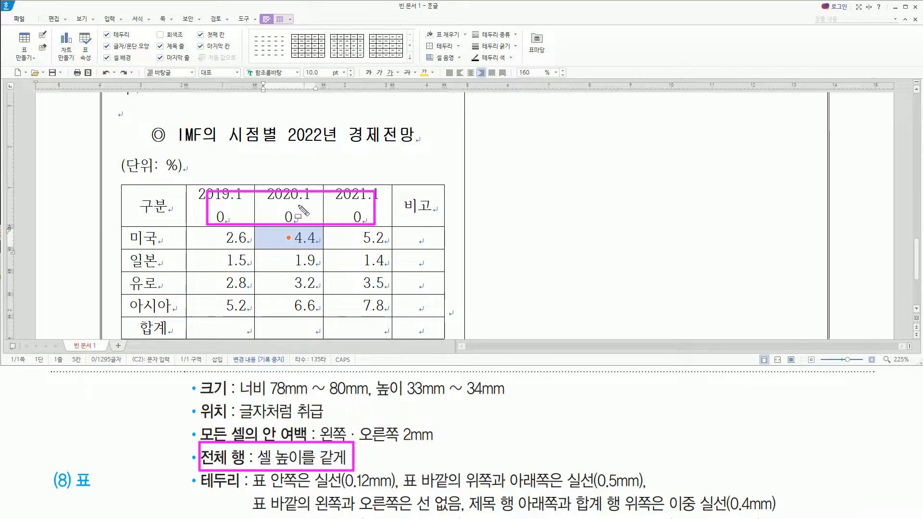
{"action": "key", "text": "Escape"}
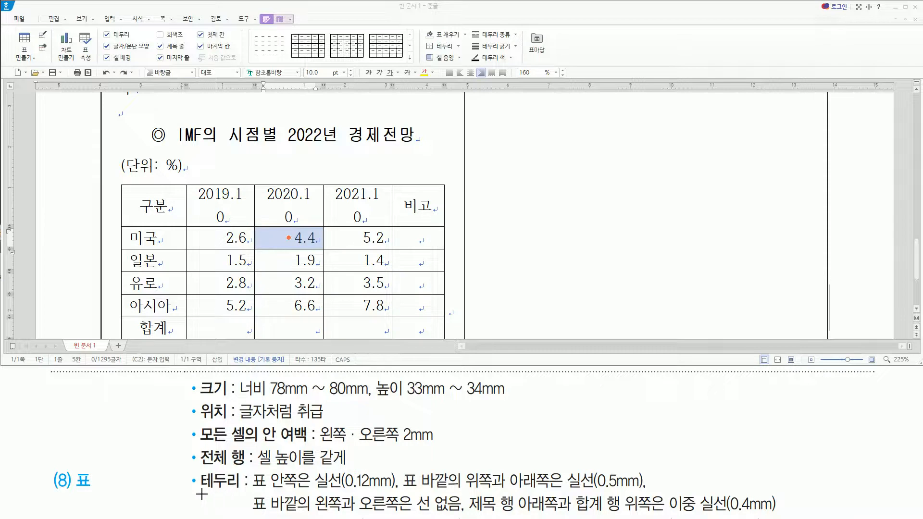
{"action": "left_click_drag", "start_coordinate": [200, 487], "coordinate": [394, 491]}
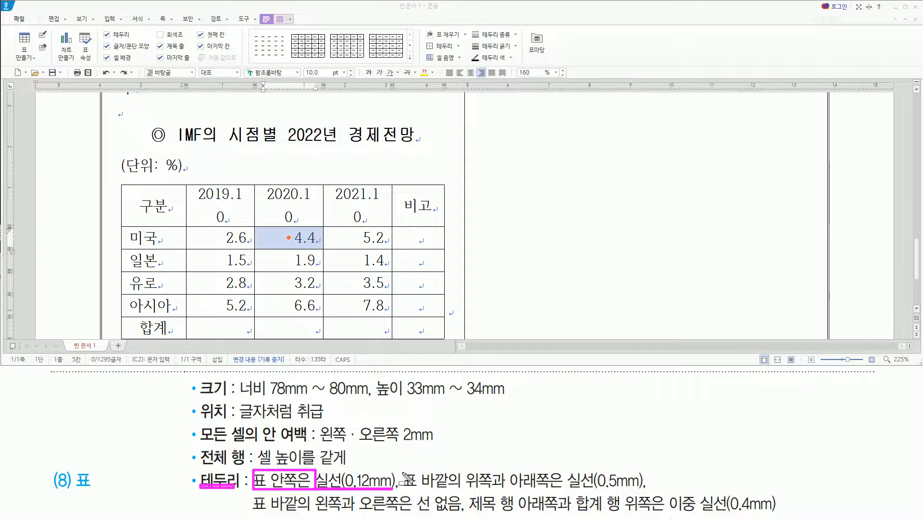
{"action": "key", "text": "e"}
{"action": "mouse_move", "coordinate": [402, 469]}
{"action": "left_mouse_down"}
{"action": "mouse_move", "coordinate": [448, 495]}
{"action": "mouse_move", "coordinate": [549, 490]}
{"action": "left_mouse_up"}
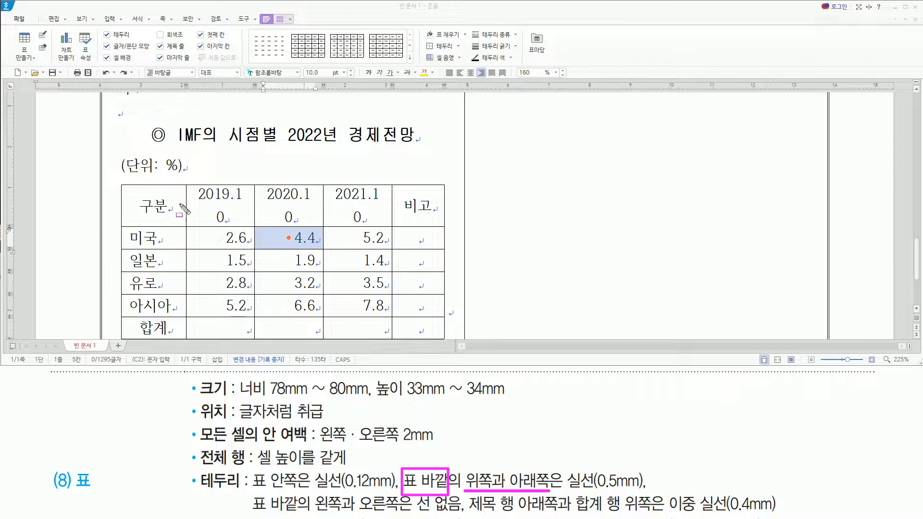
{"action": "key", "text": "Escape"}
Select all cells of the IMF table, from the 구분 heading to the last cell of the 합계 row.
{"action": "mouse_move", "coordinate": [140, 193]}
{"action": "left_mouse_down"}
{"action": "mouse_move", "coordinate": [366, 284]}
{"action": "mouse_move", "coordinate": [418, 328]}
{"action": "left_mouse_up"}
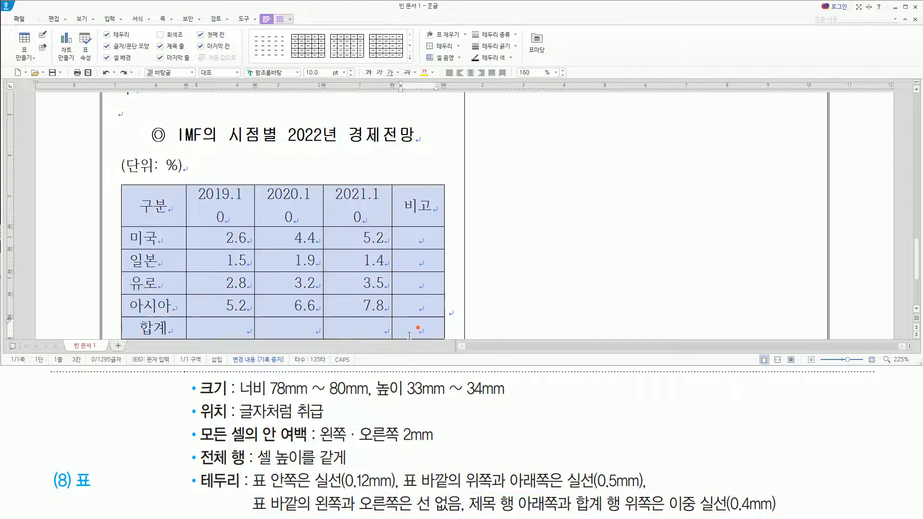
{"action": "left_click", "coordinate": [916, 310]}
{"action": "left_click_drag", "start_coordinate": [137, 164], "coordinate": [427, 164]}
{"action": "left_click_drag", "start_coordinate": [136, 318], "coordinate": [408, 318]}
{"action": "left_click_drag", "start_coordinate": [566, 466], "coordinate": [648, 490]}
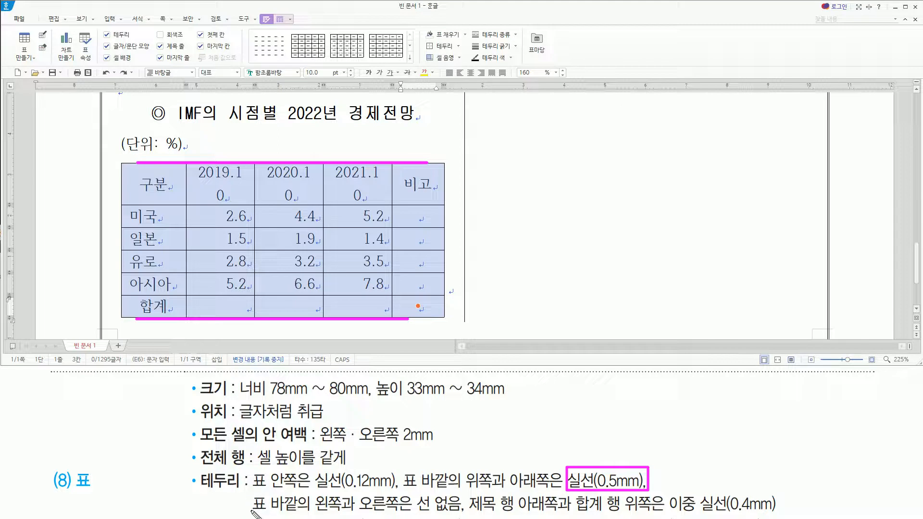
{"action": "left_click_drag", "start_coordinate": [252, 510], "coordinate": [460, 516]}
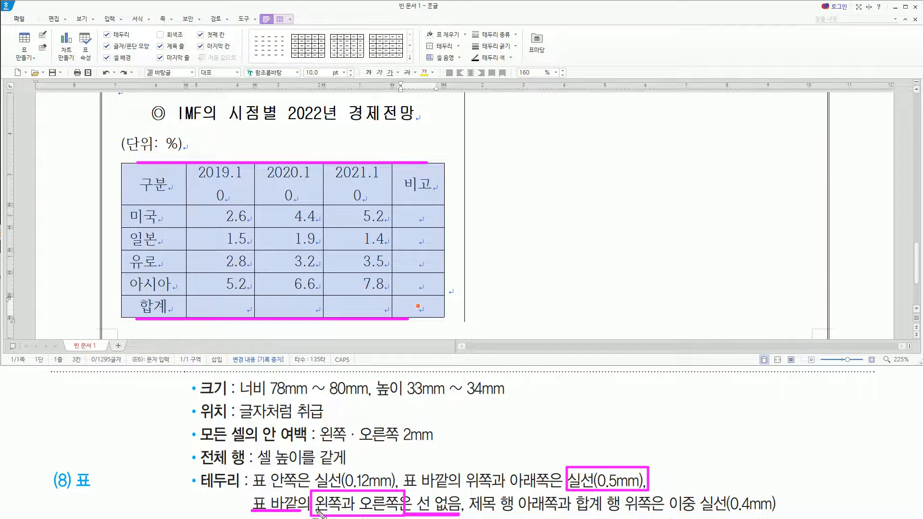
{"action": "left_click_drag", "start_coordinate": [118, 176], "coordinate": [118, 300]}
{"action": "left_click_drag", "start_coordinate": [446, 177], "coordinate": [446, 312]}
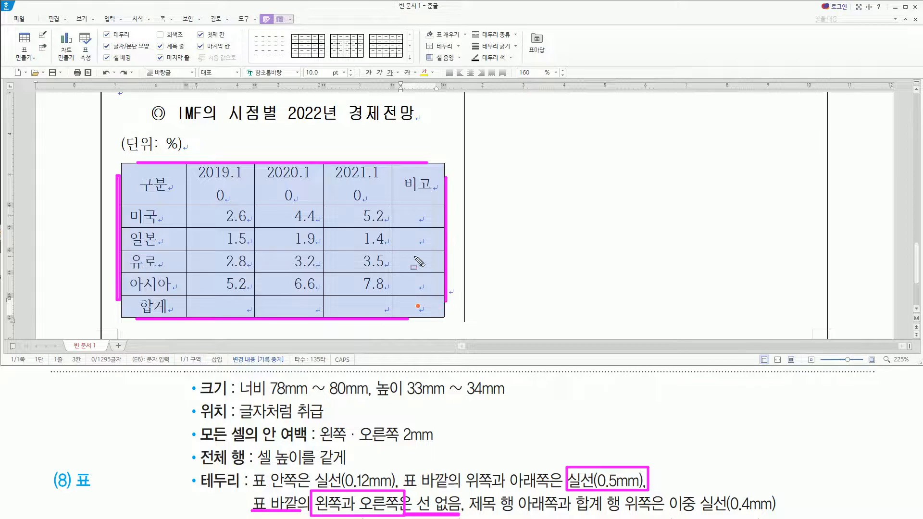
{"action": "left_click_drag", "start_coordinate": [470, 511], "coordinate": [781, 515]}
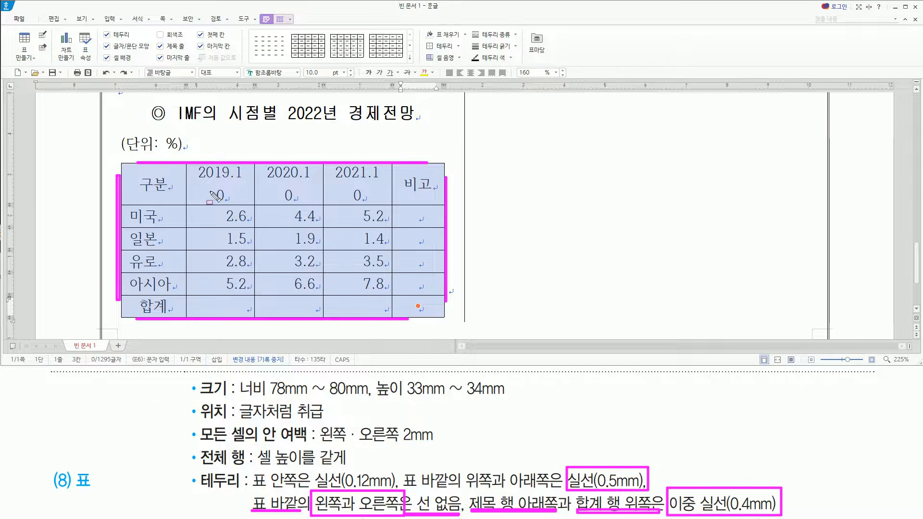
{"action": "left_click_drag", "start_coordinate": [137, 204], "coordinate": [417, 205]}
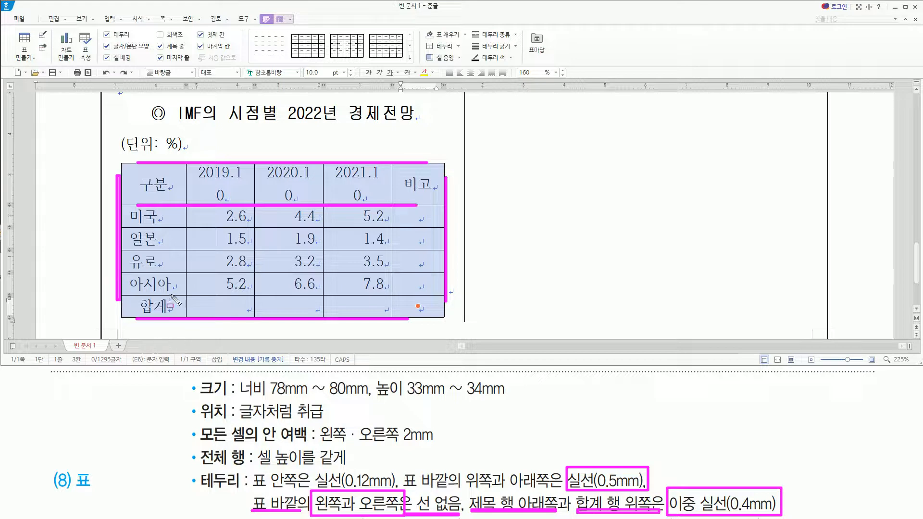
{"action": "left_click_drag", "start_coordinate": [140, 293], "coordinate": [421, 293]}
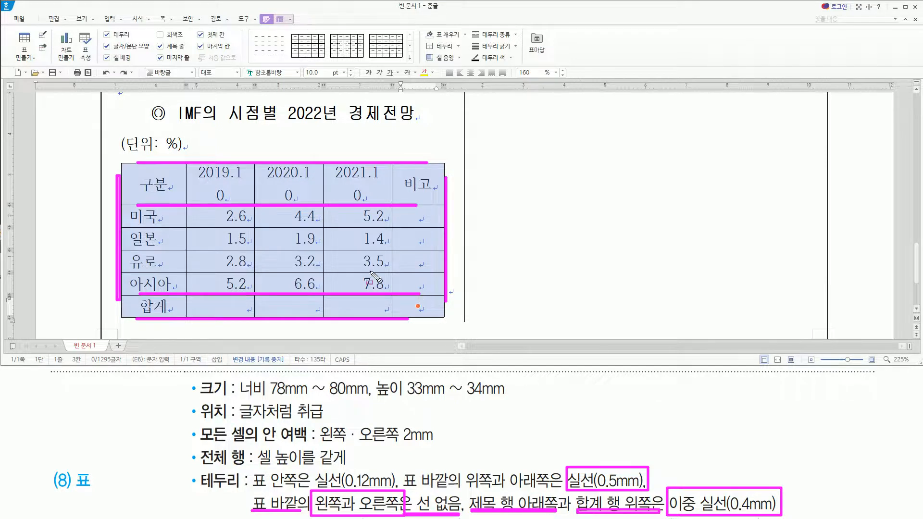
{"action": "key", "text": "Escape"}
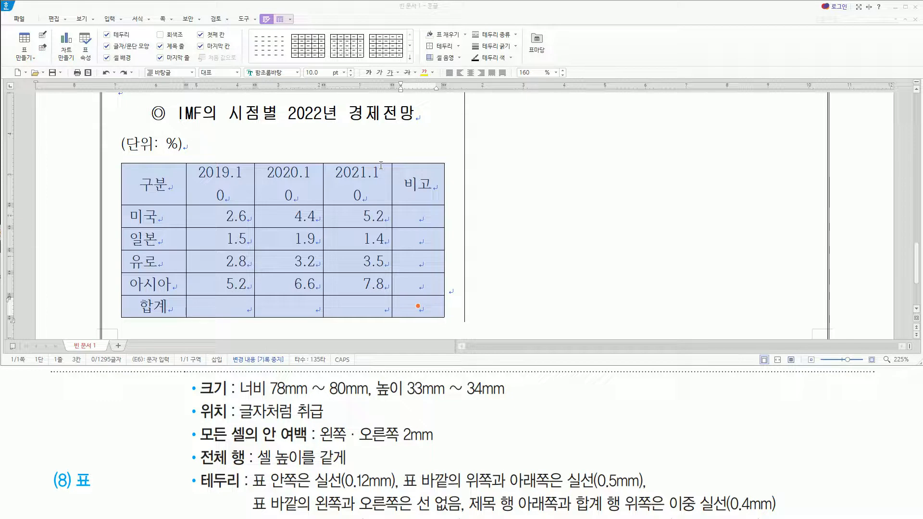
Set the outer top and bottom borders of the selected IMF table cells to a solid line 0.5 mm thick.
{"action": "left_click", "coordinate": [425, 9]}
{"action": "key", "text": "l"}
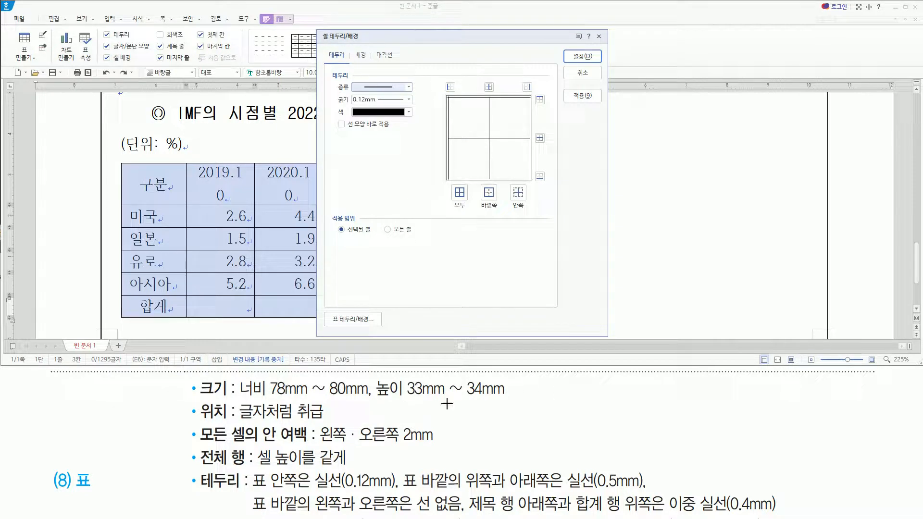
{"action": "left_click_drag", "start_coordinate": [463, 466], "coordinate": [552, 469]}
{"action": "left_click_drag", "start_coordinate": [461, 489], "coordinate": [548, 486]}
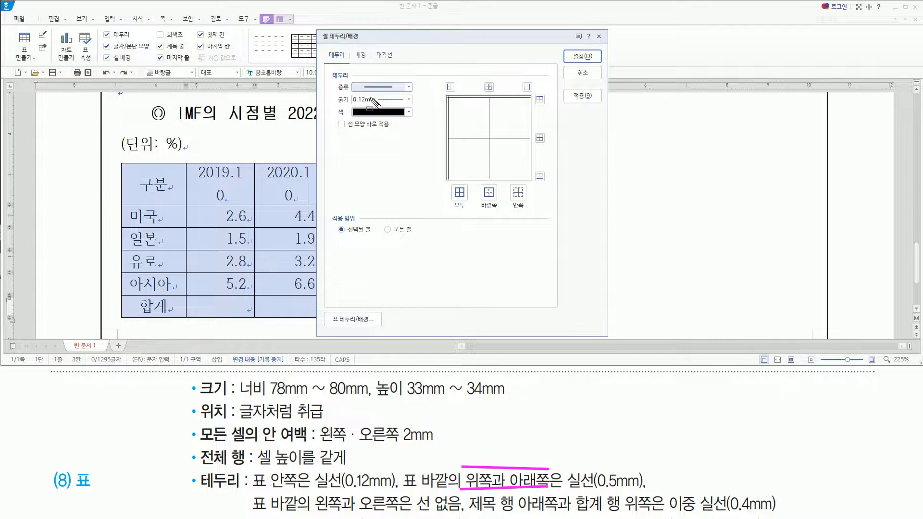
{"action": "mouse_move", "coordinate": [349, 89]}
{"action": "left_mouse_down"}
{"action": "mouse_move", "coordinate": [361, 106]}
{"action": "mouse_move", "coordinate": [410, 110]}
{"action": "left_mouse_up"}
{"action": "key", "text": "Escape"}
{"action": "left_click", "coordinate": [409, 99]}
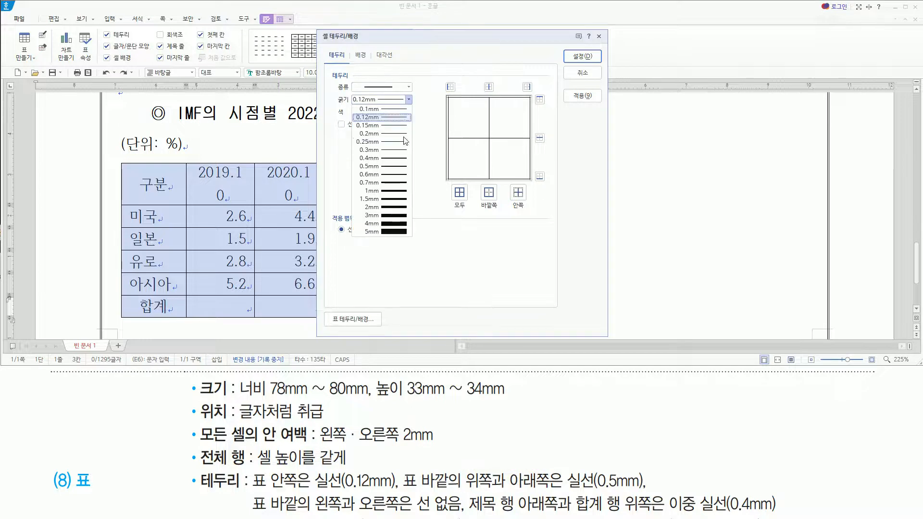
{"action": "left_click", "coordinate": [393, 166]}
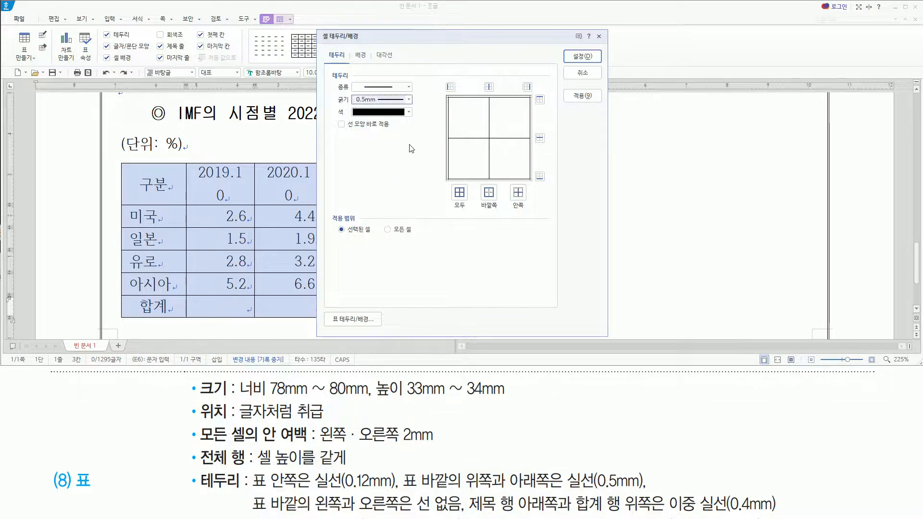
{"action": "mouse_move", "coordinate": [336, 131]}
{"action": "left_mouse_down"}
{"action": "mouse_move", "coordinate": [398, 131]}
{"action": "mouse_move", "coordinate": [395, 118]}
{"action": "left_mouse_up"}
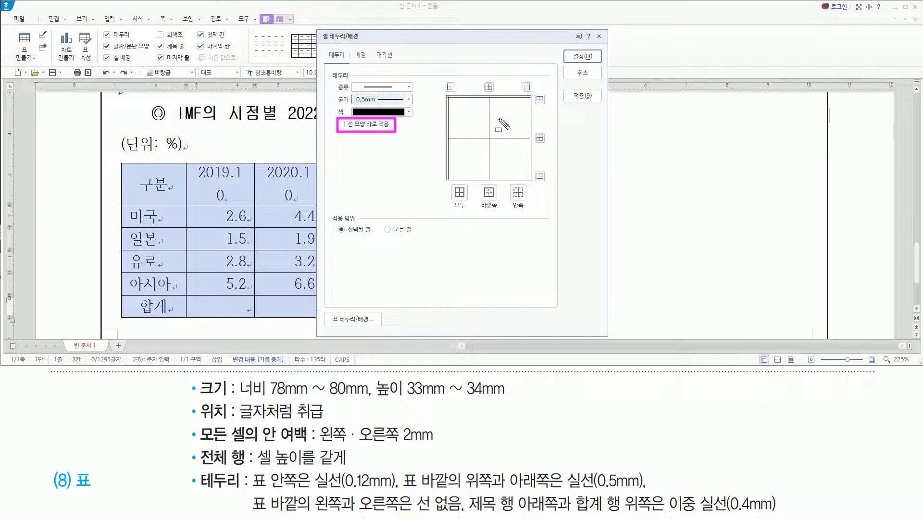
{"action": "key", "text": "Escape"}
{"action": "left_click", "coordinate": [539, 100]}
{"action": "left_click", "coordinate": [539, 177]}
{"action": "left_click_drag", "start_coordinate": [530, 167], "coordinate": [548, 181]}
{"action": "left_click_drag", "start_coordinate": [532, 93], "coordinate": [545, 108]}
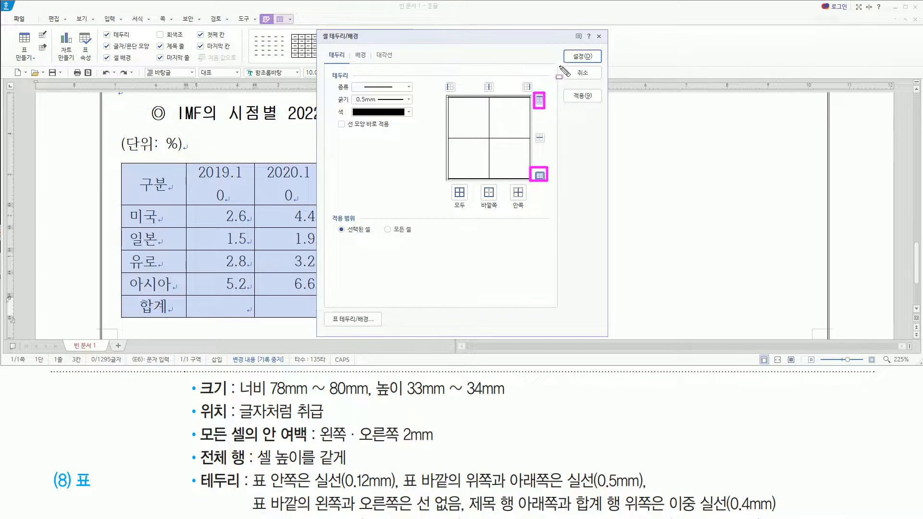
{"action": "key", "text": "Escape"}
{"action": "left_click", "coordinate": [581, 56]}
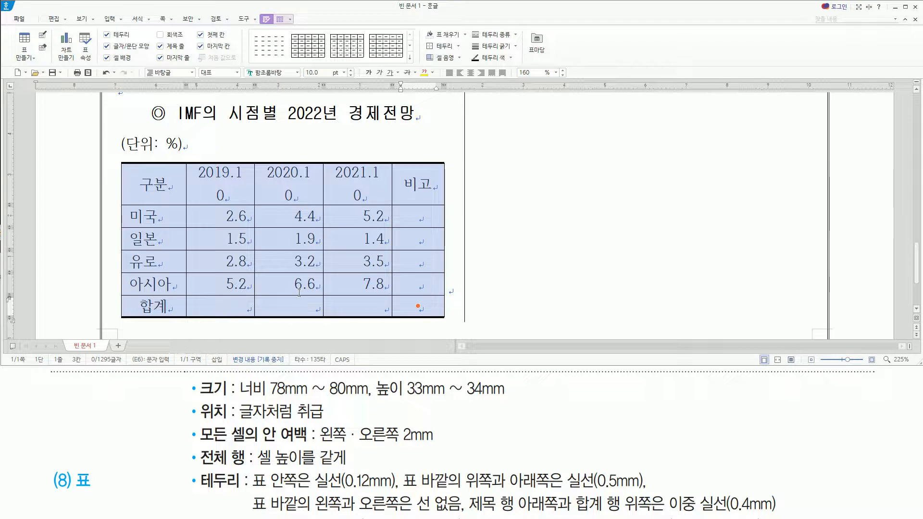
Remove the IMF table's outer left and right borders by applying the line type 없음 to those two sides.
{"action": "key", "text": "l"}
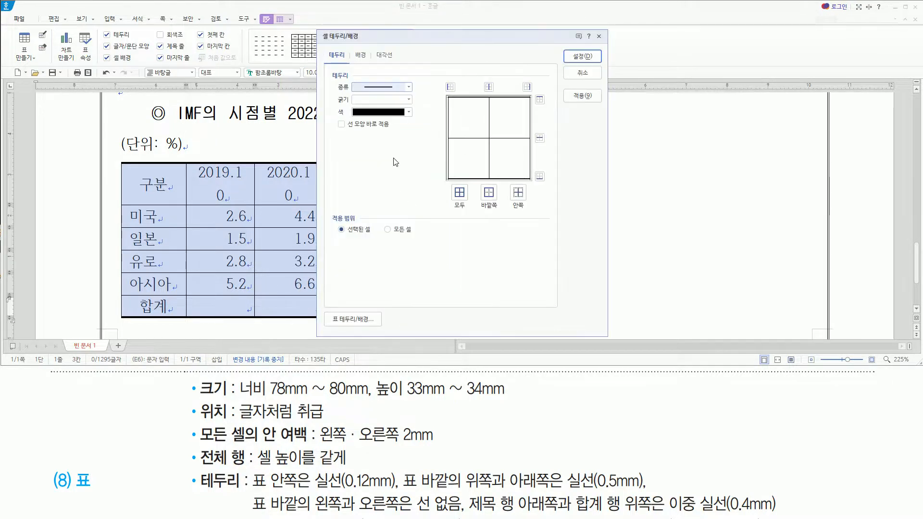
{"action": "left_click", "coordinate": [408, 87]}
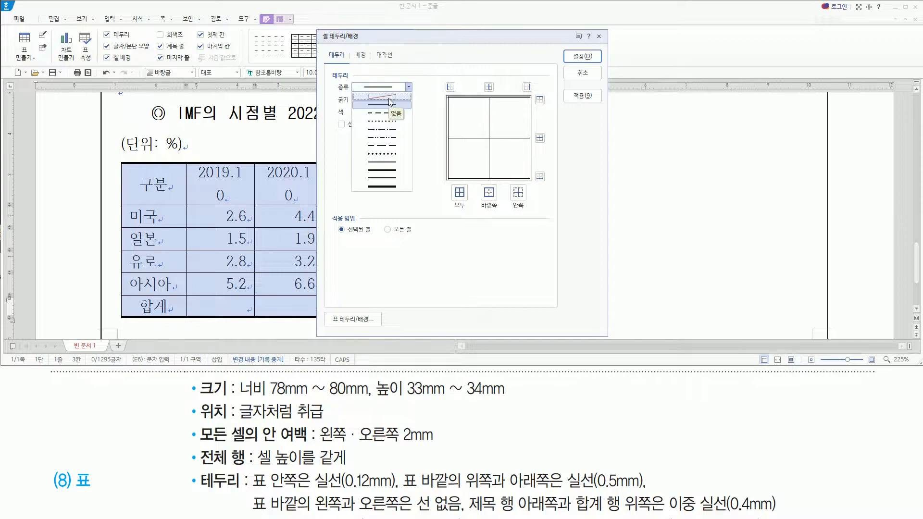
{"action": "left_click", "coordinate": [389, 97]}
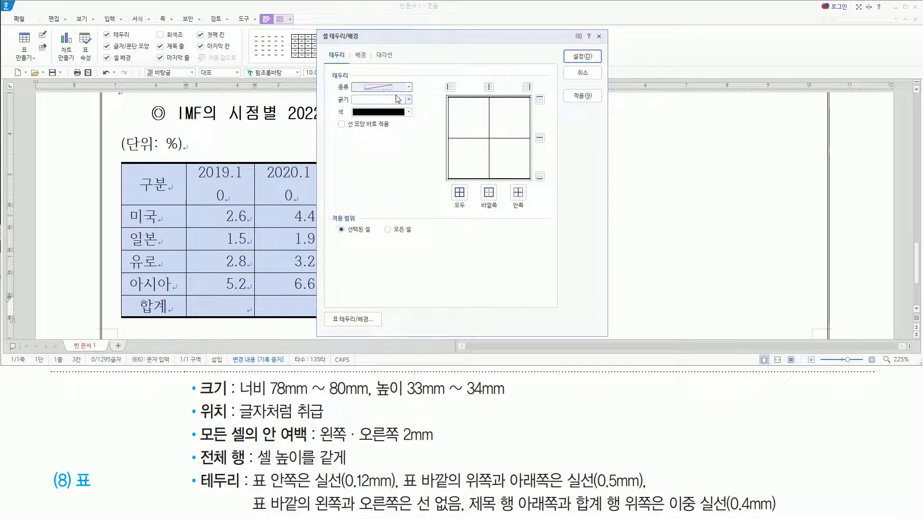
{"action": "left_click", "coordinate": [449, 87]}
{"action": "left_click", "coordinate": [527, 87]}
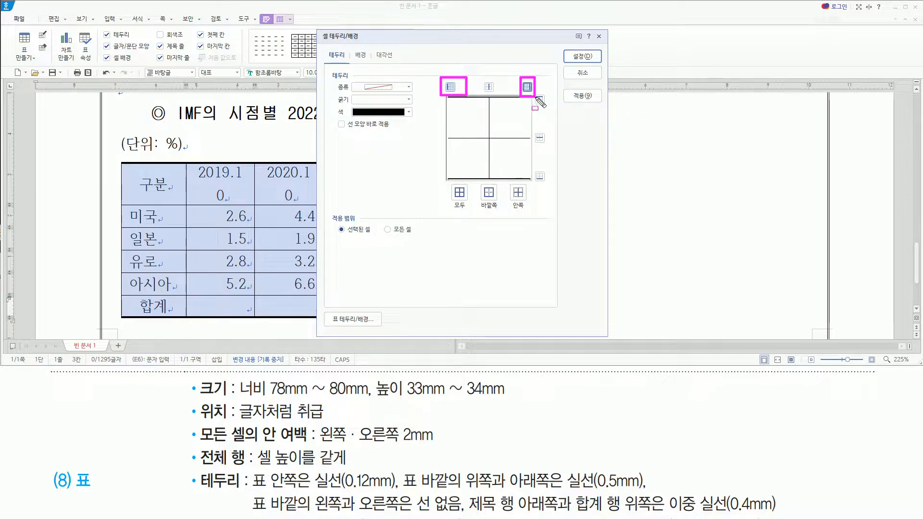
{"action": "left_click", "coordinate": [580, 57]}
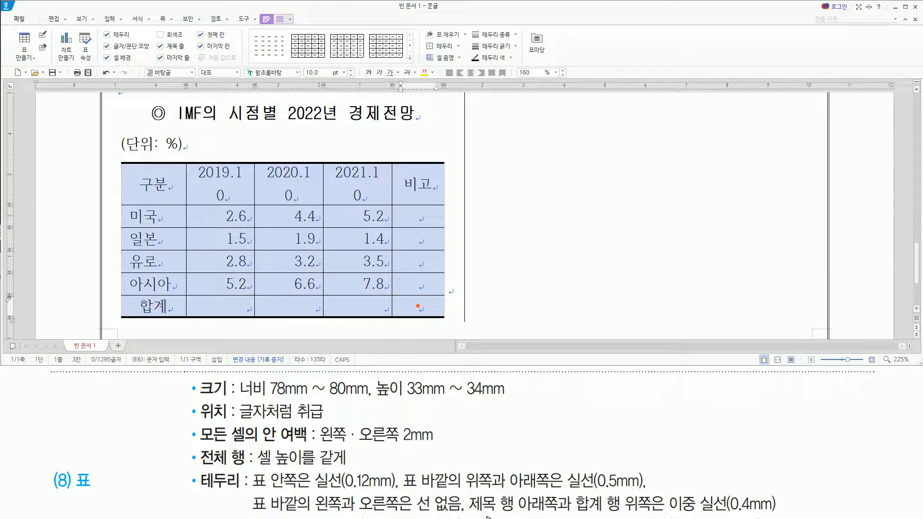
Select the 미국 through 아시아 rows of the IMF table and apply a 0.4 mm double line to the block's top and bottom borders.
{"action": "left_click_drag", "start_coordinate": [468, 513], "coordinate": [657, 514]}
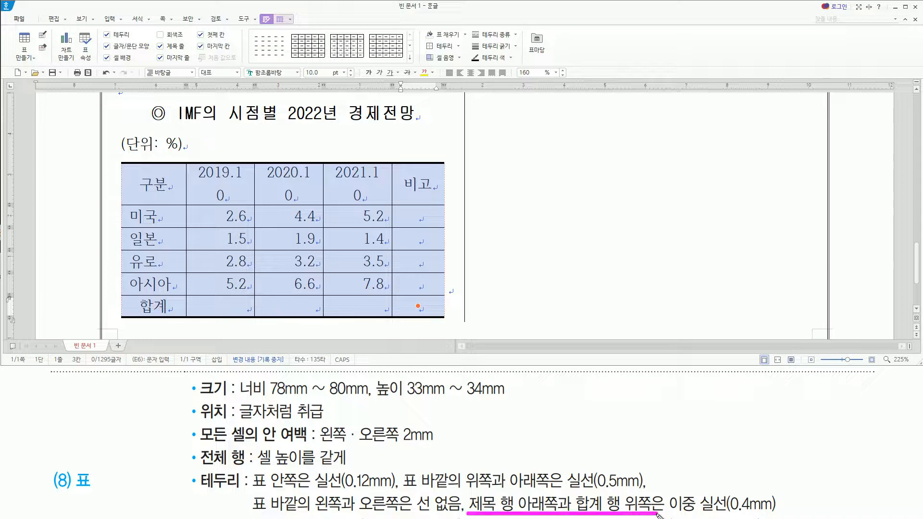
{"action": "key", "text": "Escape"}
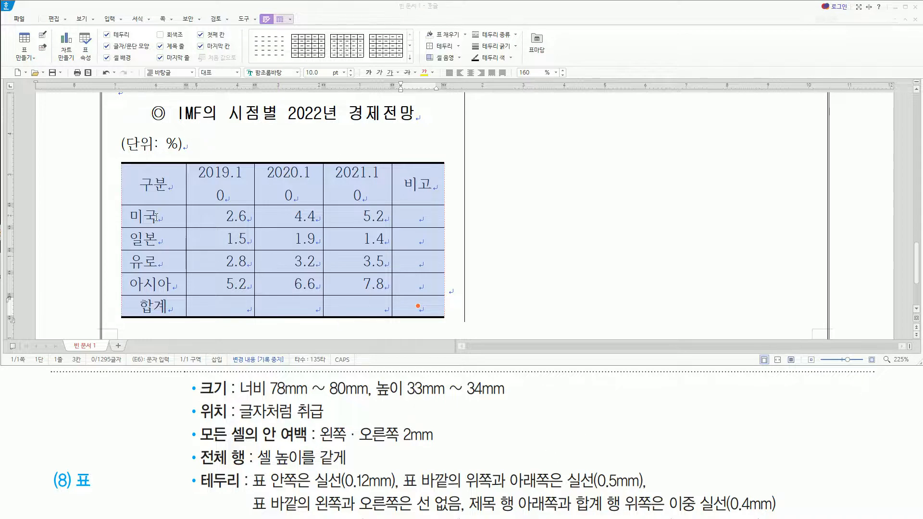
{"action": "left_click", "coordinate": [154, 216]}
{"action": "left_click_drag", "start_coordinate": [169, 214], "coordinate": [419, 280]}
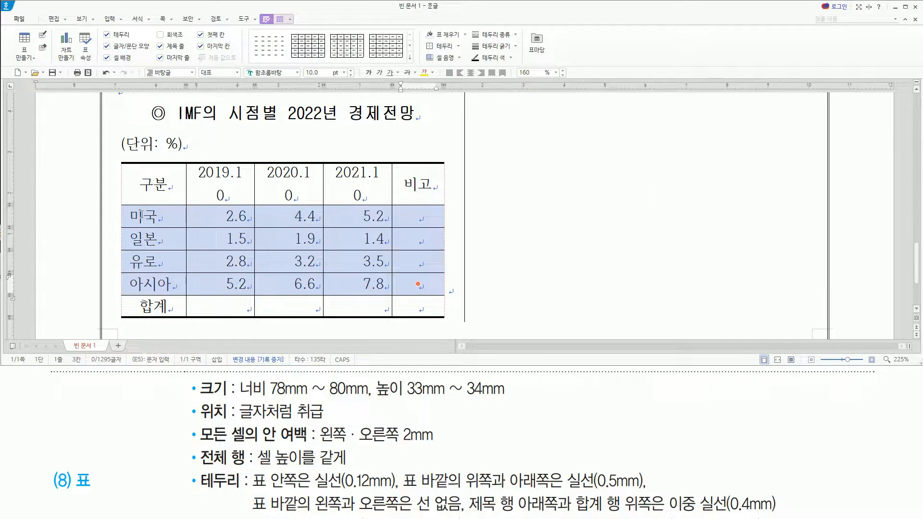
{"action": "left_click_drag", "start_coordinate": [136, 203], "coordinate": [418, 202]}
{"action": "left_click_drag", "start_coordinate": [149, 295], "coordinate": [425, 295]}
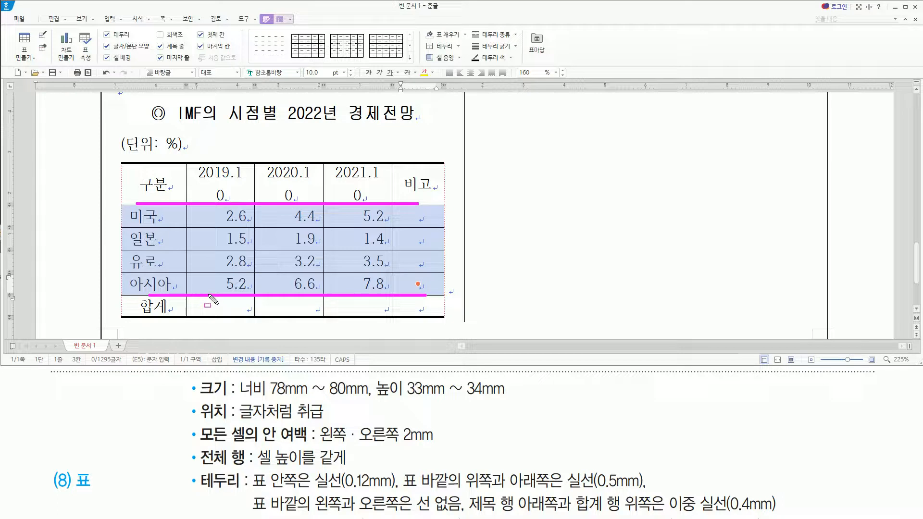
{"action": "left_click", "coordinate": [382, 7]}
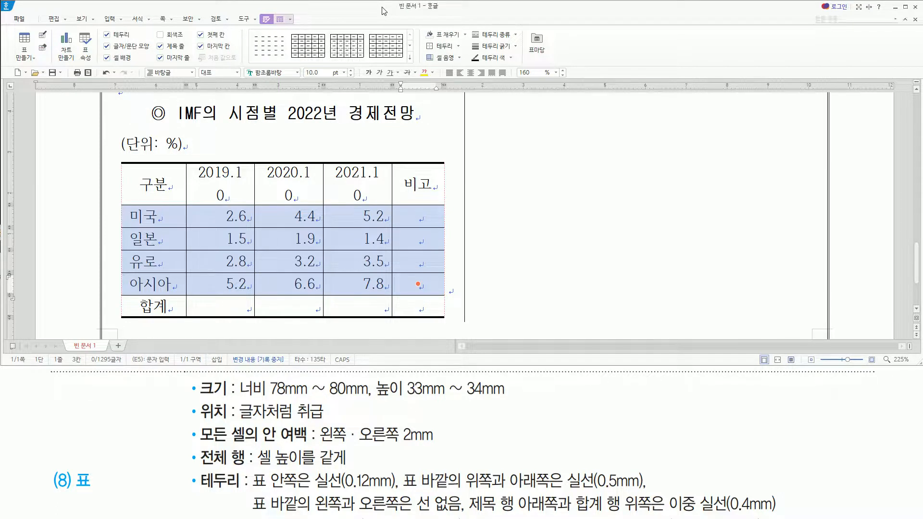
{"action": "key", "text": "l"}
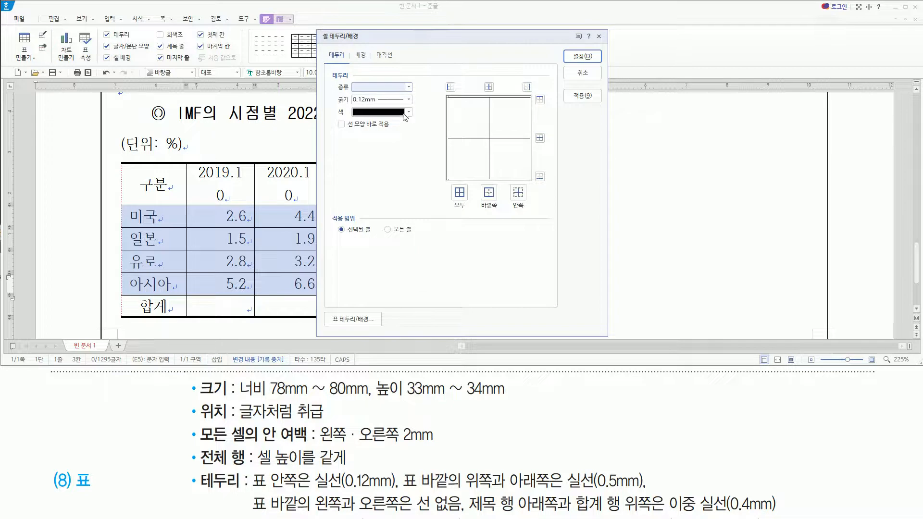
{"action": "left_click", "coordinate": [378, 87]}
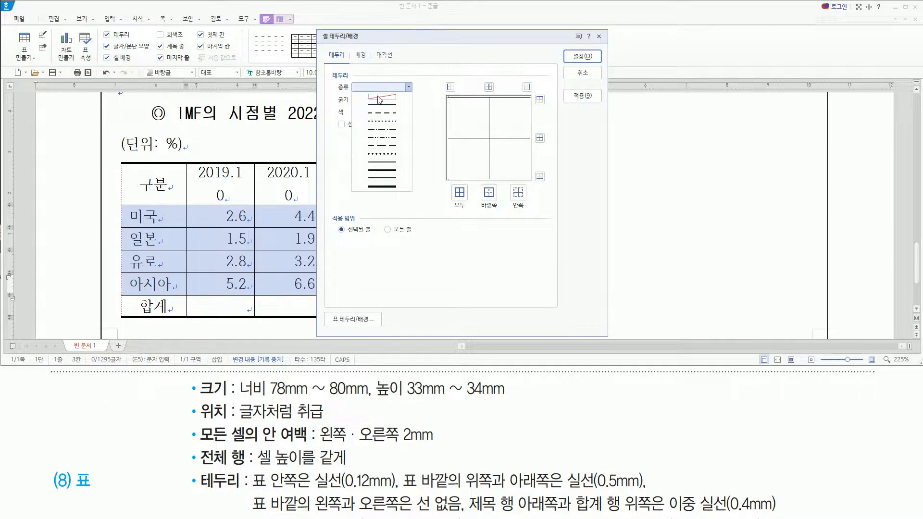
{"action": "left_click", "coordinate": [388, 163]}
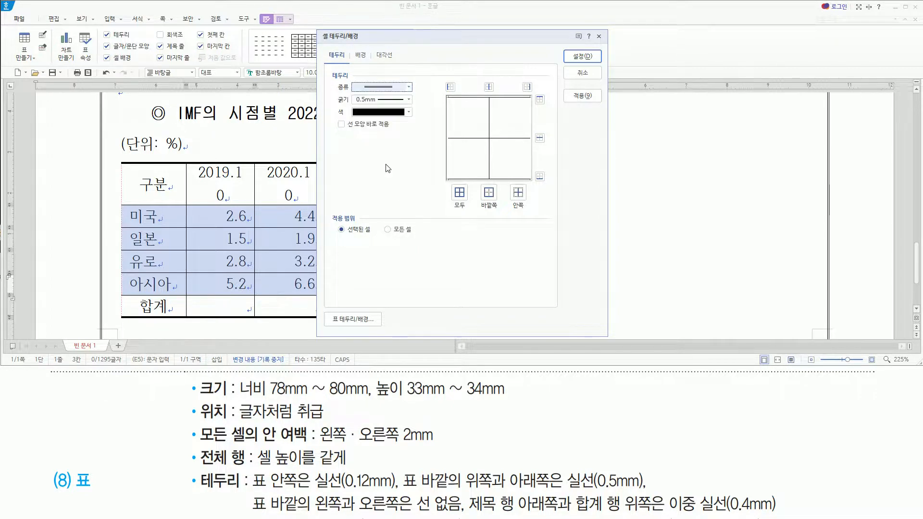
{"action": "mouse_move", "coordinate": [348, 76]}
{"action": "left_mouse_down"}
{"action": "mouse_move", "coordinate": [396, 106]}
{"action": "mouse_move", "coordinate": [421, 108]}
{"action": "left_mouse_up"}
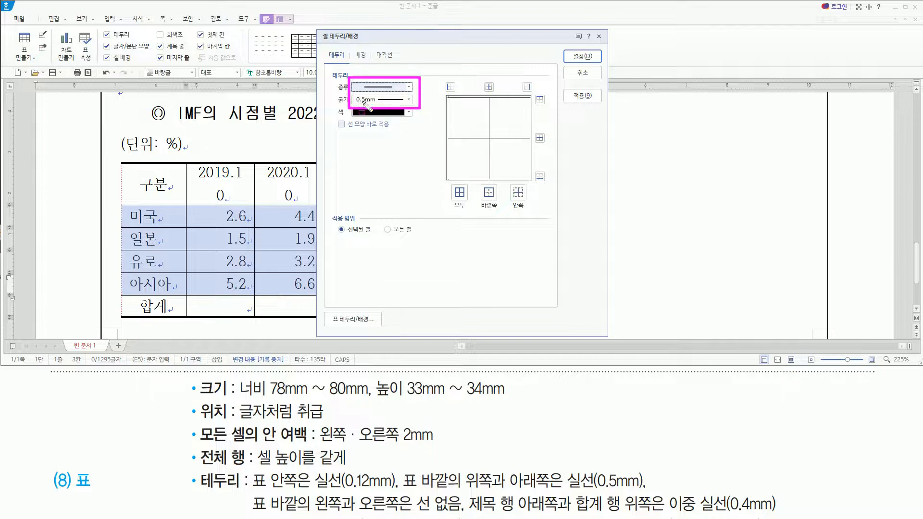
{"action": "left_click_drag", "start_coordinate": [668, 515], "coordinate": [789, 515]}
{"action": "key", "text": "Escape"}
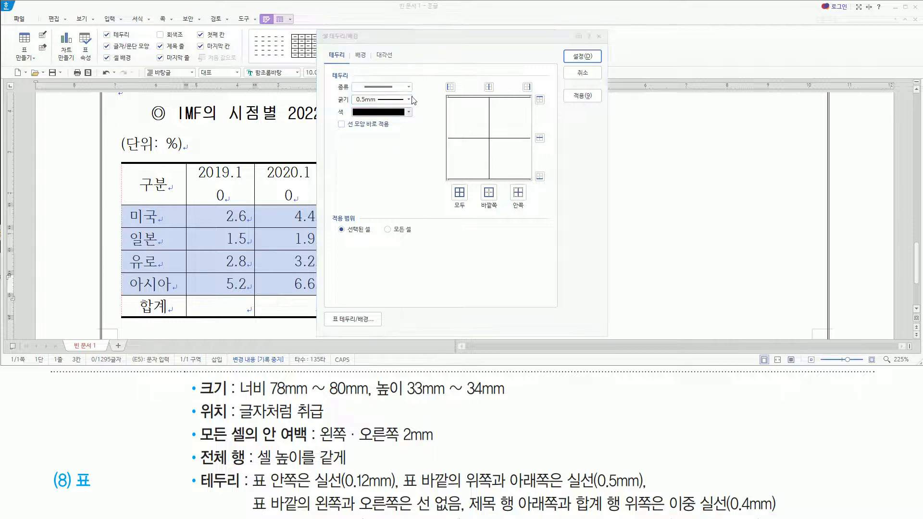
{"action": "left_click", "coordinate": [409, 100]}
{"action": "left_click", "coordinate": [409, 100]}
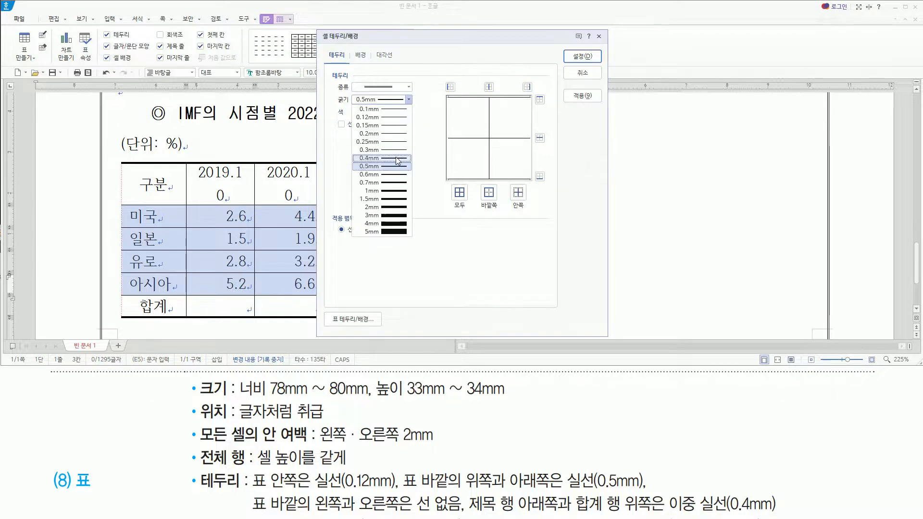
{"action": "left_click", "coordinate": [397, 158]}
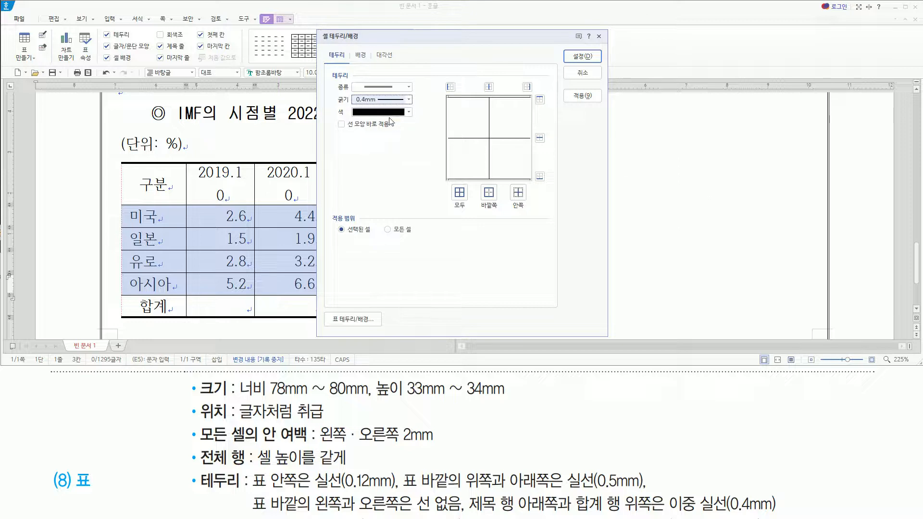
{"action": "left_click", "coordinate": [539, 99]}
{"action": "left_click", "coordinate": [540, 176]}
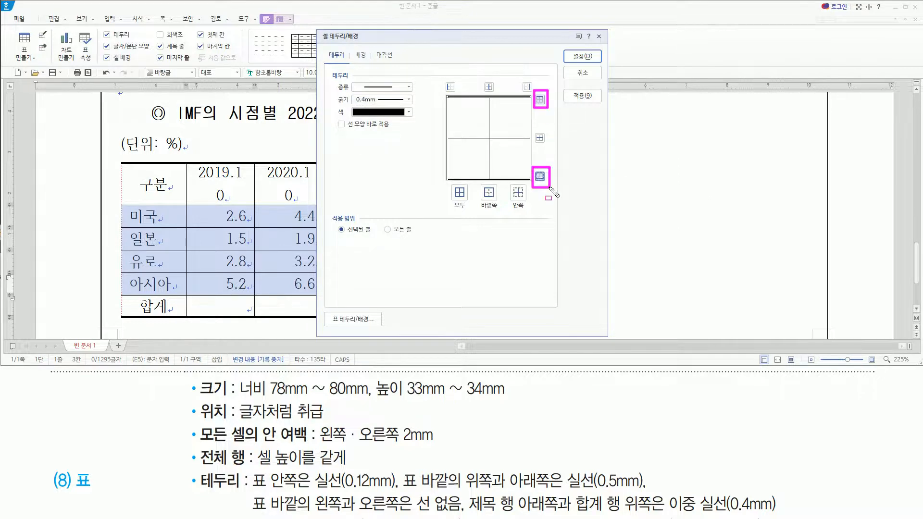
{"action": "left_click", "coordinate": [582, 56]}
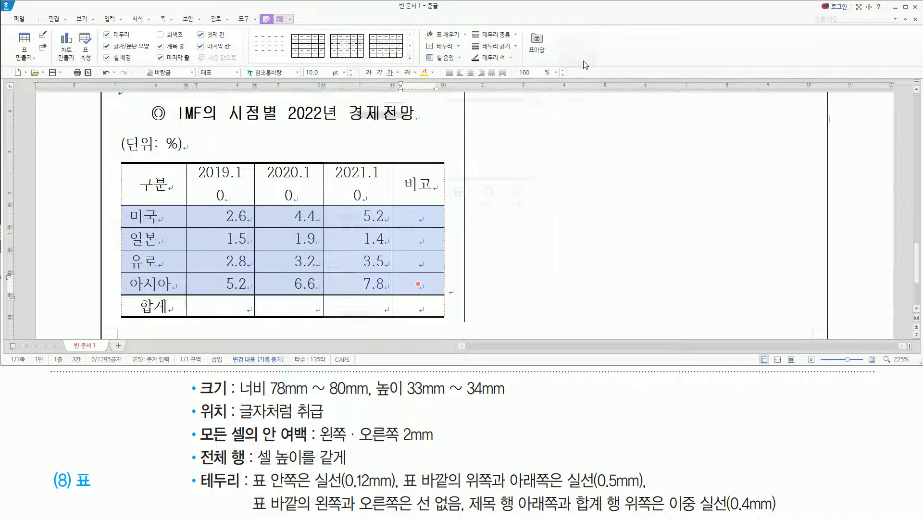
{"action": "left_click", "coordinate": [419, 217]}
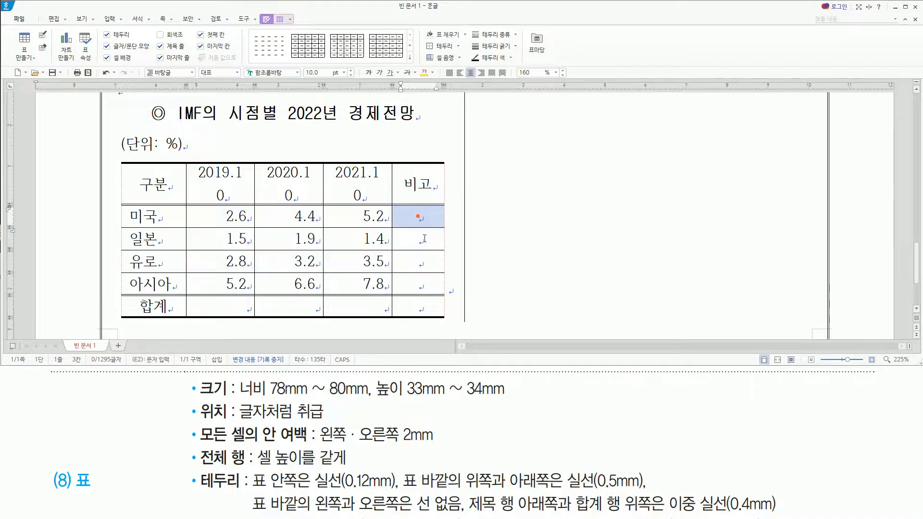
{"action": "left_click", "coordinate": [357, 239]}
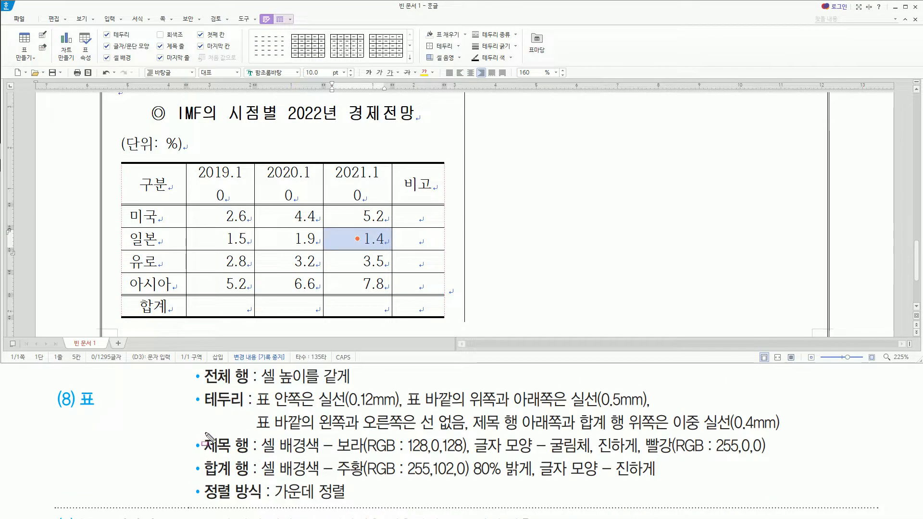
{"action": "mouse_move", "coordinate": [205, 432]}
{"action": "left_mouse_down"}
{"action": "mouse_move", "coordinate": [213, 449]}
{"action": "mouse_move", "coordinate": [250, 454]}
{"action": "left_mouse_up"}
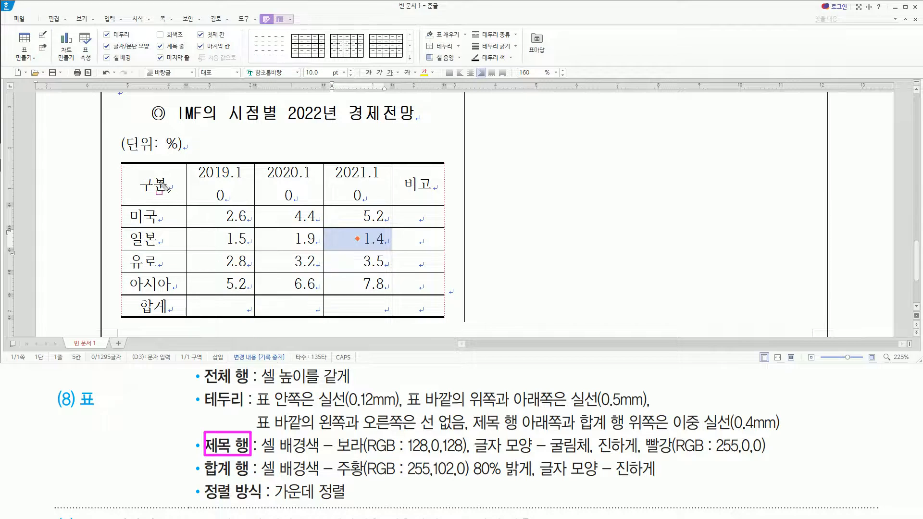
{"action": "left_click_drag", "start_coordinate": [127, 170], "coordinate": [432, 195]}
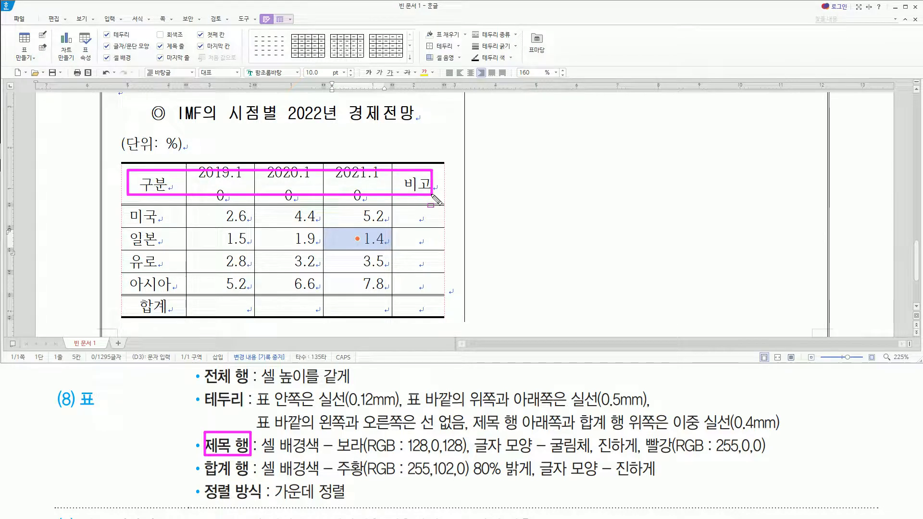
{"action": "left_click_drag", "start_coordinate": [263, 454], "coordinate": [775, 457]}
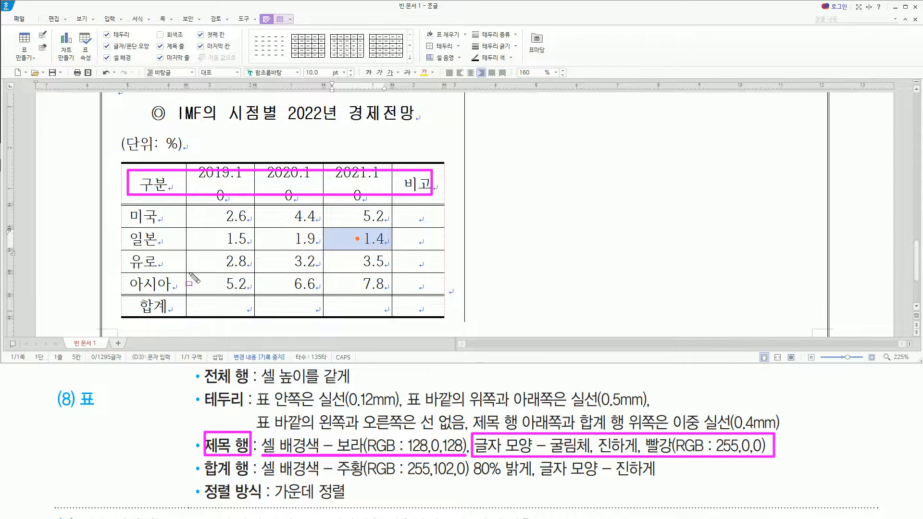
{"action": "key", "text": "Escape"}
Fill the IMF table's title row, from 구분 to 비고, with the cell background colour 보라 (RGB 128,0,128).
{"action": "left_click_drag", "start_coordinate": [168, 184], "coordinate": [419, 182]}
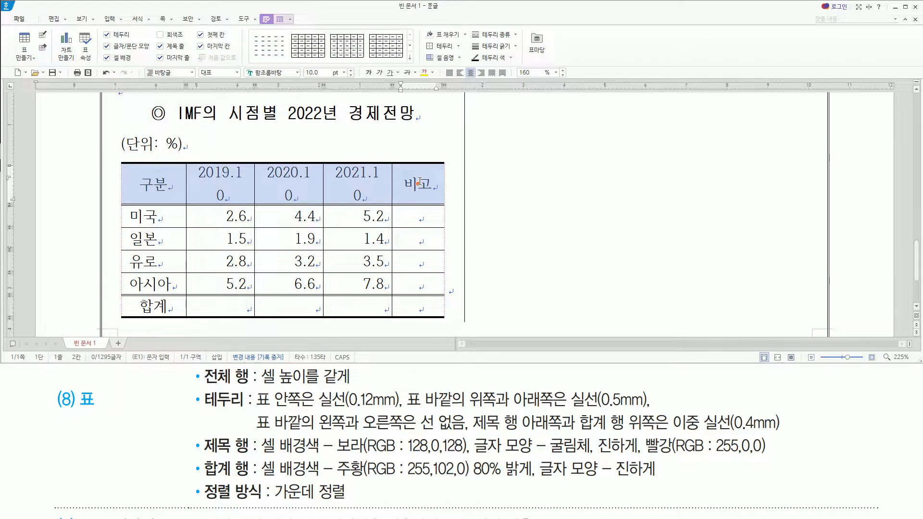
{"action": "key", "text": "c"}
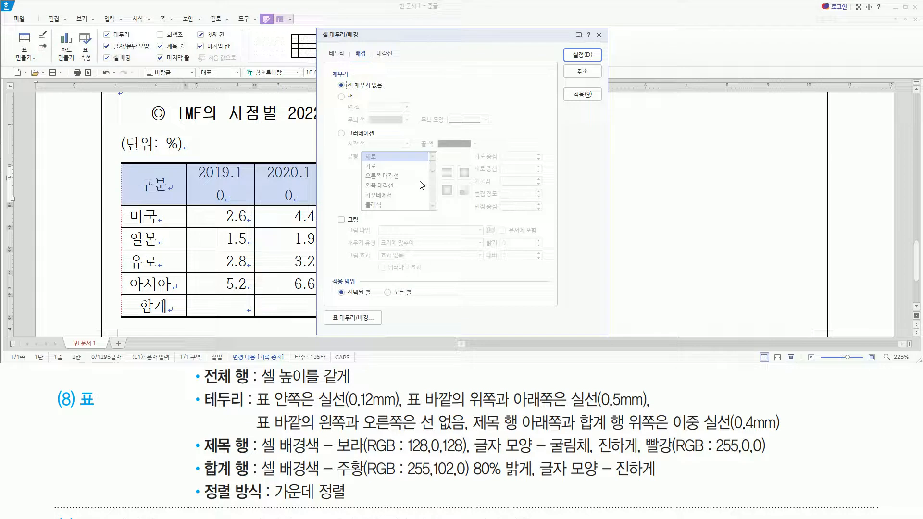
{"action": "left_click", "coordinate": [341, 97]}
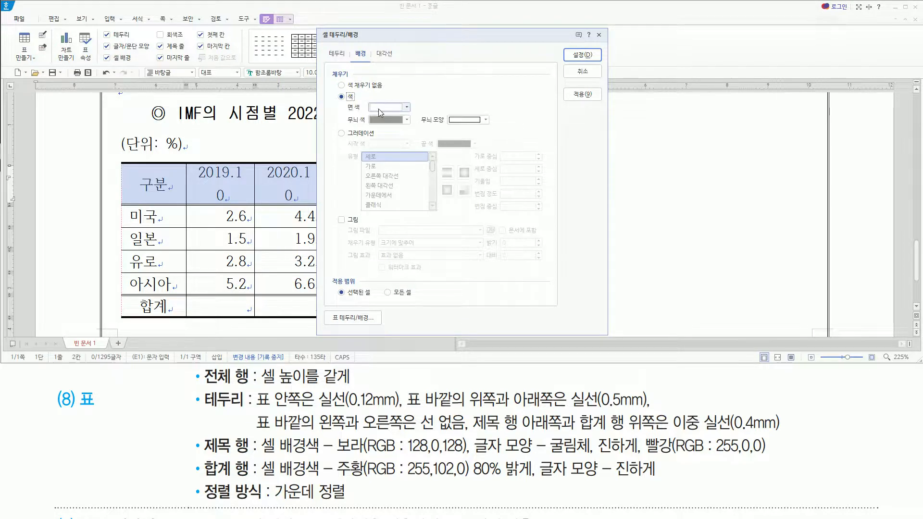
{"action": "left_click", "coordinate": [379, 109]}
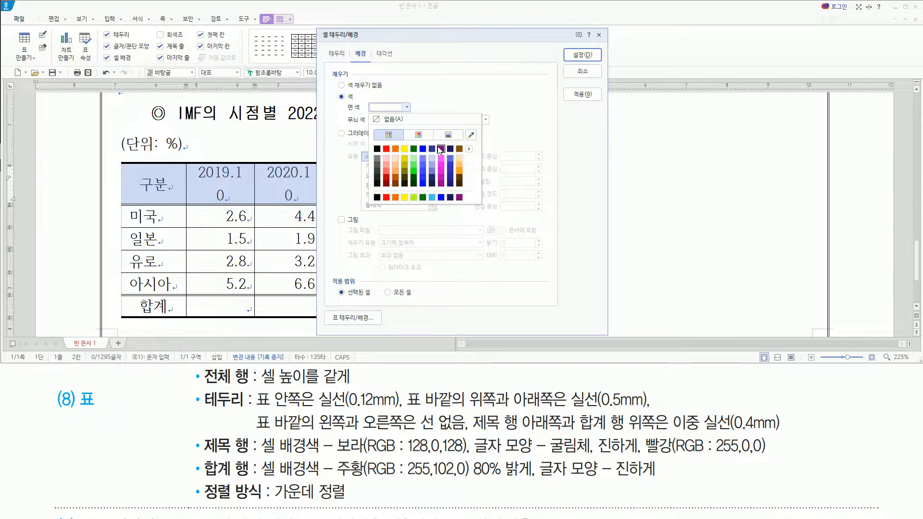
{"action": "left_click", "coordinate": [440, 149]}
{"action": "left_click", "coordinate": [583, 55]}
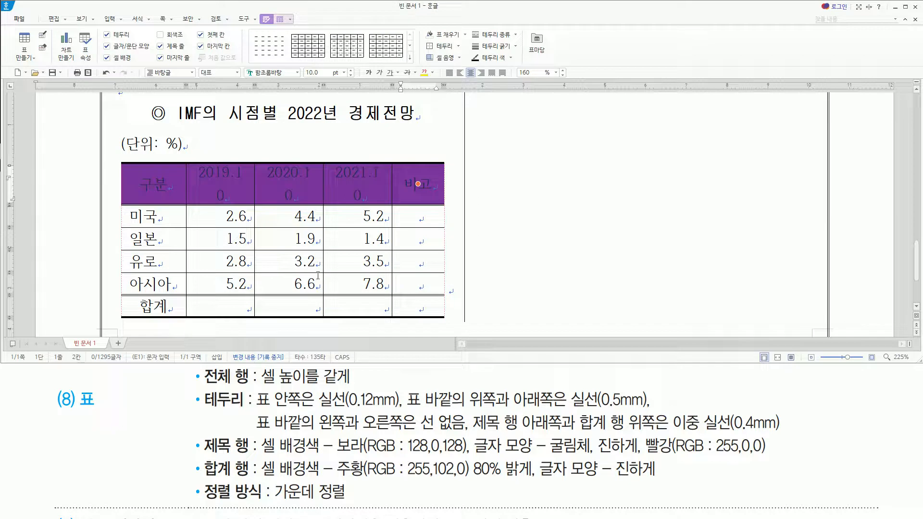
Format the title row's text in the 굴림체 font, bold, with the text colour 빨강 (RGB 255,0,0).
{"action": "left_click_drag", "start_coordinate": [470, 430], "coordinate": [775, 455]}
{"action": "key", "text": "alt+l"}
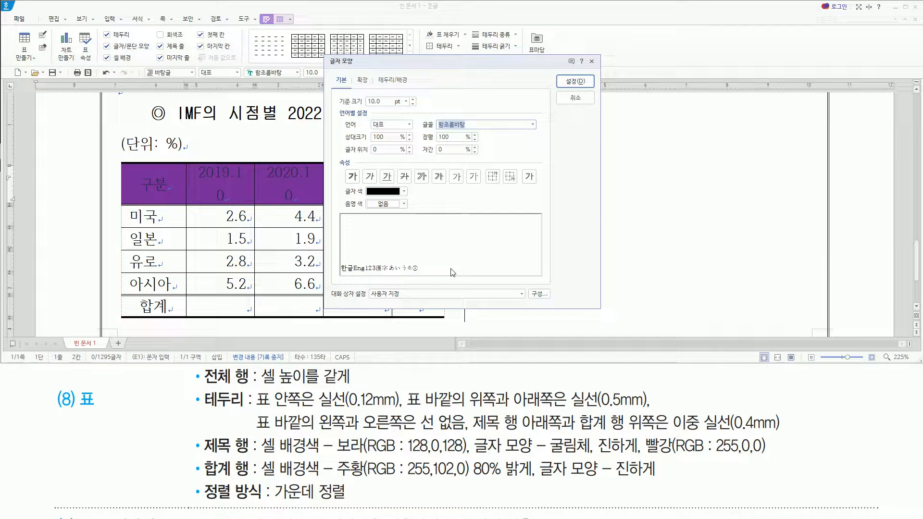
{"action": "type", "text": "굴림체"}
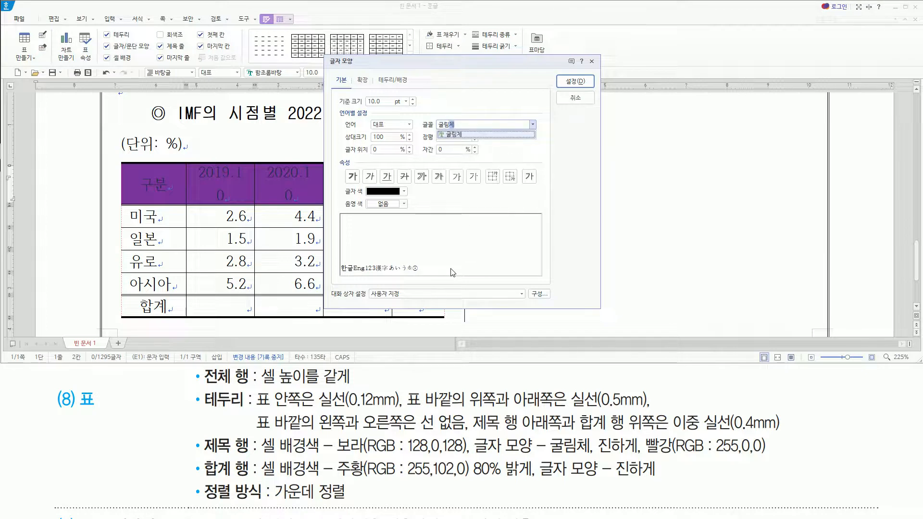
{"action": "key", "text": "alt"}
{"action": "key", "text": "b"}
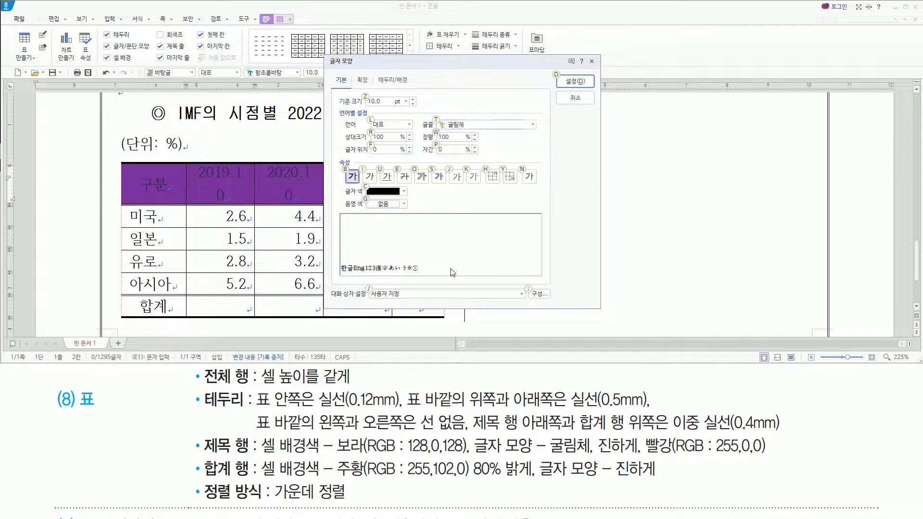
{"action": "key", "text": "alt"}
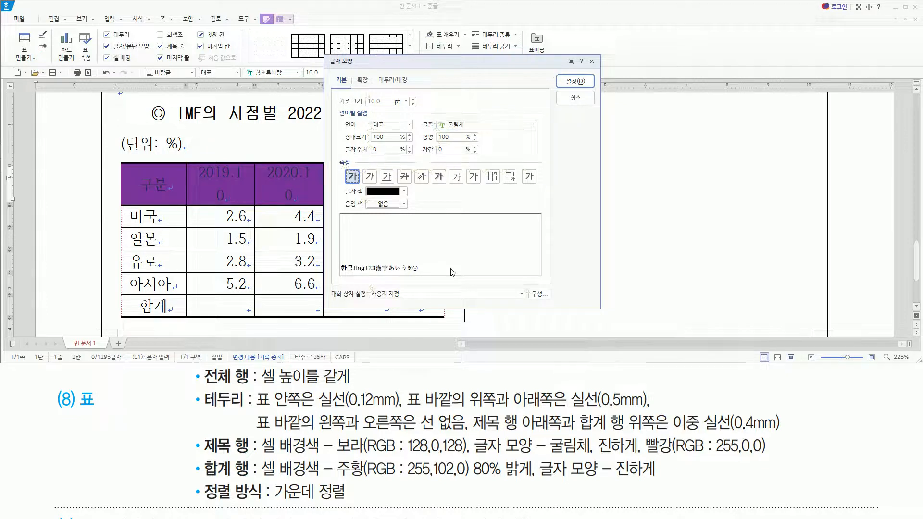
{"action": "left_click", "coordinate": [385, 192]}
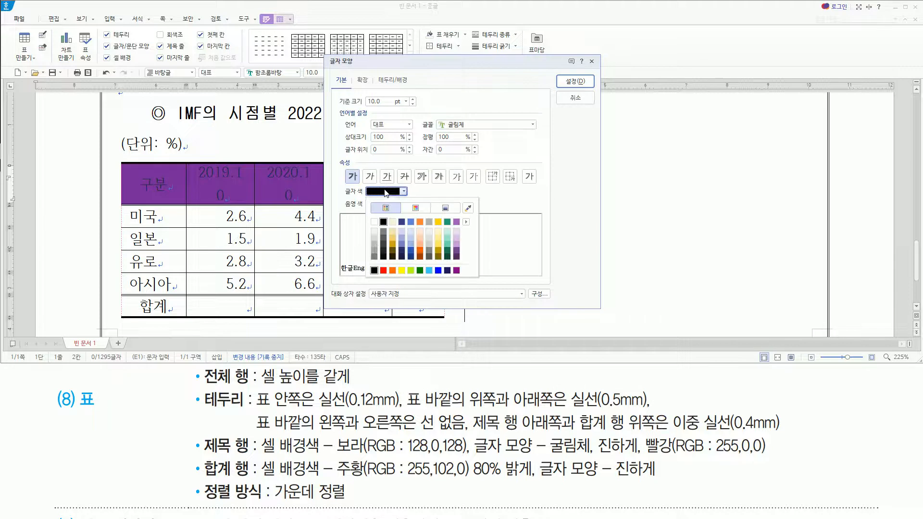
{"action": "left_click", "coordinate": [384, 270]}
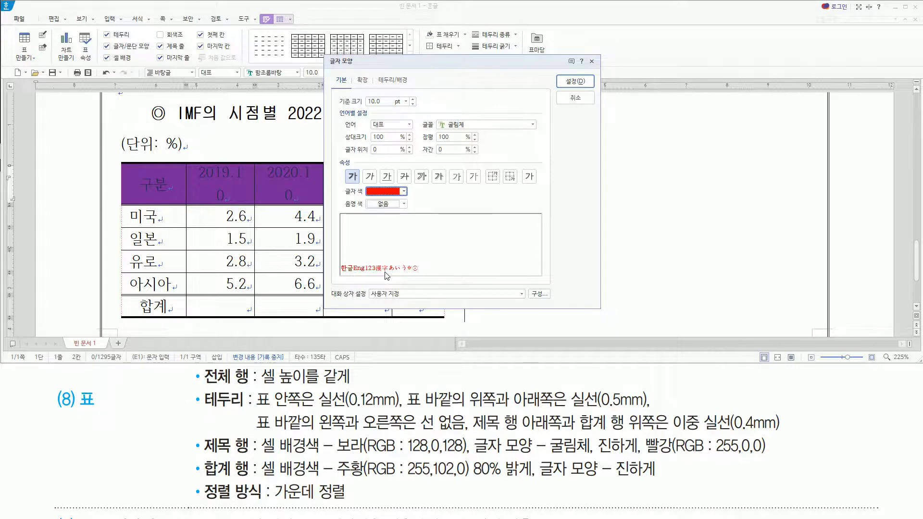
{"action": "left_click", "coordinate": [576, 82]}
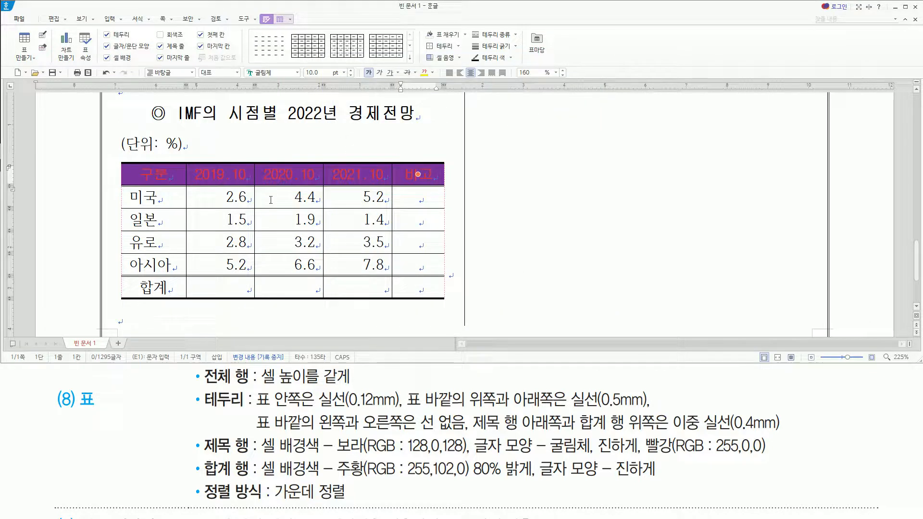
{"action": "key", "text": "ctrl+2"}
{"action": "mouse_move", "coordinate": [202, 459]}
{"action": "left_mouse_down"}
{"action": "mouse_move", "coordinate": [234, 479]}
{"action": "mouse_move", "coordinate": [533, 480]}
{"action": "left_mouse_up"}
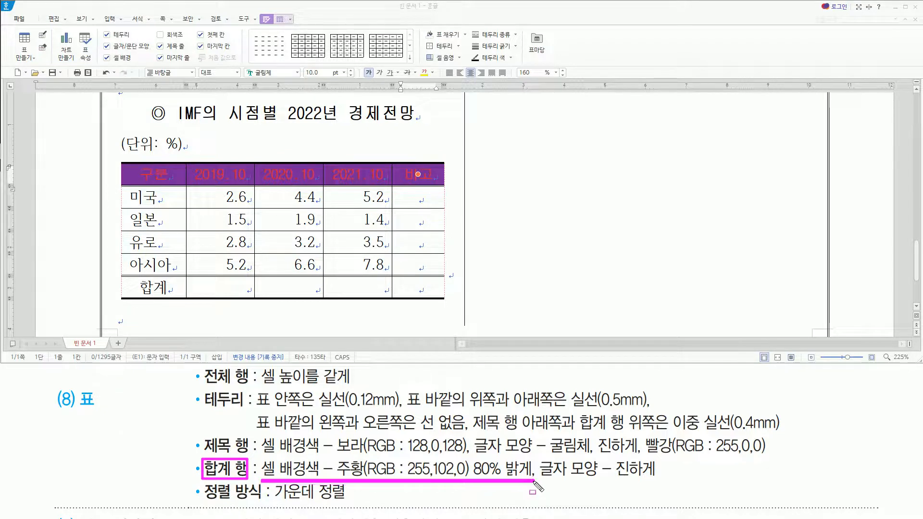
{"action": "mouse_move", "coordinate": [335, 456]}
{"action": "left_mouse_down"}
{"action": "mouse_move", "coordinate": [548, 481]}
{"action": "mouse_move", "coordinate": [534, 480]}
{"action": "mouse_move", "coordinate": [659, 480]}
{"action": "left_mouse_up"}
{"action": "key", "text": "Escape"}
Fill the entire 합계 row with the cell background colour 주황 (RGB 255,102,0) 80% 밝게.
{"action": "left_click_drag", "start_coordinate": [159, 287], "coordinate": [430, 284]}
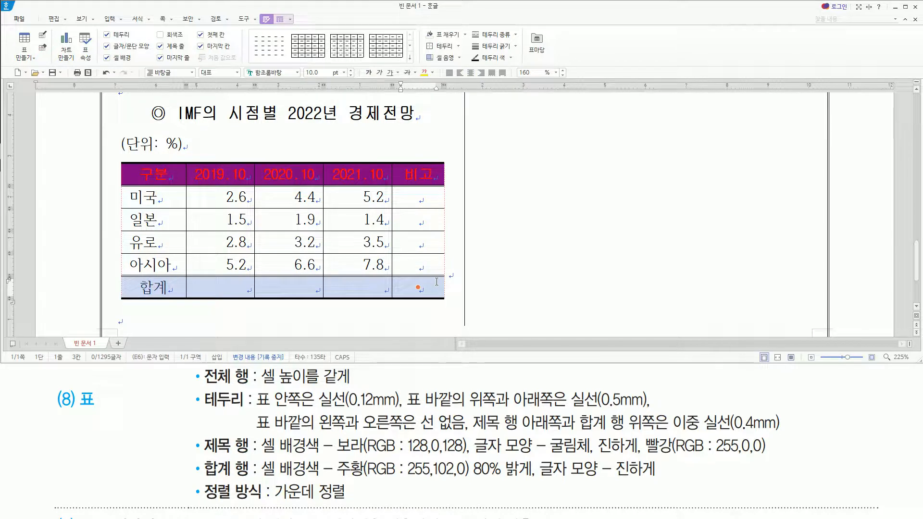
{"action": "key", "text": "c"}
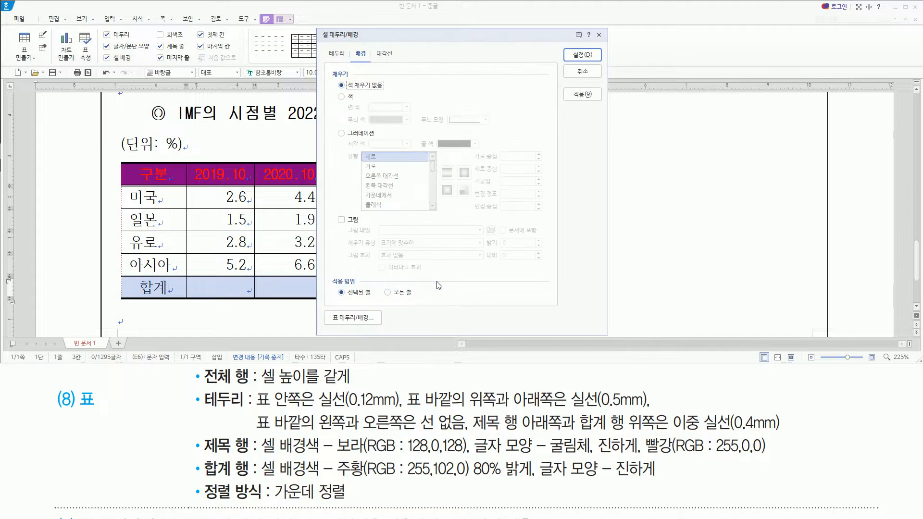
{"action": "left_click", "coordinate": [351, 98]}
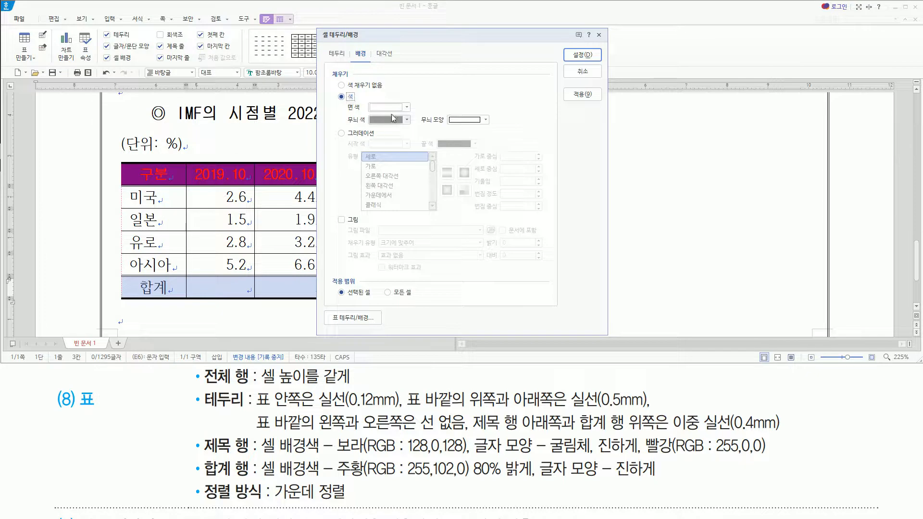
{"action": "left_click", "coordinate": [387, 108]}
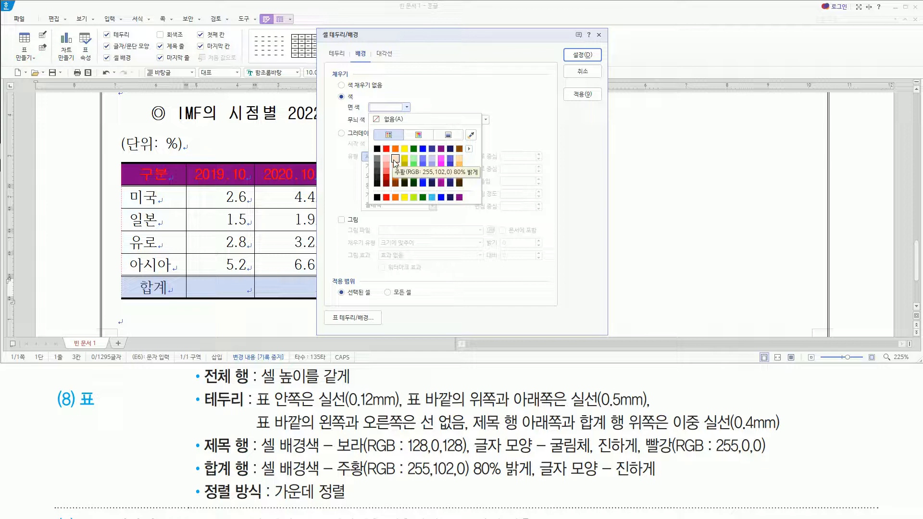
{"action": "left_click", "coordinate": [395, 158]}
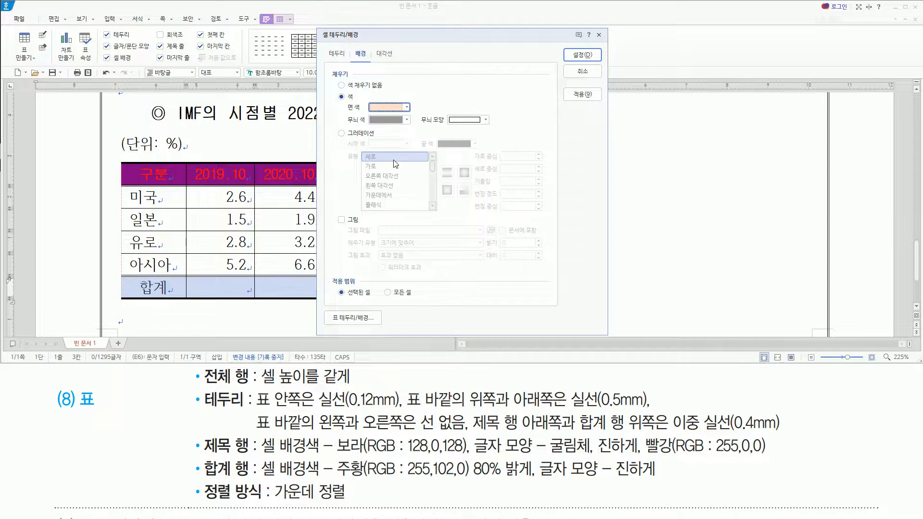
{"action": "left_click", "coordinate": [583, 54]}
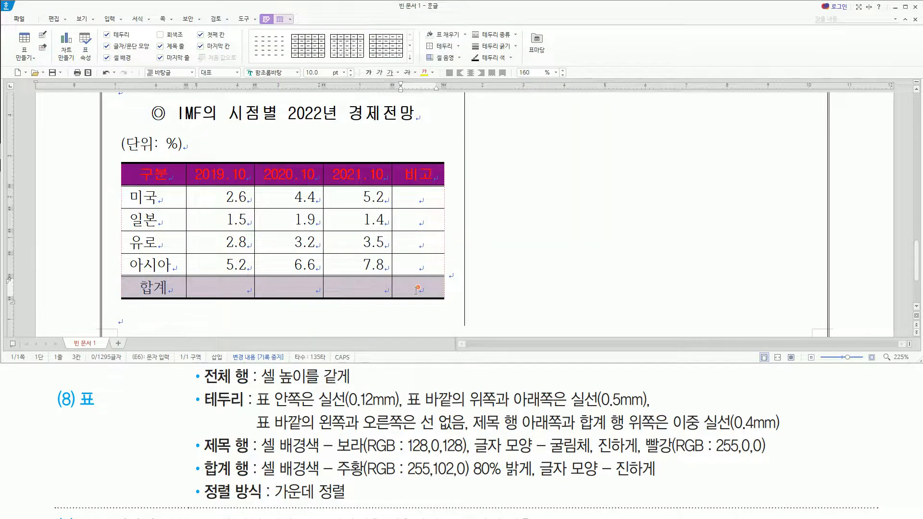
Make the text in the selected 합계 row bold.
{"action": "mouse_move", "coordinate": [540, 480]}
{"action": "left_mouse_down"}
{"action": "mouse_move", "coordinate": [665, 476]}
{"action": "mouse_move", "coordinate": [668, 462]}
{"action": "left_mouse_up"}
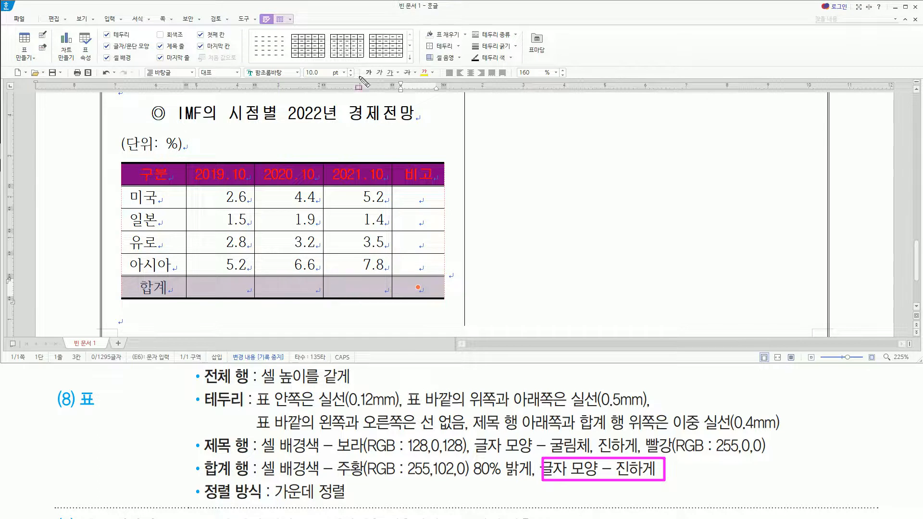
{"action": "left_click_drag", "start_coordinate": [358, 62], "coordinate": [376, 83]}
{"action": "key", "text": "Escape"}
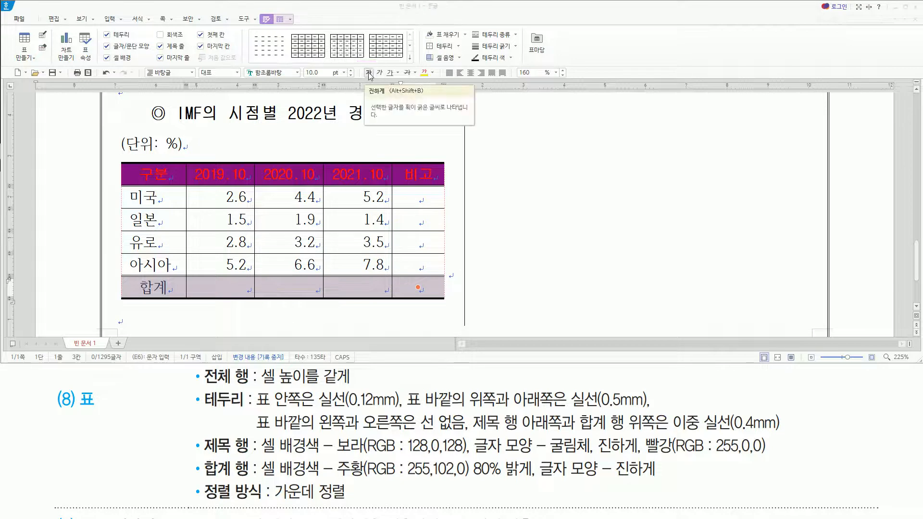
{"action": "left_click", "coordinate": [368, 73]}
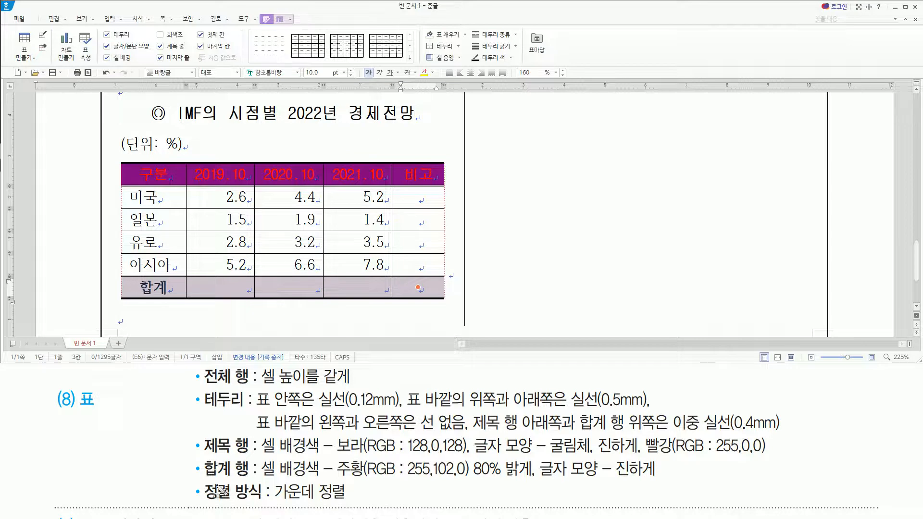
{"action": "mouse_move", "coordinate": [204, 478]}
{"action": "left_mouse_down"}
{"action": "mouse_move", "coordinate": [260, 504]}
{"action": "mouse_move", "coordinate": [349, 502]}
{"action": "left_mouse_up"}
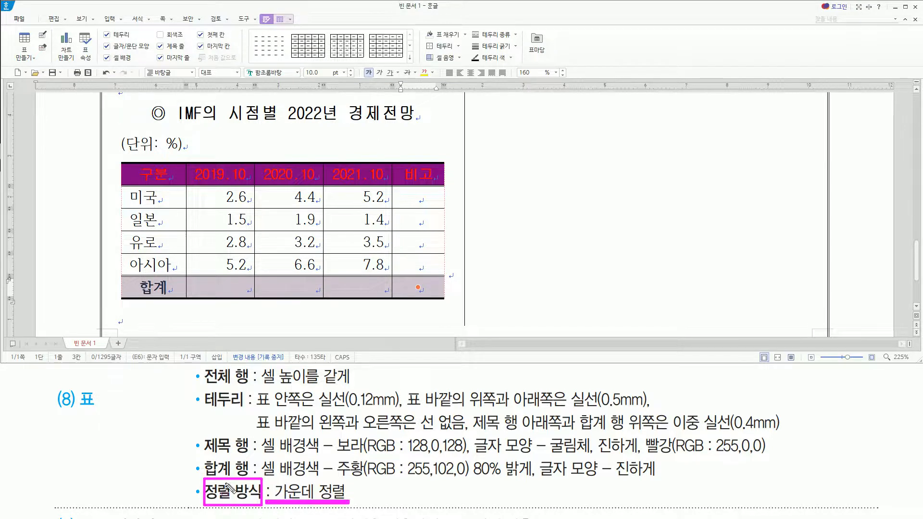
{"action": "left_click_drag", "start_coordinate": [74, 384], "coordinate": [102, 418]}
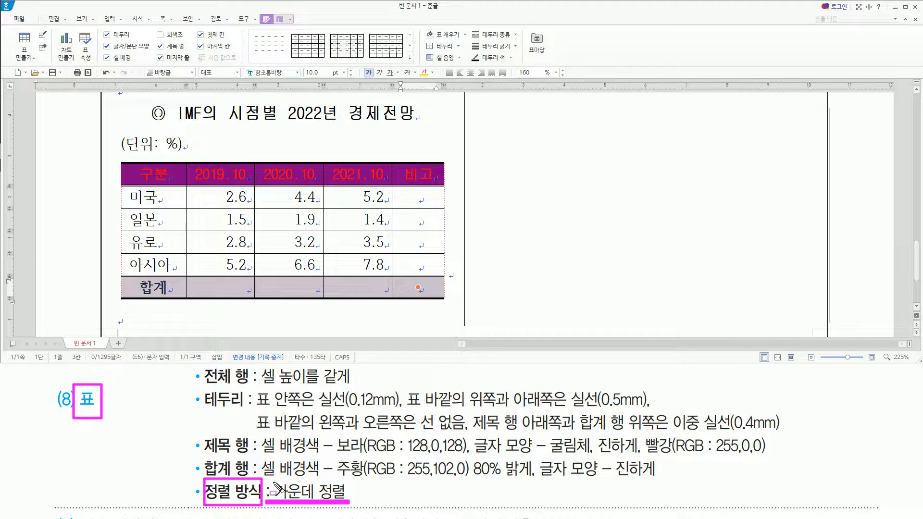
{"action": "mouse_move", "coordinate": [115, 129]}
{"action": "left_mouse_down"}
{"action": "mouse_move", "coordinate": [120, 278]}
{"action": "mouse_move", "coordinate": [432, 299]}
{"action": "mouse_move", "coordinate": [457, 316]}
{"action": "left_mouse_up"}
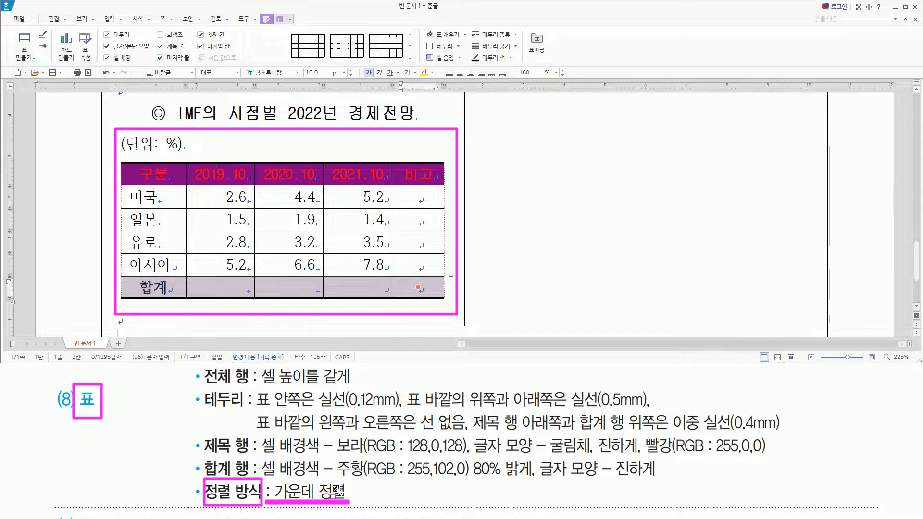
{"action": "key", "text": "Escape"}
{"action": "left_click_drag", "start_coordinate": [203, 431], "coordinate": [253, 458]}
{"action": "mouse_move", "coordinate": [476, 455]}
{"action": "left_mouse_down"}
{"action": "mouse_move", "coordinate": [771, 457]}
{"action": "mouse_move", "coordinate": [776, 436]}
{"action": "left_mouse_up"}
{"action": "mouse_move", "coordinate": [193, 163]}
{"action": "left_mouse_down"}
{"action": "mouse_move", "coordinate": [221, 185]}
{"action": "mouse_move", "coordinate": [388, 184]}
{"action": "left_mouse_up"}
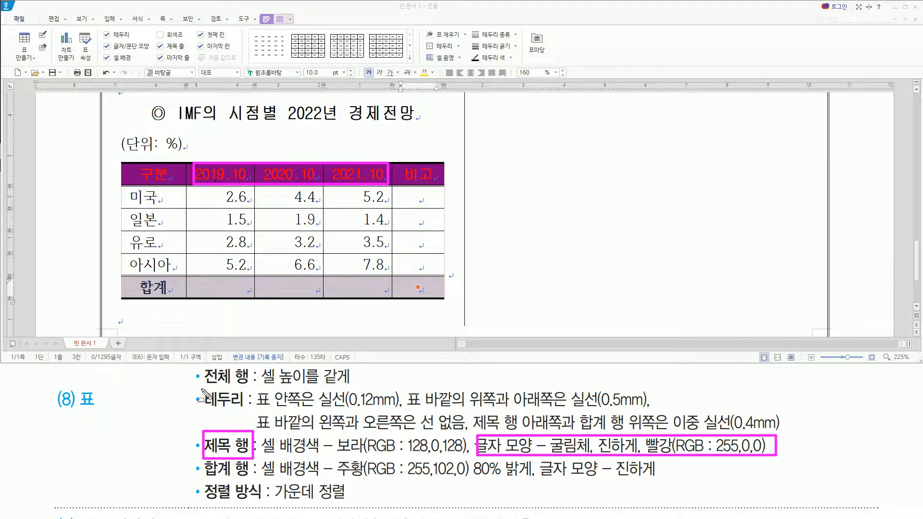
{"action": "mouse_move", "coordinate": [200, 386]}
{"action": "left_mouse_down"}
{"action": "mouse_move", "coordinate": [354, 388]}
{"action": "mouse_move", "coordinate": [354, 368]}
{"action": "left_mouse_up"}
{"action": "key", "text": "Escape"}
Equalize the cell heights across all rows of the IMF table, from the title row through the 합계 row.
{"action": "left_click_drag", "start_coordinate": [169, 177], "coordinate": [408, 280]}
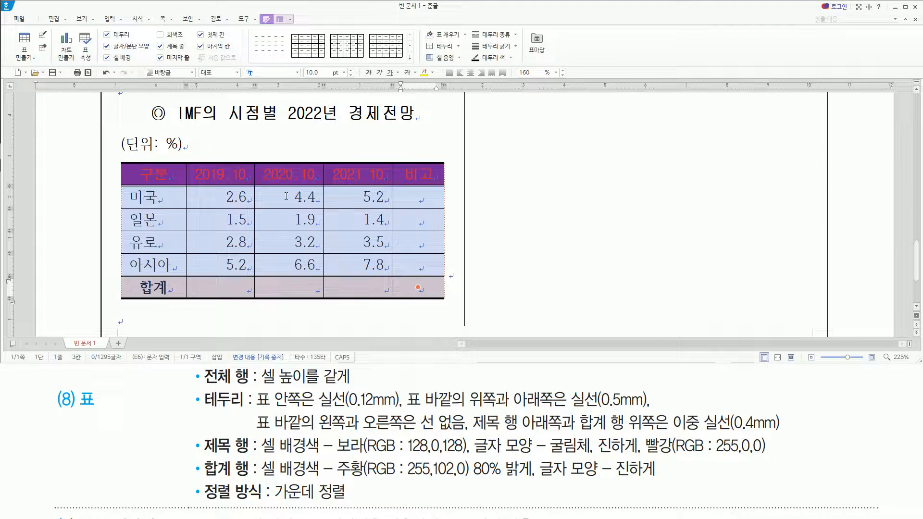
{"action": "right_click", "coordinate": [286, 196]}
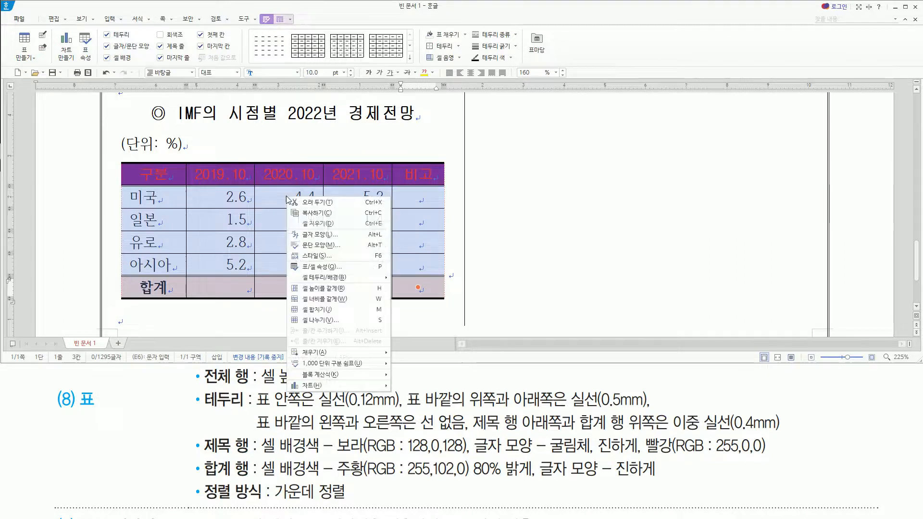
{"action": "left_click", "coordinate": [322, 289]}
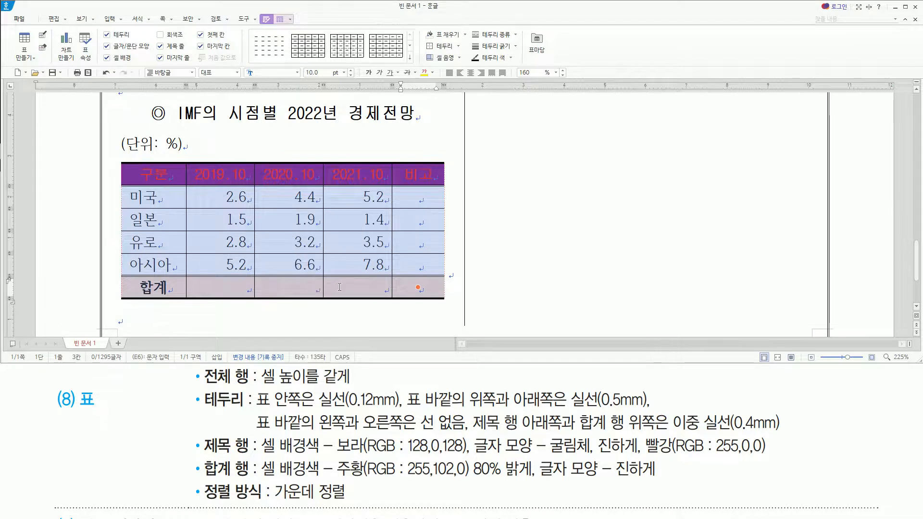
{"action": "left_click", "coordinate": [339, 287]}
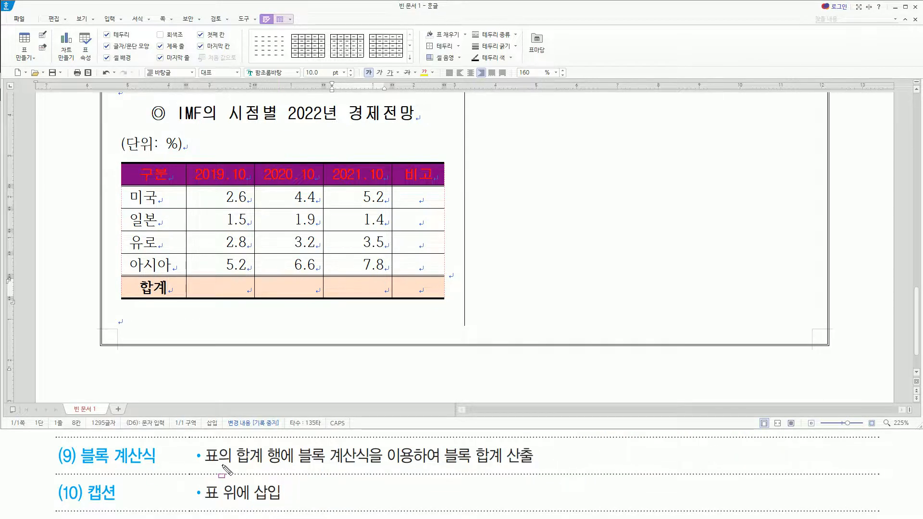
Calculate the block sums of the 2019.10, 2020.10 and 2021.10 columns into the 합계 row of the IMF table.
{"action": "left_click_drag", "start_coordinate": [231, 465], "coordinate": [531, 466]}
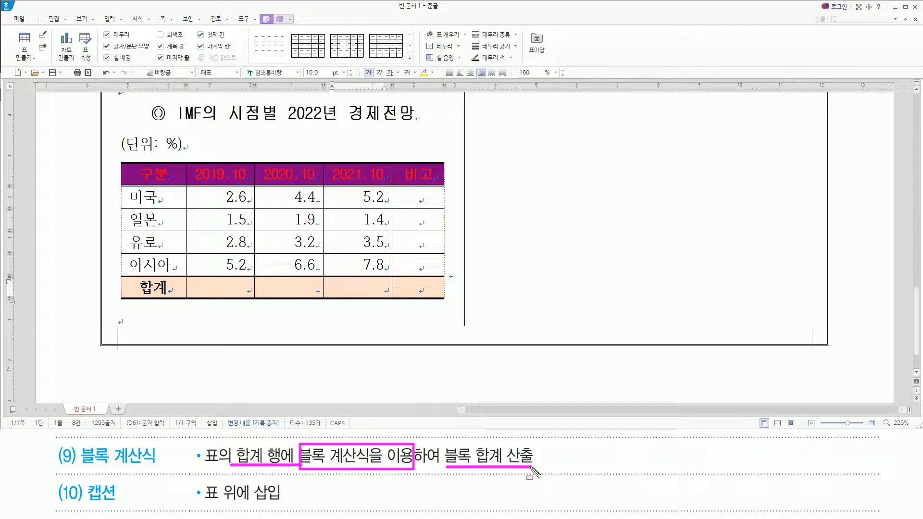
{"action": "left_click_drag", "start_coordinate": [201, 283], "coordinate": [380, 293]}
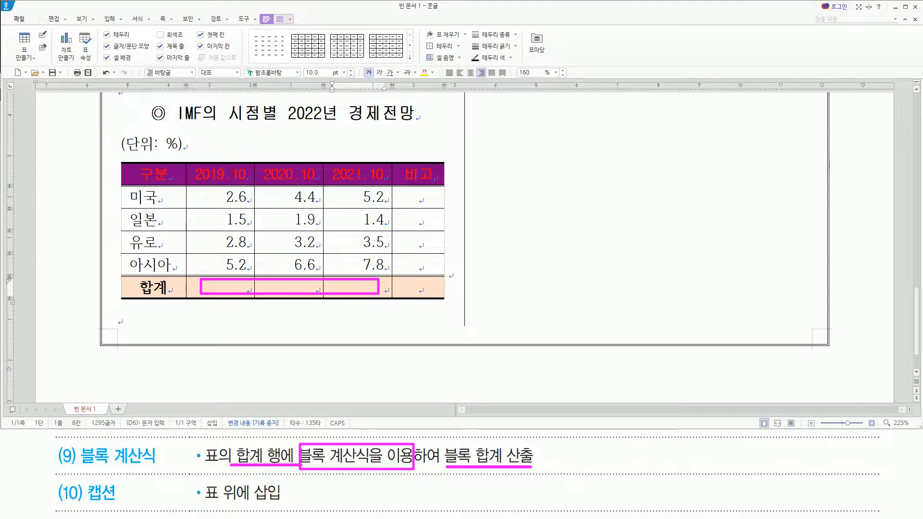
{"action": "mouse_move", "coordinate": [202, 186]}
{"action": "left_mouse_down"}
{"action": "mouse_move", "coordinate": [366, 268]}
{"action": "mouse_move", "coordinate": [388, 299]}
{"action": "left_mouse_up"}
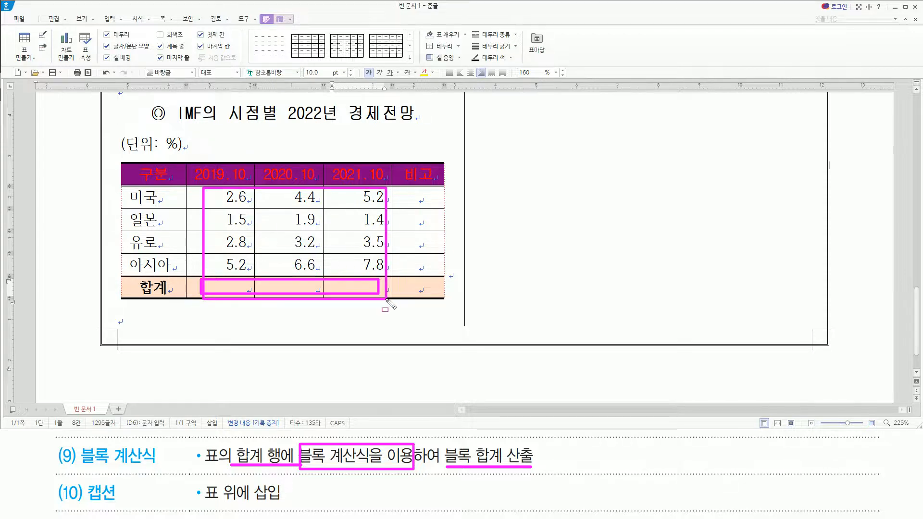
{"action": "key", "text": "Escape"}
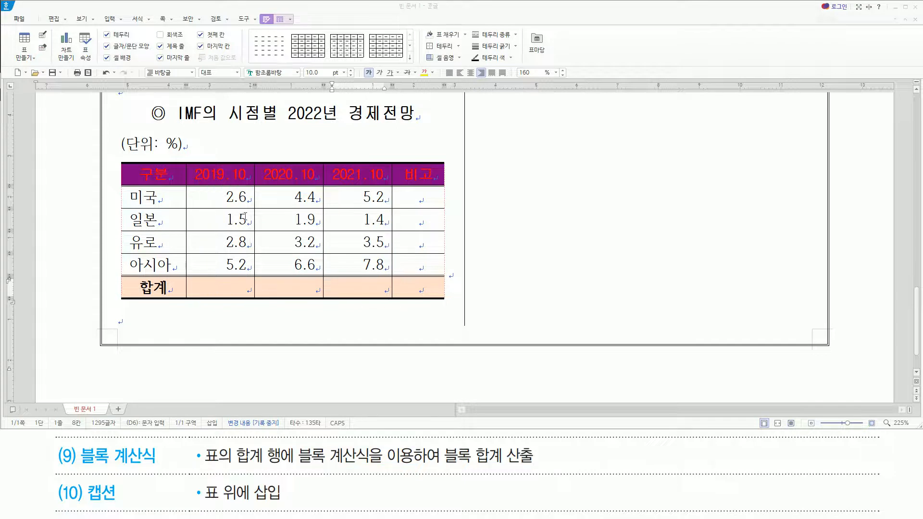
{"action": "left_click_drag", "start_coordinate": [210, 195], "coordinate": [382, 285]}
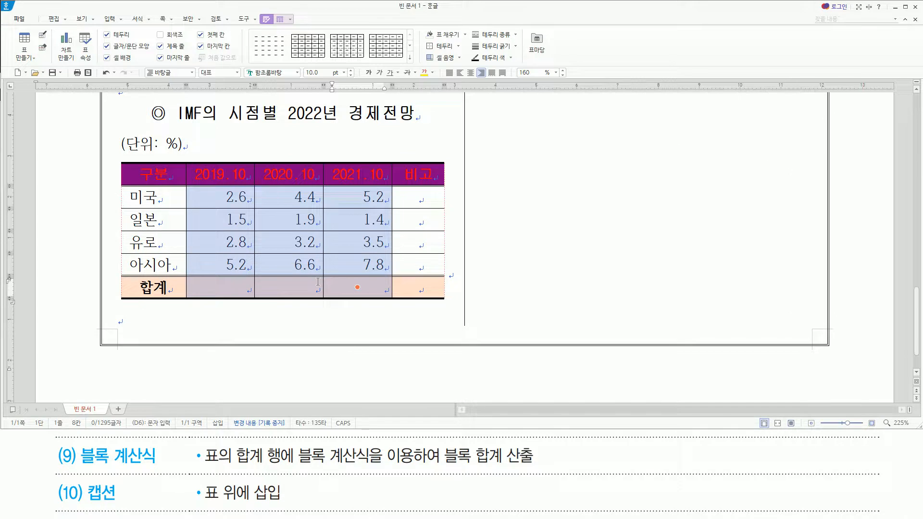
{"action": "key", "text": "ctrl+shift+s"}
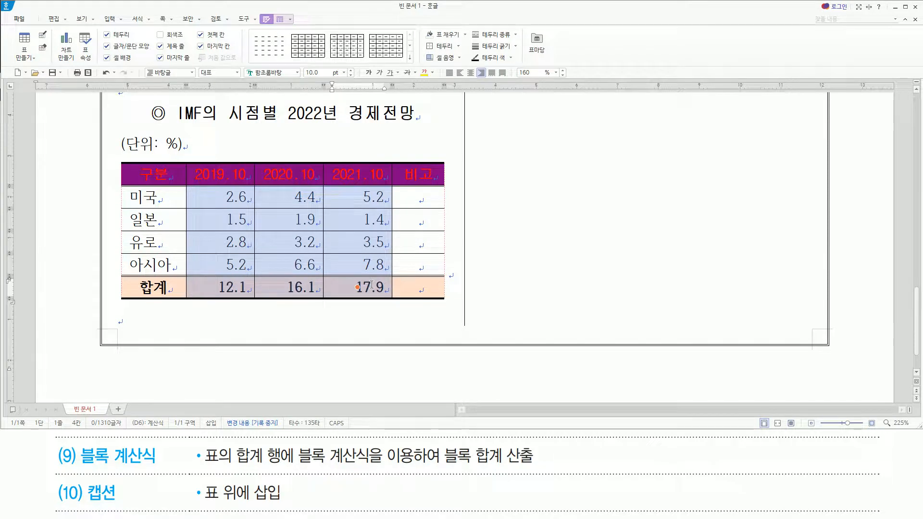
{"action": "left_click_drag", "start_coordinate": [82, 477], "coordinate": [122, 508]}
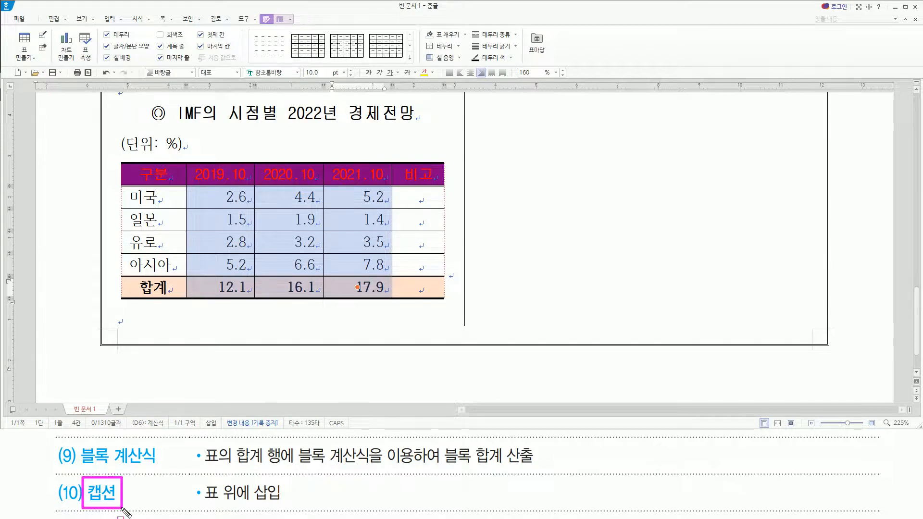
{"action": "left_click_drag", "start_coordinate": [201, 502], "coordinate": [285, 504]}
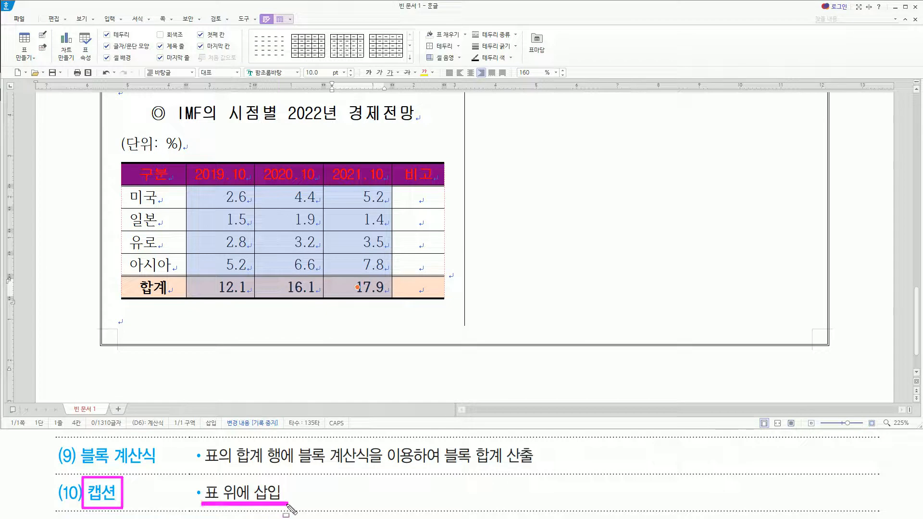
{"action": "left_click_drag", "start_coordinate": [120, 136], "coordinate": [191, 154]}
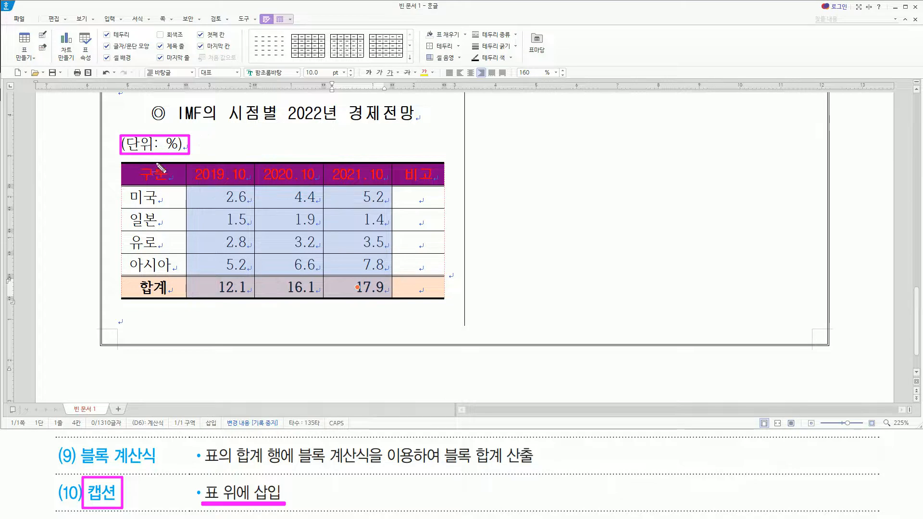
{"action": "key", "text": "Escape"}
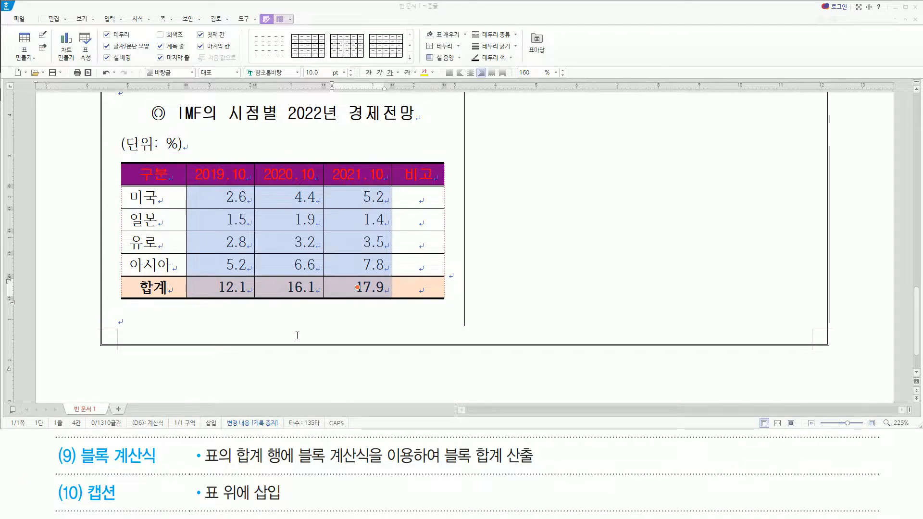
{"action": "left_click", "coordinate": [235, 322]}
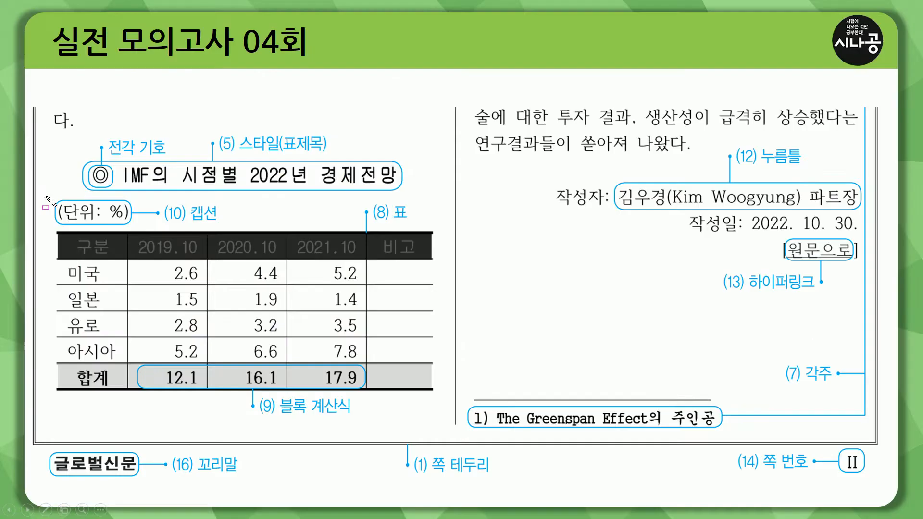
{"action": "mouse_move", "coordinate": [44, 194]}
{"action": "left_mouse_down"}
{"action": "mouse_move", "coordinate": [95, 247]}
{"action": "mouse_move", "coordinate": [489, 400]}
{"action": "mouse_move", "coordinate": [454, 422]}
{"action": "left_mouse_up"}
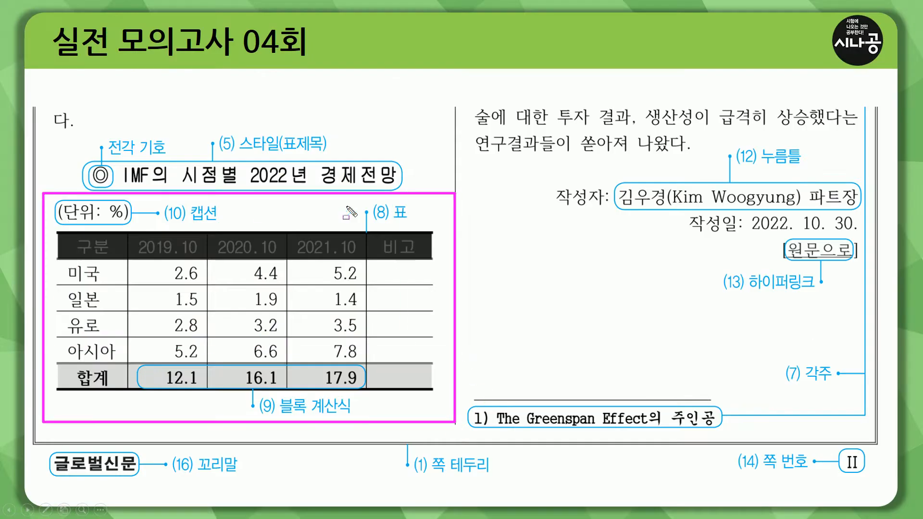
{"action": "key", "text": "Escape"}
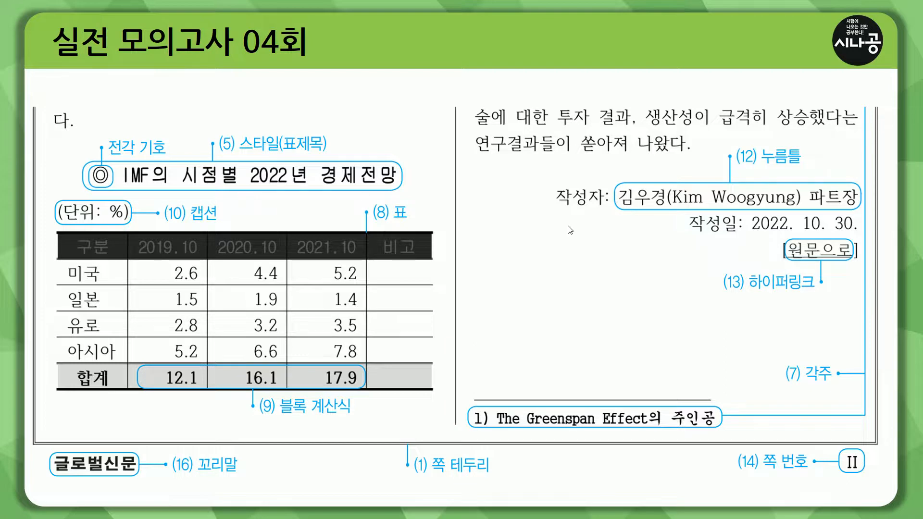
{"action": "key", "text": "Page_Up"}
{"action": "key", "text": "Page_Up"}
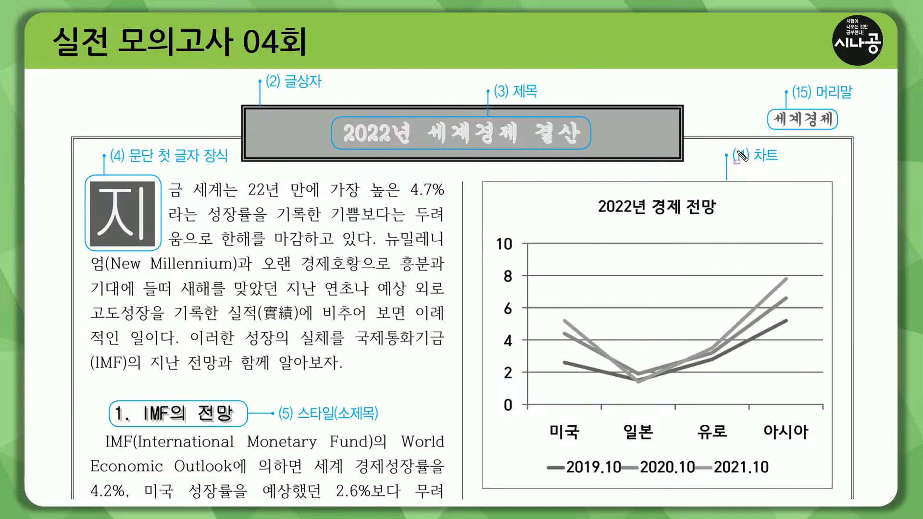
{"action": "key", "text": "ctrl+p"}
{"action": "mouse_move", "coordinate": [490, 188]}
{"action": "left_mouse_down"}
{"action": "mouse_move", "coordinate": [682, 483]}
{"action": "mouse_move", "coordinate": [488, 183]}
{"action": "left_mouse_up"}
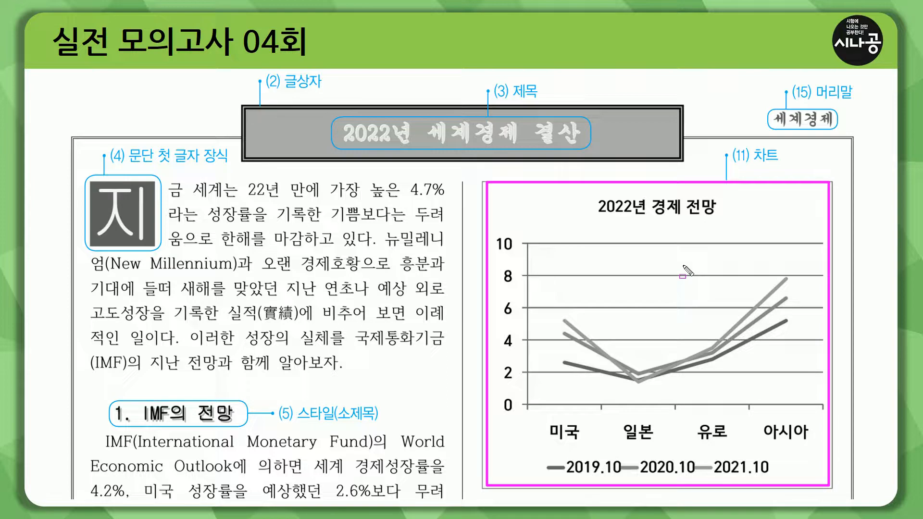
{"action": "key", "text": "Escape"}
{"action": "key", "text": "ctrl+2"}
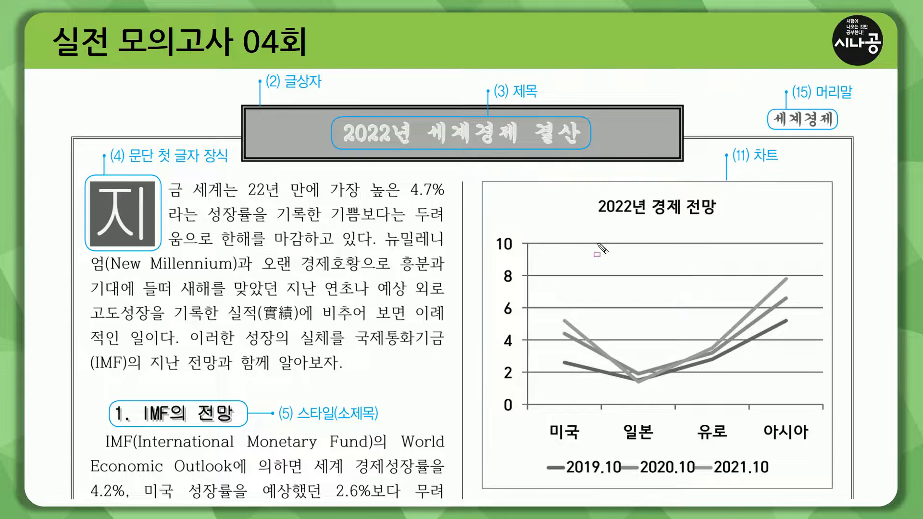
{"action": "left_click_drag", "start_coordinate": [596, 194], "coordinate": [724, 220]}
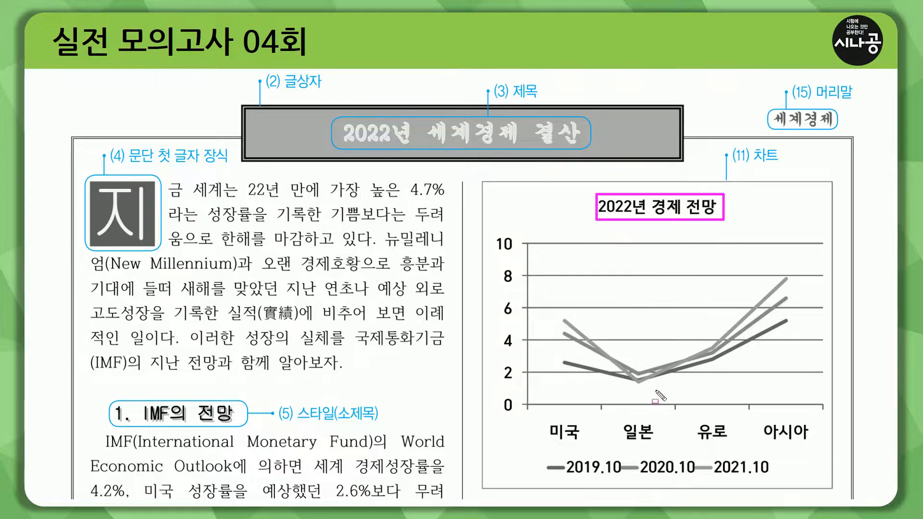
{"action": "mouse_move", "coordinate": [543, 416]}
{"action": "left_mouse_down"}
{"action": "mouse_move", "coordinate": [590, 443]}
{"action": "mouse_move", "coordinate": [818, 442]}
{"action": "left_mouse_up"}
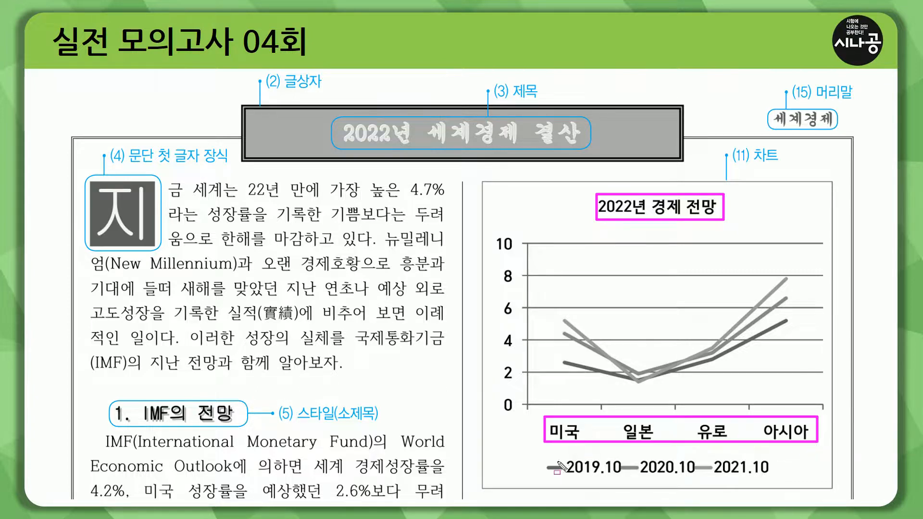
{"action": "mouse_move", "coordinate": [543, 454]}
{"action": "left_mouse_down"}
{"action": "mouse_move", "coordinate": [620, 478]}
{"action": "mouse_move", "coordinate": [778, 481]}
{"action": "left_mouse_up"}
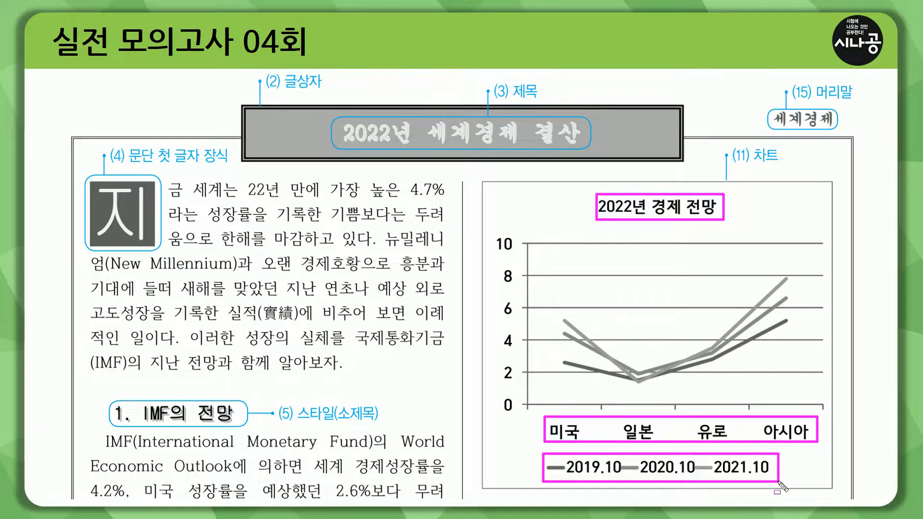
{"action": "mouse_move", "coordinate": [539, 251]}
{"action": "left_mouse_down"}
{"action": "mouse_move", "coordinate": [550, 301]}
{"action": "mouse_move", "coordinate": [804, 385]}
{"action": "left_mouse_up"}
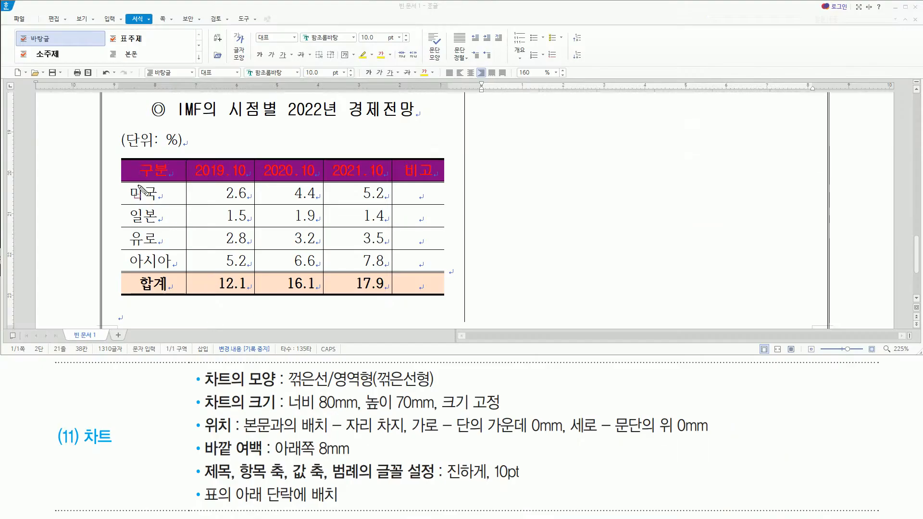
{"action": "left_click_drag", "start_coordinate": [130, 185], "coordinate": [177, 267]}
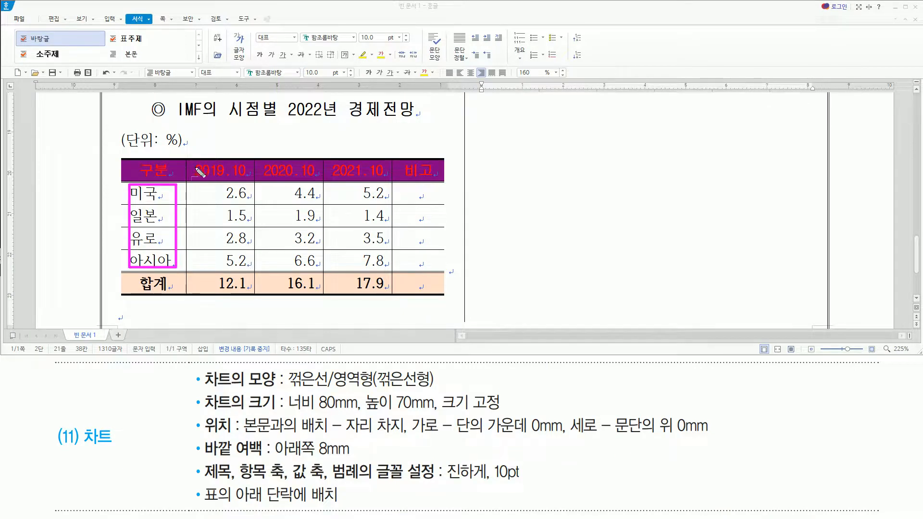
{"action": "mouse_move", "coordinate": [194, 162]}
{"action": "left_mouse_down"}
{"action": "mouse_move", "coordinate": [252, 190]}
{"action": "mouse_move", "coordinate": [385, 181]}
{"action": "mouse_move", "coordinate": [387, 269]}
{"action": "left_mouse_up"}
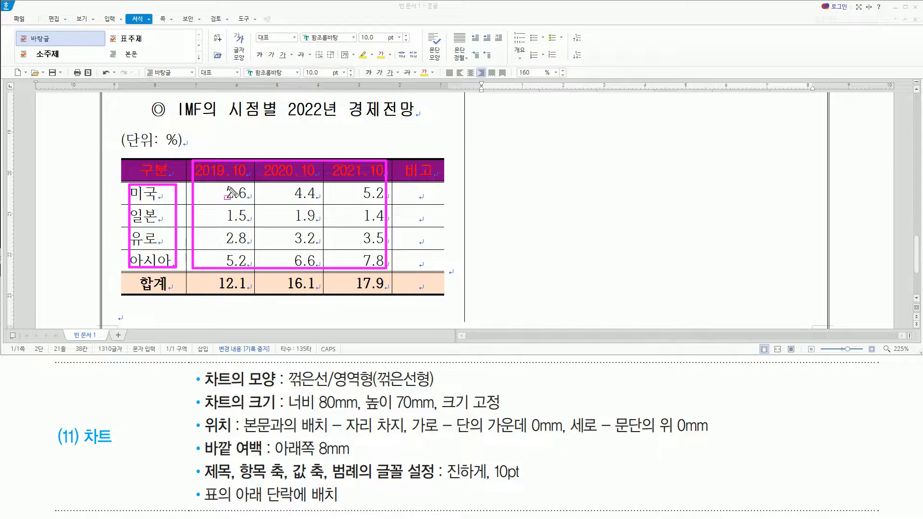
{"action": "key", "text": "Escape"}
Insert a 꺾은선형 line chart from the IMF table's 구분 through 2021.10 columns, title row through 아시아 row, and close the chart data editor.
{"action": "left_click_drag", "start_coordinate": [170, 174], "coordinate": [350, 256]}
{"action": "left_click_drag", "start_coordinate": [347, 180], "coordinate": [342, 172]}
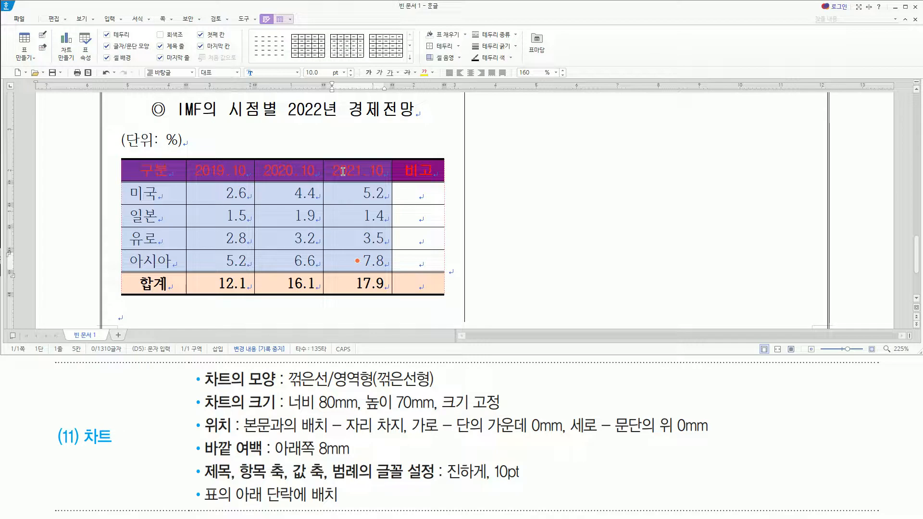
{"action": "right_click", "coordinate": [343, 172]}
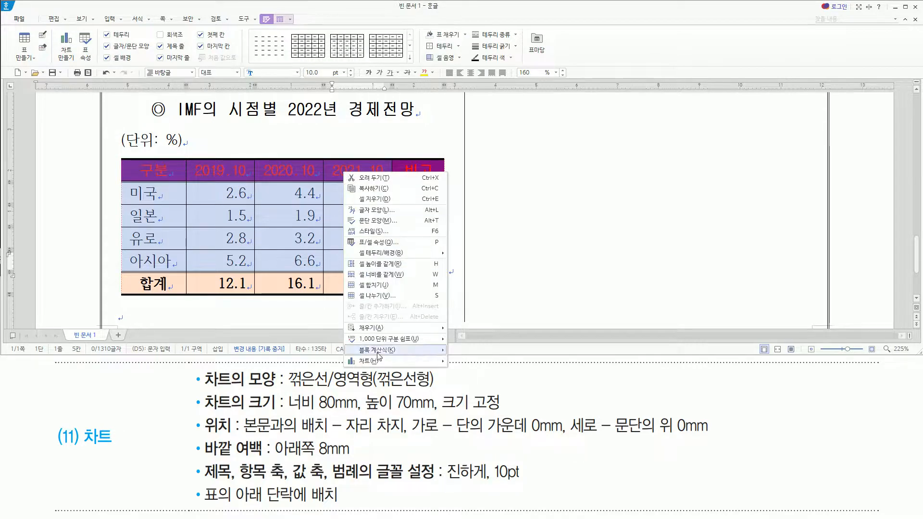
{"action": "mouse_move", "coordinate": [379, 362]}
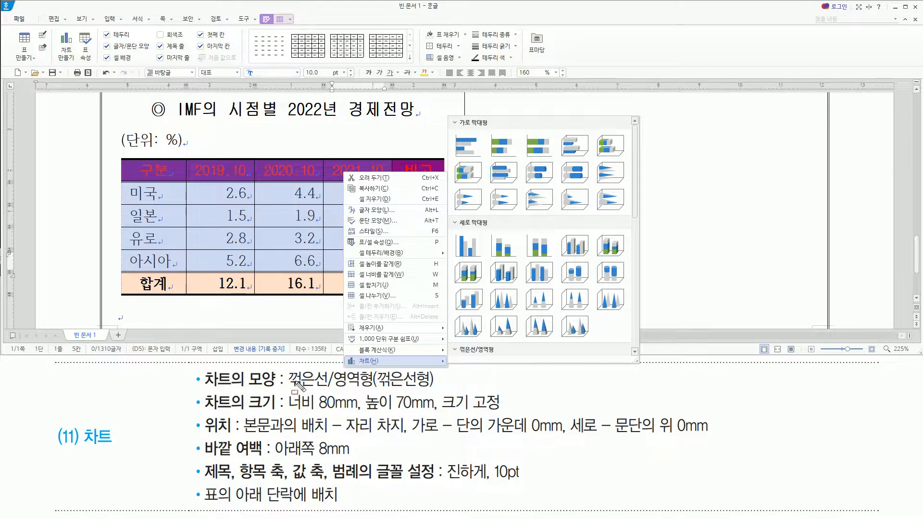
{"action": "left_click_drag", "start_coordinate": [287, 392], "coordinate": [442, 392]}
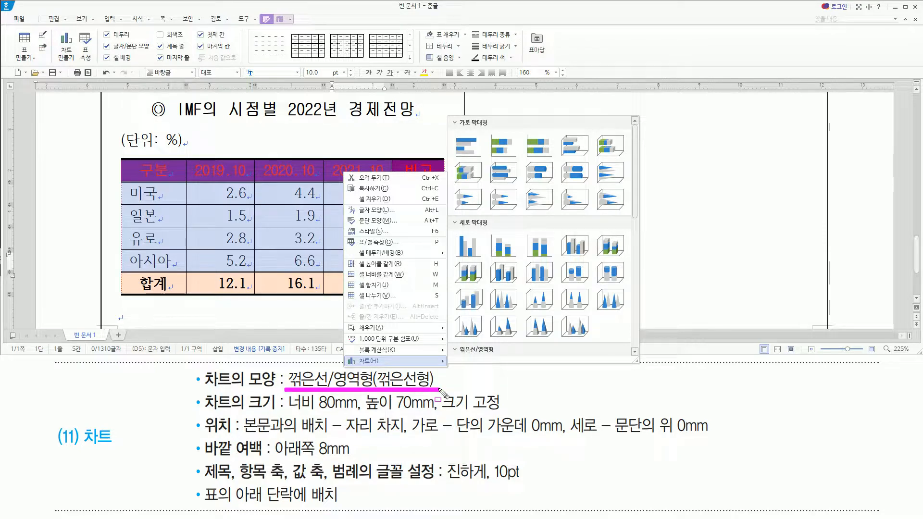
{"action": "key", "text": "Escape"}
{"action": "right_click", "coordinate": [357, 179]}
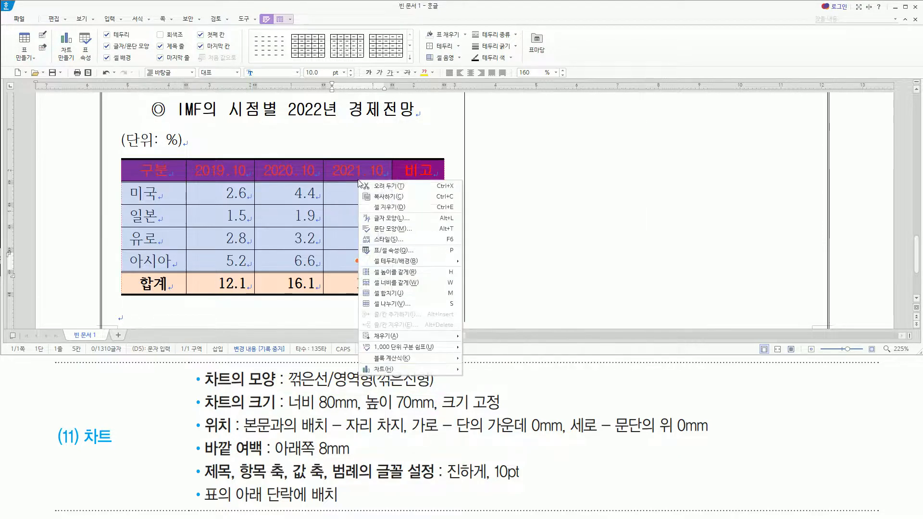
{"action": "mouse_move", "coordinate": [432, 370]}
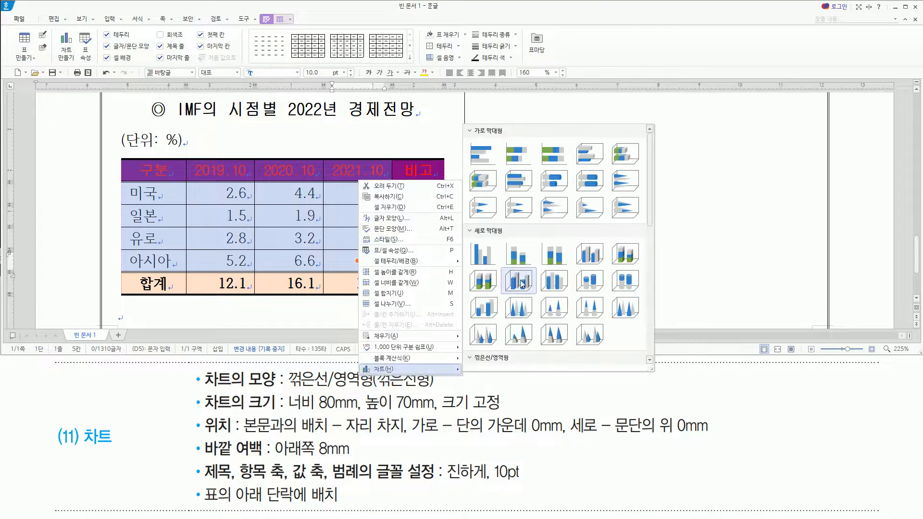
{"action": "scroll", "coordinate": [518, 308], "scroll_direction": "down", "scroll_amount": 2}
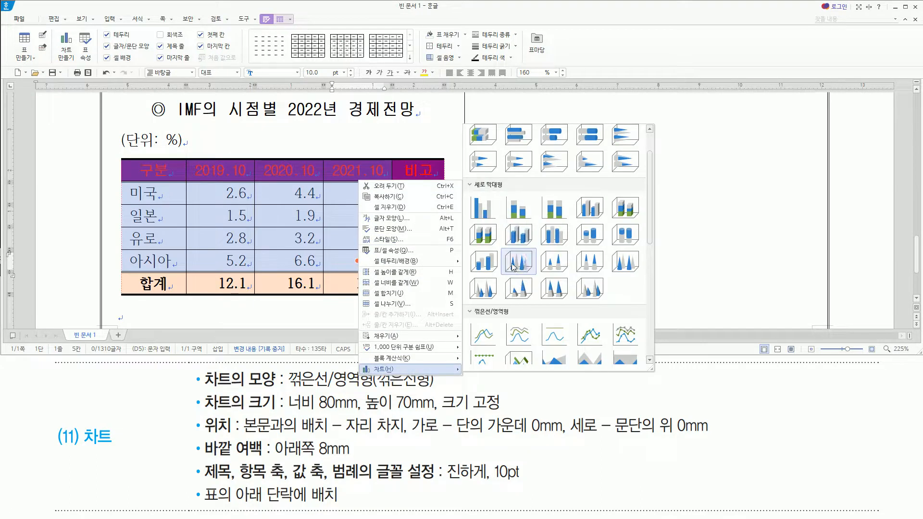
{"action": "scroll", "coordinate": [515, 269], "scroll_direction": "down", "scroll_amount": 3}
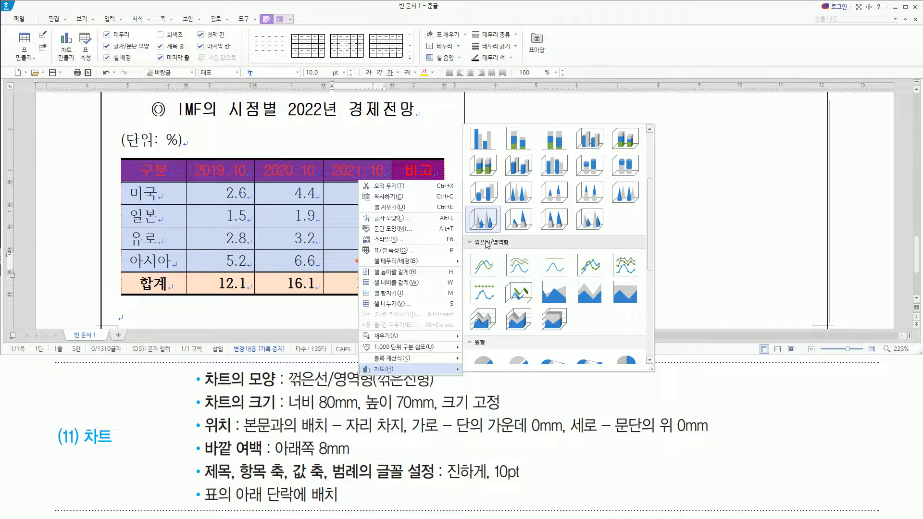
{"action": "left_click", "coordinate": [491, 268]}
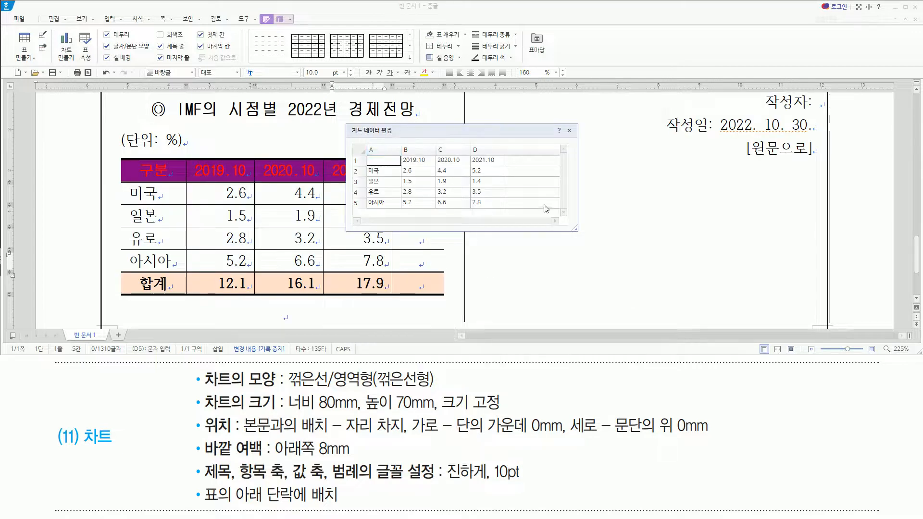
{"action": "left_click", "coordinate": [569, 131]}
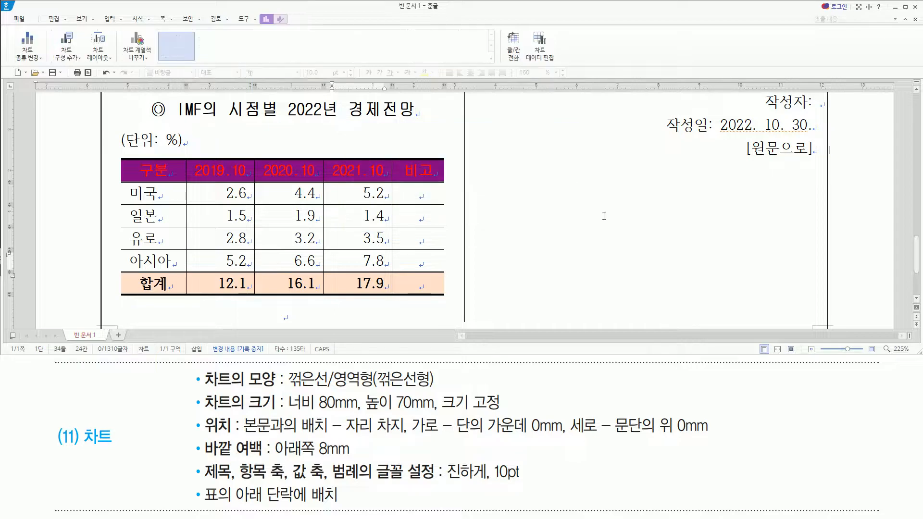
Open the object properties of the inserted line chart at the basic size and position settings.
{"action": "scroll", "coordinate": [763, 234], "scroll_direction": "up", "scroll_amount": 10}
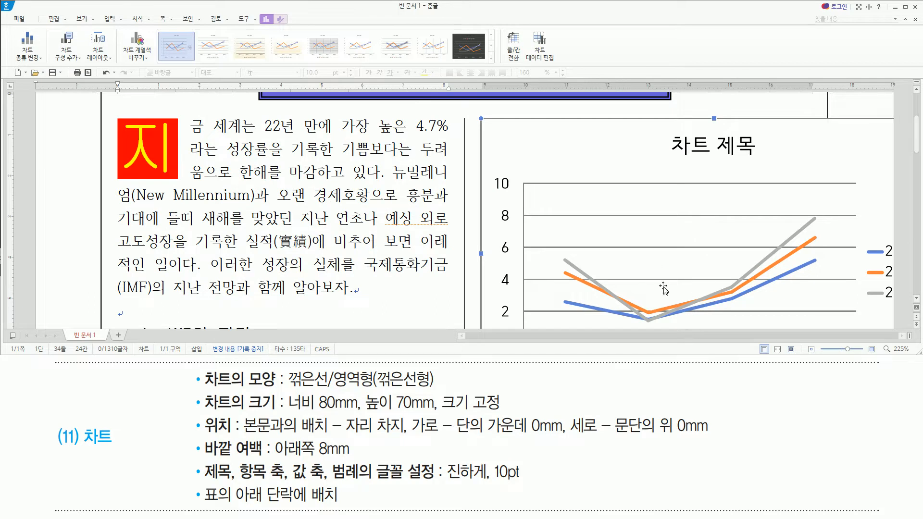
{"action": "scroll", "coordinate": [663, 288], "scroll_direction": "down", "scroll_amount": 5}
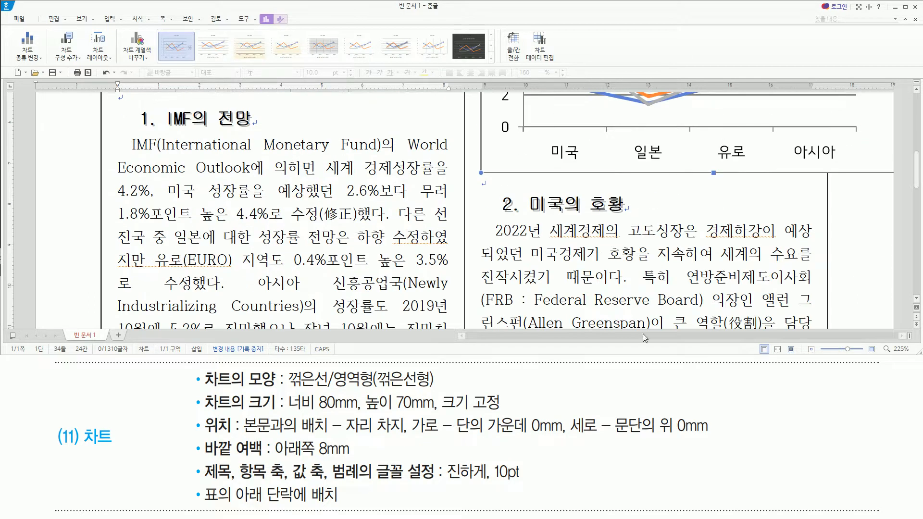
{"action": "scroll", "coordinate": [806, 302], "scroll_direction": "up", "scroll_amount": 4}
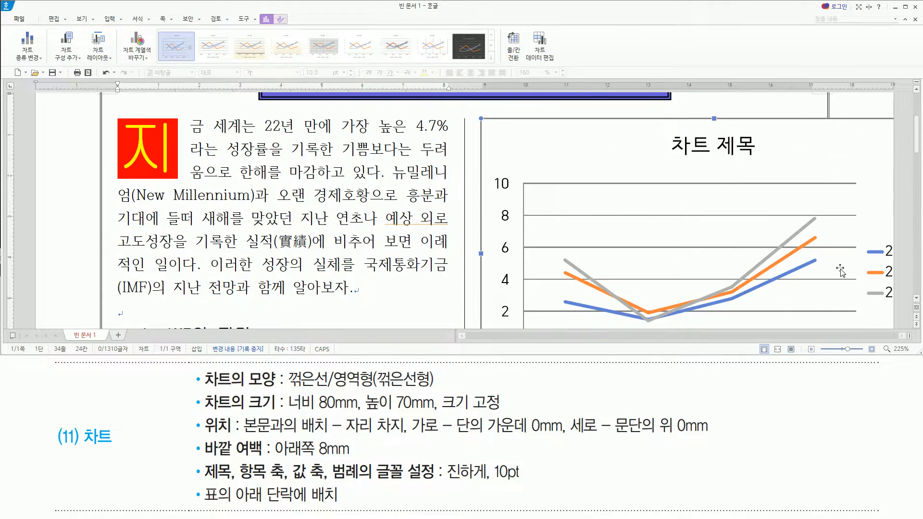
{"action": "mouse_move", "coordinate": [197, 398]}
{"action": "left_mouse_down"}
{"action": "mouse_move", "coordinate": [266, 412]}
{"action": "mouse_move", "coordinate": [267, 437]}
{"action": "mouse_move", "coordinate": [298, 468]}
{"action": "mouse_move", "coordinate": [636, 450]}
{"action": "mouse_move", "coordinate": [721, 452]}
{"action": "mouse_move", "coordinate": [716, 459]}
{"action": "left_mouse_up"}
{"action": "key", "text": "Escape"}
{"action": "right_click", "coordinate": [494, 130]}
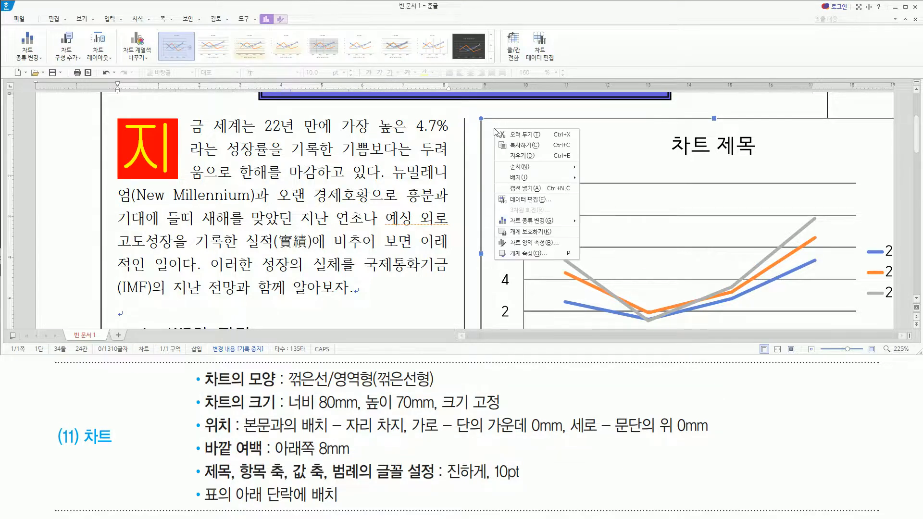
{"action": "left_click", "coordinate": [513, 254]}
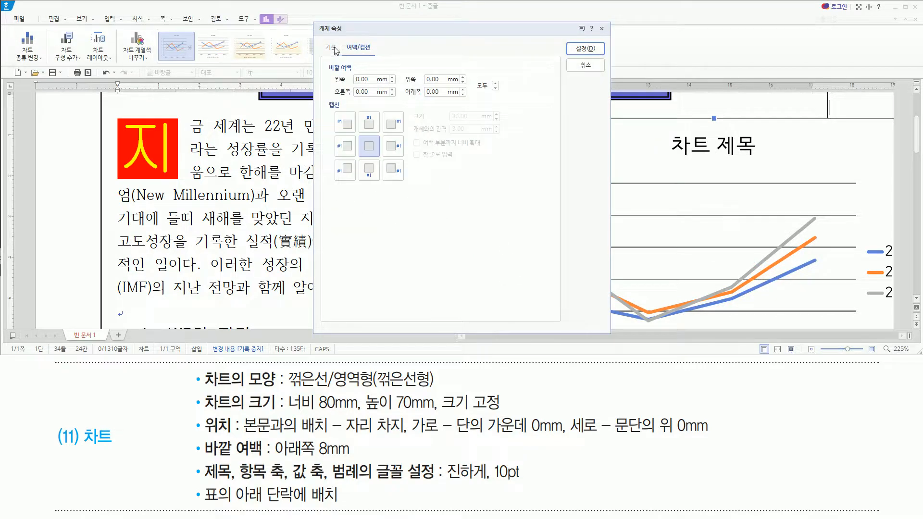
{"action": "left_click", "coordinate": [331, 48]}
{"action": "left_click", "coordinate": [358, 47]}
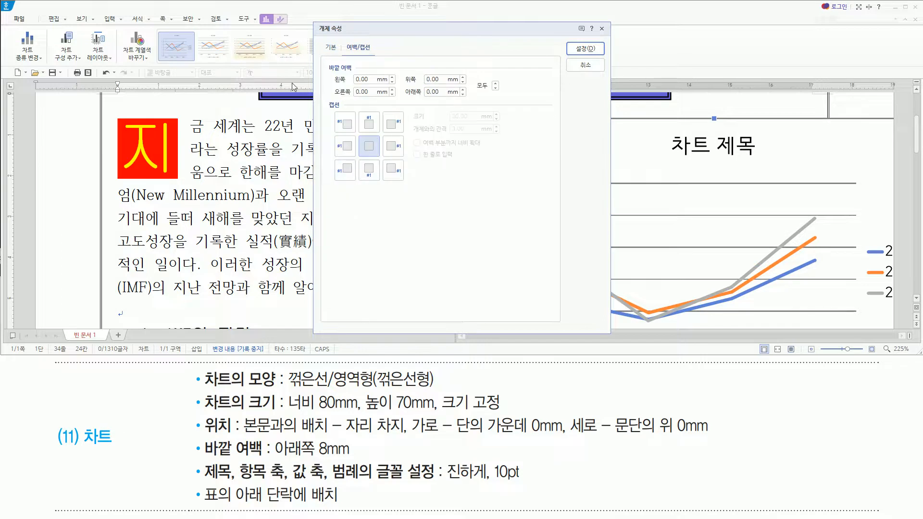
{"action": "left_click", "coordinate": [336, 50]}
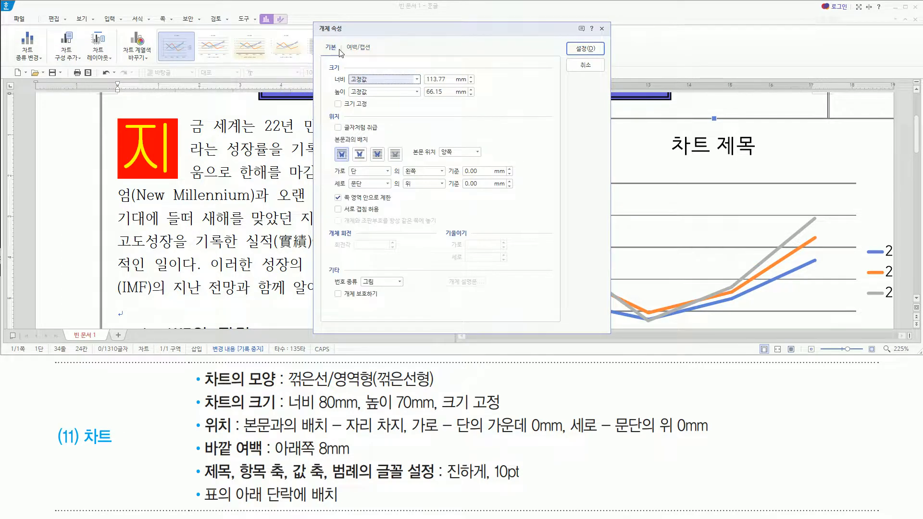
Set the chart's width to 80 mm and height to 70 mm, and turn on 크기 고정.
{"action": "mouse_move", "coordinate": [286, 390]}
{"action": "left_mouse_down"}
{"action": "mouse_move", "coordinate": [348, 412]}
{"action": "mouse_move", "coordinate": [504, 414]}
{"action": "left_mouse_up"}
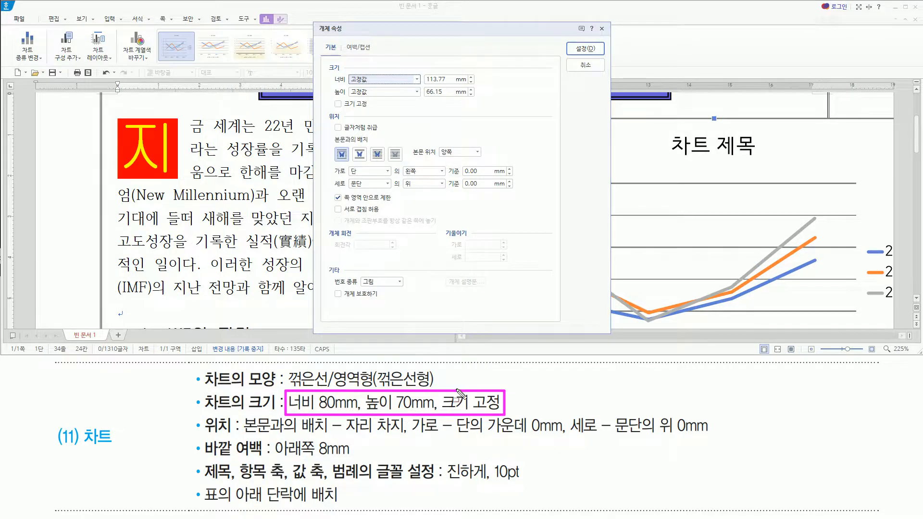
{"action": "key", "text": "Escape"}
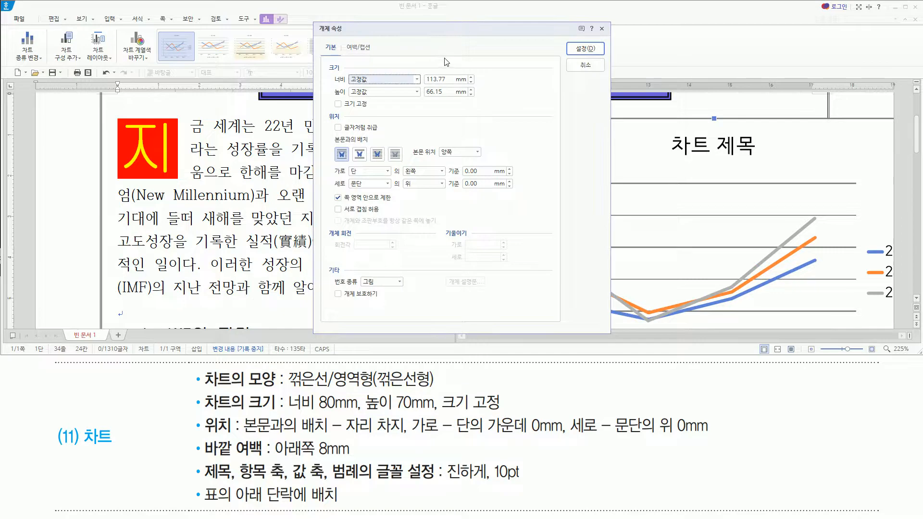
{"action": "key", "text": "Tab"}
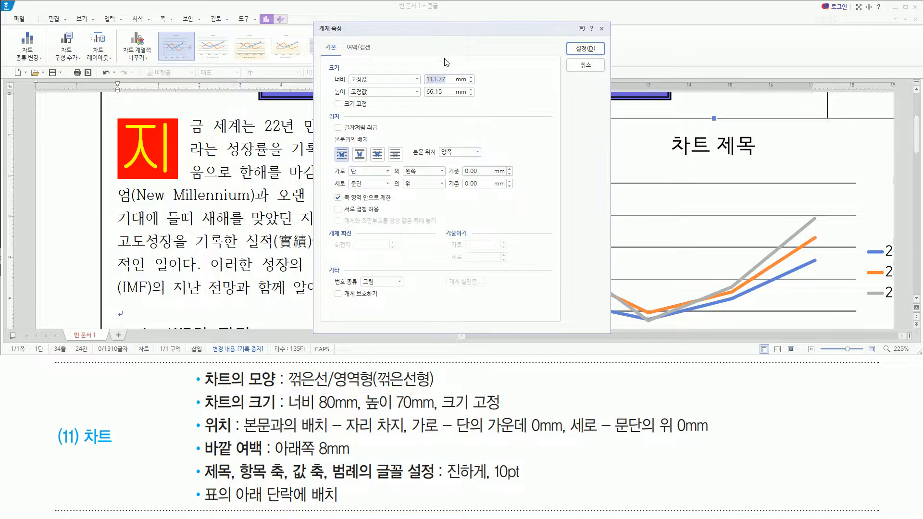
{"action": "type", "text": "80"}
{"action": "key", "text": "Tab"}
{"action": "key", "text": "Tab"}
{"action": "type", "text": "70"}
{"action": "key", "text": "alt"}
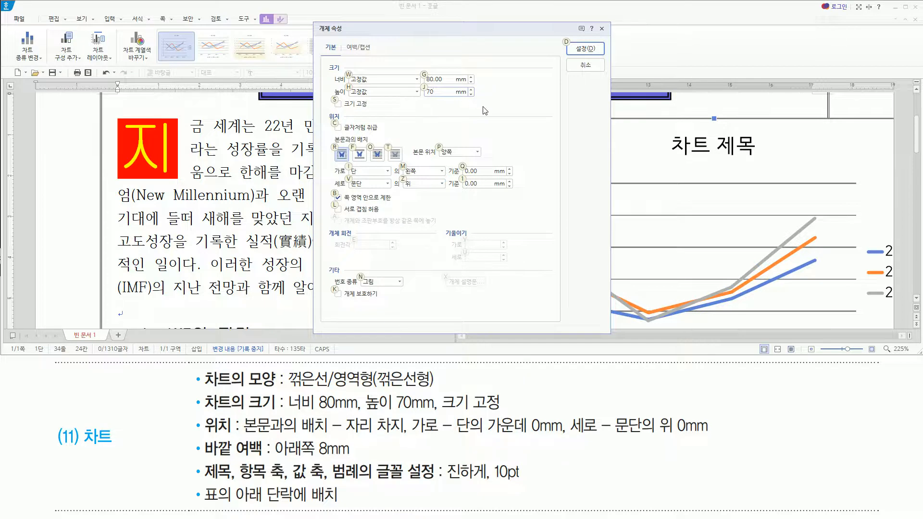
{"action": "key", "text": "alt+s"}
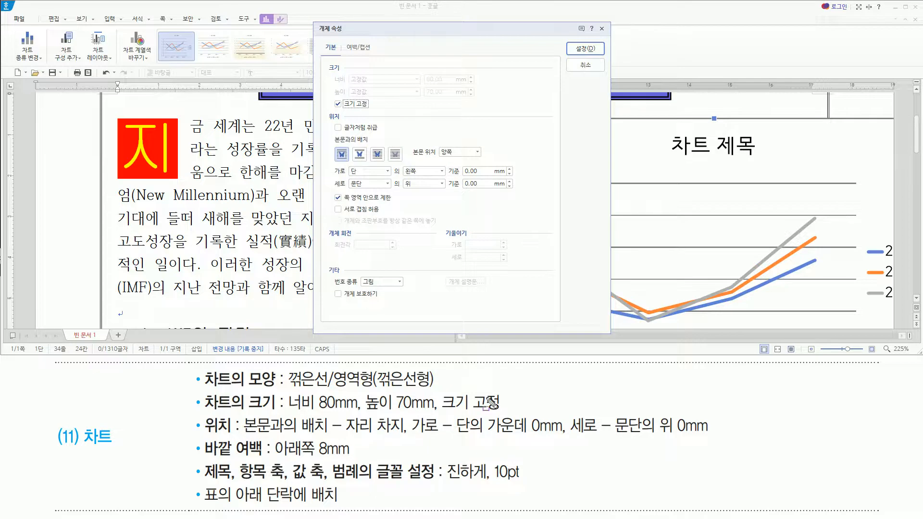
Set the chart's text wrapping to 자리 차지 and its horizontal position to 가운데 of the 단.
{"action": "left_click_drag", "start_coordinate": [201, 417], "coordinate": [232, 438]}
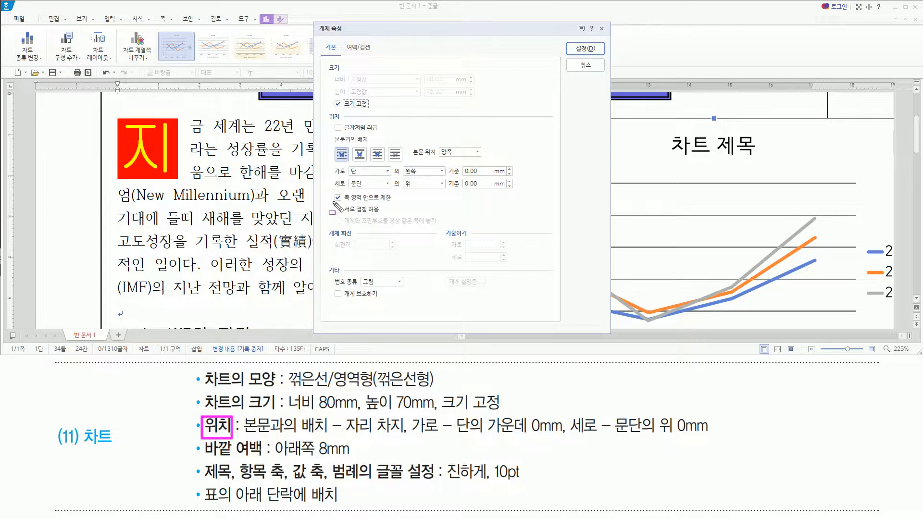
{"action": "mouse_move", "coordinate": [319, 107]}
{"action": "left_mouse_down"}
{"action": "mouse_move", "coordinate": [476, 207]}
{"action": "mouse_move", "coordinate": [536, 220]}
{"action": "left_mouse_up"}
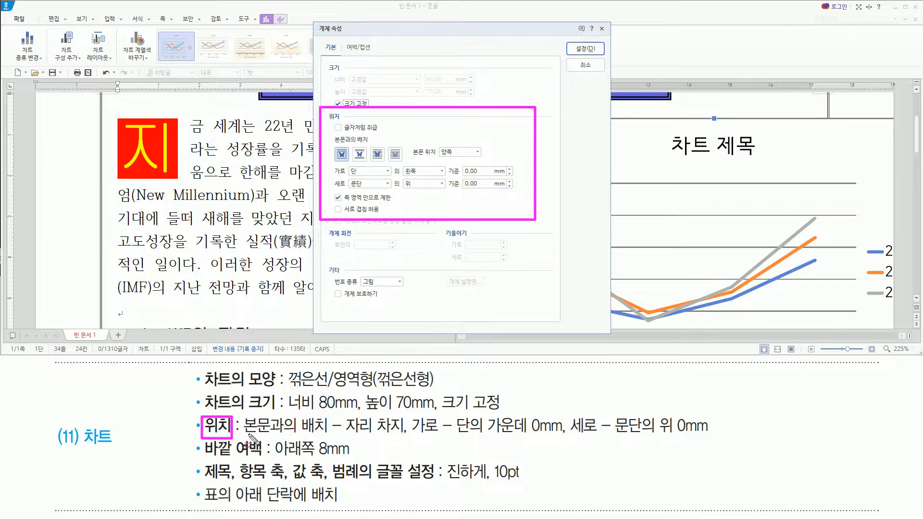
{"action": "left_click_drag", "start_coordinate": [342, 412], "coordinate": [410, 439]}
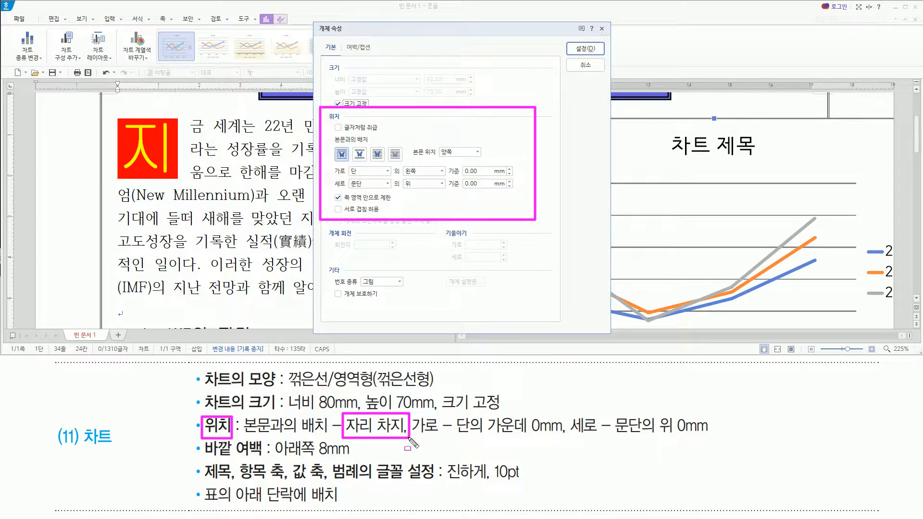
{"action": "left_click_drag", "start_coordinate": [353, 144], "coordinate": [368, 161]}
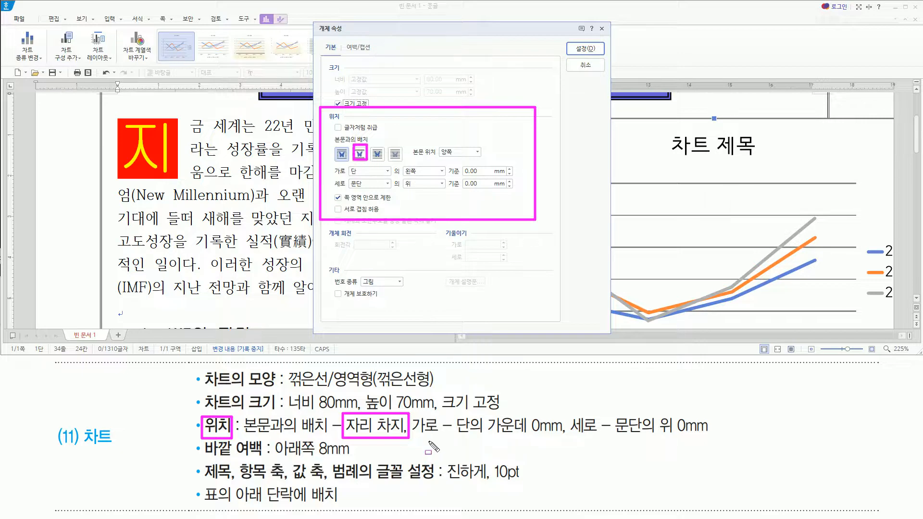
{"action": "left_click_drag", "start_coordinate": [416, 436], "coordinate": [712, 436]}
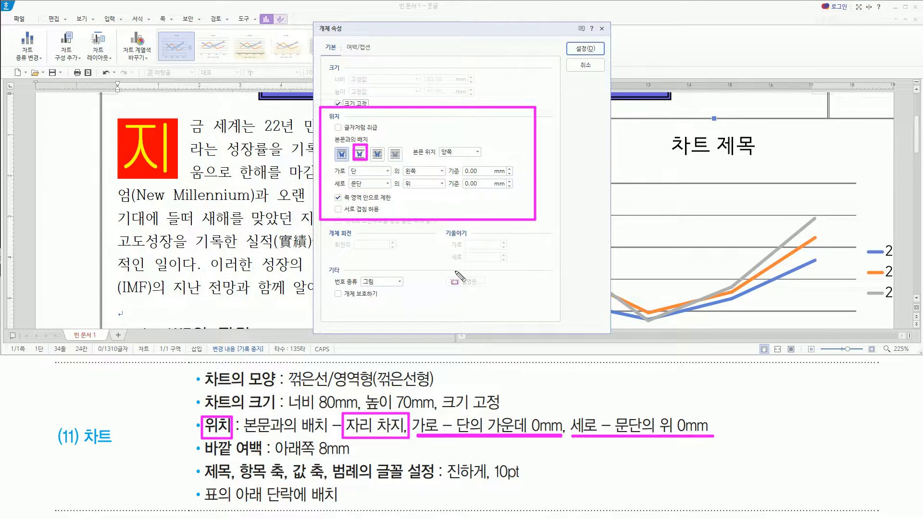
{"action": "left_click_drag", "start_coordinate": [348, 163], "coordinate": [379, 195]}
{"action": "key", "text": "Escape"}
{"action": "left_click", "coordinate": [359, 154]}
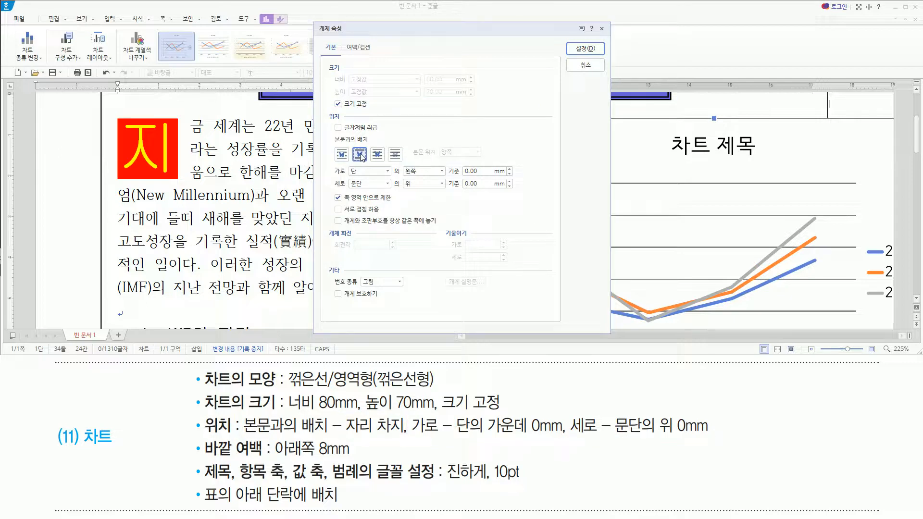
{"action": "left_click", "coordinate": [441, 171]}
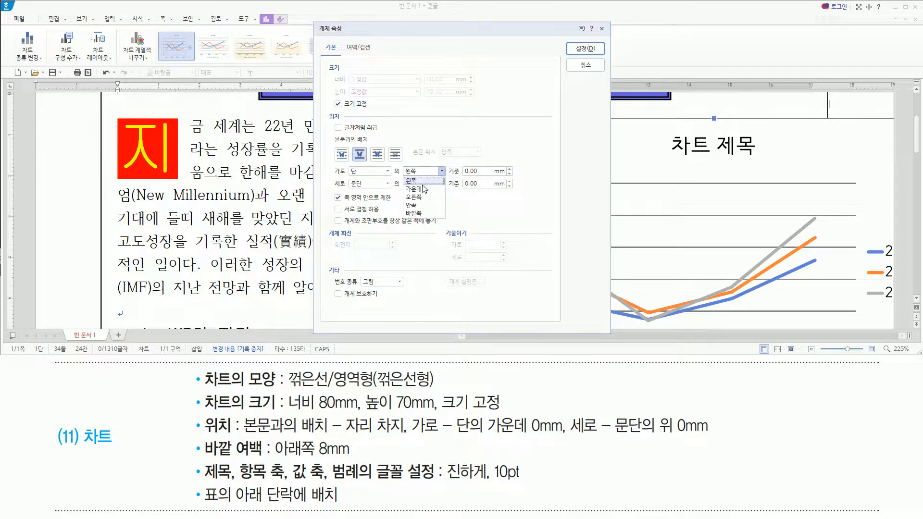
{"action": "left_click", "coordinate": [422, 188]}
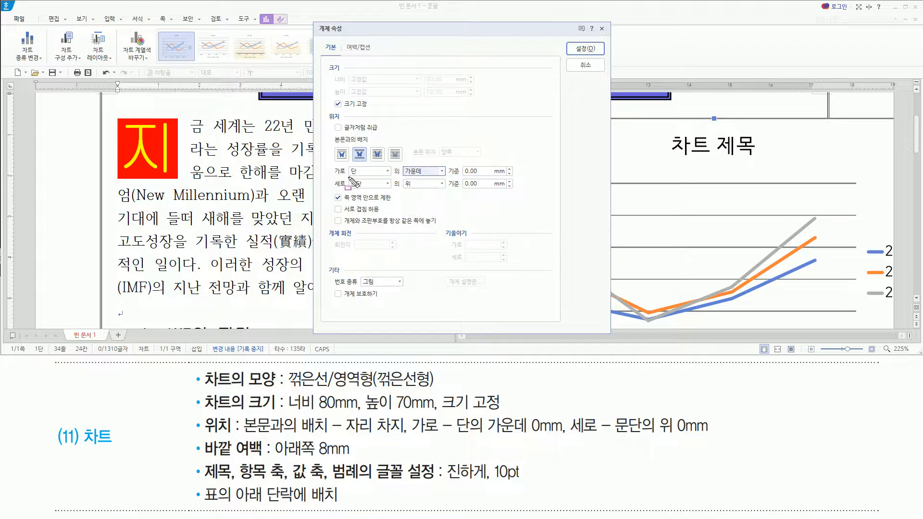
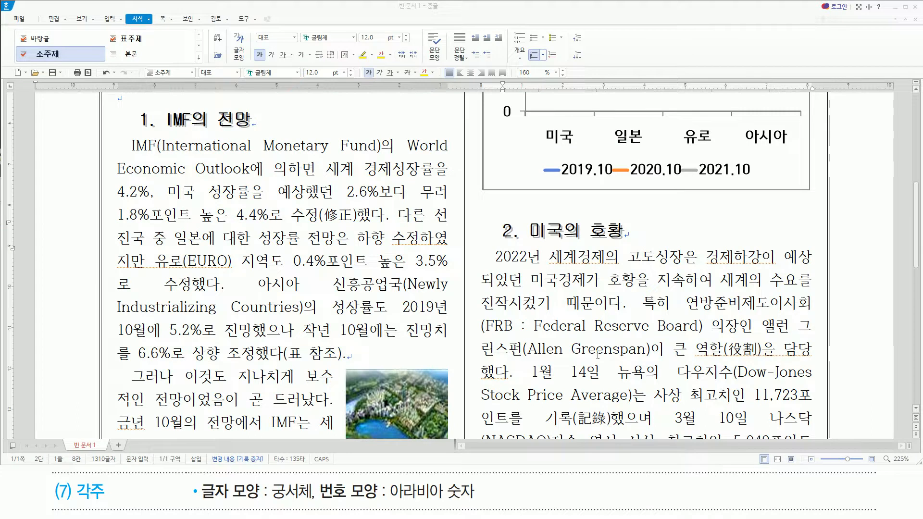
Insert a footnote directly after 그린스펀 in the first paragraph of the 미국의 호황 section.
{"action": "left_click_drag", "start_coordinate": [523, 340], "coordinate": [523, 361]}
{"action": "key", "text": "Escape"}
{"action": "left_click", "coordinate": [530, 360]}
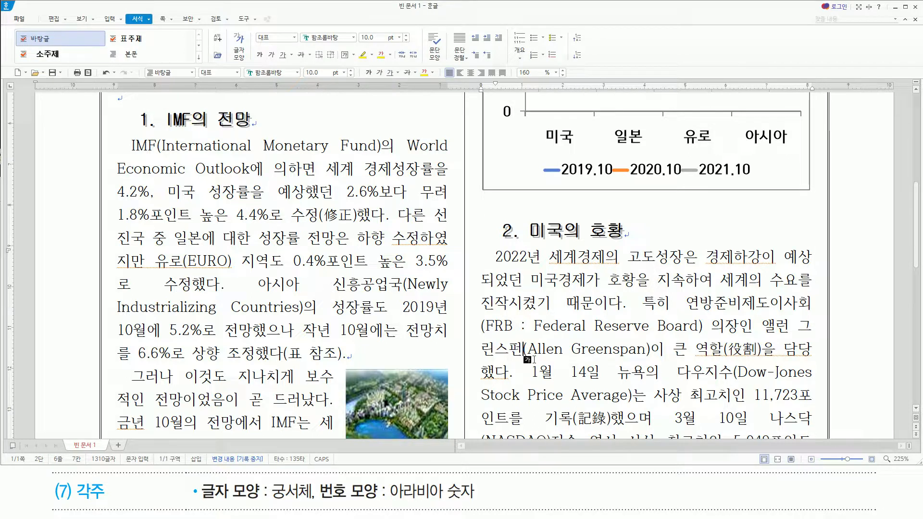
{"action": "key", "text": "ctrl+n"}
{"action": "key", "text": "n"}
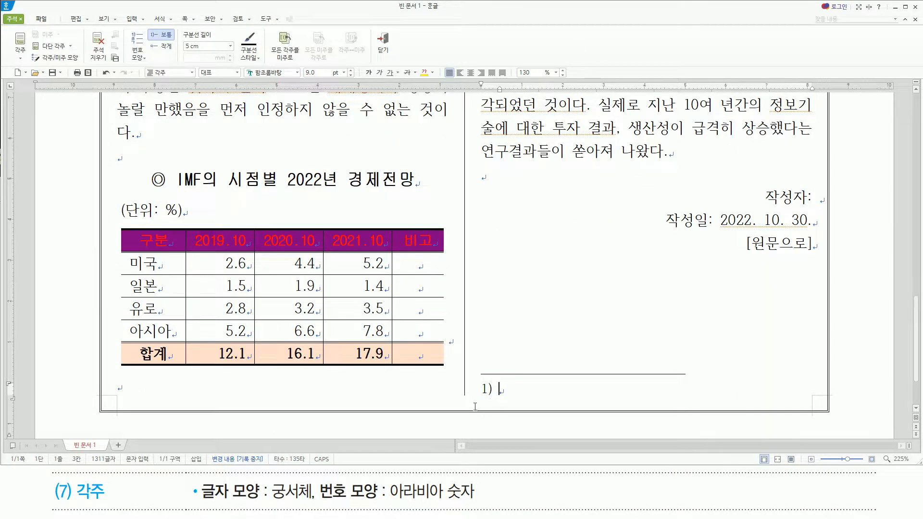
Enter "The Greenspan Effect의 주인공" as the footnote text.
{"action": "left_click", "coordinate": [513, 390]}
{"action": "type", "text": "t"}
{"action": "key", "text": "BackSpace"}
{"action": "type", "text": "The"}
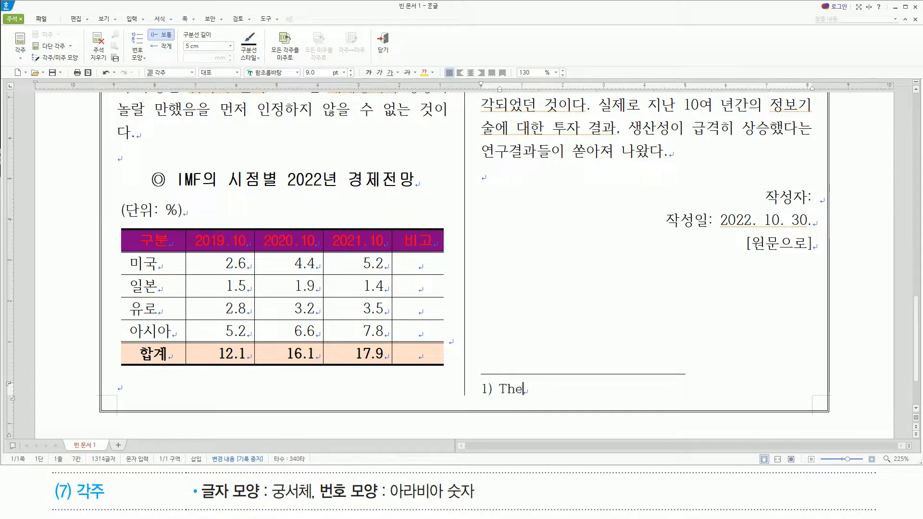
{"action": "type", "text": " Green"}
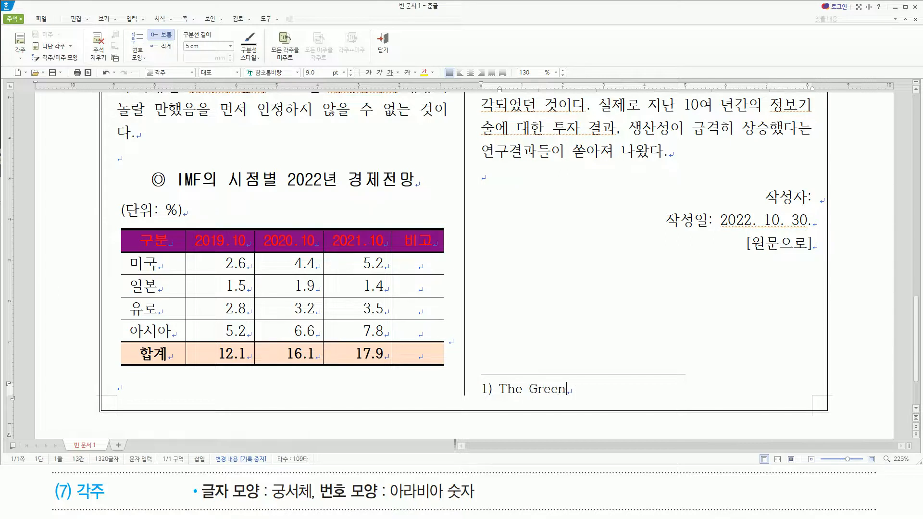
{"action": "type", "text": "span E"}
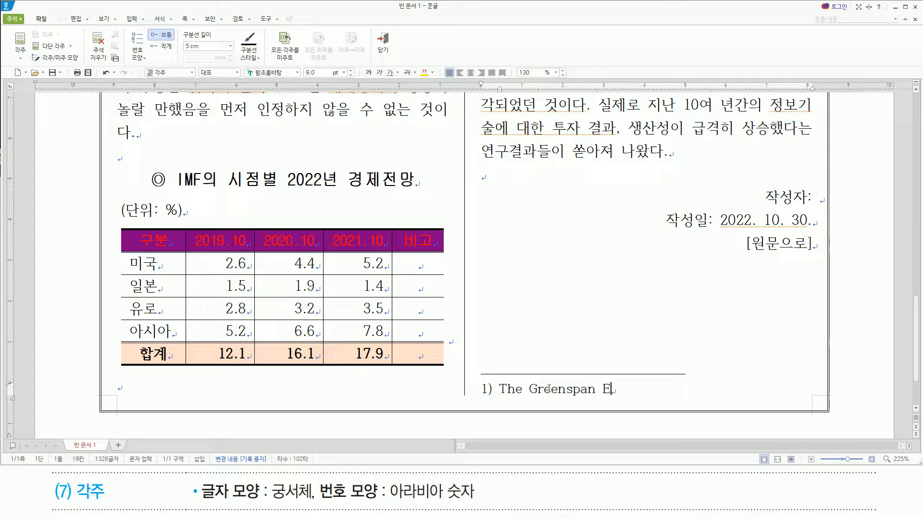
{"action": "type", "text": "ffect"}
{"action": "type", "text": "의"}
{"action": "type", "text": " 주인ㄱ"}
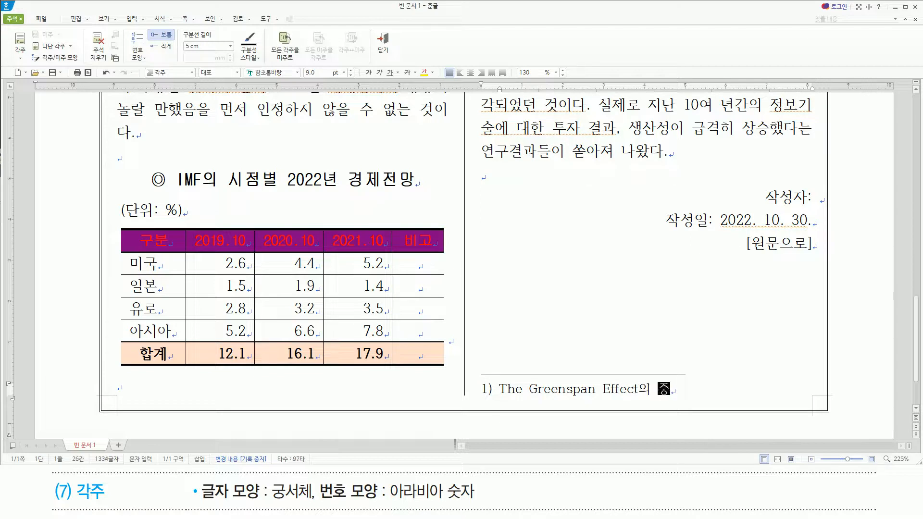
{"action": "type", "text": "공"}
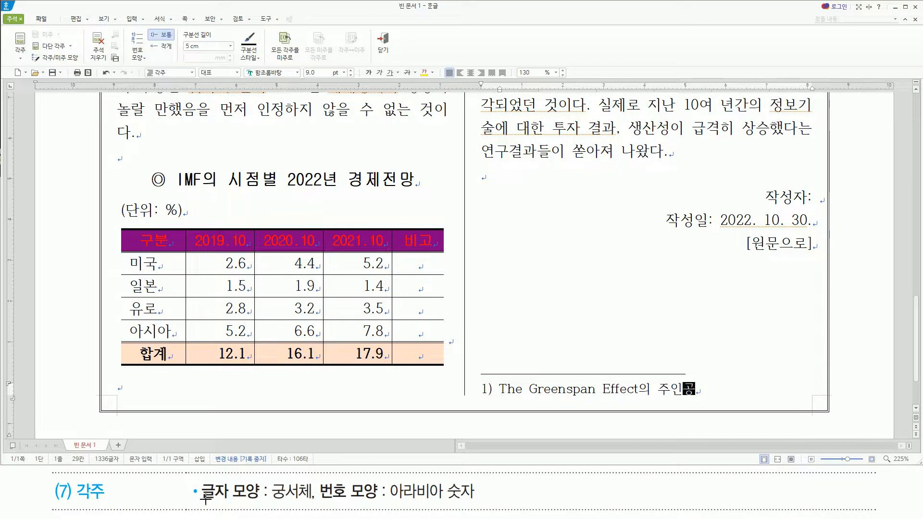
Set the font of the whole footnote line, including its number, to 궁서체 and return to the body text.
{"action": "left_click_drag", "start_coordinate": [204, 502], "coordinate": [482, 514]}
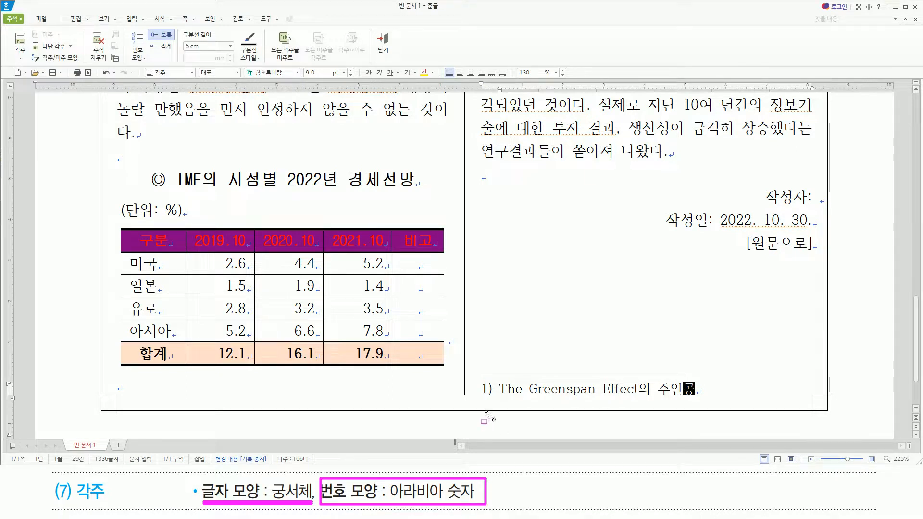
{"action": "left_click_drag", "start_coordinate": [479, 397], "coordinate": [490, 398]}
{"action": "key", "text": "Escape"}
{"action": "left_click", "coordinate": [705, 387]}
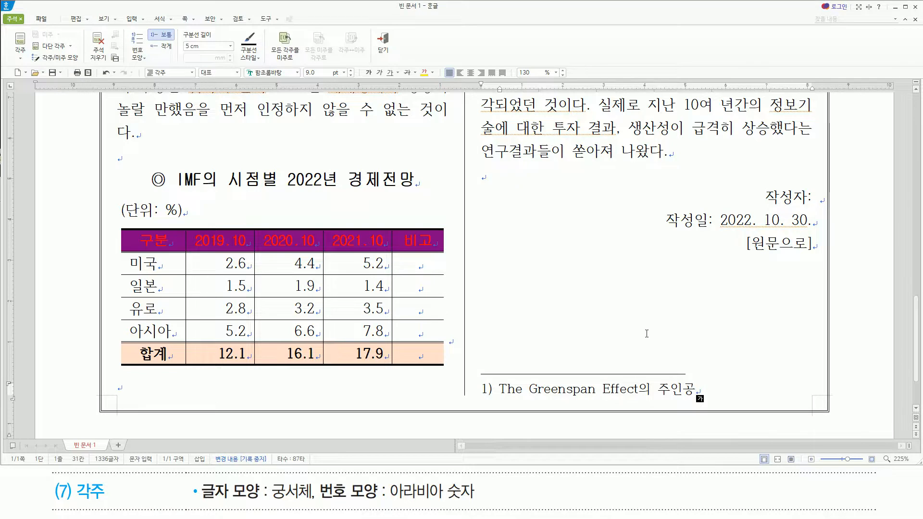
{"action": "key", "text": "shift+Home"}
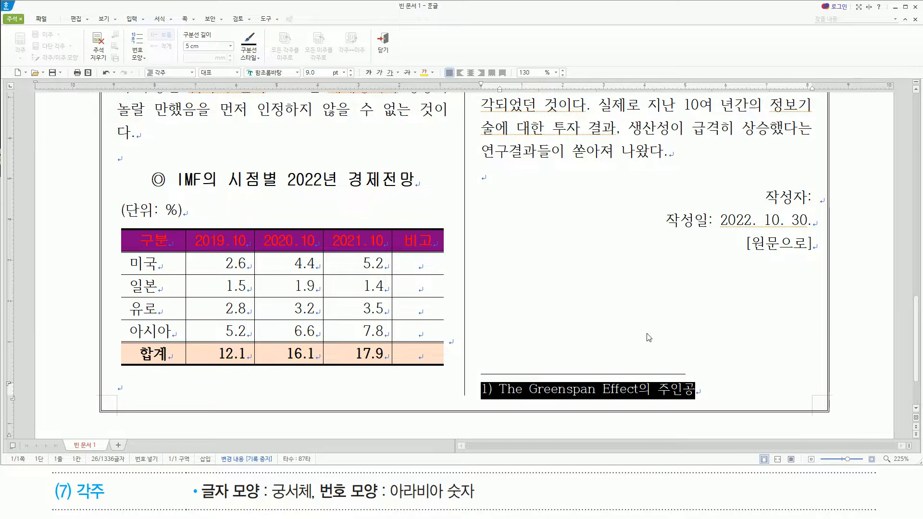
{"action": "key", "text": "alt+l"}
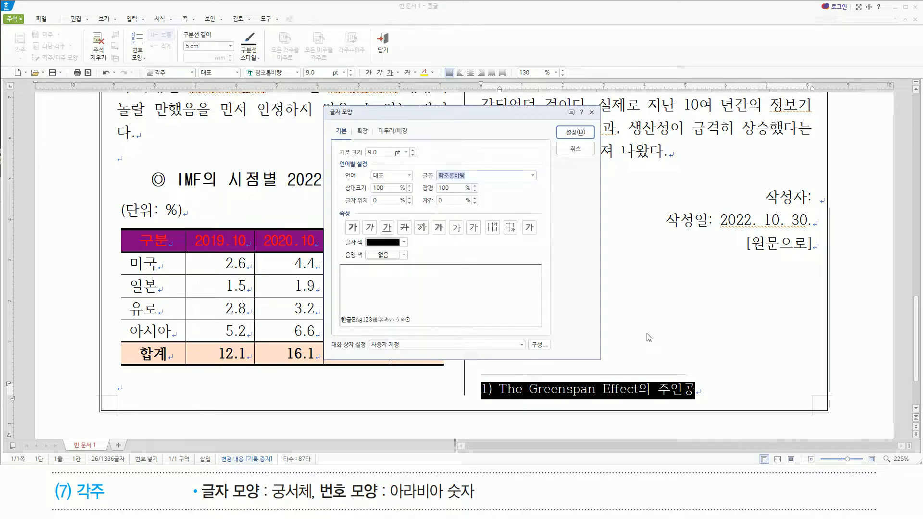
{"action": "type", "text": "궁"}
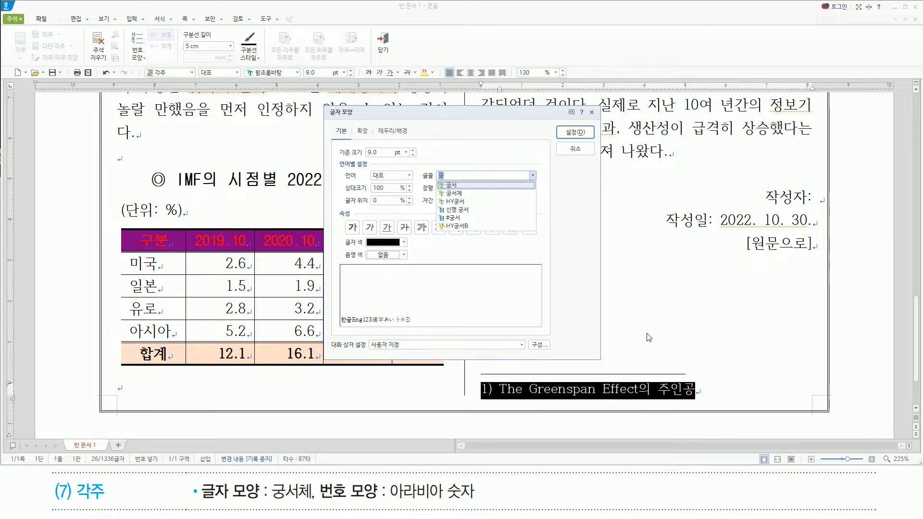
{"action": "type", "text": "서체"}
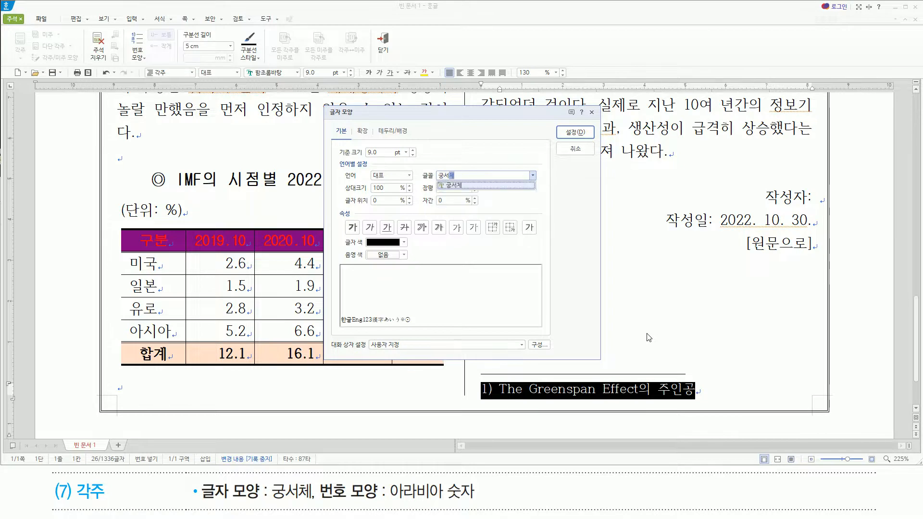
{"action": "key", "text": "Return"}
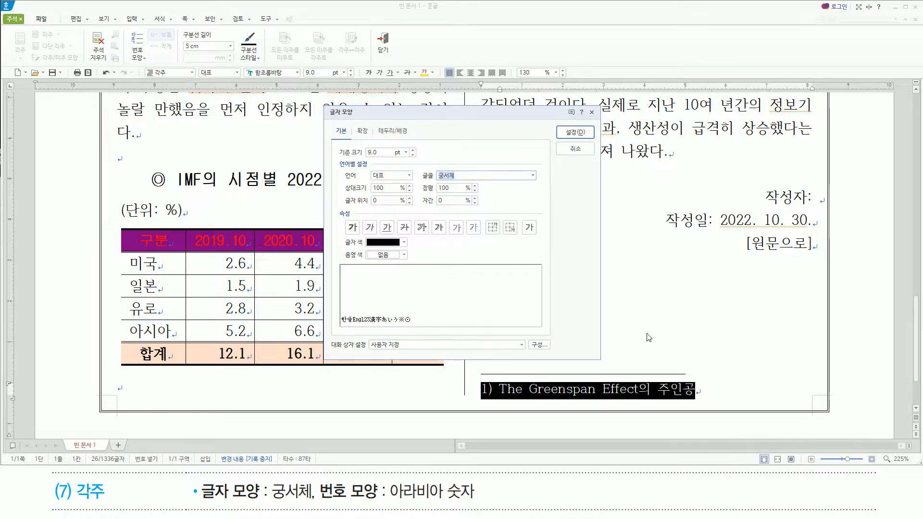
{"action": "key", "text": "Return"}
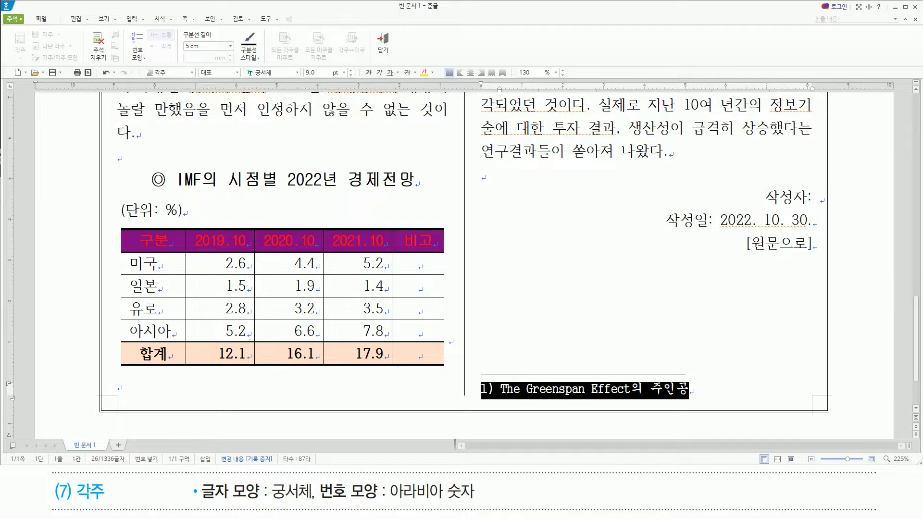
{"action": "key", "text": "shift+Escape"}
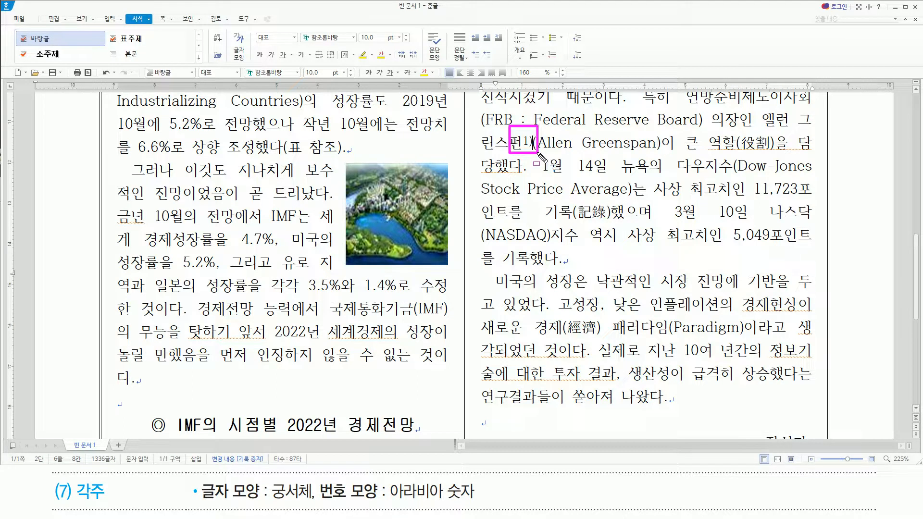
{"action": "key", "text": "Escape"}
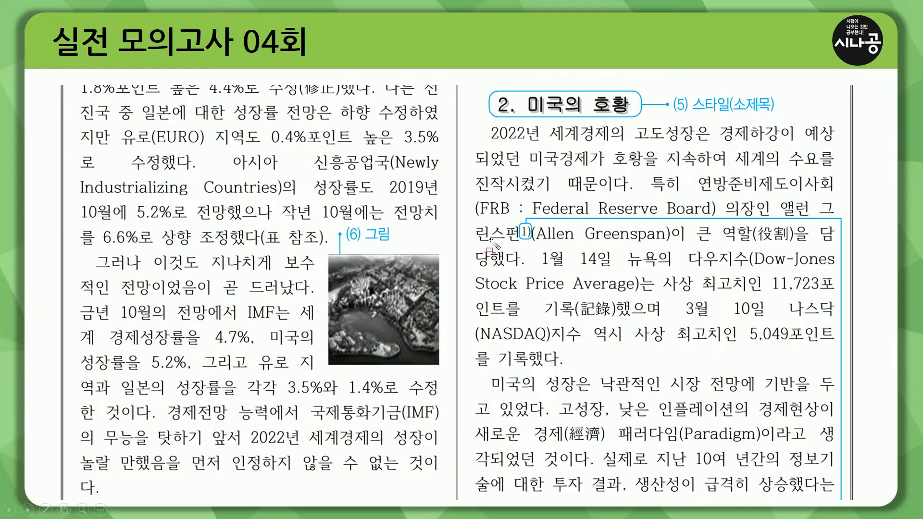
{"action": "left_click_drag", "start_coordinate": [520, 222], "coordinate": [533, 237]}
{"action": "key", "text": "Escape"}
{"action": "left_click", "coordinate": [595, 374]}
{"action": "key", "text": "ctrl+alt+d"}
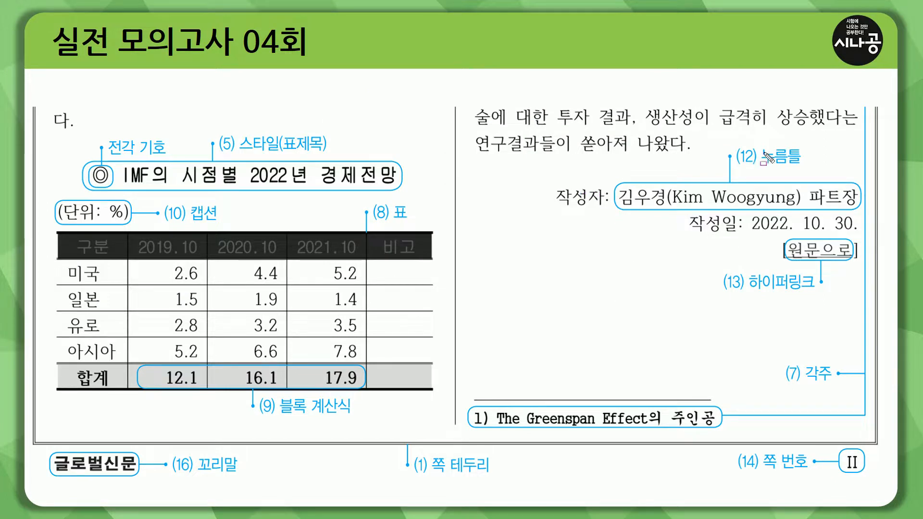
{"action": "left_click_drag", "start_coordinate": [736, 143], "coordinate": [810, 169]}
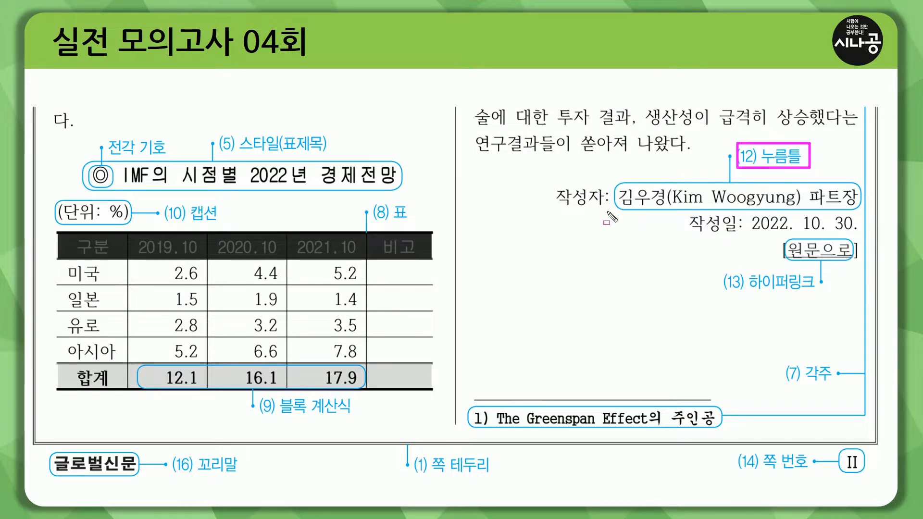
{"action": "left_click_drag", "start_coordinate": [620, 210], "coordinate": [858, 211]}
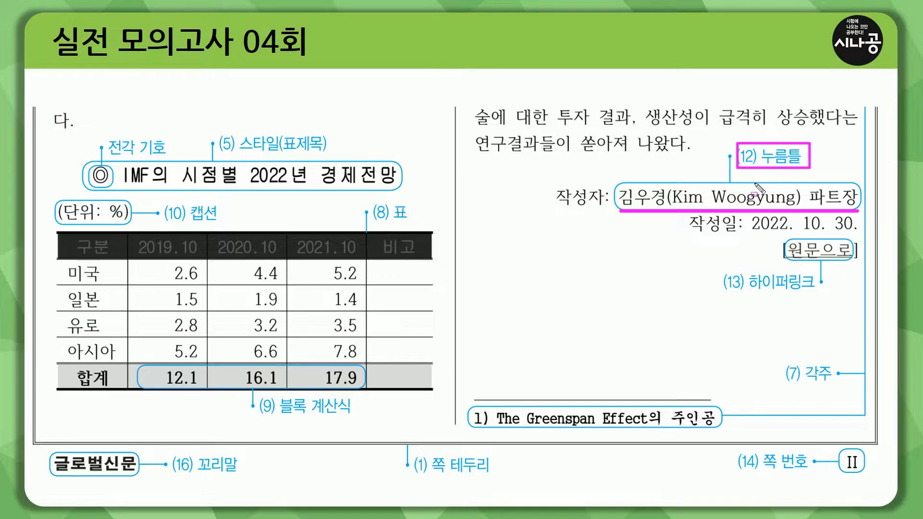
{"action": "key", "text": "Escape"}
{"action": "key", "text": "Right"}
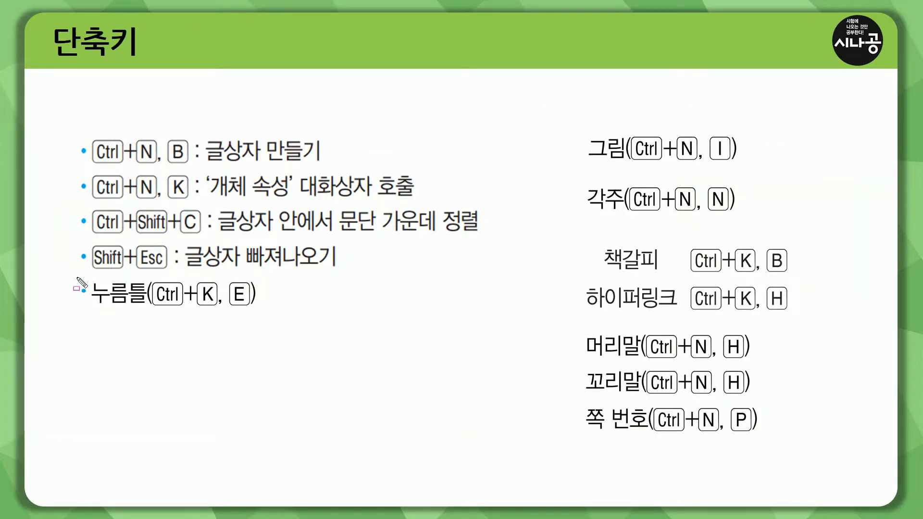
{"action": "left_click_drag", "start_coordinate": [76, 277], "coordinate": [263, 309]}
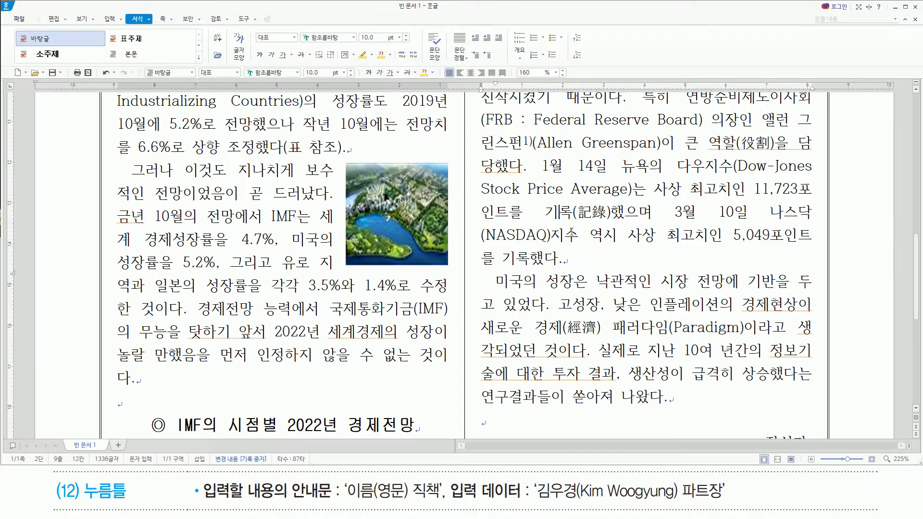
Insert a 누름틀 field after 작성자: with the guide text "이름(영문) 직책".
{"action": "scroll", "coordinate": [571, 231], "scroll_direction": "down", "scroll_amount": 5}
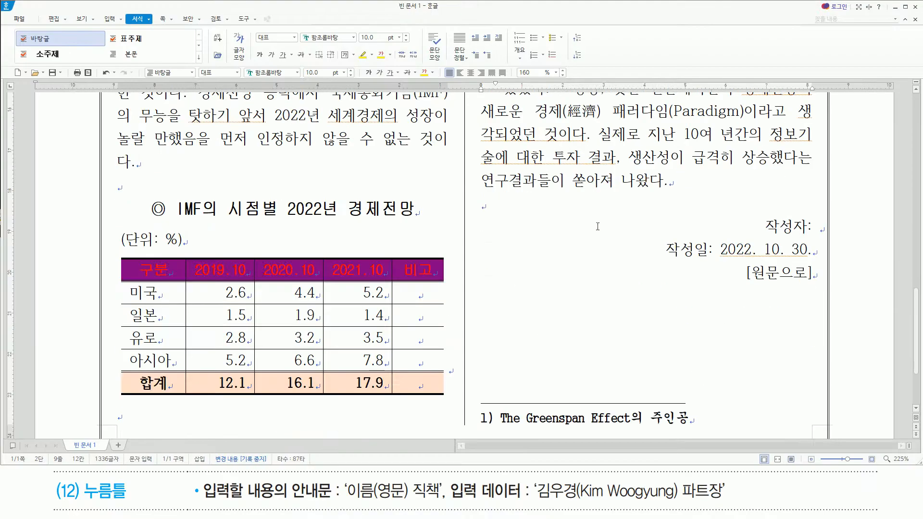
{"action": "left_click", "coordinate": [821, 229]}
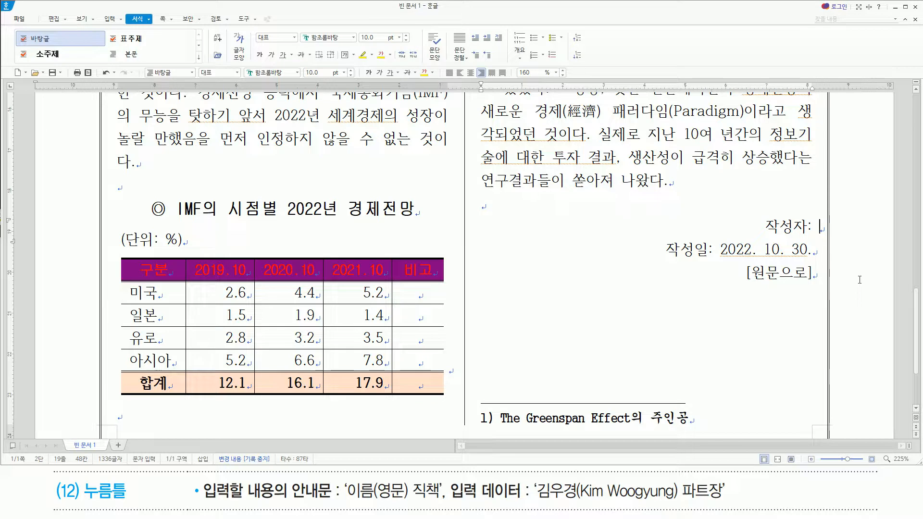
{"action": "key", "text": "ctrl+k"}
{"action": "key", "text": "e"}
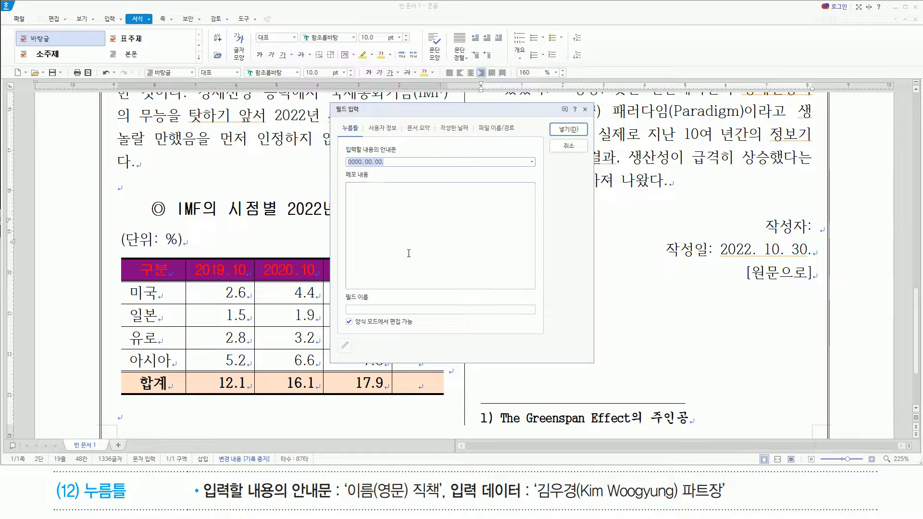
{"action": "left_click_drag", "start_coordinate": [204, 502], "coordinate": [445, 504]}
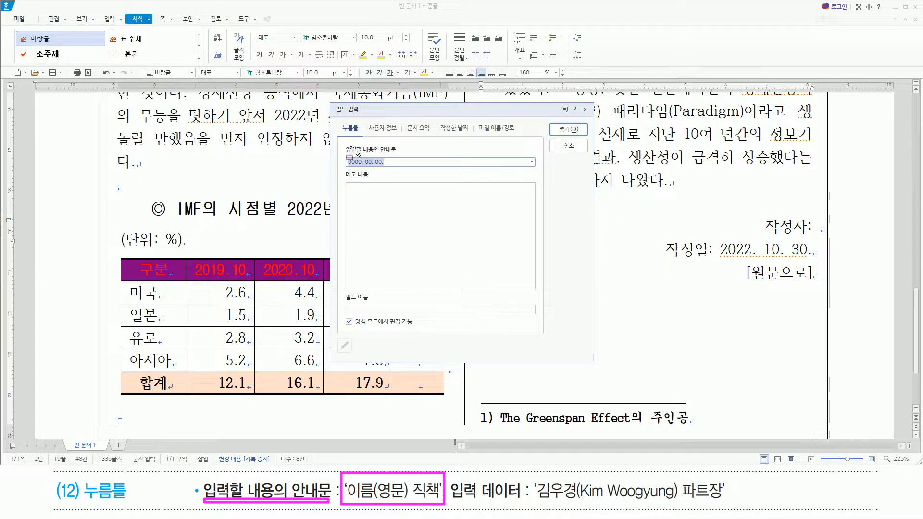
{"action": "left_click_drag", "start_coordinate": [345, 155], "coordinate": [389, 170]}
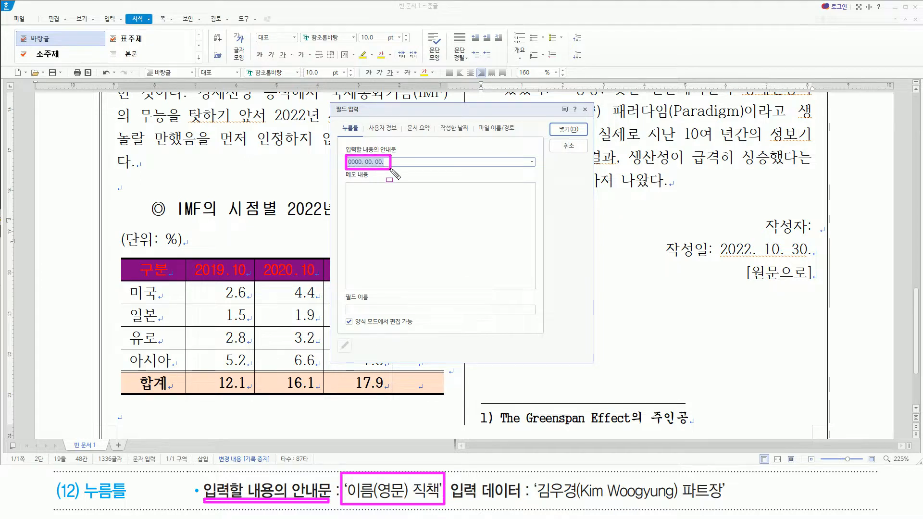
{"action": "key", "text": "Escape"}
{"action": "left_click", "coordinate": [407, 154]}
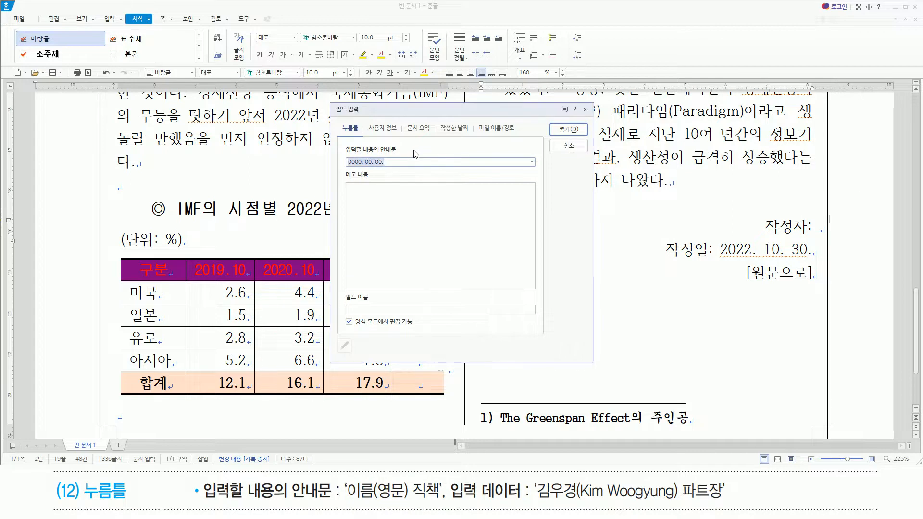
{"action": "type", "text": "이름(영문) 직책"}
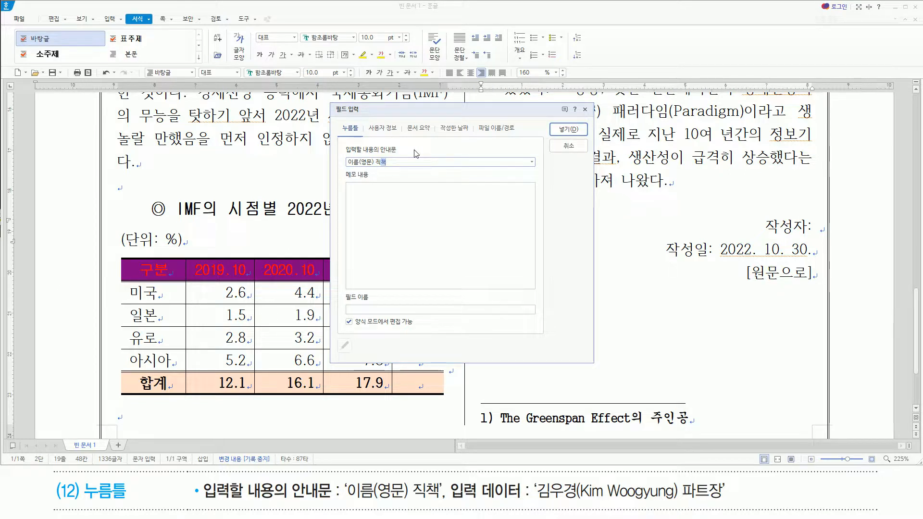
{"action": "left_click", "coordinate": [568, 129]}
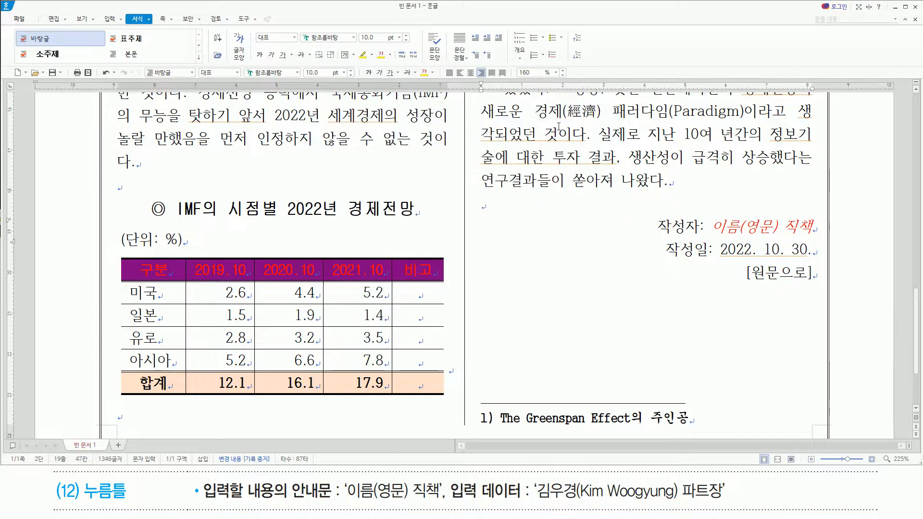
Fill the 누름틀 field after 작성자: with the author's Korean name, the English name in parentheses and the title 파트장.
{"action": "left_click", "coordinate": [719, 226]}
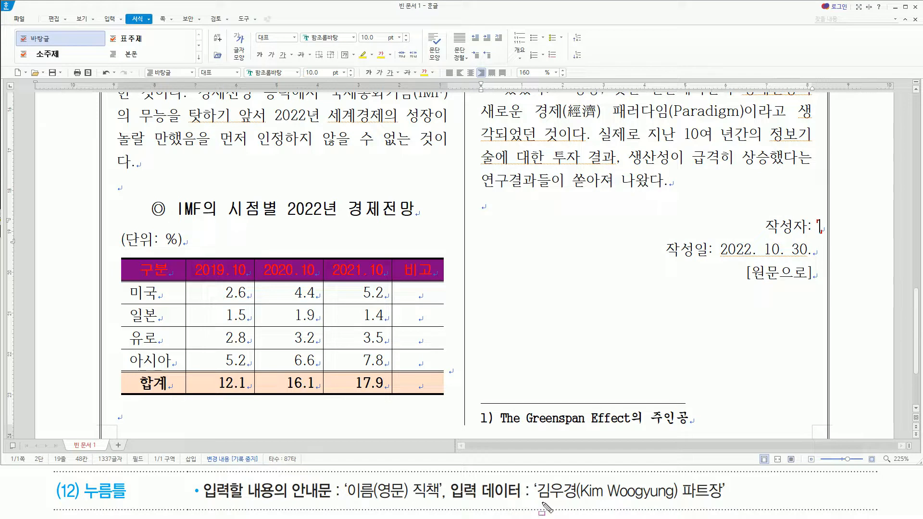
{"action": "left_click_drag", "start_coordinate": [533, 501], "coordinate": [728, 503]}
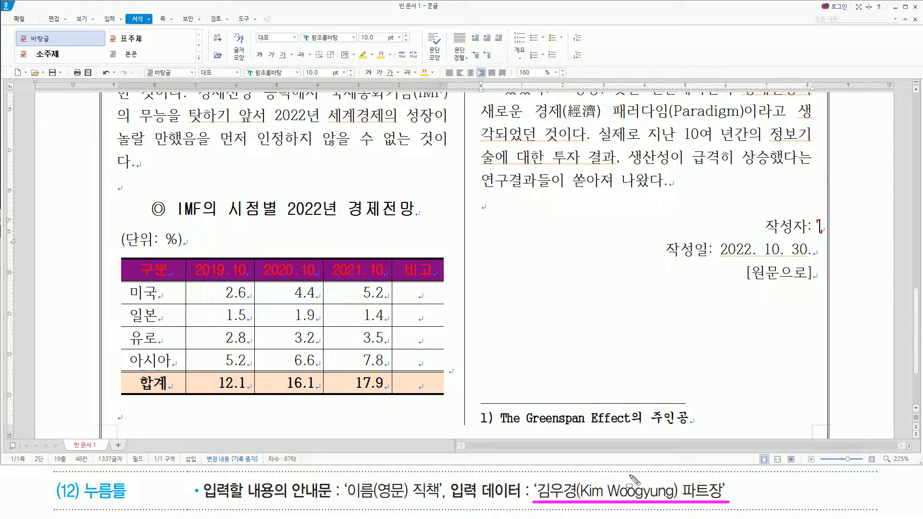
{"action": "key", "text": "Escape"}
{"action": "left_click", "coordinate": [788, 24]}
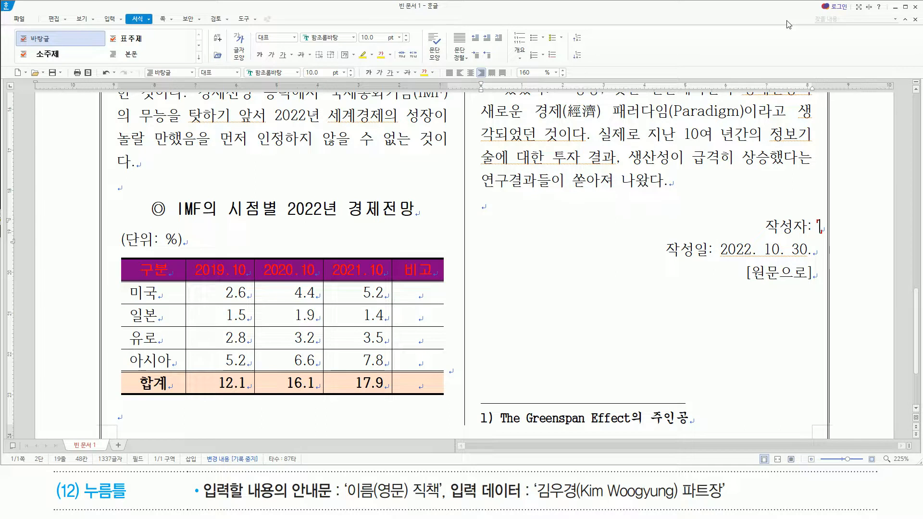
{"action": "type", "text": "김우경("}
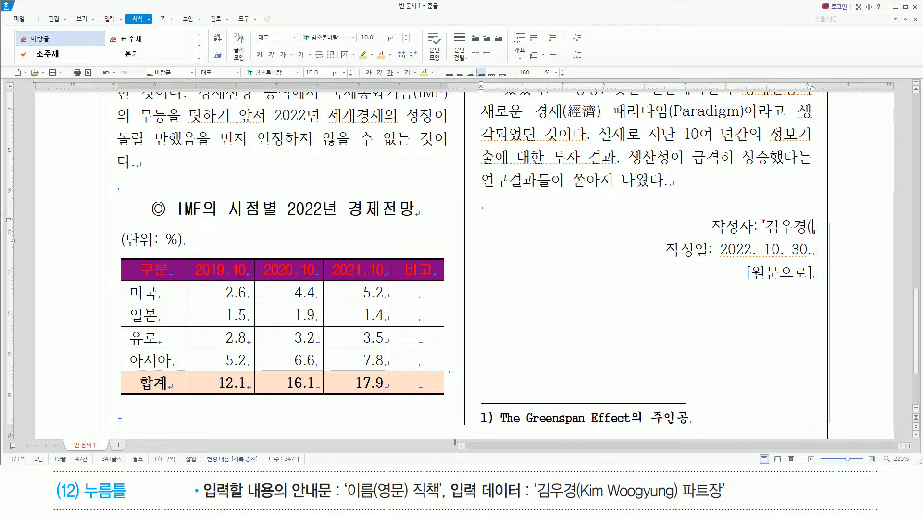
{"action": "type", "text": "Kim"}
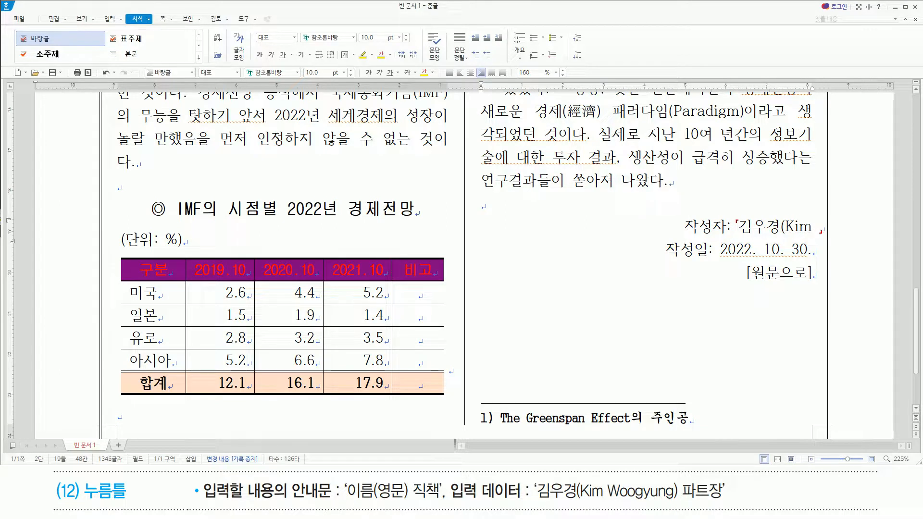
{"action": "type", "text": " Woog"}
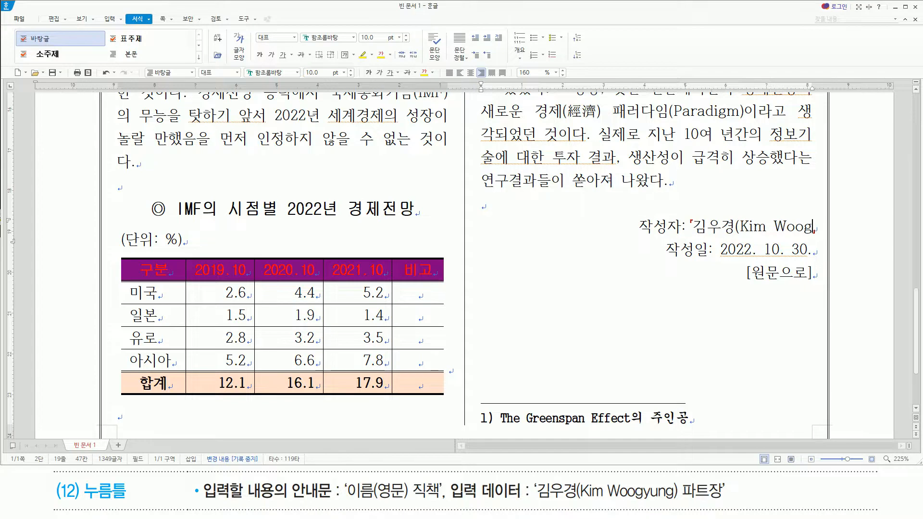
{"action": "type", "text": "yung"}
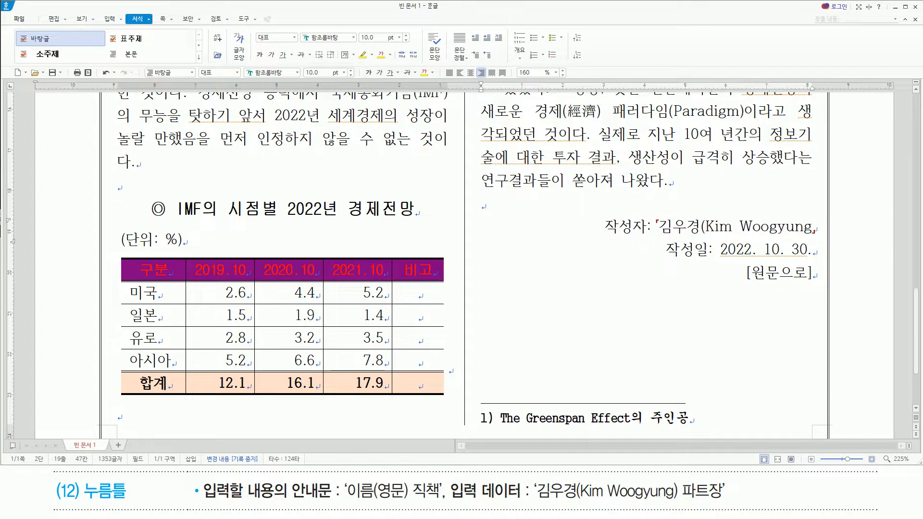
{"action": "type", "text": ")"}
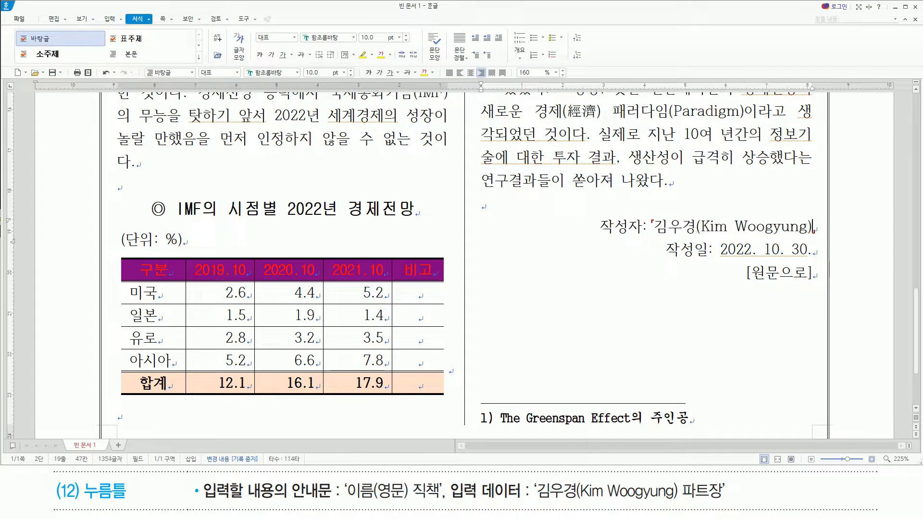
{"action": "type", "text": " 파트"}
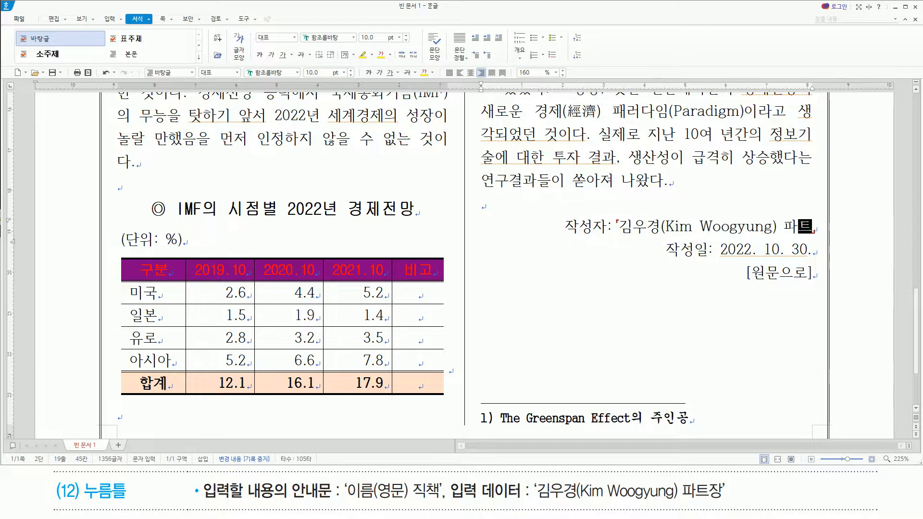
{"action": "type", "text": "자ㅇ"}
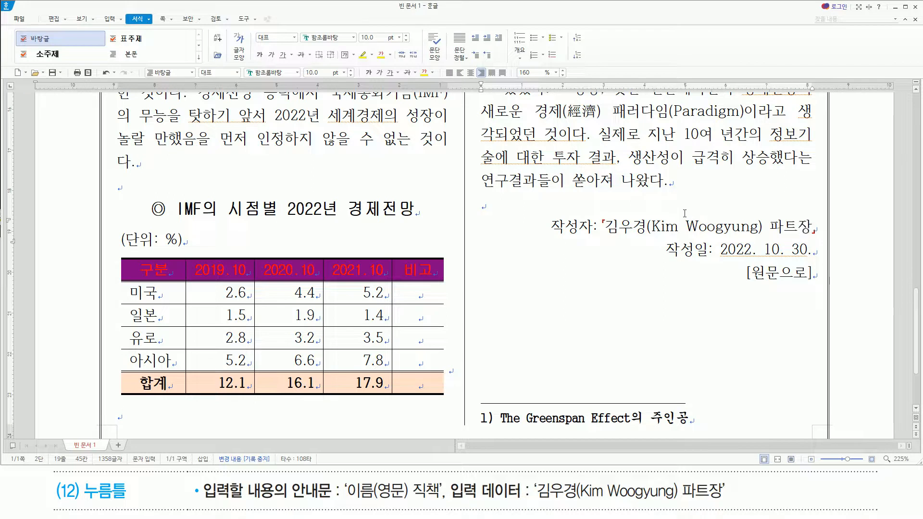
{"action": "key", "text": "Down"}
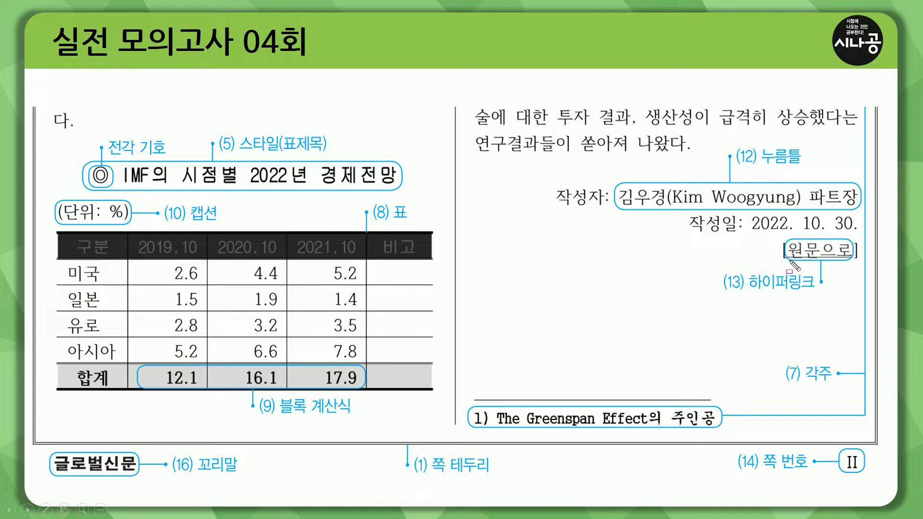
{"action": "left_click_drag", "start_coordinate": [749, 291], "coordinate": [815, 292]}
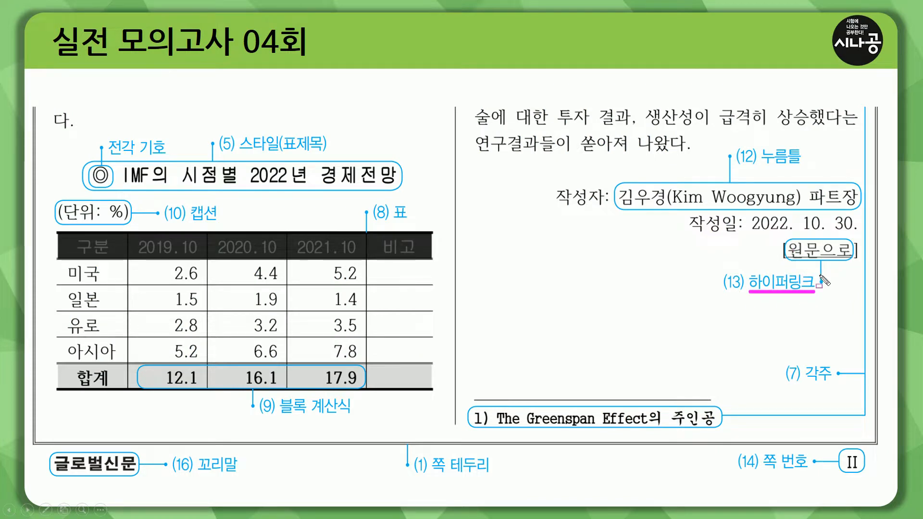
{"action": "key", "text": "Right"}
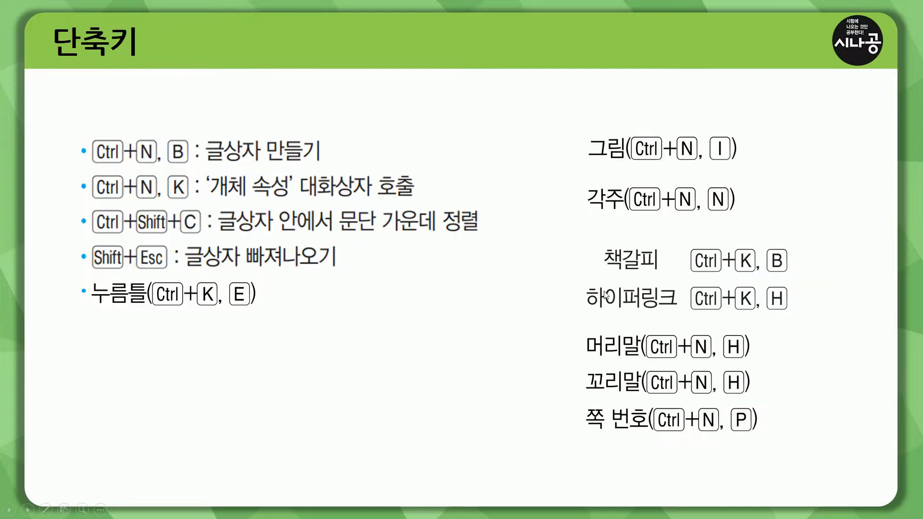
{"action": "mouse_move", "coordinate": [576, 278]}
{"action": "left_mouse_down"}
{"action": "mouse_move", "coordinate": [601, 313]}
{"action": "mouse_move", "coordinate": [783, 324]}
{"action": "mouse_move", "coordinate": [803, 317]}
{"action": "left_mouse_up"}
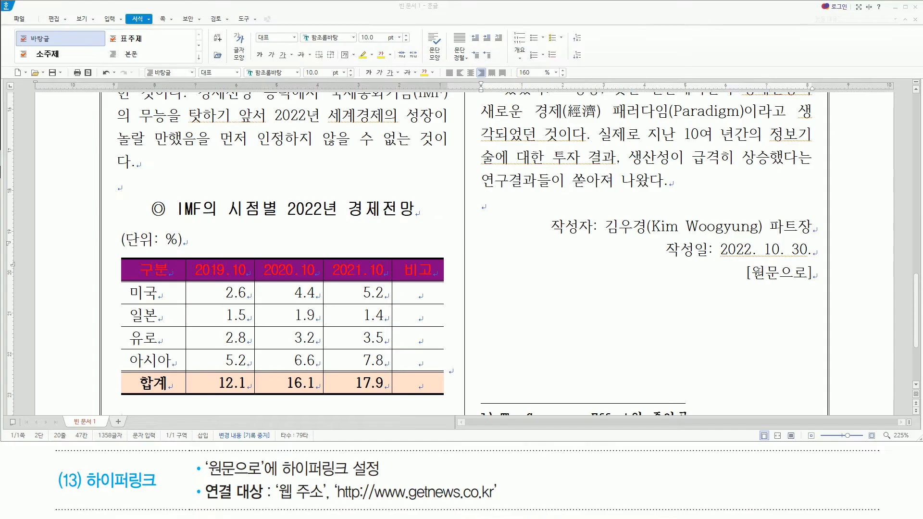
{"action": "left_click_drag", "start_coordinate": [752, 284], "coordinate": [807, 284]}
{"action": "key", "text": "Escape"}
Select the text 원문으로 inside the square brackets below the 작성일 line.
{"action": "left_click_drag", "start_coordinate": [756, 274], "coordinate": [807, 277]}
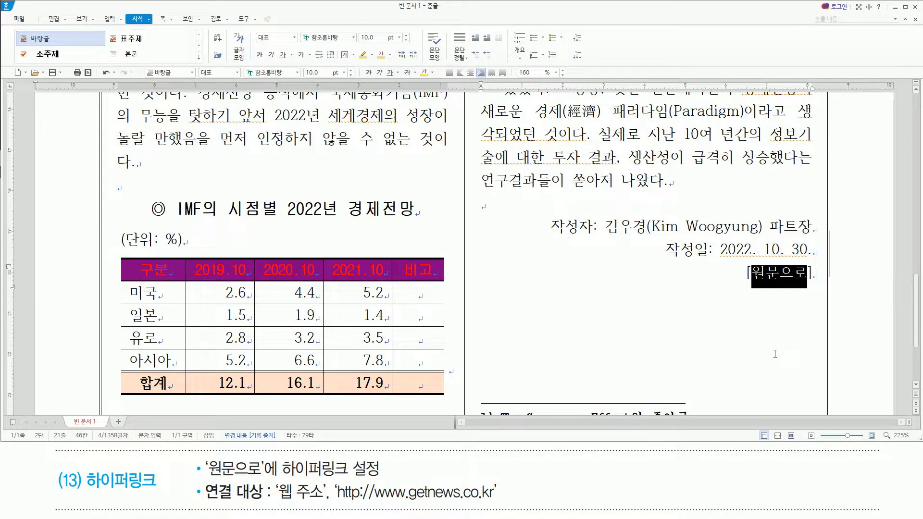
{"action": "key", "text": "ctrl+k"}
{"action": "key", "text": "h"}
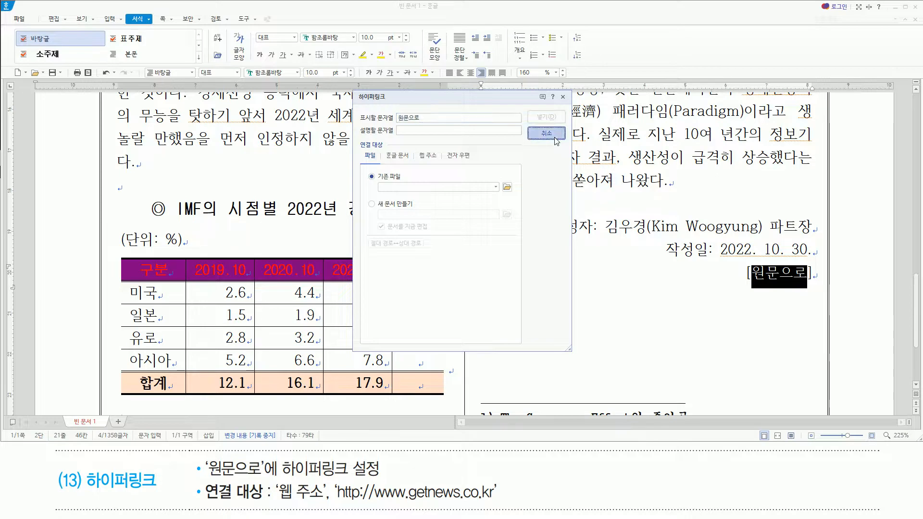
{"action": "left_click", "coordinate": [555, 139]}
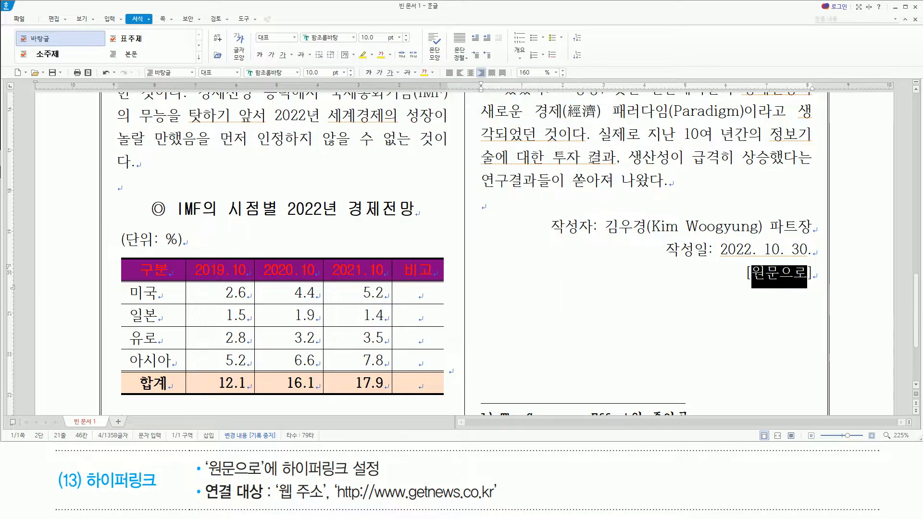
Open the hyperlink settings for the selected text 원문으로 and choose 웹 주소 as the link target type.
{"action": "right_click", "coordinate": [786, 273]}
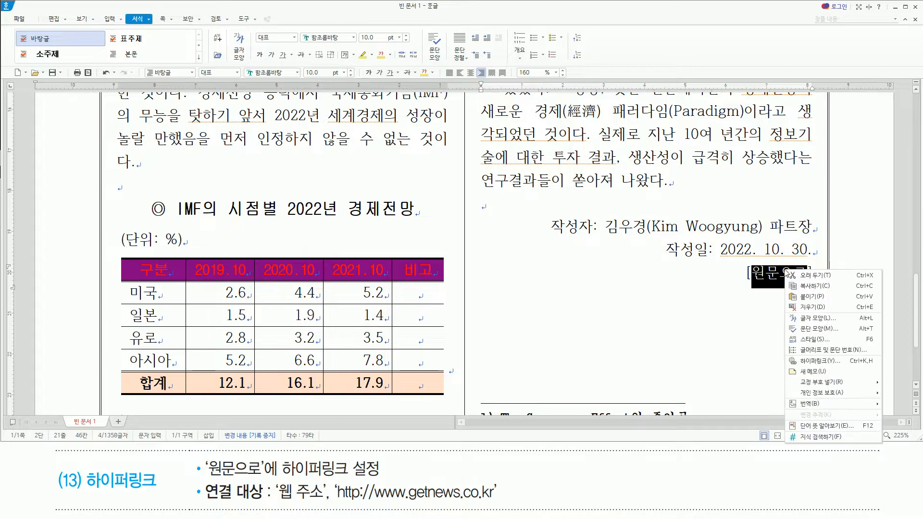
{"action": "left_click", "coordinate": [802, 361]}
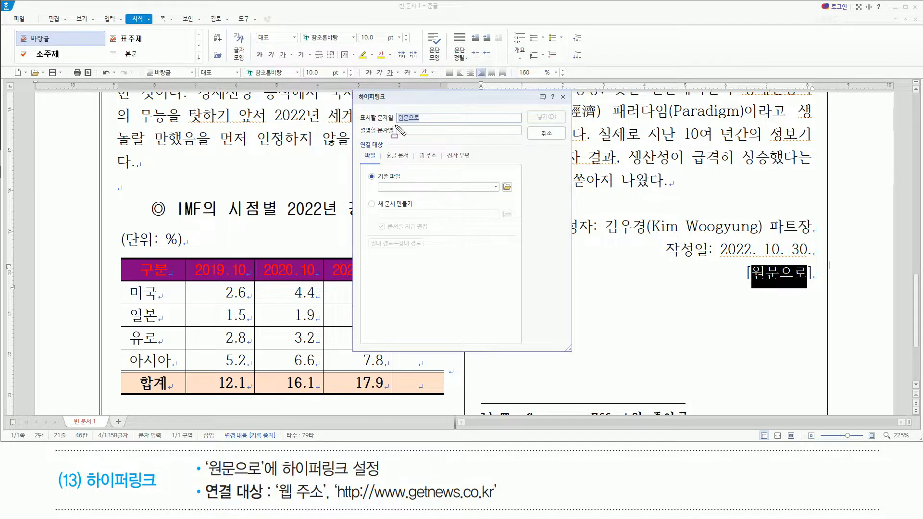
{"action": "left_click_drag", "start_coordinate": [398, 124], "coordinate": [430, 124]}
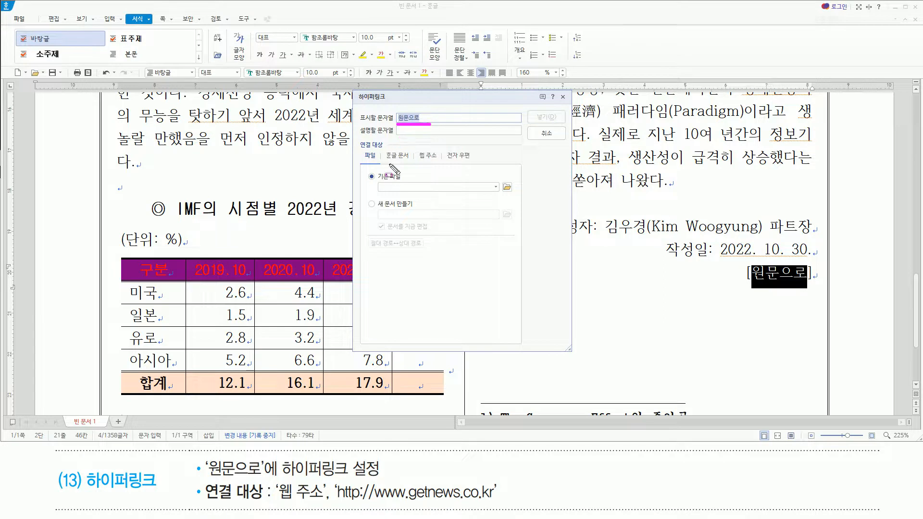
{"action": "left_click_drag", "start_coordinate": [210, 476], "coordinate": [380, 476]}
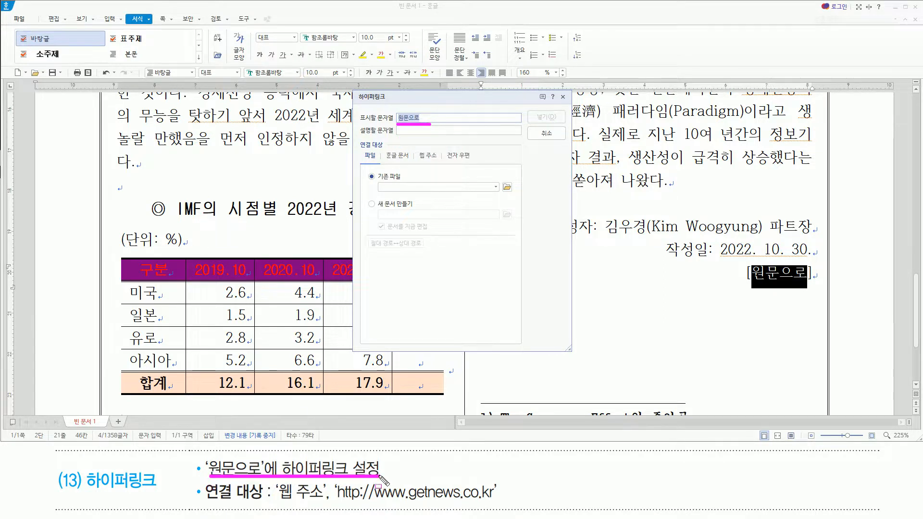
{"action": "left_click_drag", "start_coordinate": [276, 503], "coordinate": [495, 503]}
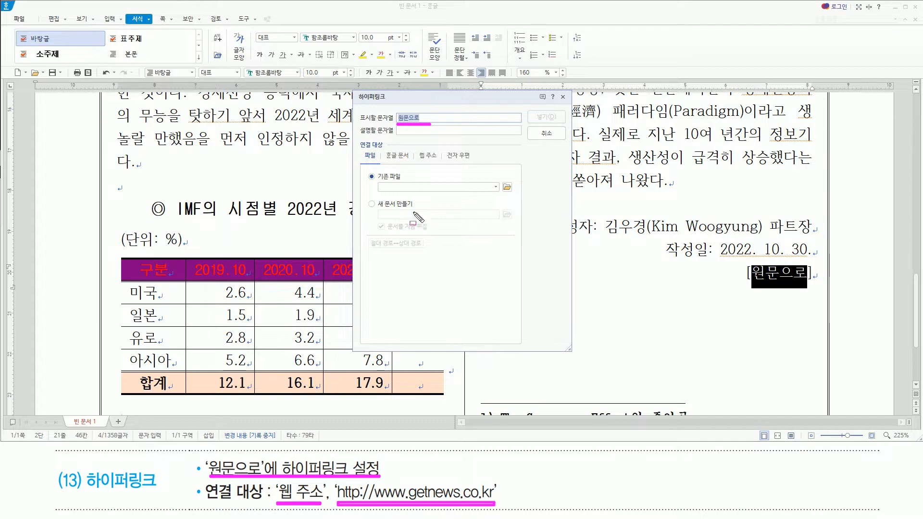
{"action": "left_click_drag", "start_coordinate": [416, 149], "coordinate": [449, 174]}
{"action": "key", "text": "Escape"}
{"action": "left_click", "coordinate": [428, 155]}
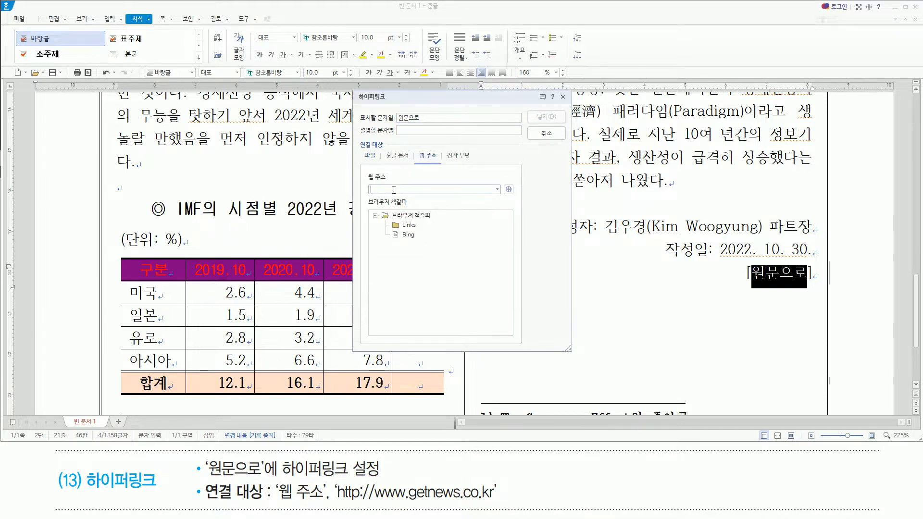
{"action": "type", "text": "ㅗ"}
{"action": "key", "text": "BackSpace"}
{"action": "type", "text": "h"}
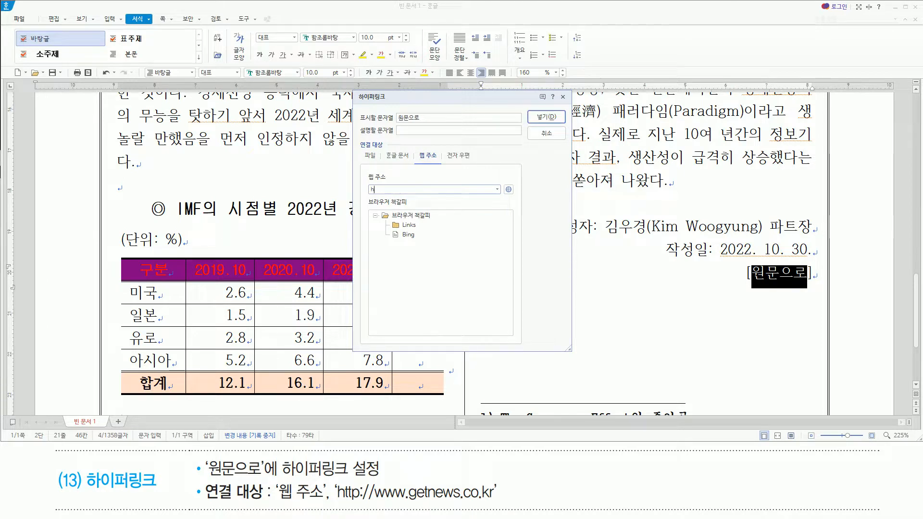
{"action": "type", "text": "ttp://www.get"}
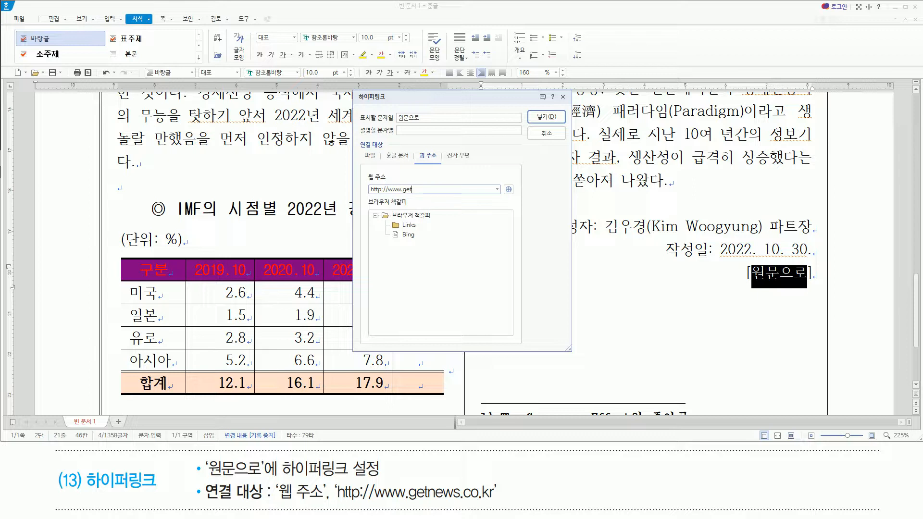
{"action": "type", "text": "news.co.kr"}
{"action": "left_click", "coordinate": [540, 118]}
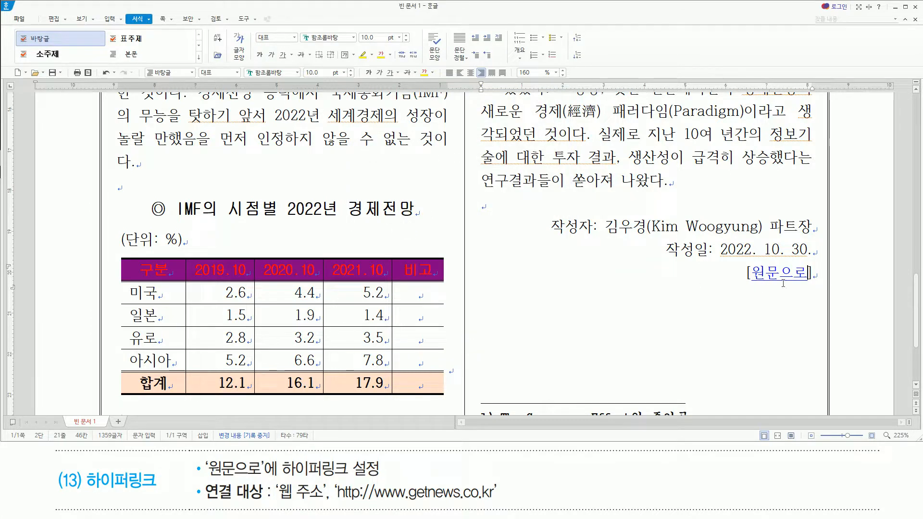
{"action": "left_click", "coordinate": [750, 311]}
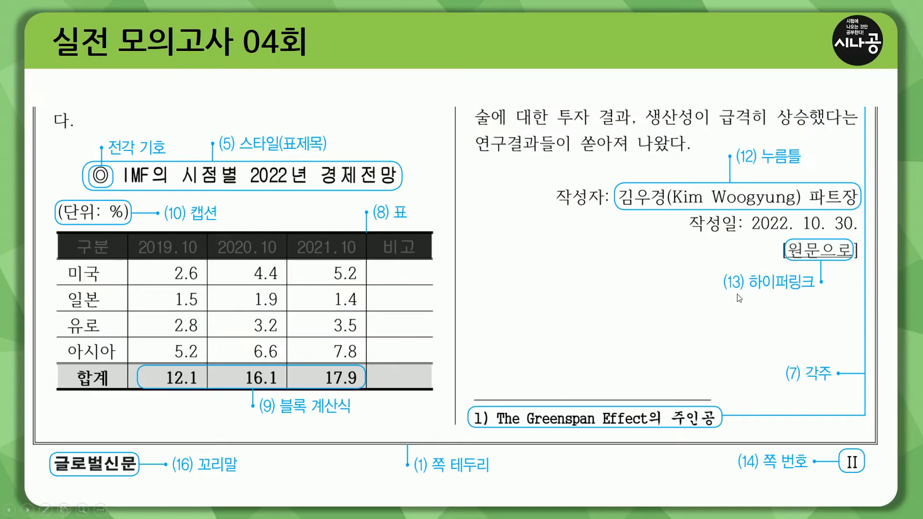
{"action": "left_click_drag", "start_coordinate": [720, 267], "coordinate": [826, 293]}
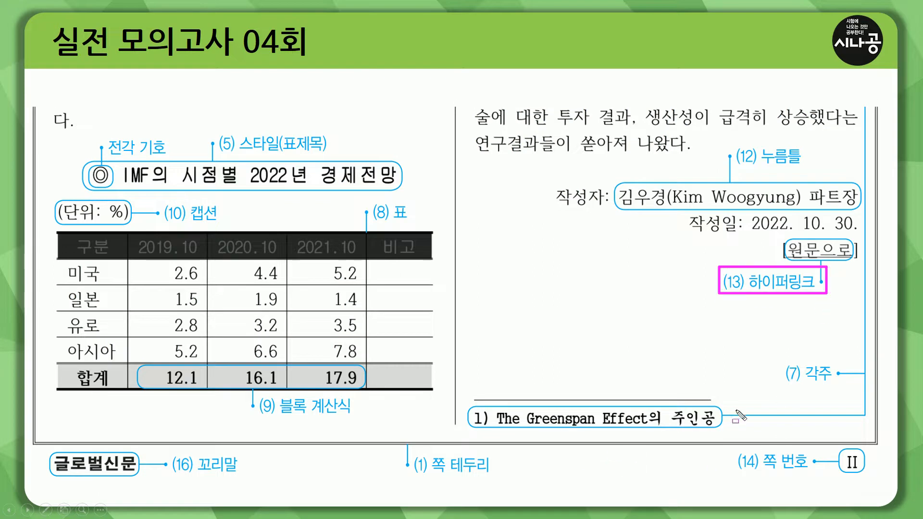
{"action": "left_click_drag", "start_coordinate": [793, 371], "coordinate": [845, 383]}
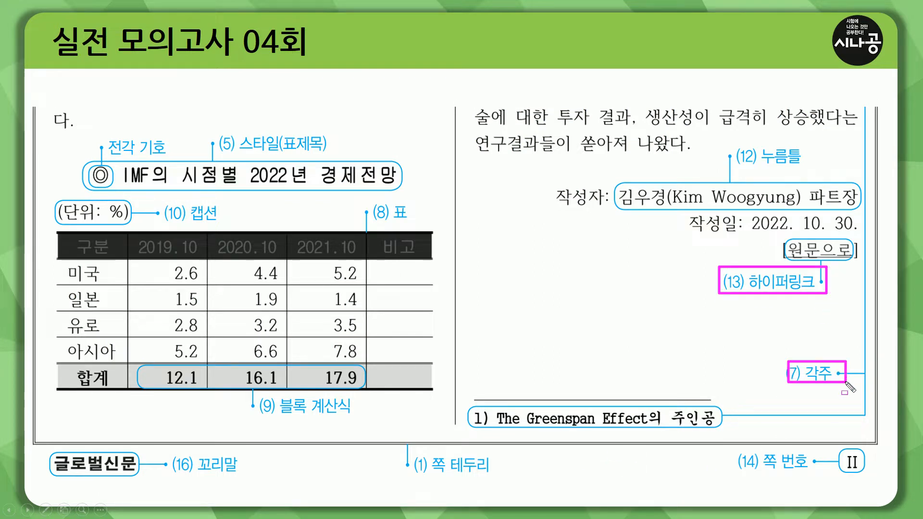
{"action": "left_click_drag", "start_coordinate": [424, 454], "coordinate": [490, 474]}
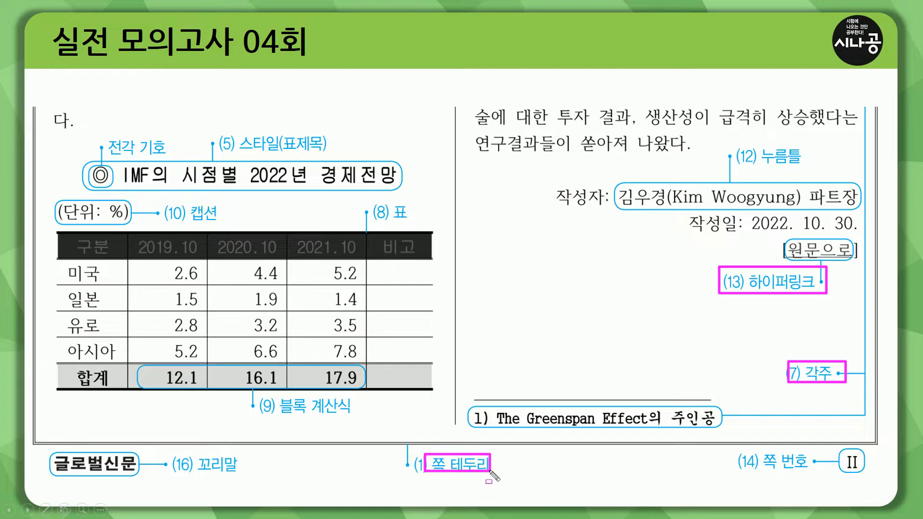
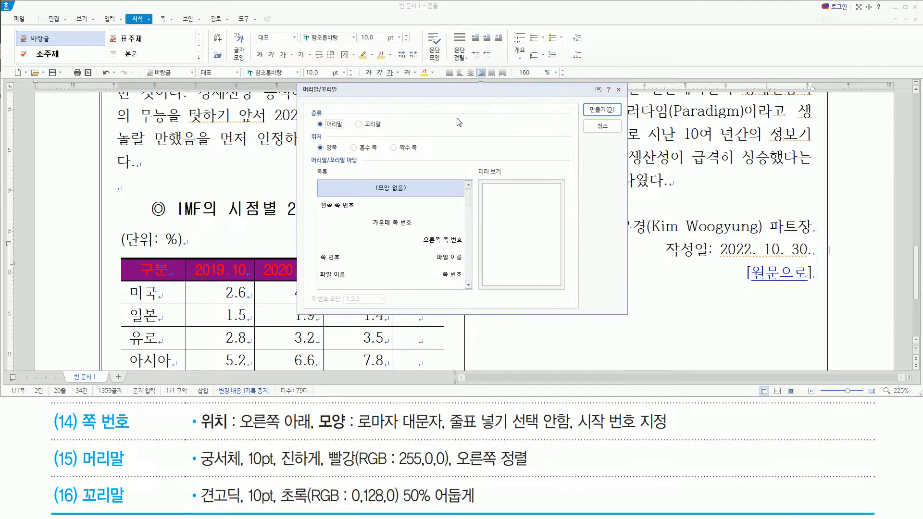
Create a 머리말 for 양쪽 with no preset design and enter 세계경제 in it.
{"action": "key", "text": "Return"}
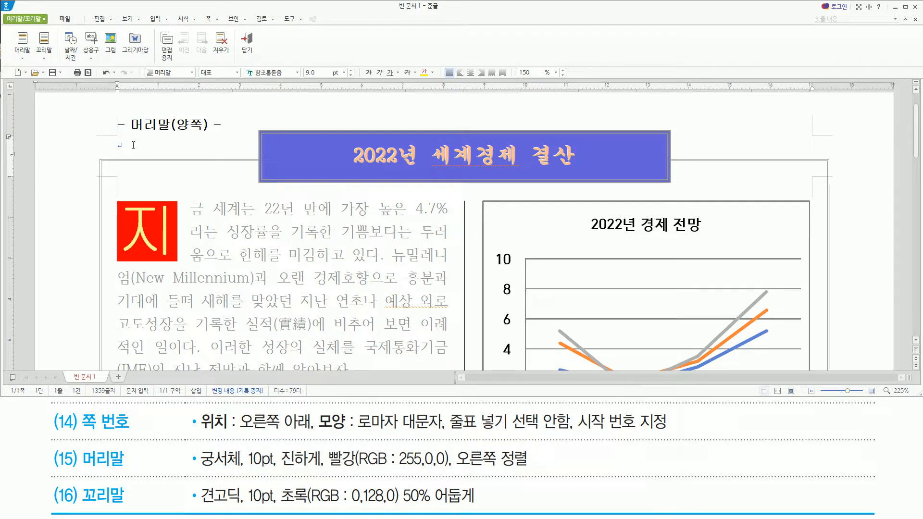
{"action": "type", "text": "세계겨"}
{"action": "type", "text": "경제"}
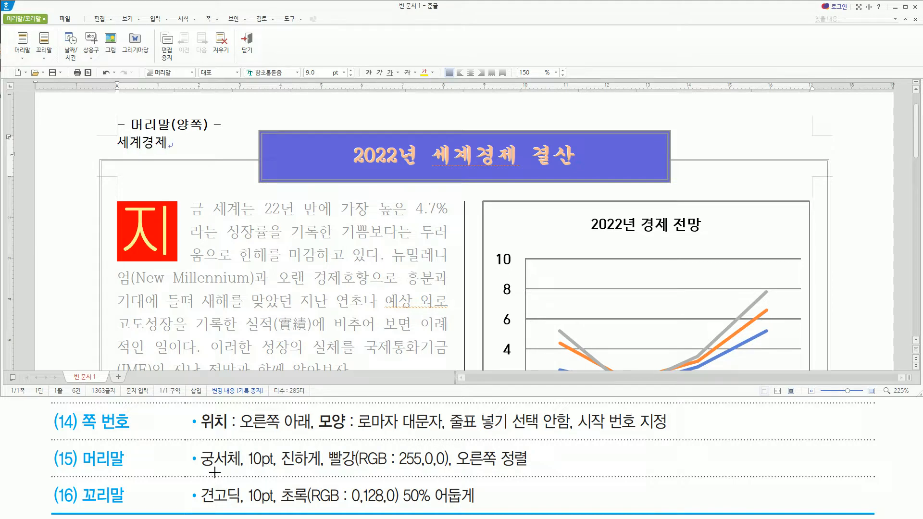
{"action": "left_click_drag", "start_coordinate": [198, 471], "coordinate": [533, 471]}
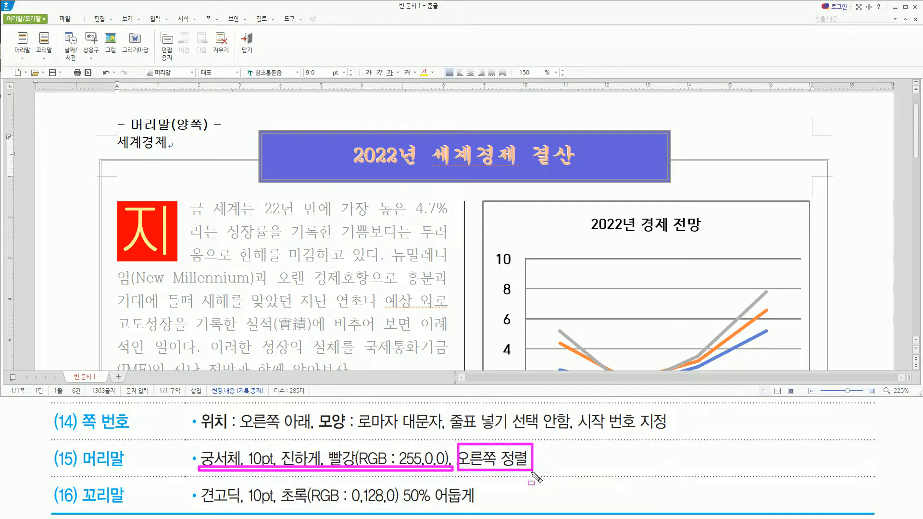
{"action": "key", "text": "Escape"}
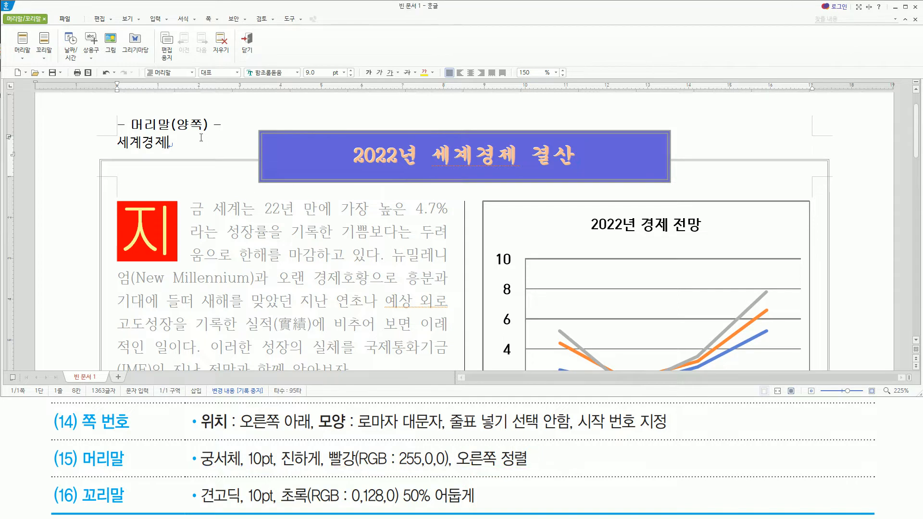
Set the header text 세계경제 to the font 궁서체 at 10 pt.
{"action": "key", "text": "shift+Home"}
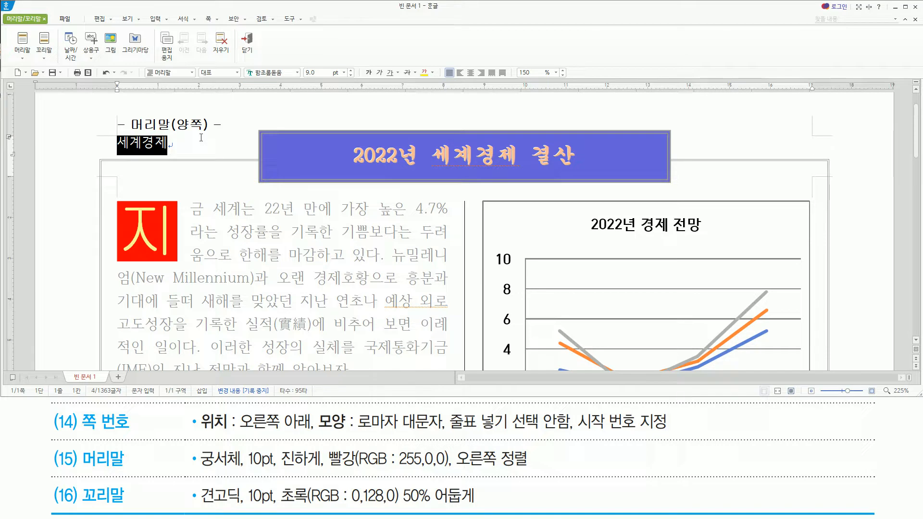
{"action": "key", "text": "alt+l"}
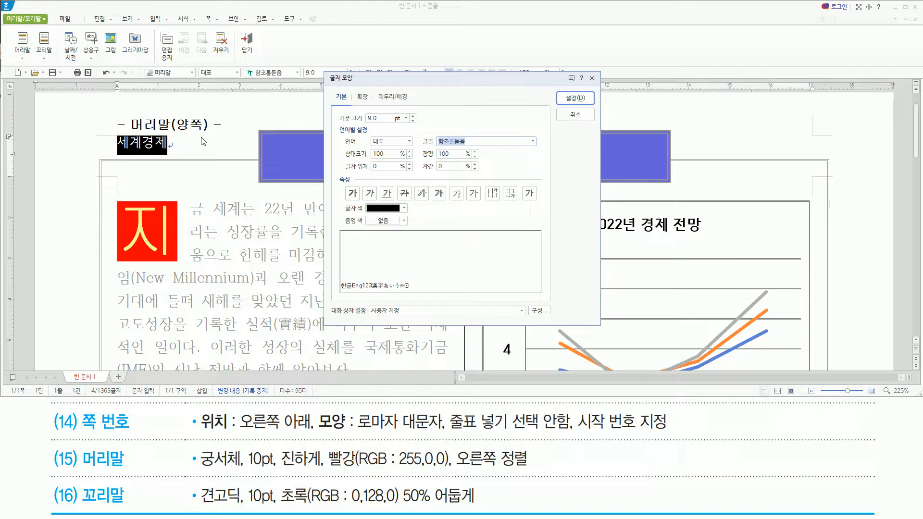
{"action": "type", "text": "ㄱ"}
{"action": "type", "text": "궁서체"}
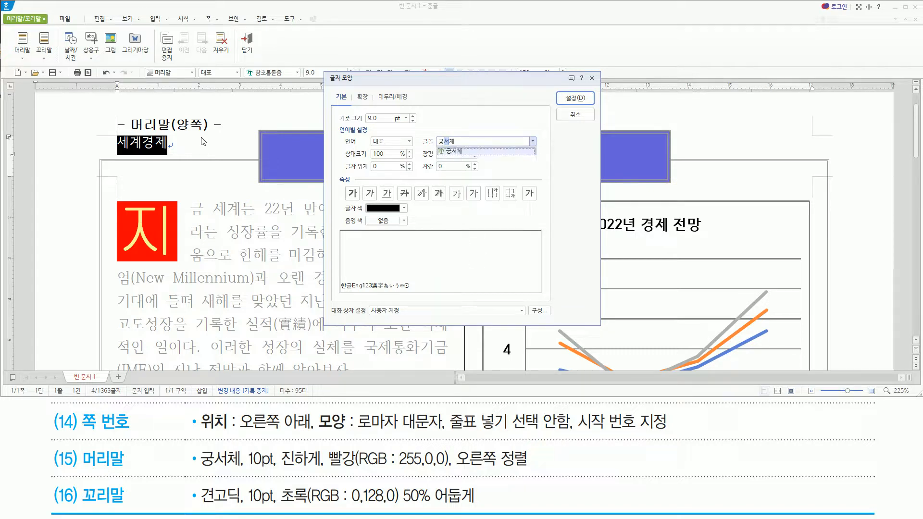
{"action": "key", "text": "Return"}
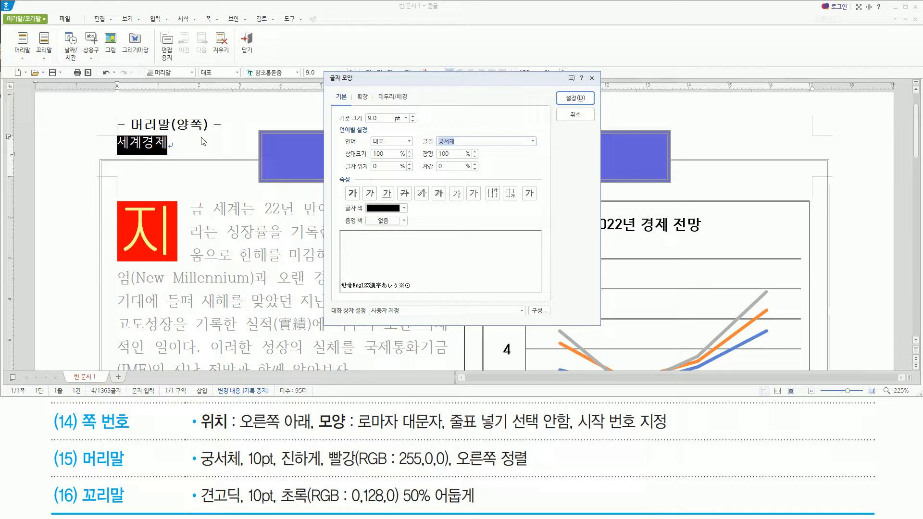
{"action": "key", "text": "alt+z"}
{"action": "type", "text": "10"}
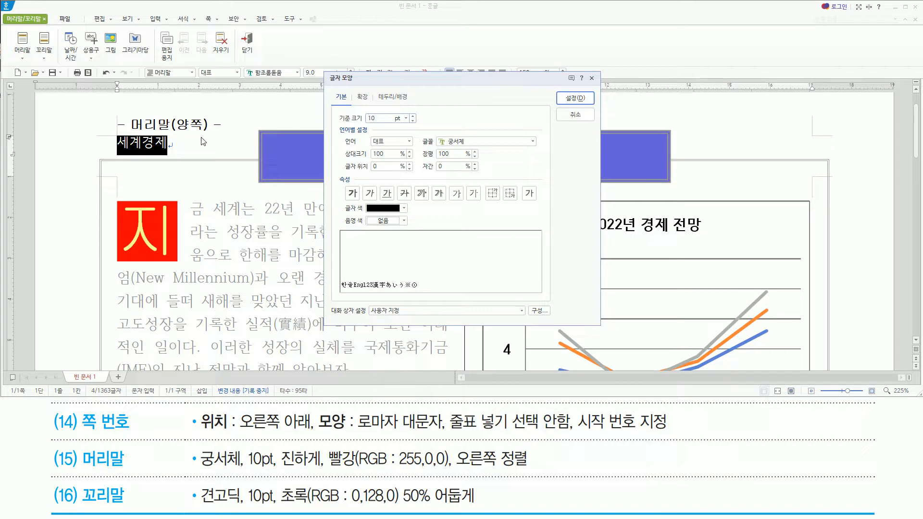
Make the header text bold, red (RGB: 255,0,0) and right-aligned, and return to the document body.
{"action": "key", "text": "alt+b"}
{"action": "left_click", "coordinate": [375, 212]}
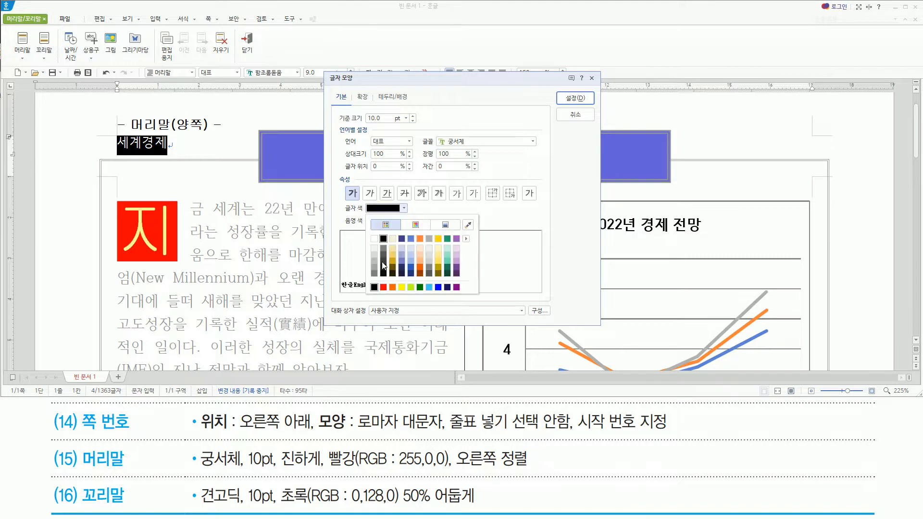
{"action": "left_click", "coordinate": [383, 287]}
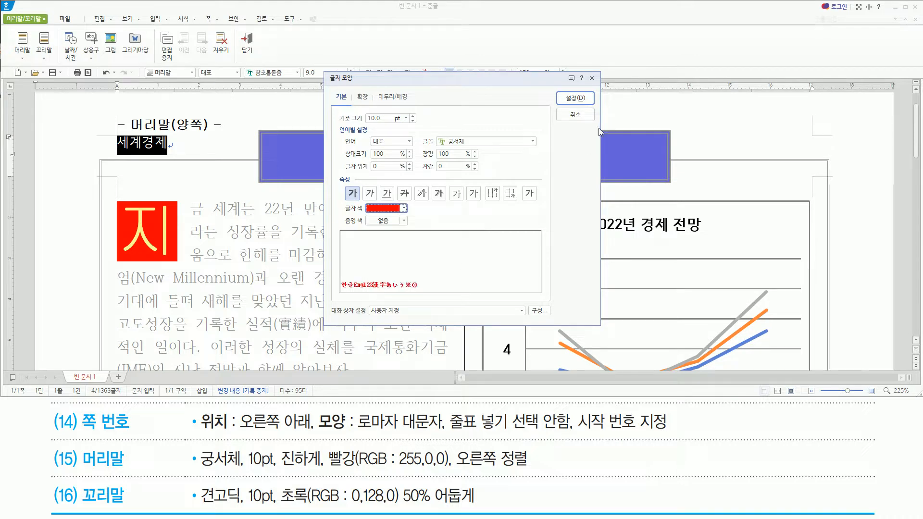
{"action": "left_click", "coordinate": [572, 98]}
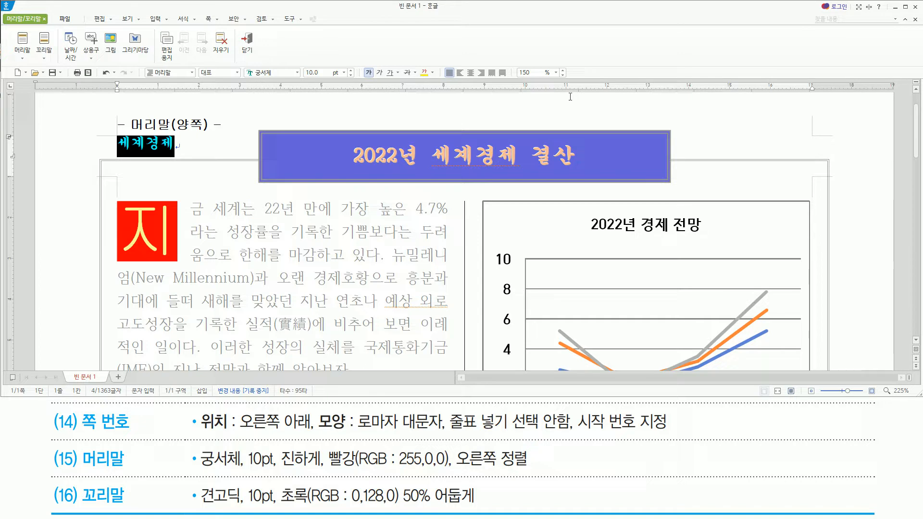
{"action": "key", "text": "ctrl+shift+r"}
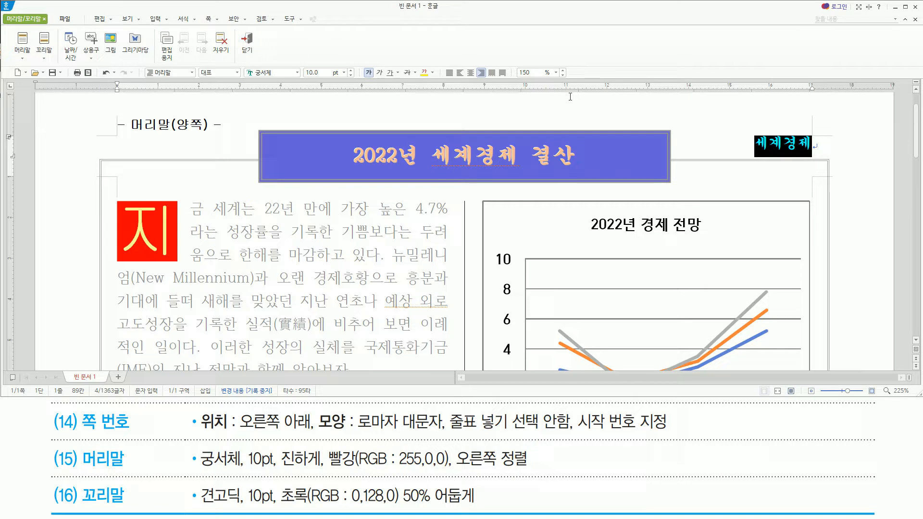
{"action": "key", "text": "shift+Escape"}
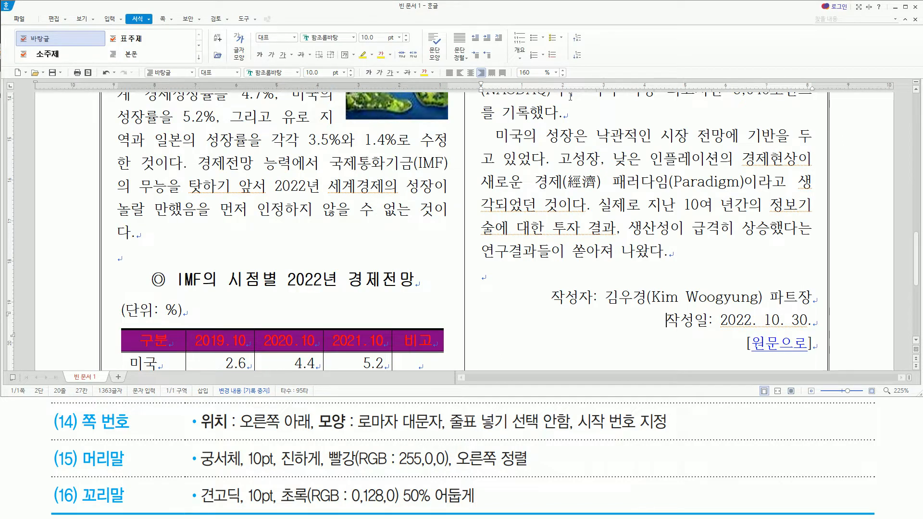
{"action": "key", "text": "ctrl+n"}
{"action": "key", "text": "p"}
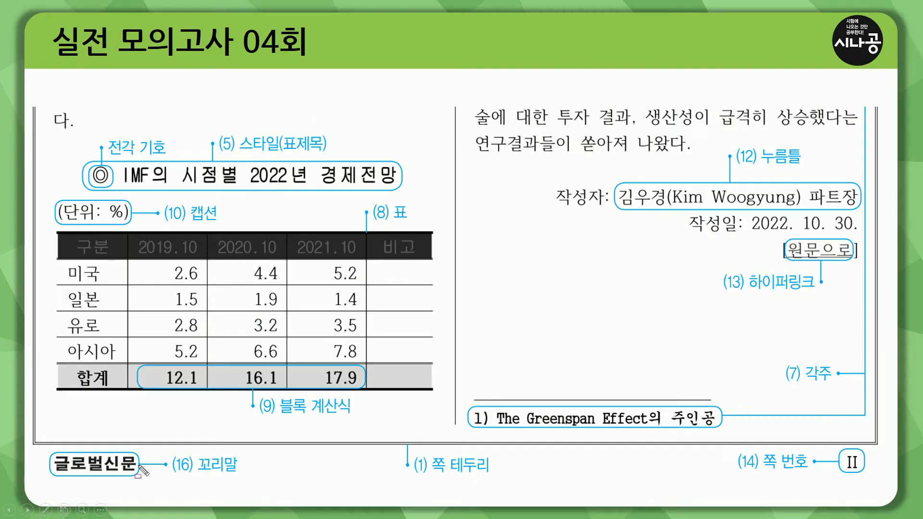
{"action": "mouse_move", "coordinate": [47, 452]}
{"action": "left_mouse_down"}
{"action": "mouse_move", "coordinate": [79, 478]}
{"action": "mouse_move", "coordinate": [143, 479]}
{"action": "left_mouse_up"}
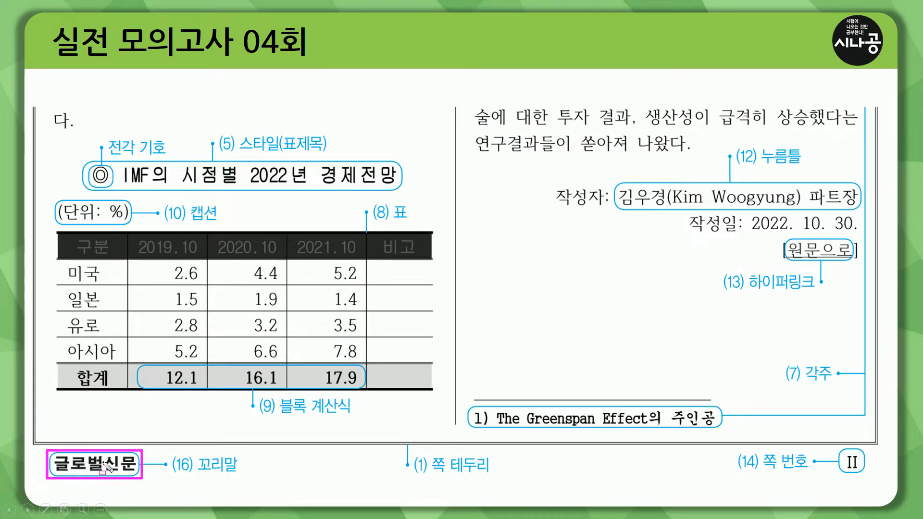
{"action": "key", "text": "e"}
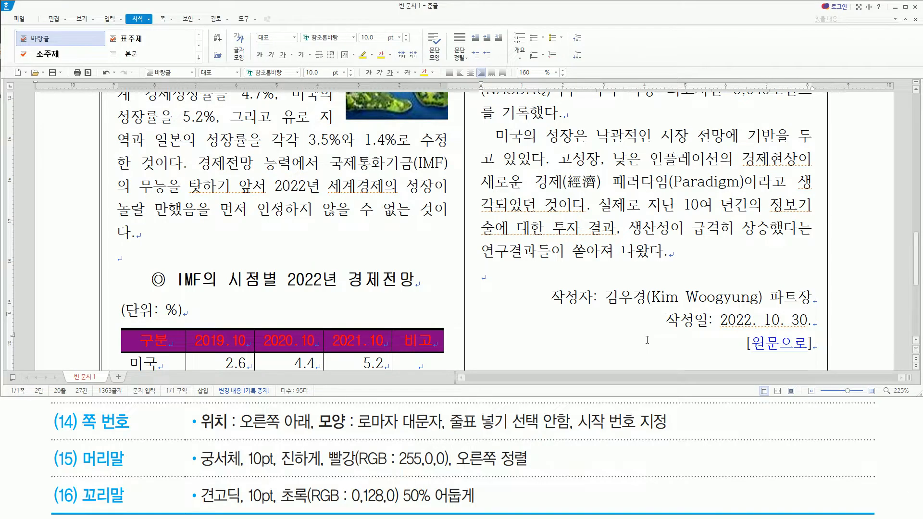
Create a 꼬리말 for 양쪽 with no preset design.
{"action": "key", "text": "ctrl+n"}
{"action": "key", "text": "h"}
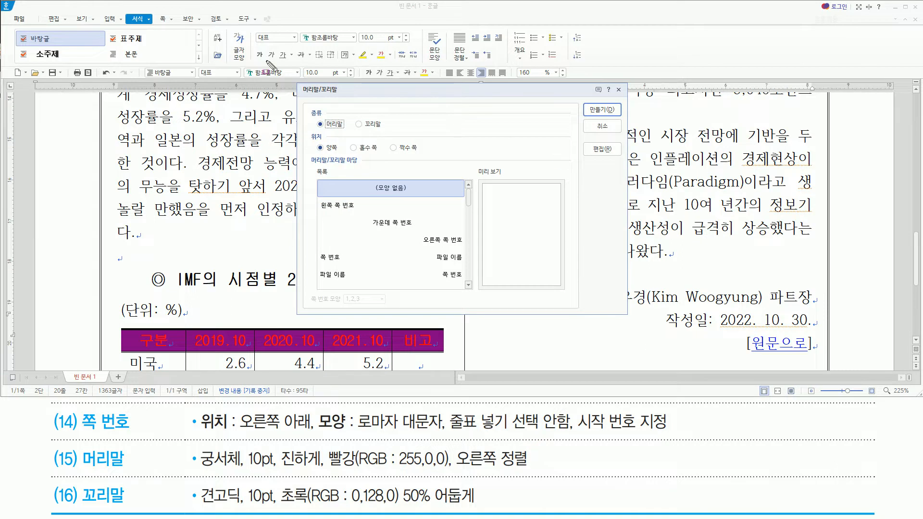
{"action": "left_click_drag", "start_coordinate": [297, 83], "coordinate": [354, 223]}
{"action": "left_click_drag", "start_coordinate": [390, 247], "coordinate": [628, 315]}
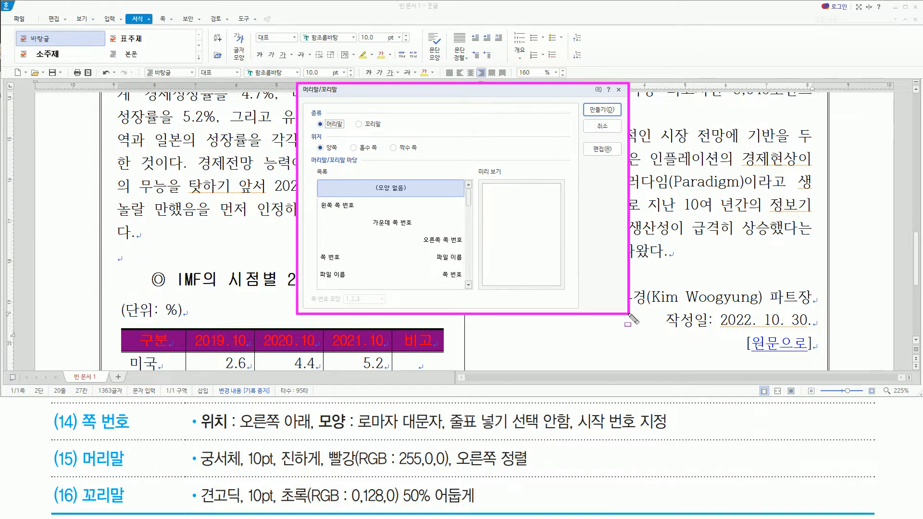
{"action": "left_click_drag", "start_coordinate": [354, 114], "coordinate": [385, 136]}
{"action": "key", "text": "Escape"}
{"action": "left_click", "coordinate": [376, 126]}
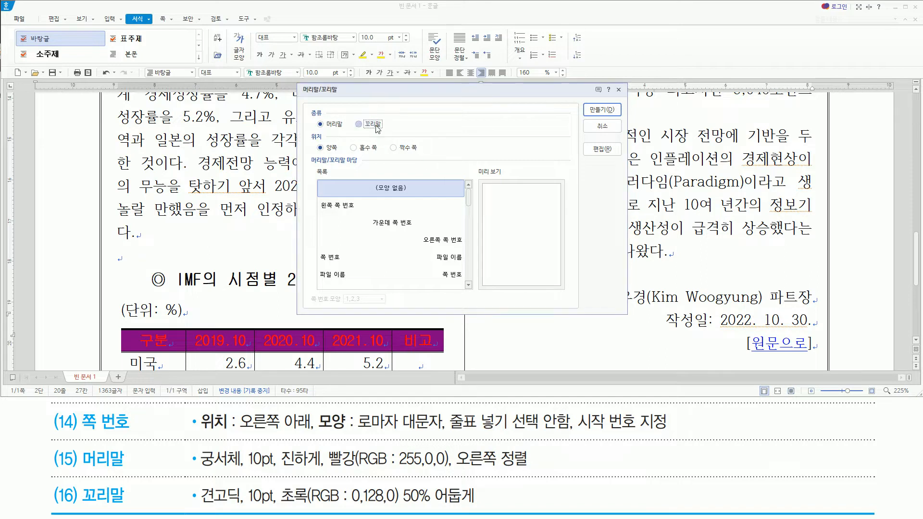
{"action": "left_click", "coordinate": [614, 109]}
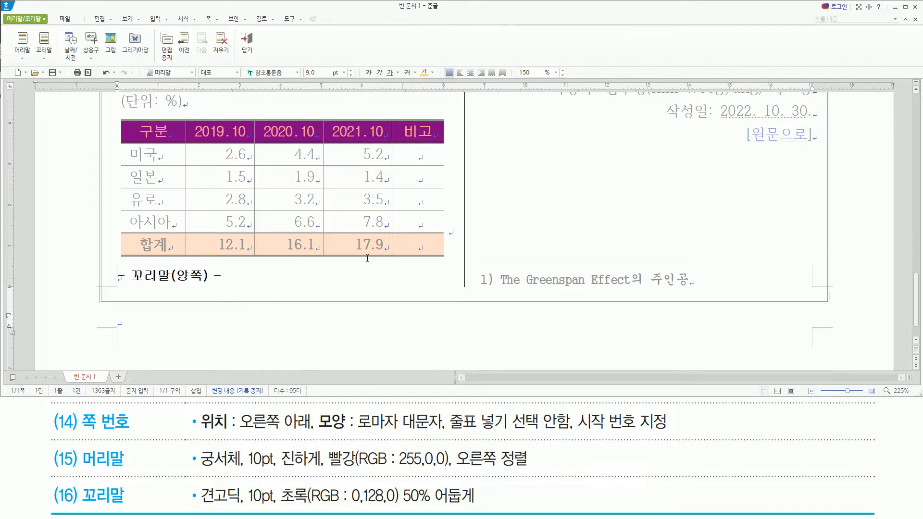
Enter 글로벌신문 as the footer text.
{"action": "left_click_drag", "start_coordinate": [110, 264], "coordinate": [208, 337]}
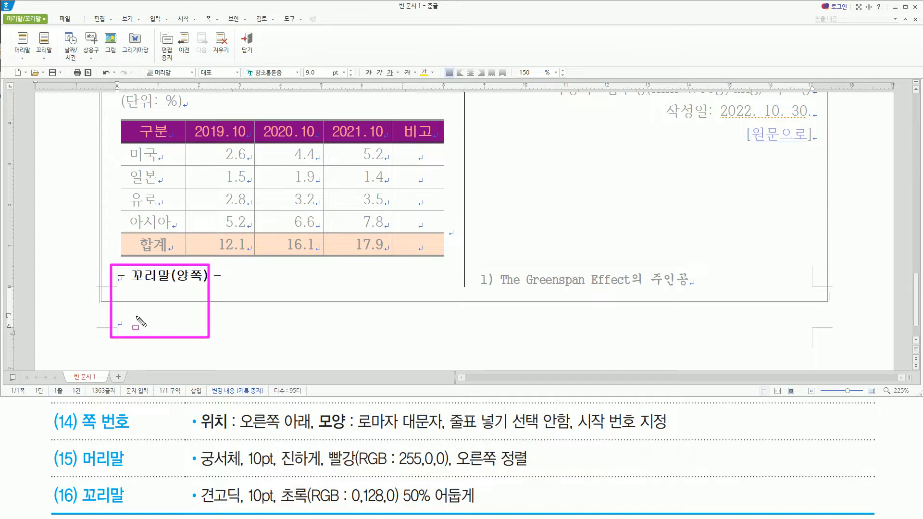
{"action": "key", "text": "Escape"}
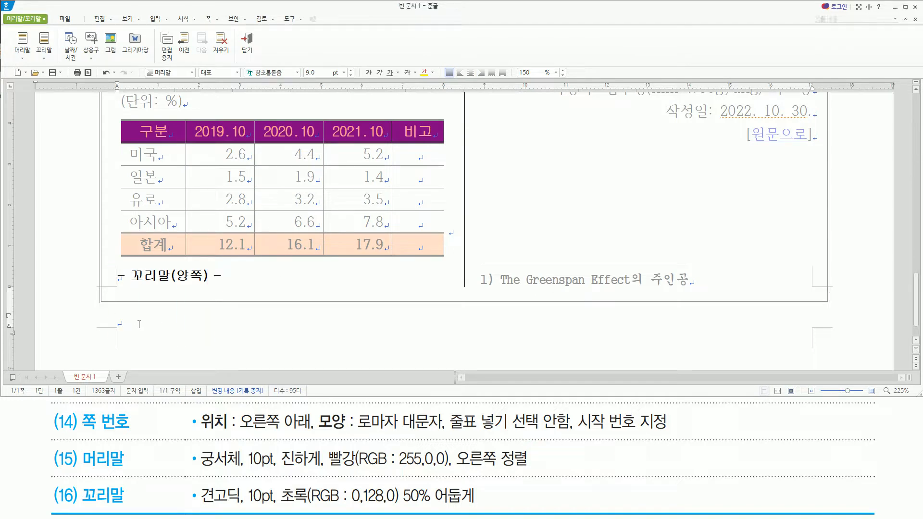
{"action": "type", "text": "글립"}
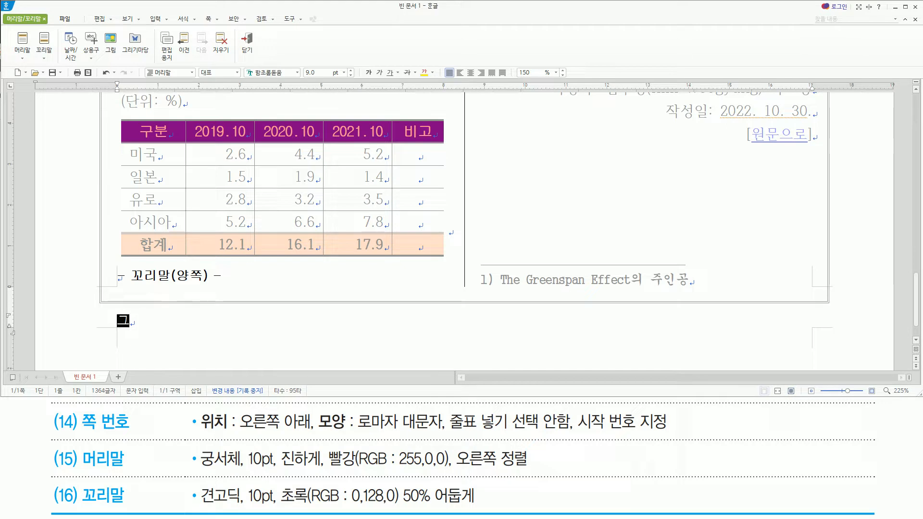
{"action": "type", "text": "벌신문"}
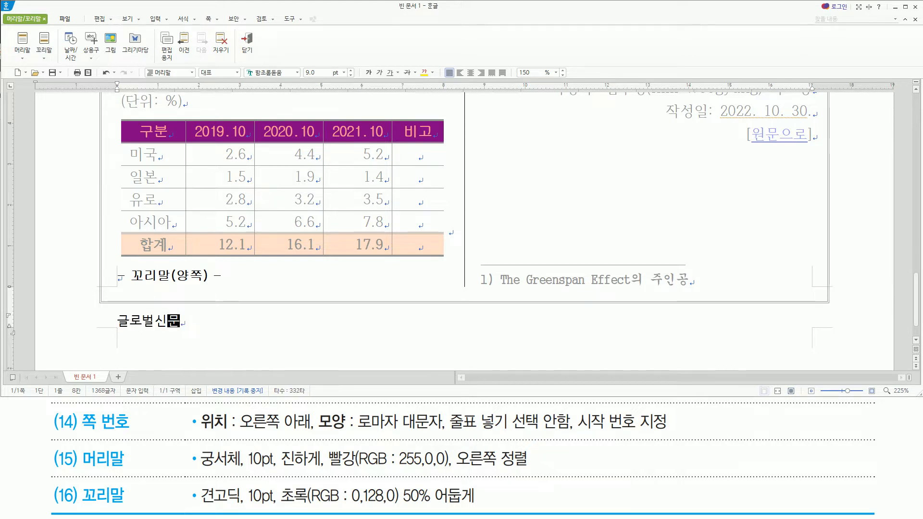
{"action": "key", "text": "ctrl+2"}
{"action": "left_click_drag", "start_coordinate": [197, 506], "coordinate": [476, 507]}
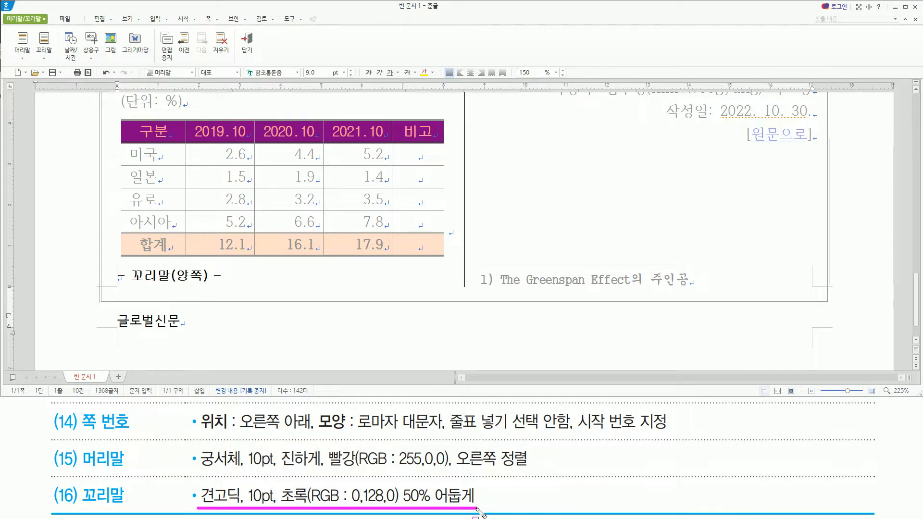
{"action": "key", "text": "Escape"}
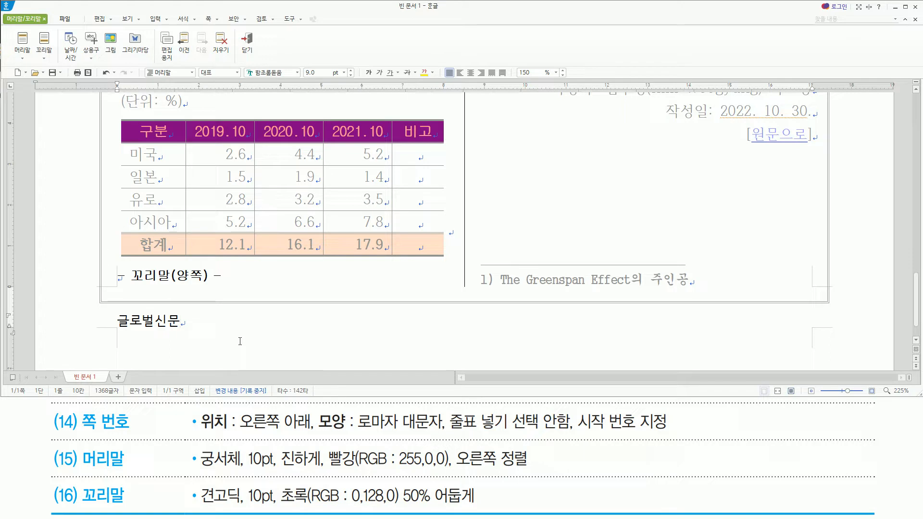
Set the footer text 글로벌신문 to the font 견고딕 at 10 pt.
{"action": "key", "text": "shift+Home"}
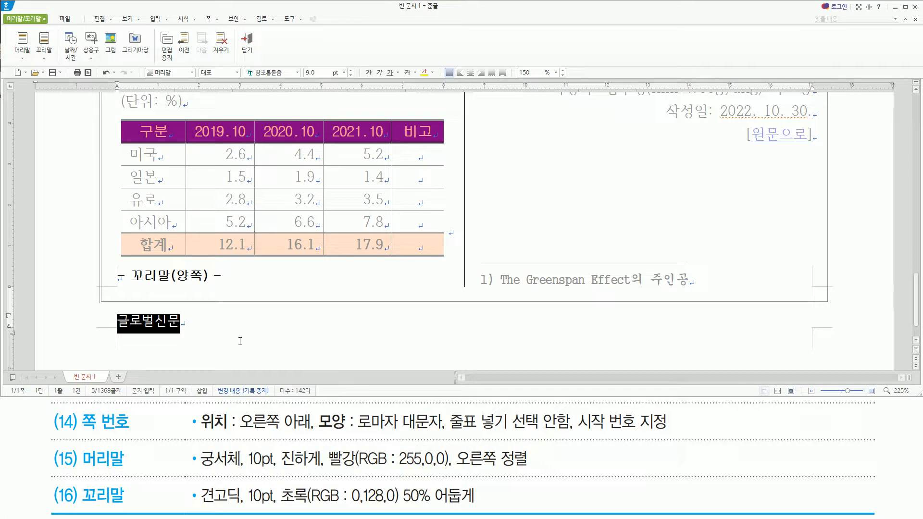
{"action": "key", "text": "alt+l"}
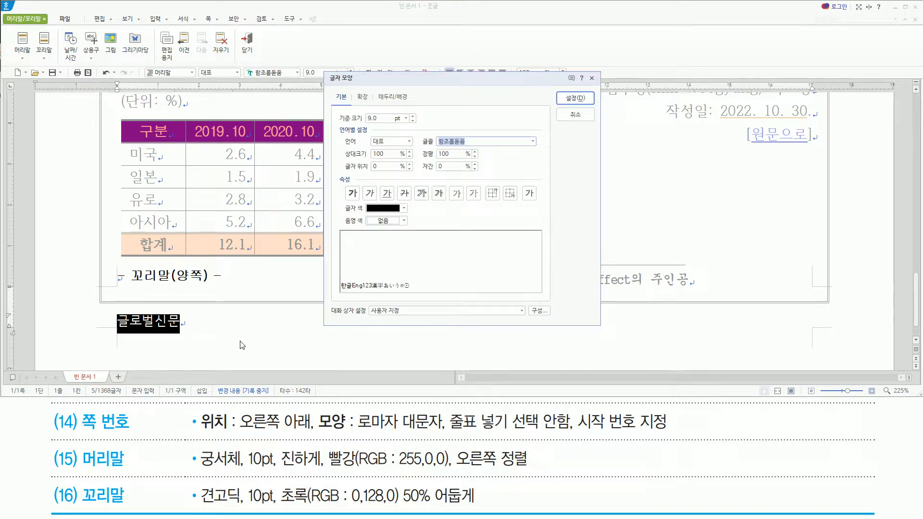
{"action": "type", "text": "견고딕"}
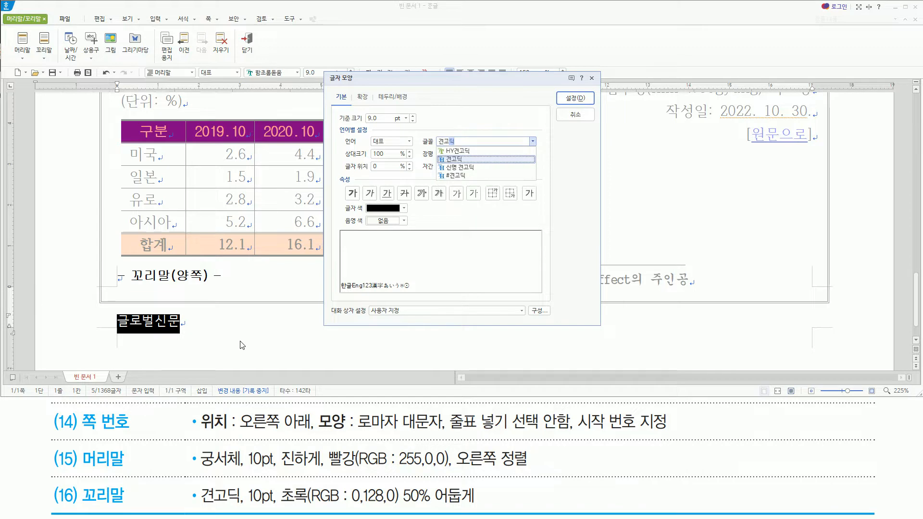
{"action": "key", "text": "Return"}
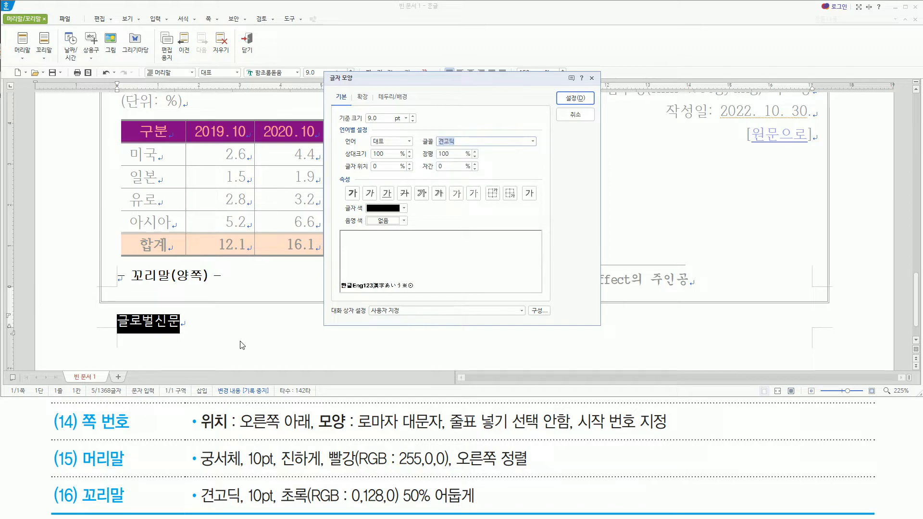
{"action": "key", "text": "alt+z"}
{"action": "type", "text": "10"}
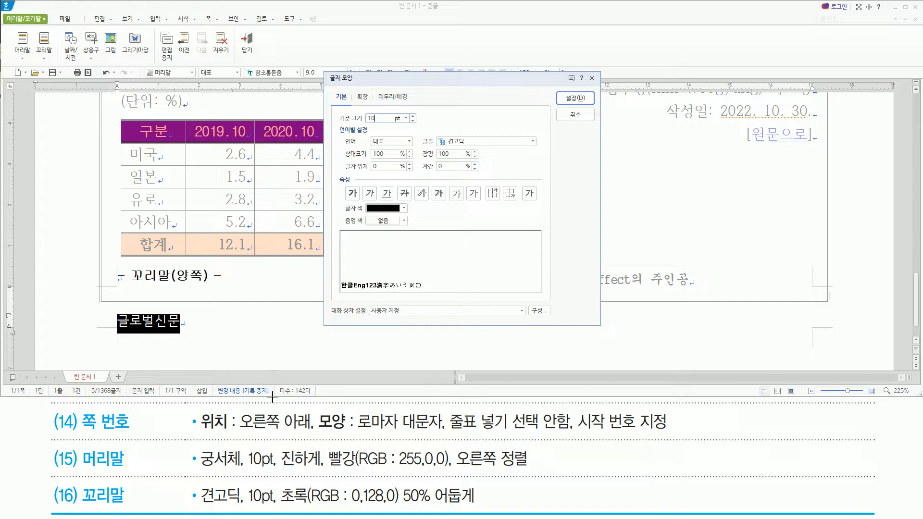
Colour the footer text 글로벌신문 초록(RGB: 0,128,0) 50% 어둡게 from the 오피스 colour theme and return to the document body.
{"action": "left_click", "coordinate": [382, 208]}
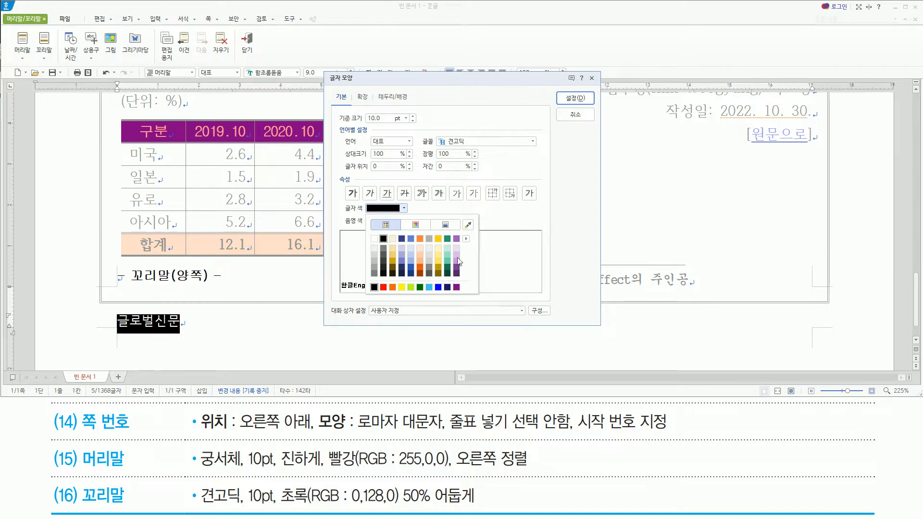
{"action": "mouse_move", "coordinate": [467, 241]}
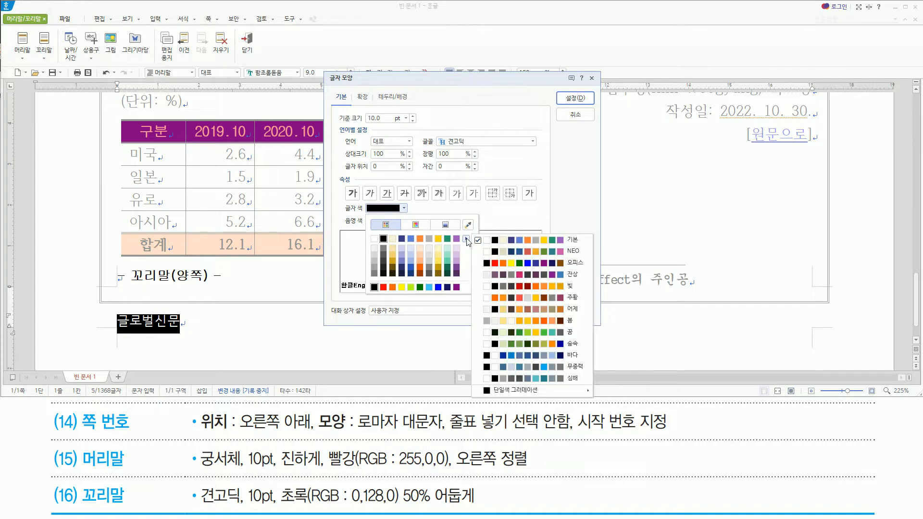
{"action": "left_click", "coordinate": [526, 262]}
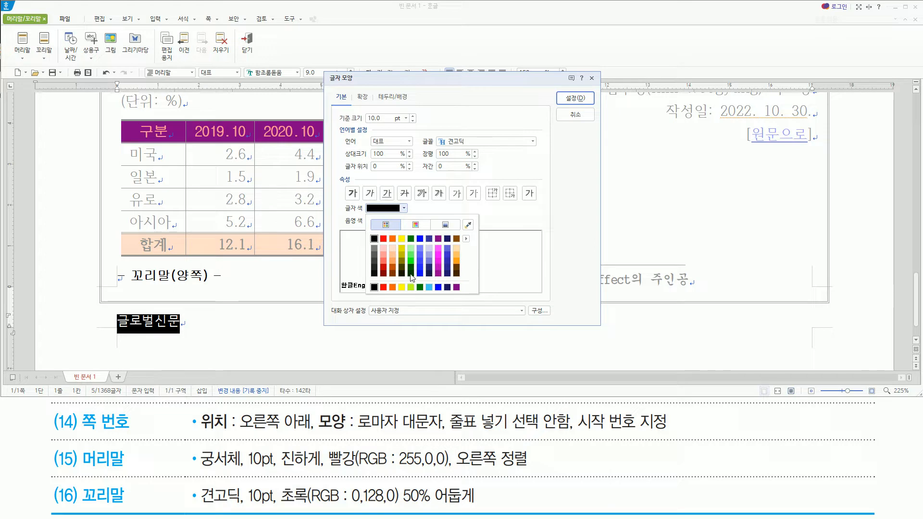
{"action": "left_click", "coordinate": [449, 210]}
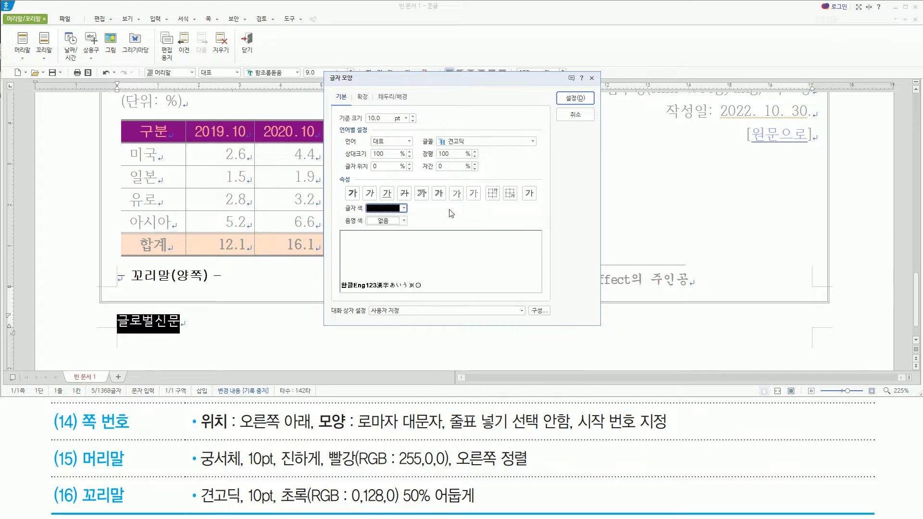
{"action": "left_click", "coordinate": [403, 208]}
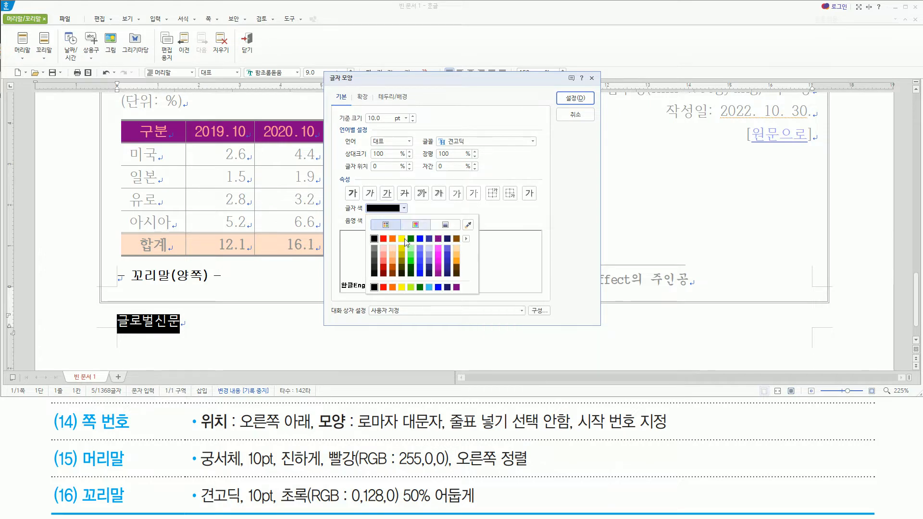
{"action": "left_click", "coordinate": [411, 273]}
{"action": "left_click", "coordinate": [574, 98]}
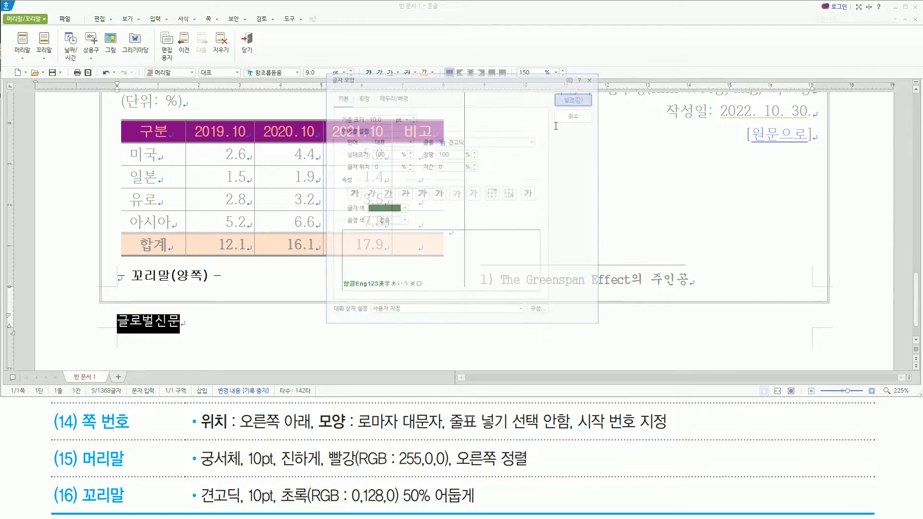
{"action": "left_click", "coordinate": [205, 316]}
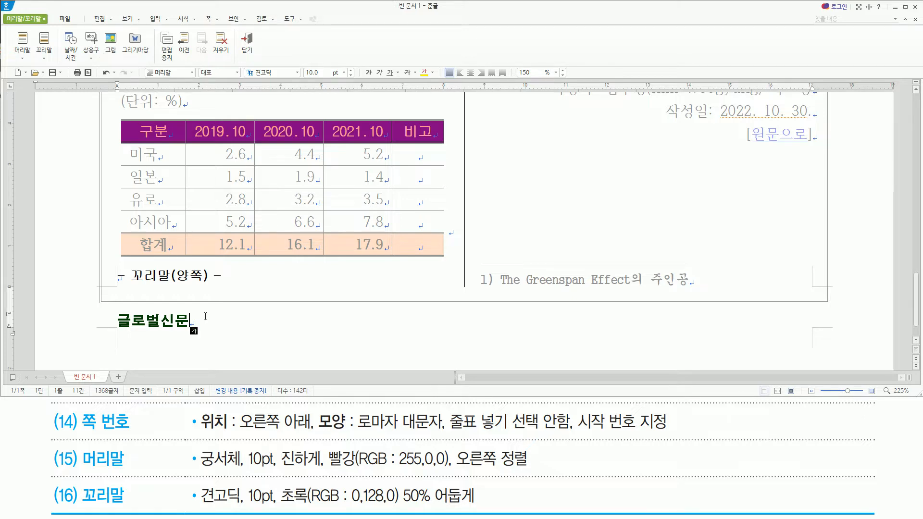
{"action": "key", "text": "shift+Escape"}
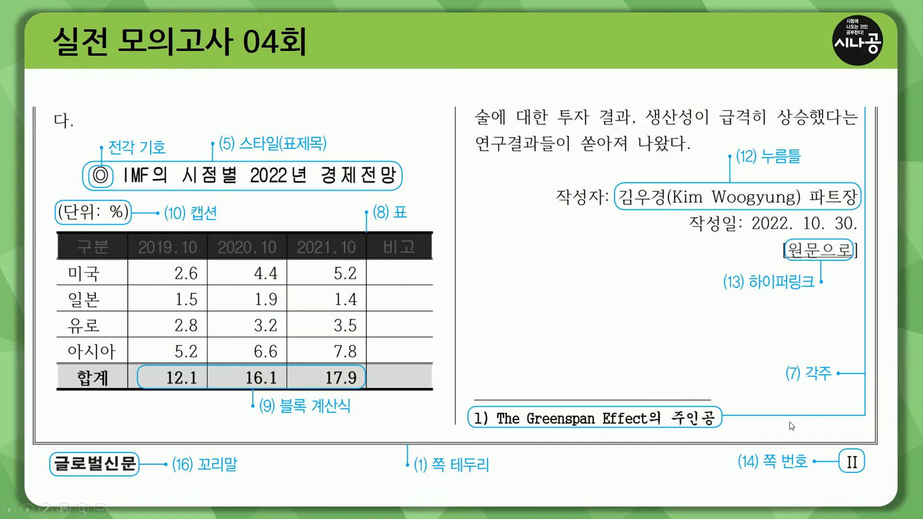
{"action": "left_click_drag", "start_coordinate": [838, 450], "coordinate": [868, 473]}
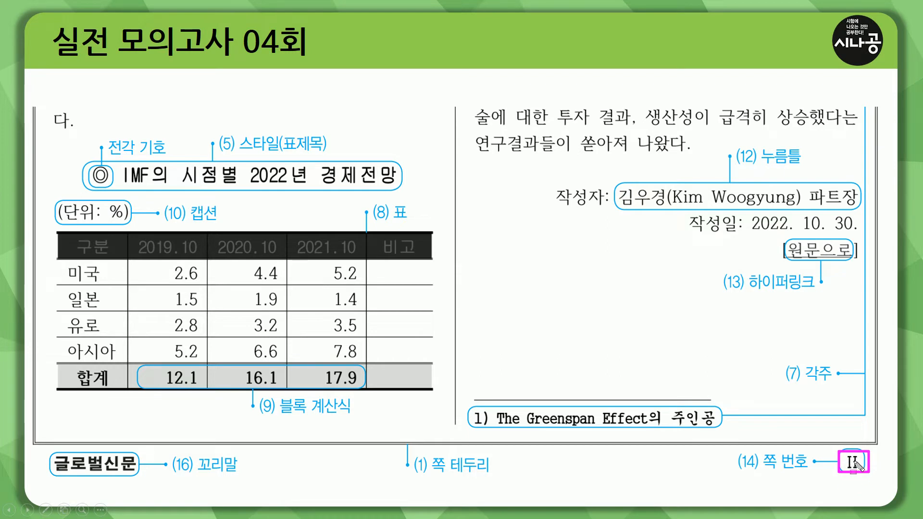
{"action": "key", "text": "Escape"}
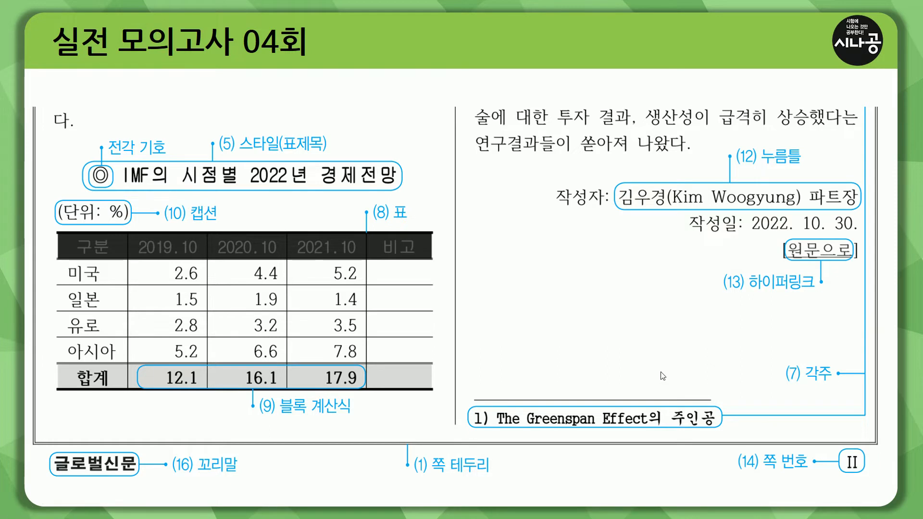
{"action": "key", "text": "alt+Tab"}
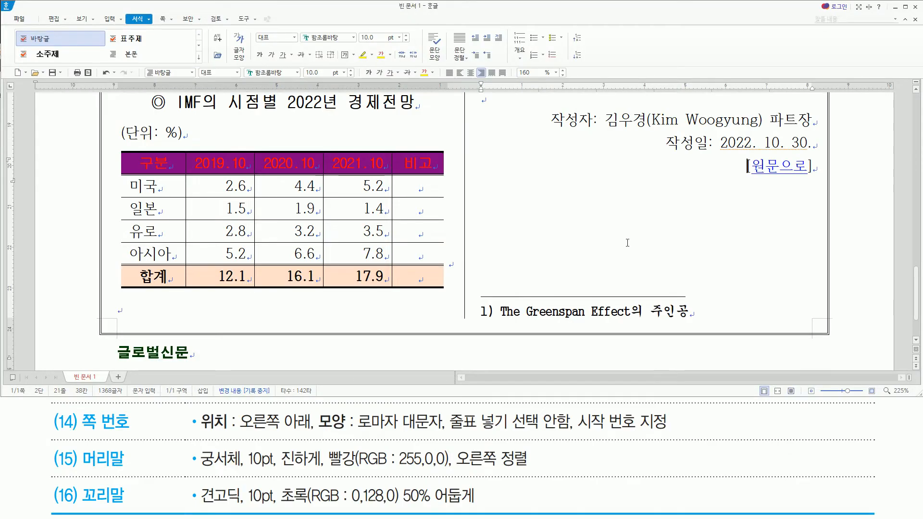
Start adding a page number to the document, positioned at 오른쪽 아래.
{"action": "left_click", "coordinate": [627, 243]}
{"action": "key", "text": "ctrl+n"}
{"action": "key", "text": "p"}
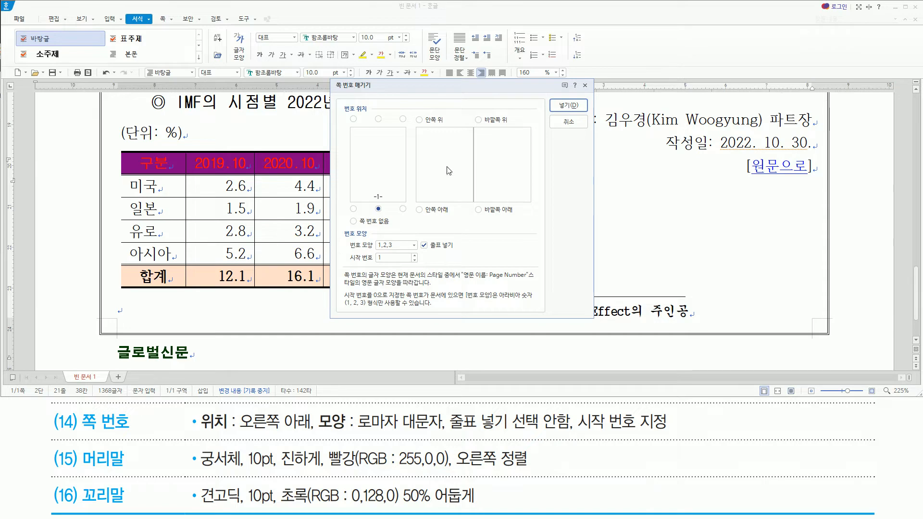
{"action": "left_click_drag", "start_coordinate": [240, 433], "coordinate": [314, 434]}
{"action": "left_click_drag", "start_coordinate": [400, 201], "coordinate": [408, 217]}
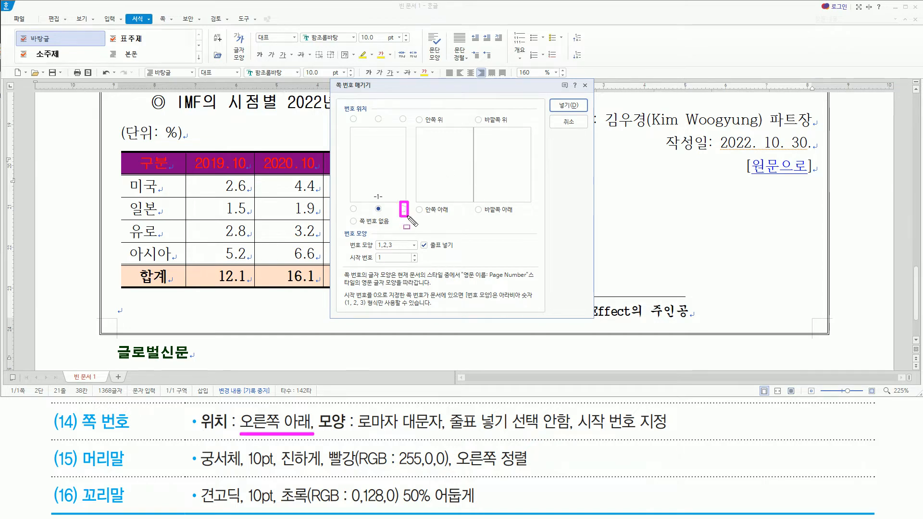
{"action": "left_click", "coordinate": [402, 209]}
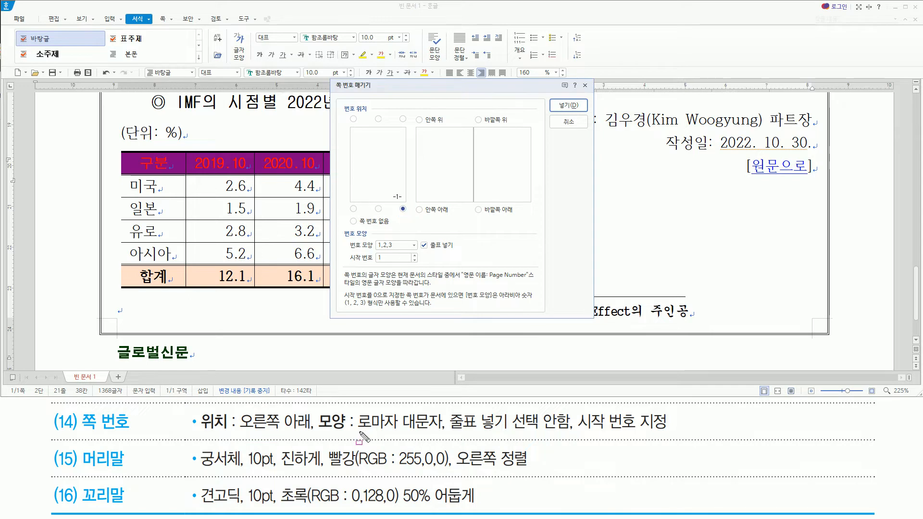
Set the page number's 번호 모양 to uppercase Roman numerals (I,II,III) and turn off 줄표 넣기.
{"action": "left_click_drag", "start_coordinate": [350, 431], "coordinate": [440, 430]}
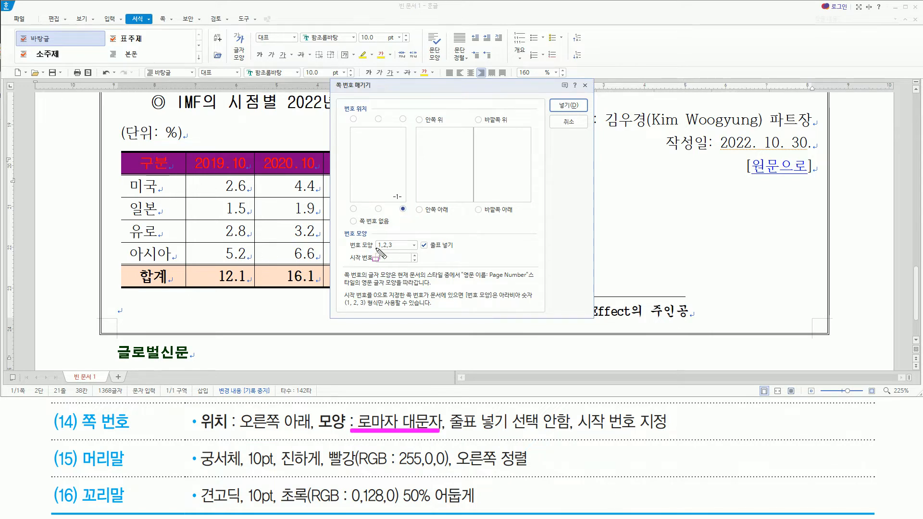
{"action": "left_click_drag", "start_coordinate": [374, 239], "coordinate": [405, 251]}
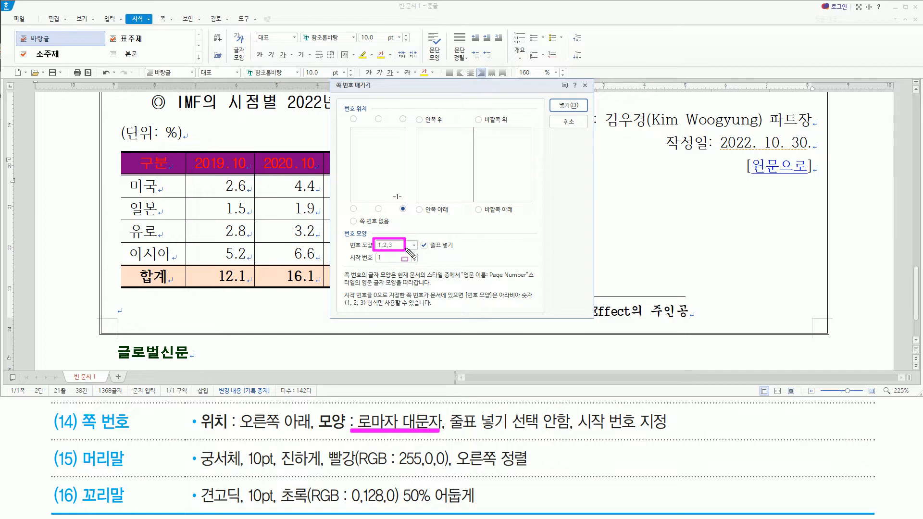
{"action": "left_click", "coordinate": [413, 245]}
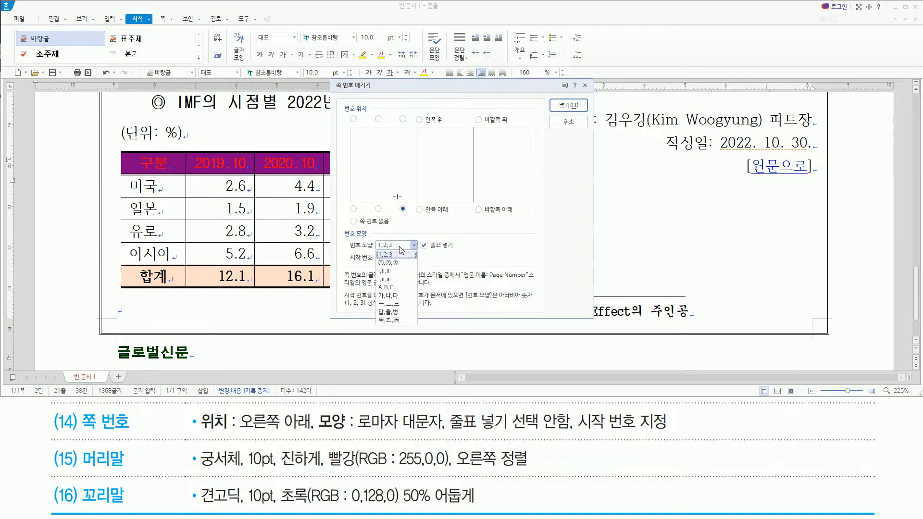
{"action": "left_click", "coordinate": [395, 272]}
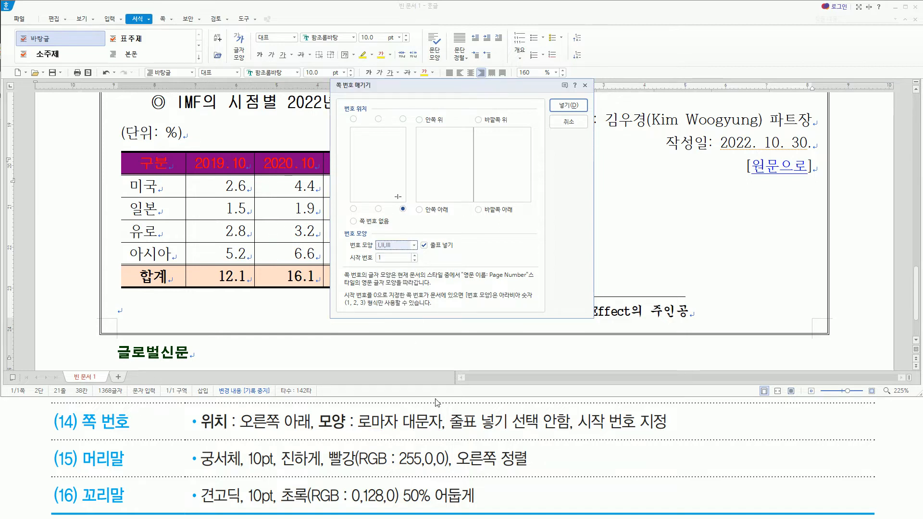
{"action": "mouse_move", "coordinate": [450, 433]}
{"action": "left_mouse_down"}
{"action": "mouse_move", "coordinate": [523, 425]}
{"action": "mouse_move", "coordinate": [571, 434]}
{"action": "left_mouse_up"}
{"action": "left_click_drag", "start_coordinate": [418, 237], "coordinate": [453, 251]}
{"action": "key", "text": "Escape"}
{"action": "left_click", "coordinate": [424, 245]}
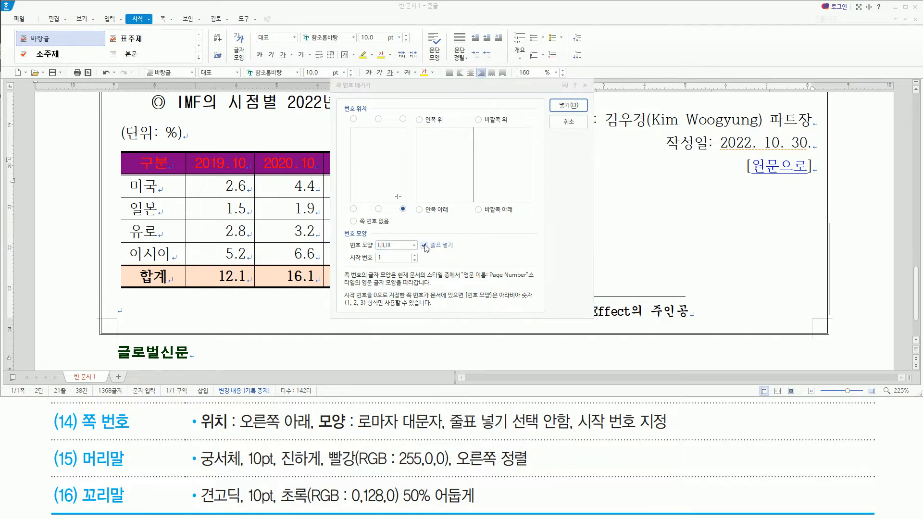
Set the page number's 시작 번호 to 2 and insert it in the document.
{"action": "left_click_drag", "start_coordinate": [573, 431], "coordinate": [669, 432]}
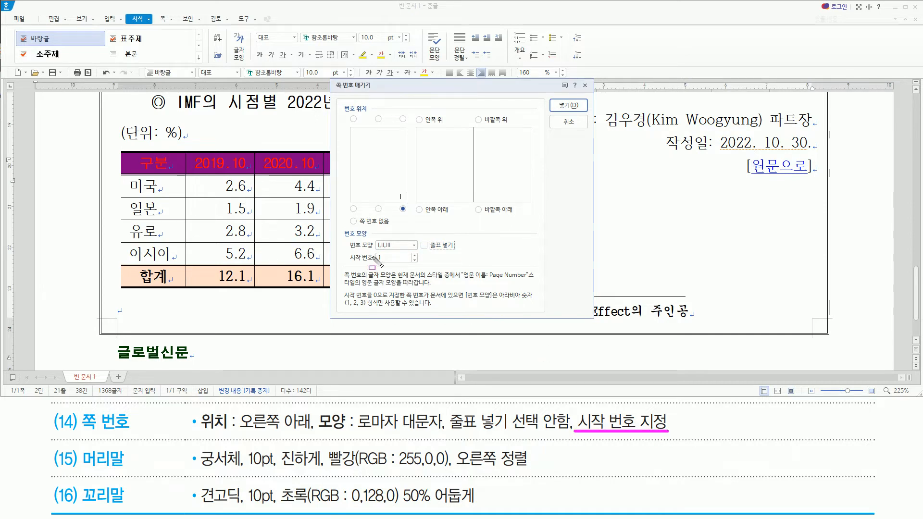
{"action": "left_click_drag", "start_coordinate": [374, 249], "coordinate": [388, 264]}
{"action": "key", "text": "Escape"}
{"action": "left_click", "coordinate": [414, 256]}
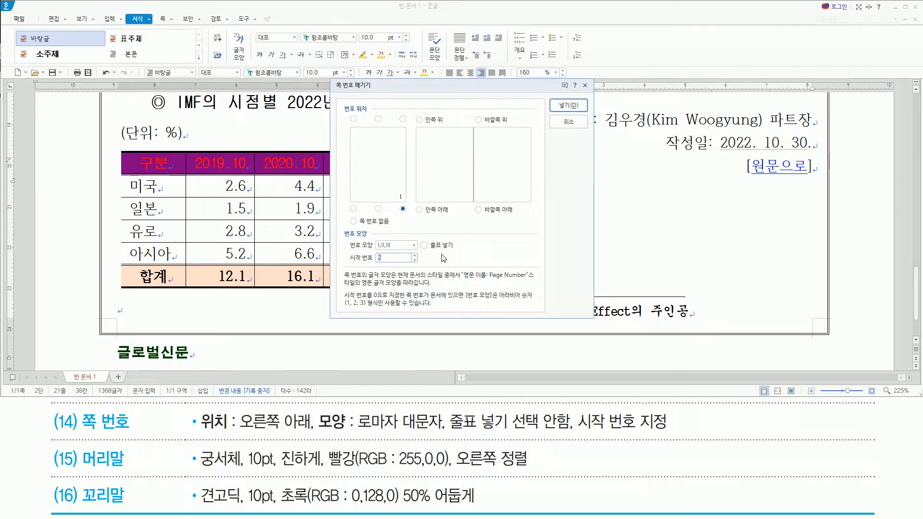
{"action": "left_click", "coordinate": [567, 107]}
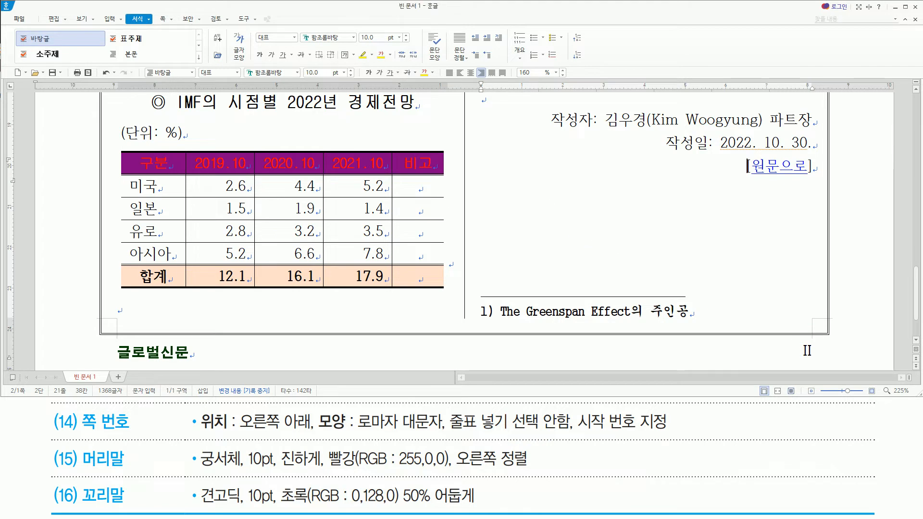
{"action": "left_click", "coordinate": [626, 230]}
Maximize the document window and review the whole page layout, from the header and title to the footer and page number.
{"action": "scroll", "coordinate": [626, 229], "scroll_direction": "up", "scroll_amount": 15}
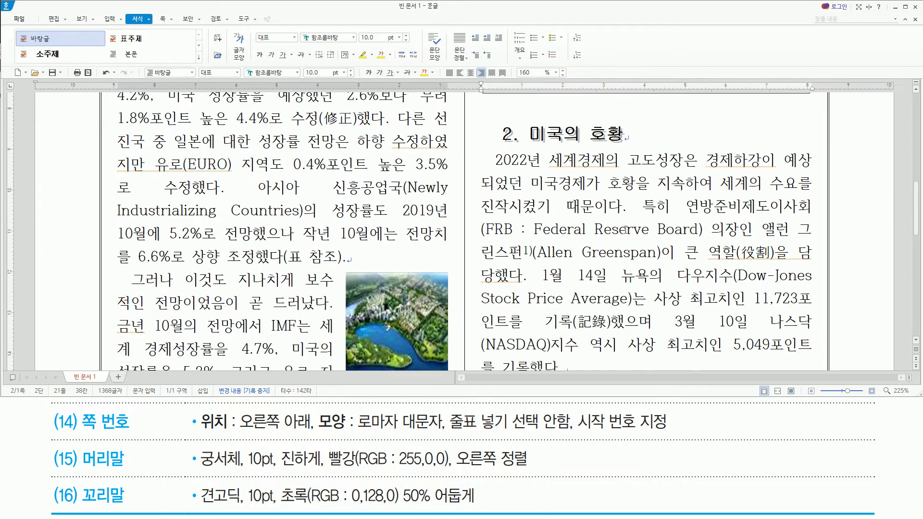
{"action": "left_click", "coordinate": [904, 7]}
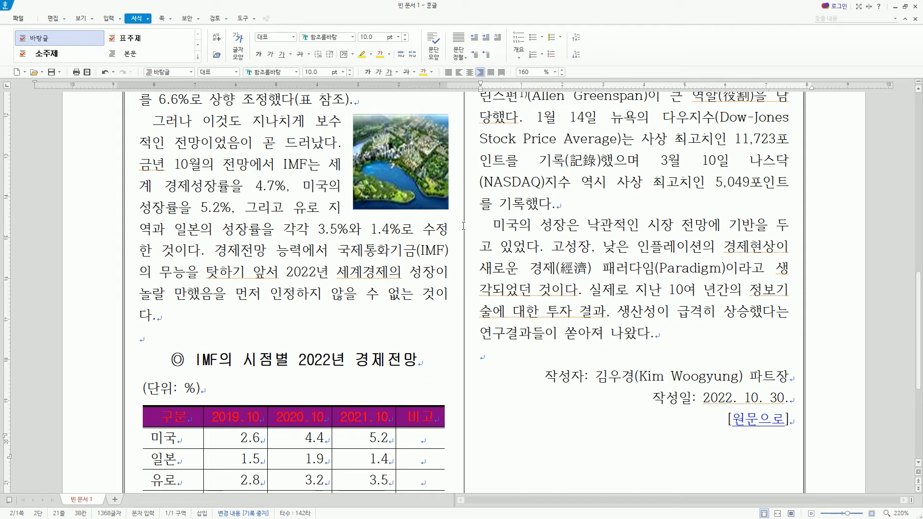
{"action": "scroll", "coordinate": [463, 226], "scroll_direction": "down", "scroll_amount": 5, "text": "ctrl"}
{"action": "scroll", "coordinate": [463, 225], "scroll_direction": "up", "scroll_amount": 10}
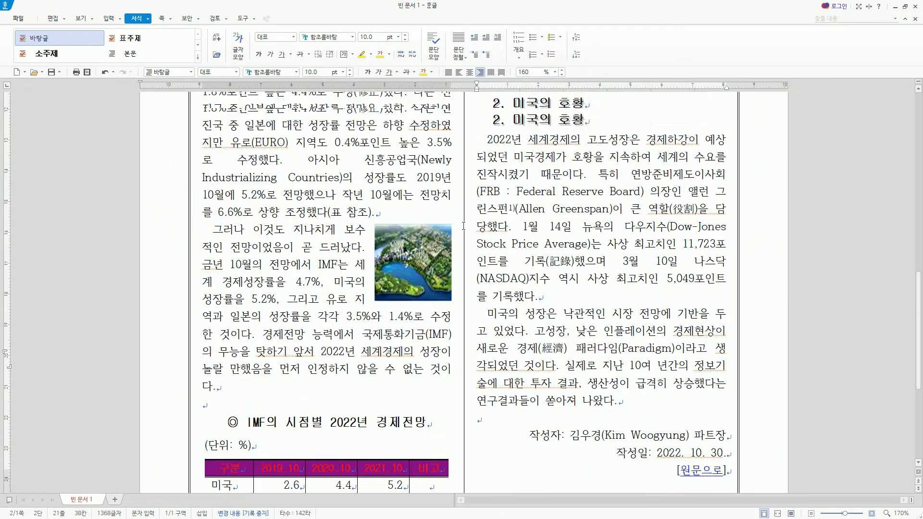
{"action": "scroll", "coordinate": [463, 225], "scroll_direction": "down", "scroll_amount": 10}
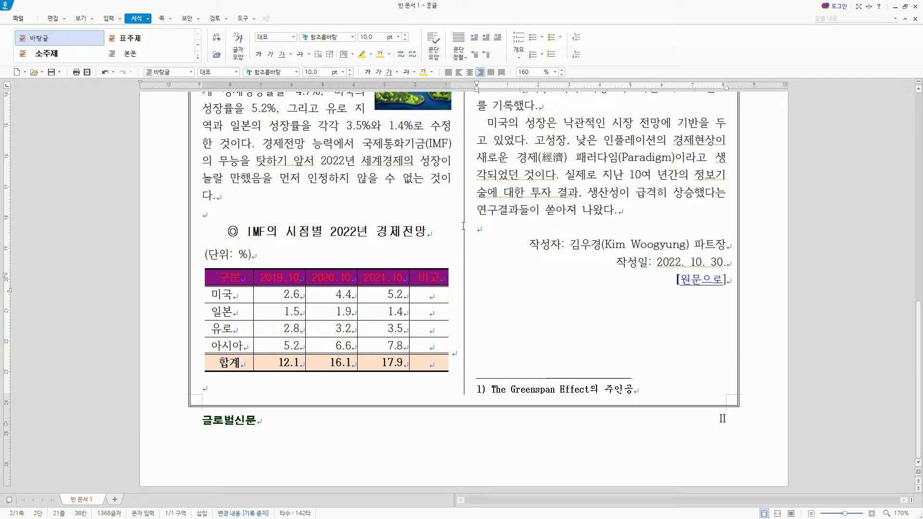
{"action": "scroll", "coordinate": [463, 225], "scroll_direction": "up", "scroll_amount": 6}
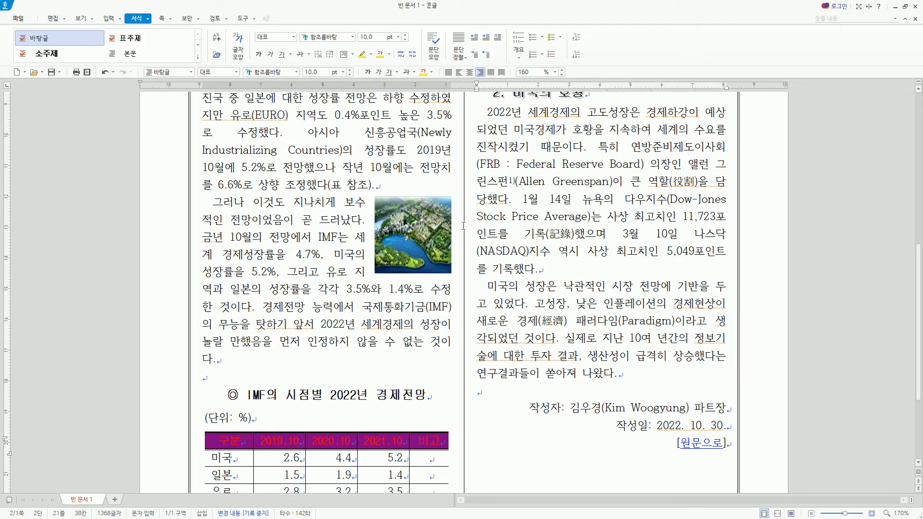
{"action": "scroll", "coordinate": [464, 225], "scroll_direction": "up", "scroll_amount": 5}
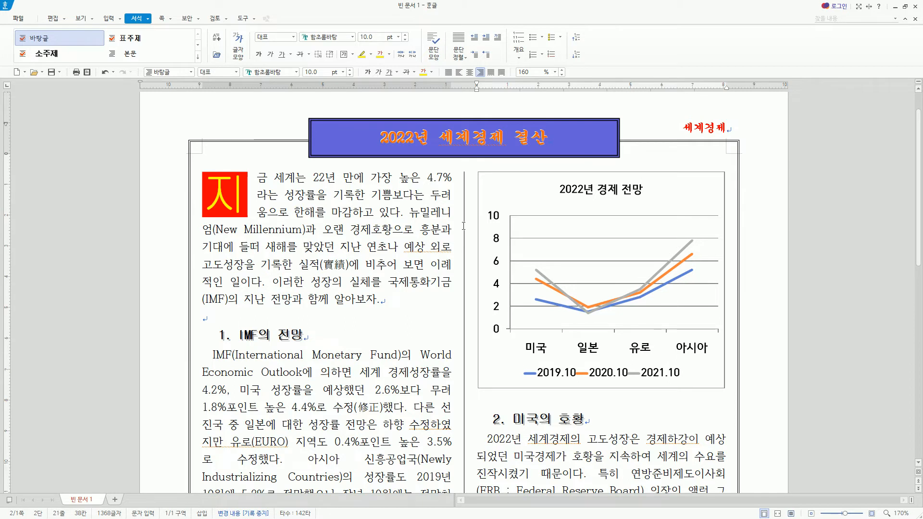
{"action": "scroll", "coordinate": [463, 225], "scroll_direction": "down", "scroll_amount": 5}
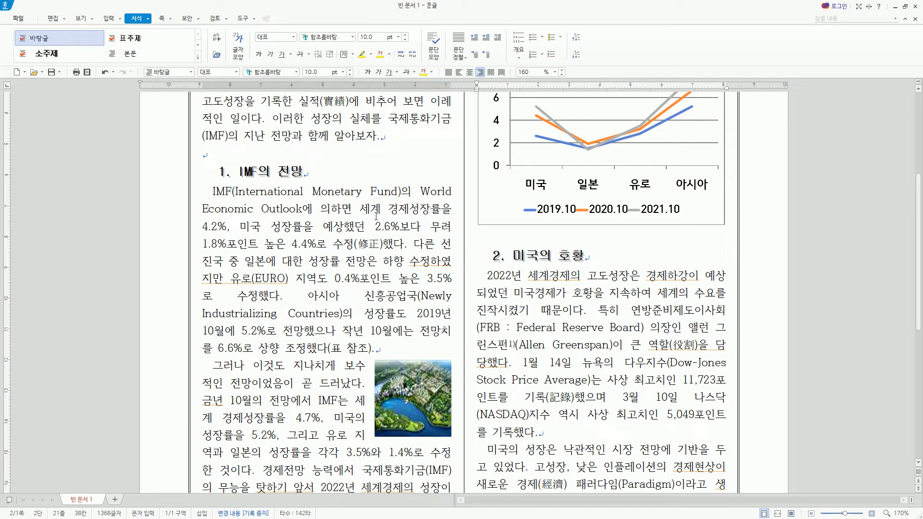
{"action": "scroll", "coordinate": [260, 205], "scroll_direction": "up", "scroll_amount": 5}
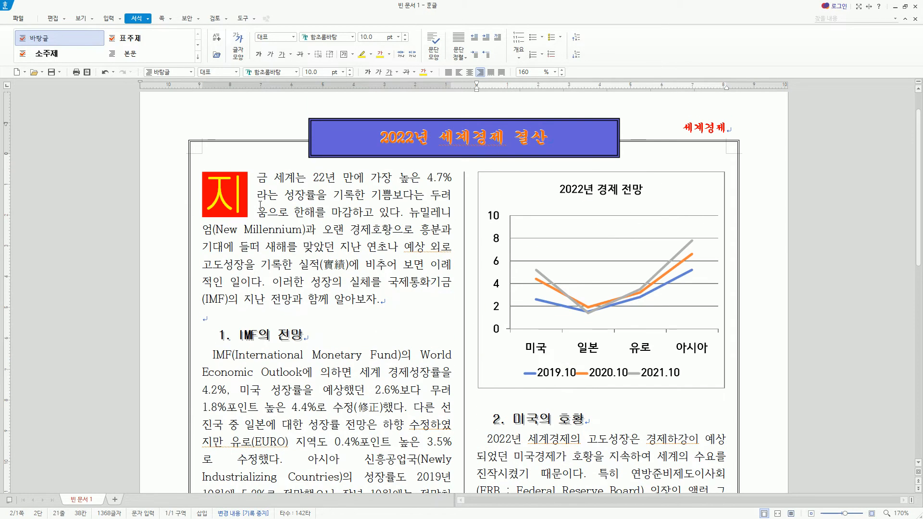